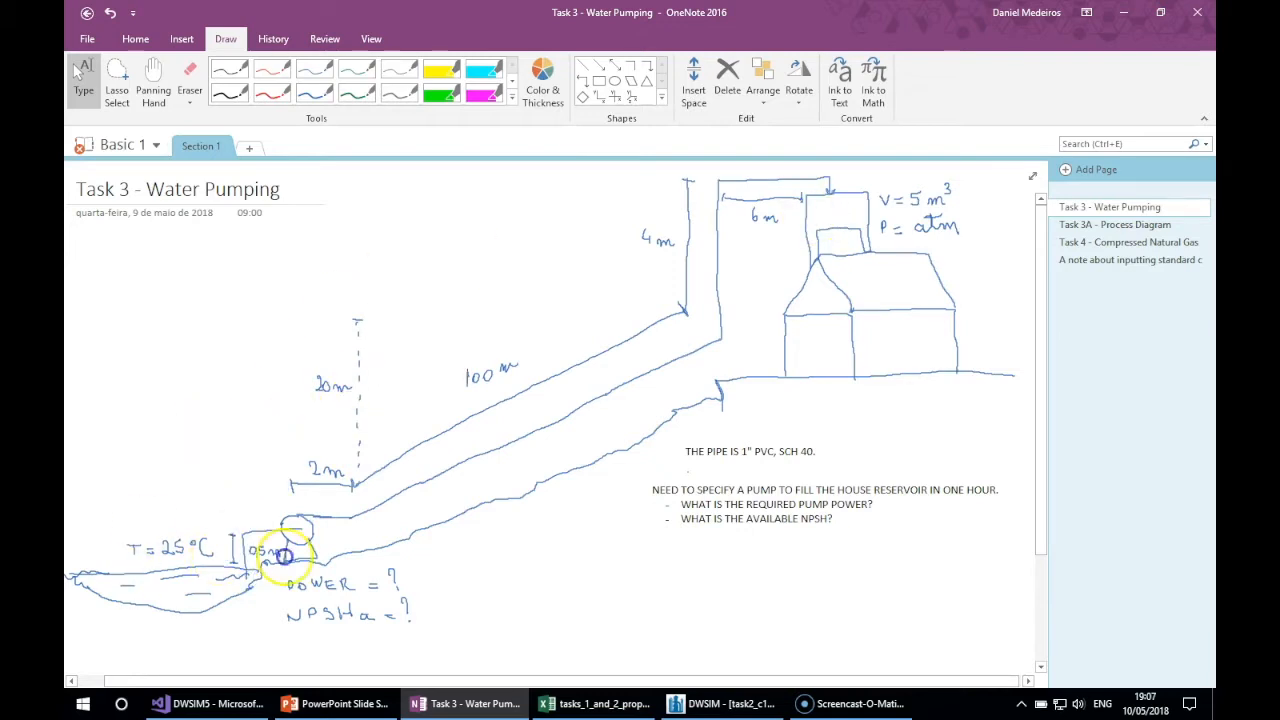
- Open the Task 3A - Process Diagram page to examine the order of pipes, pump and tank
click(1108, 224)
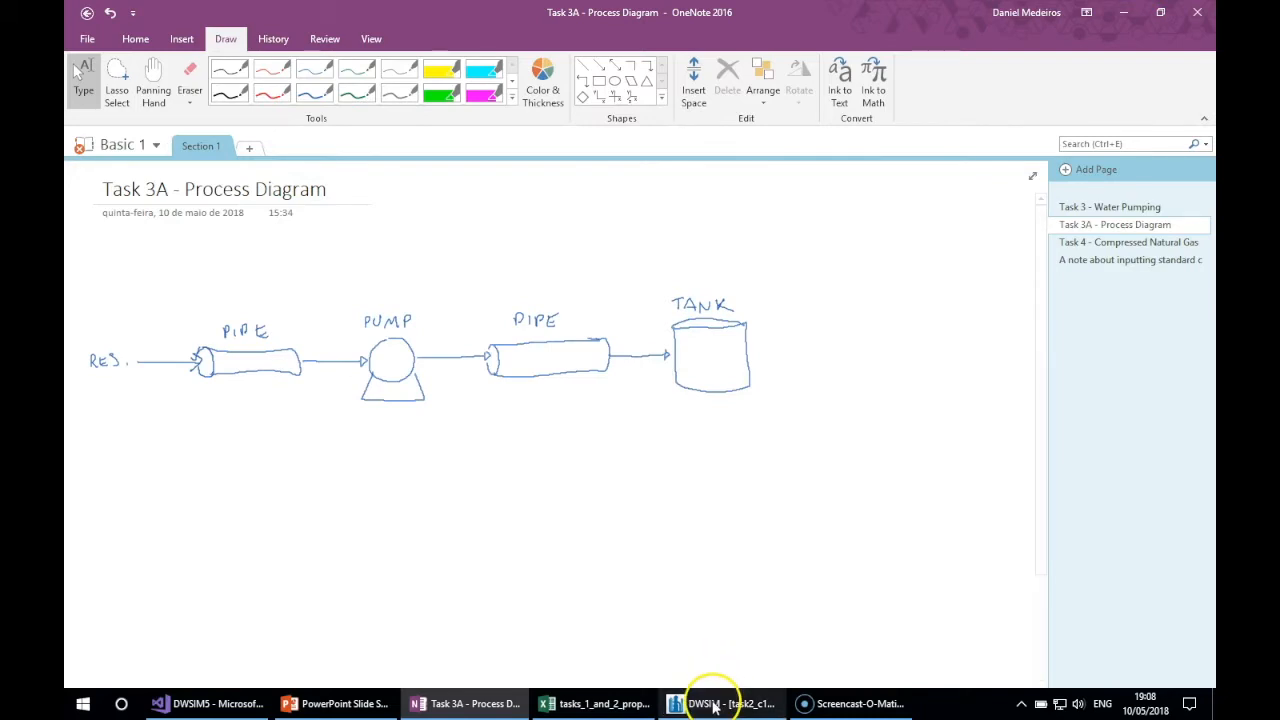
- Switch to DWSIM, save the task2_c1c2_cpcv simulation and close it
click(713, 705)
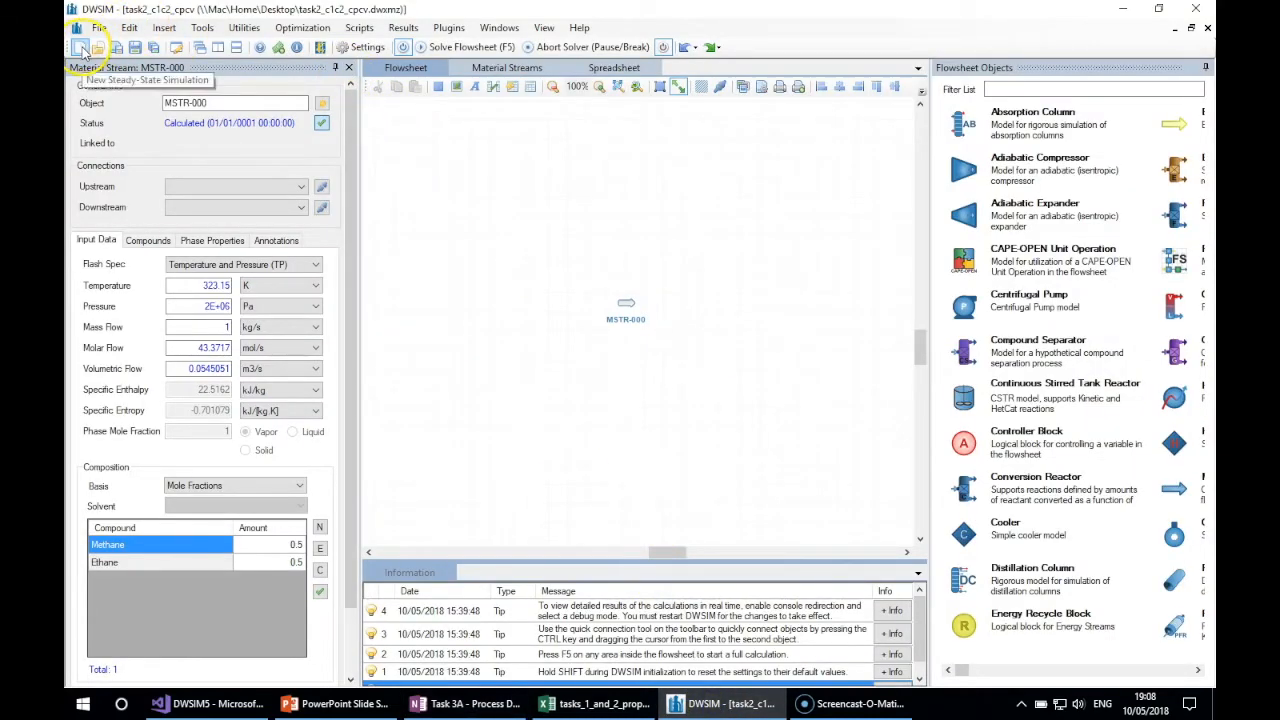
click(116, 48)
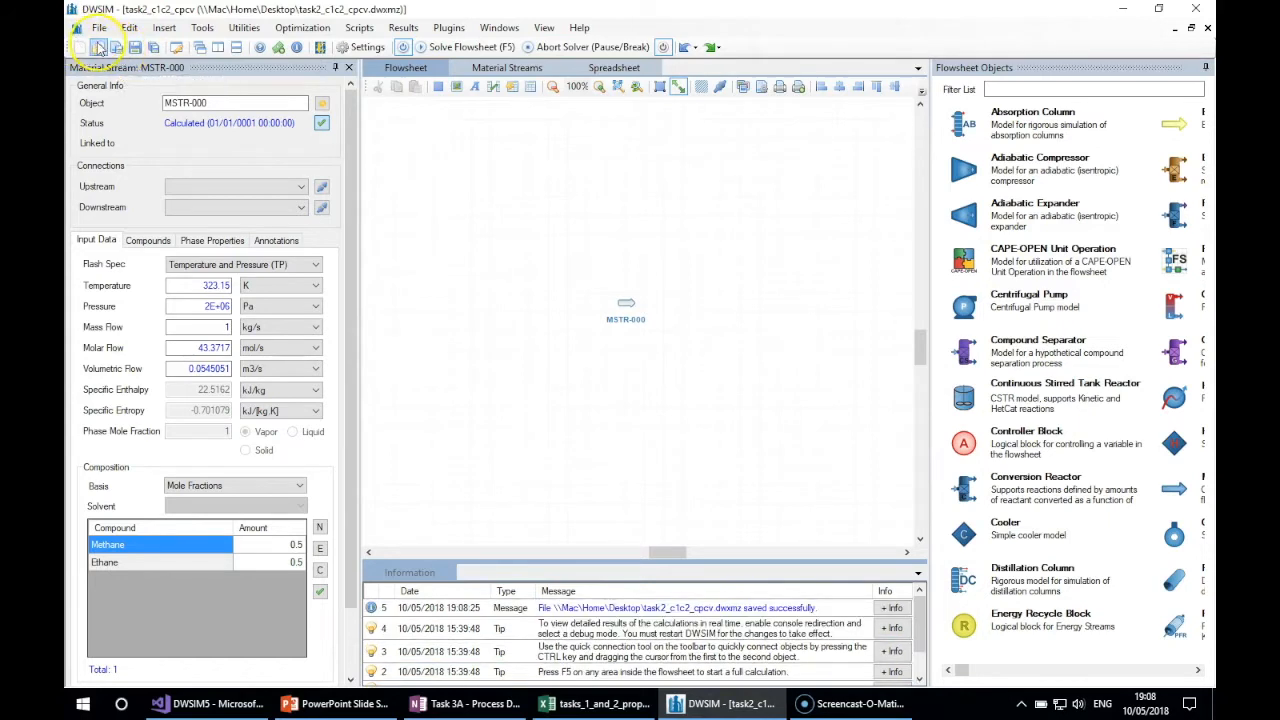
click(1207, 29)
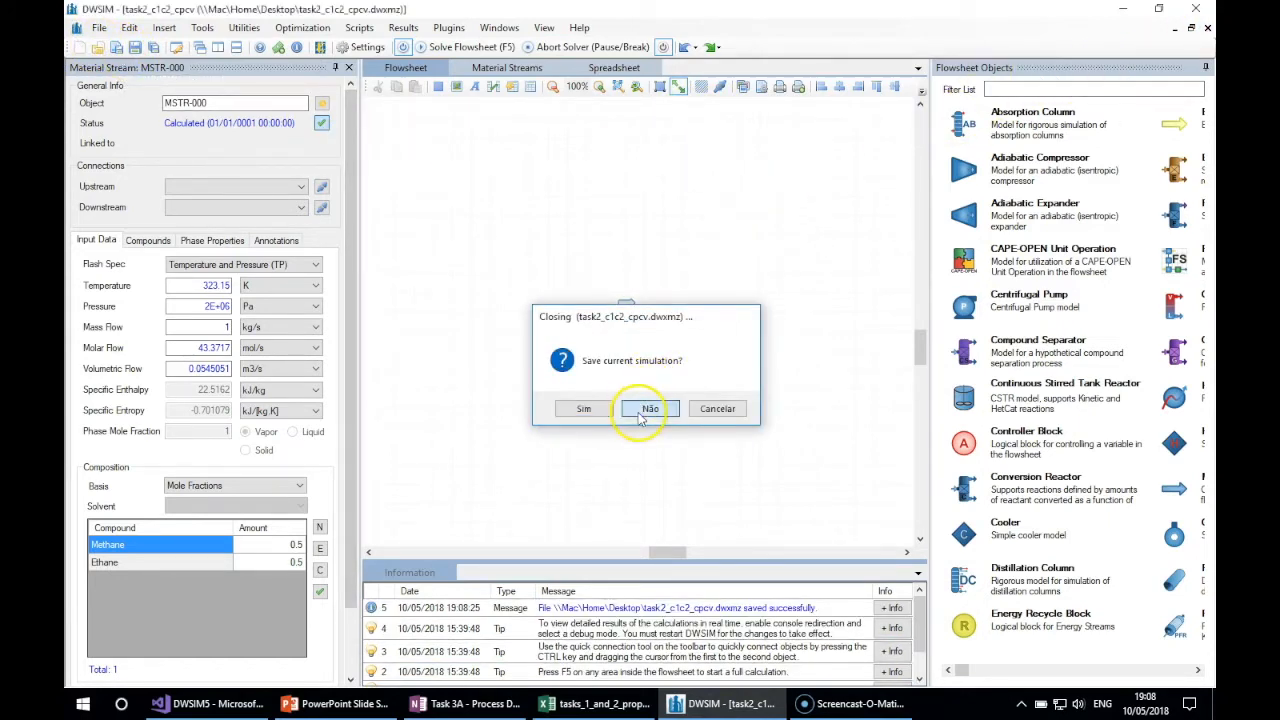
click(650, 407)
- Create a new steady-state simulation and add Water as its compound
click(79, 47)
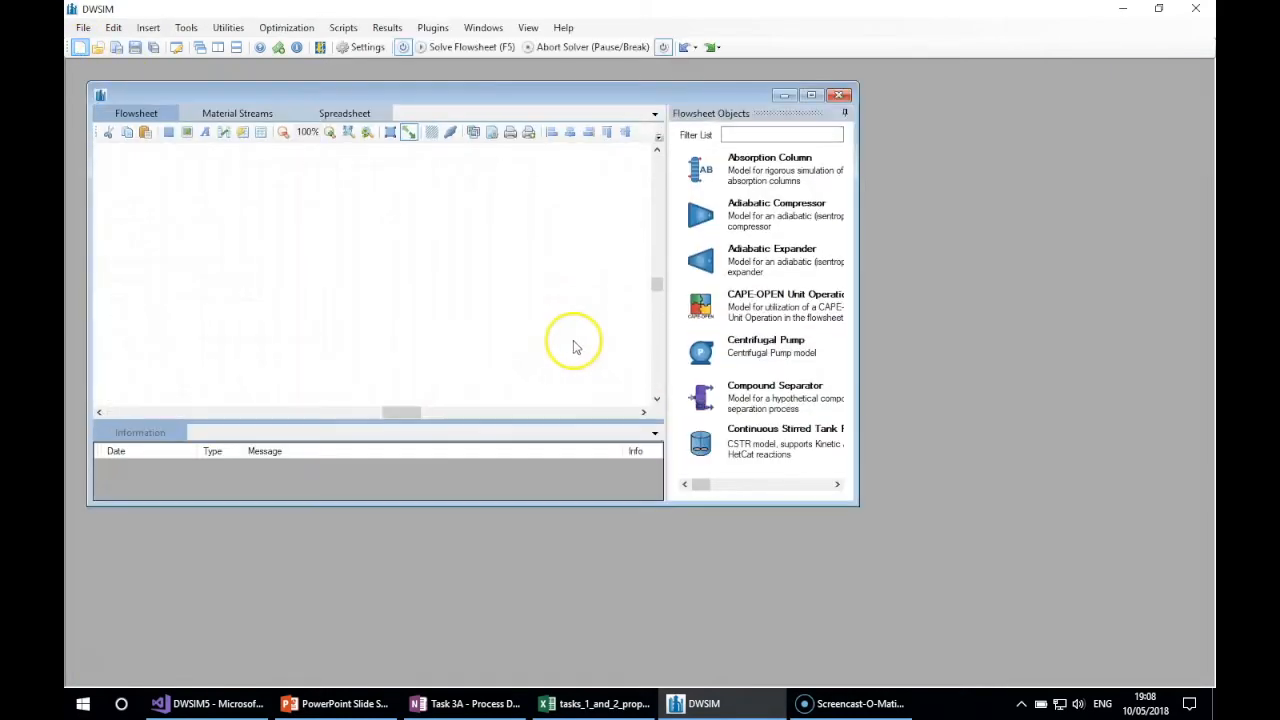
click(904, 559)
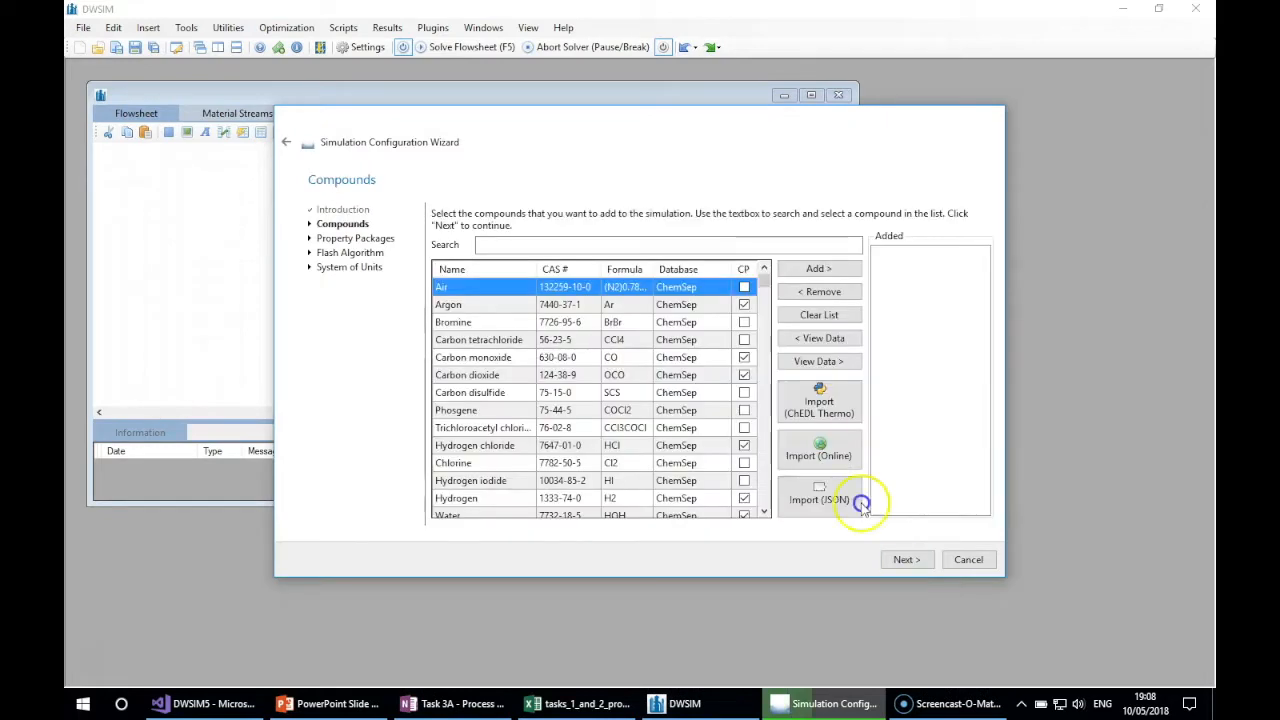
click(640, 243)
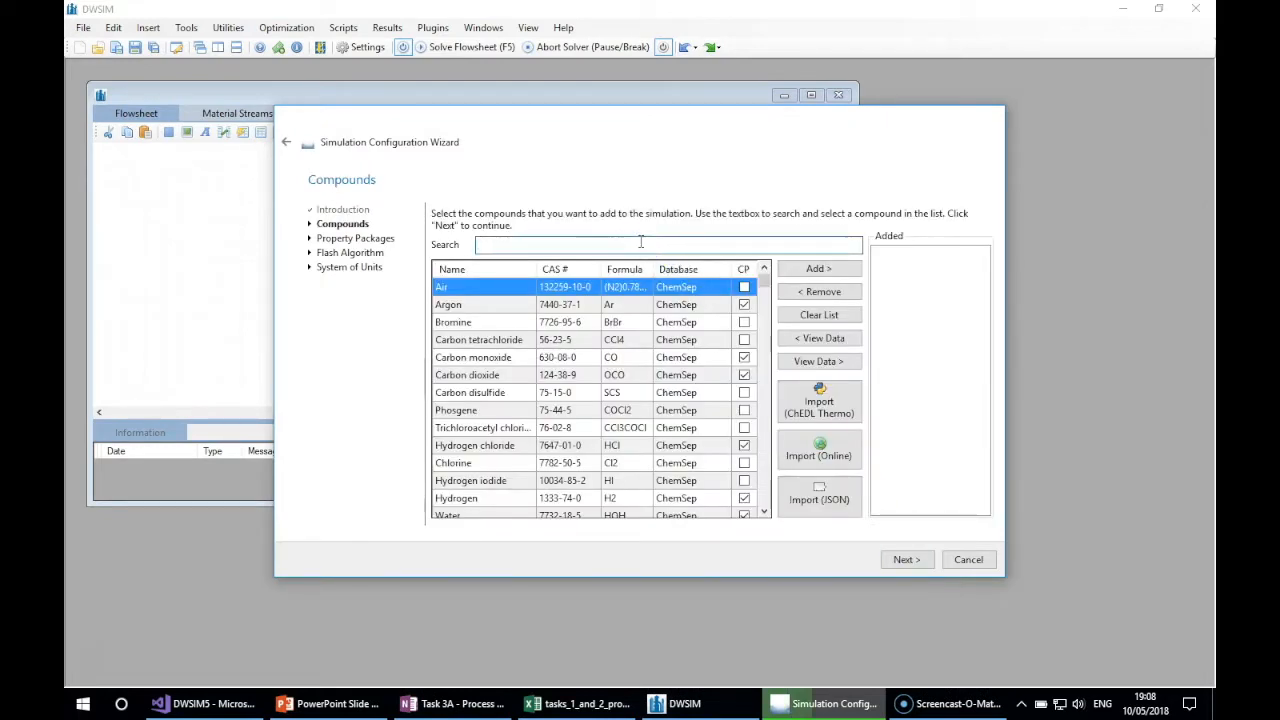
text(Water)
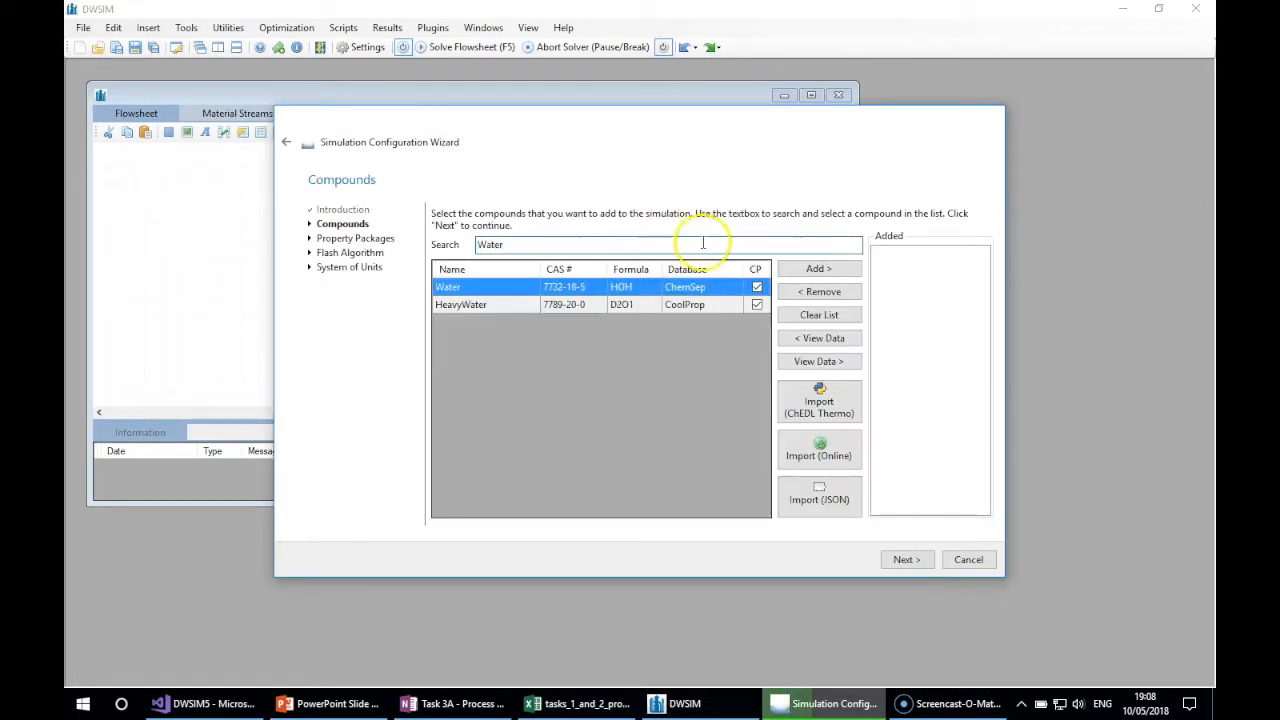
click(818, 268)
click(906, 560)
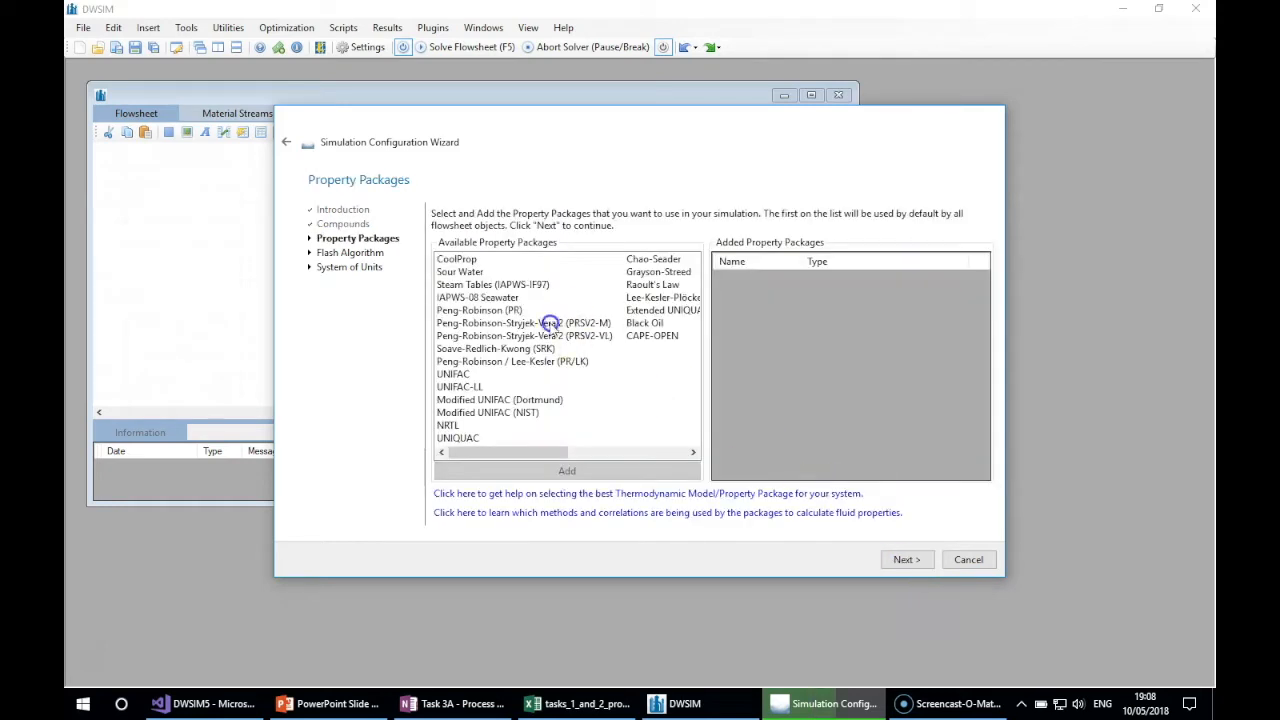
- Add the Steam Tables (IAPWS-IF97) property package and finish the configuration with the Nested Loops (VLE) flash algorithm and SI units
click(497, 285)
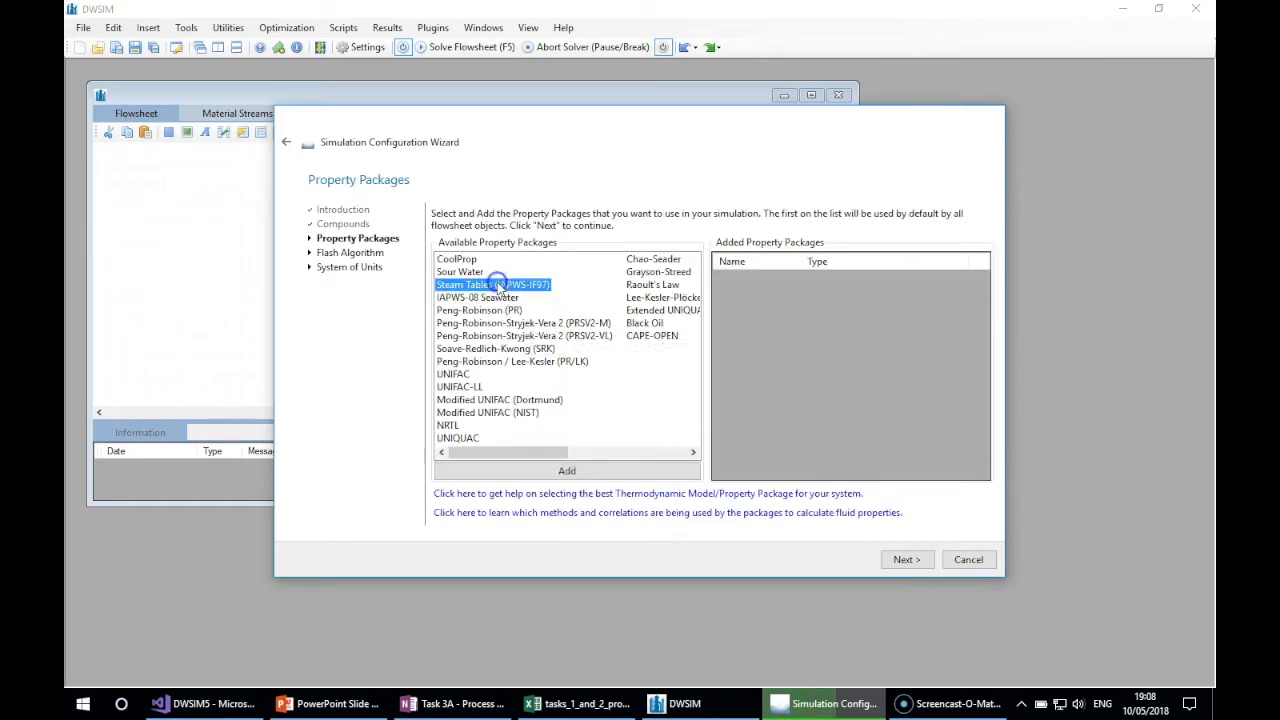
click(568, 468)
click(904, 559)
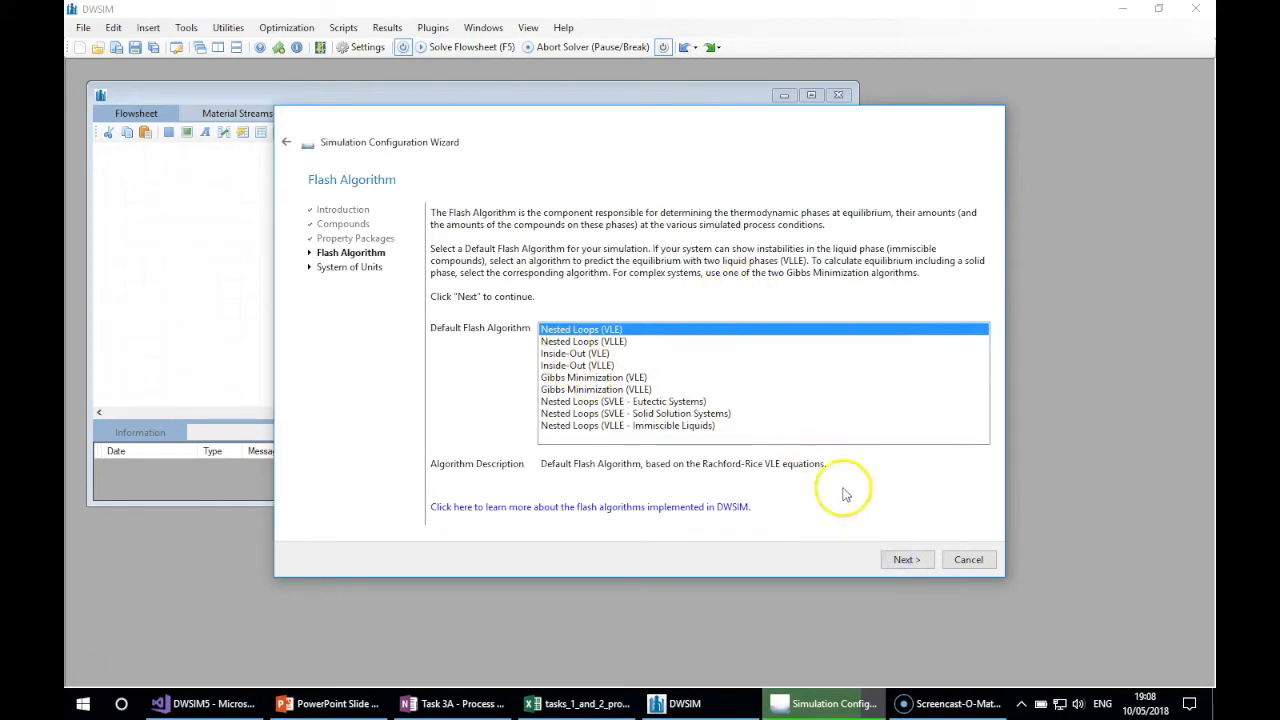
click(906, 562)
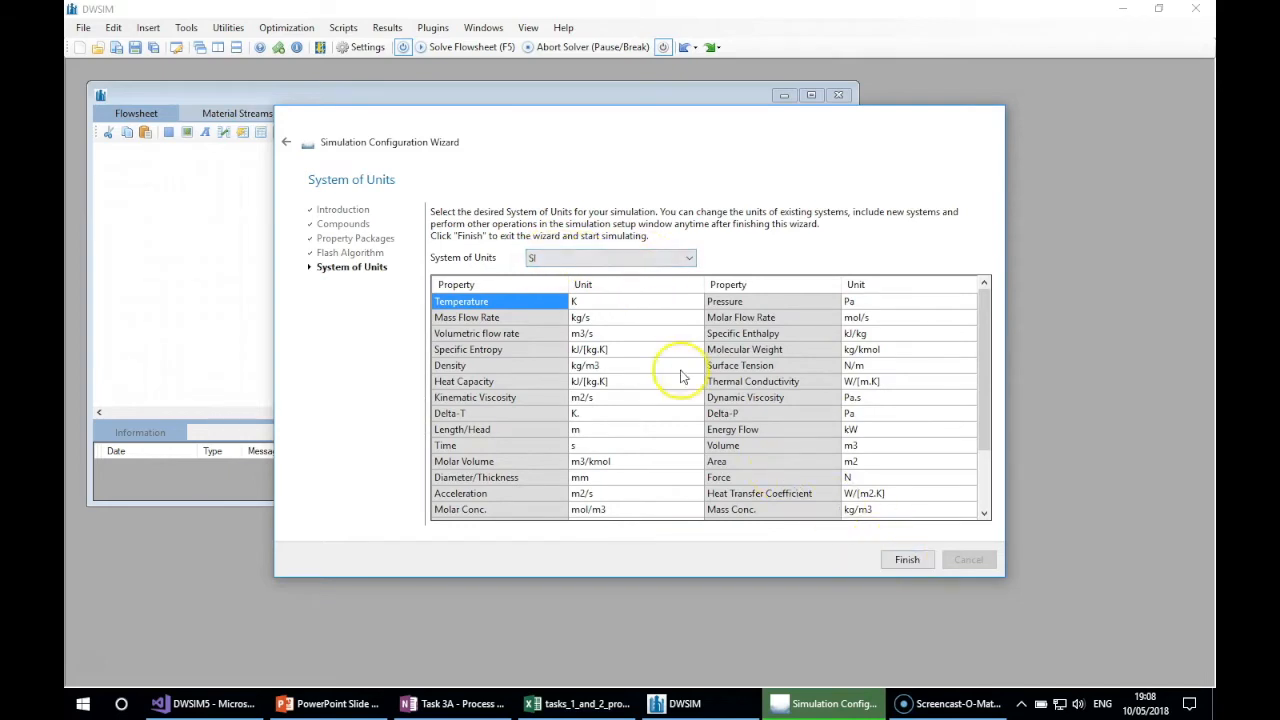
click(886, 561)
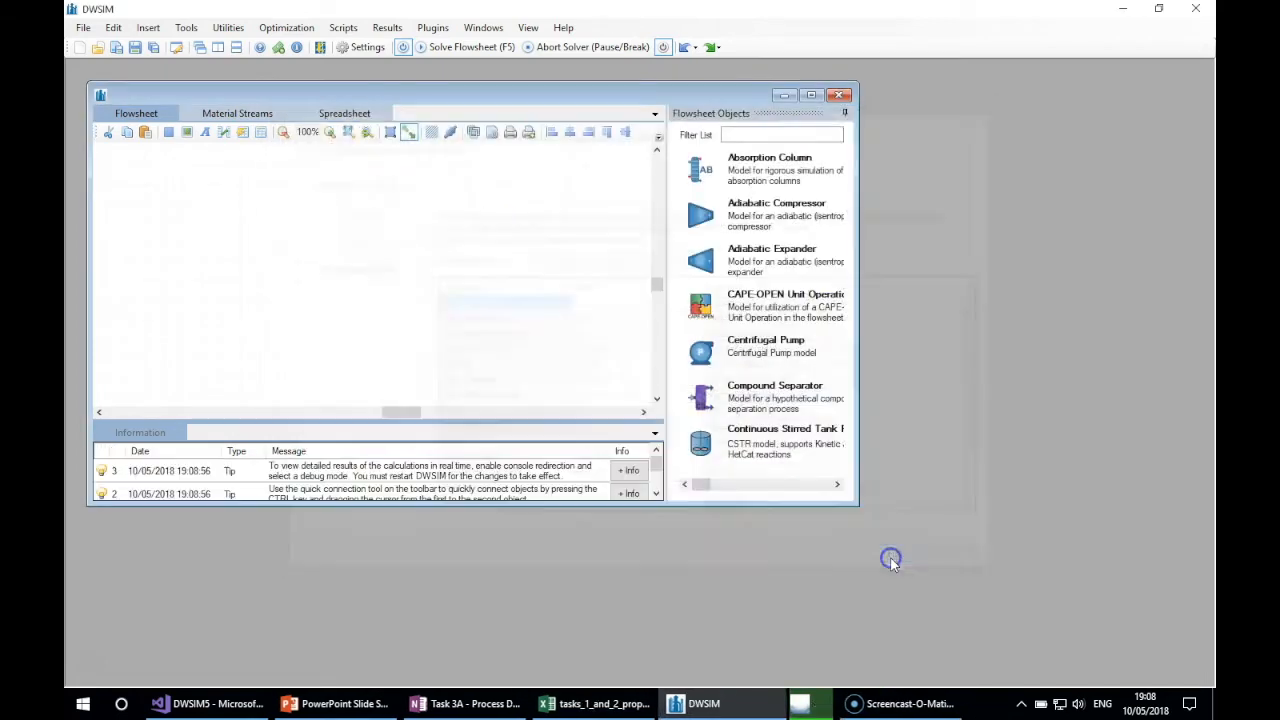
- Maximize the new flowsheet window and disable the flowsheet solver
click(812, 97)
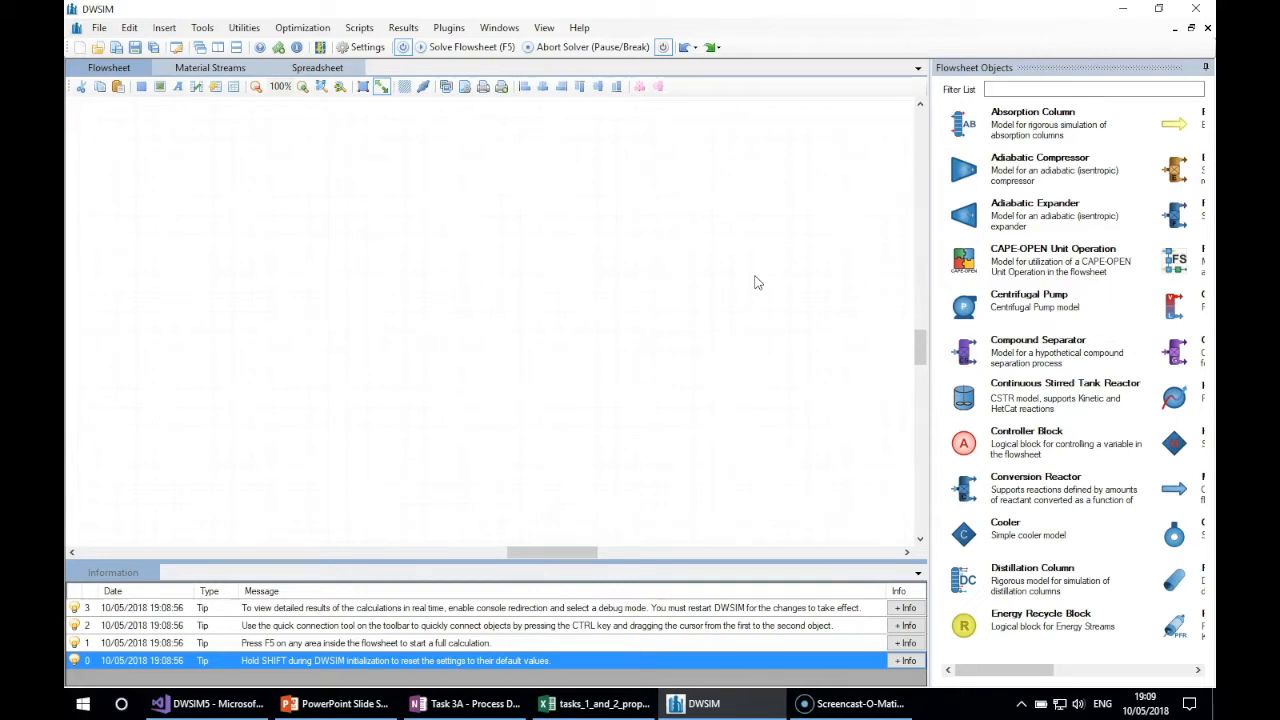
click(404, 49)
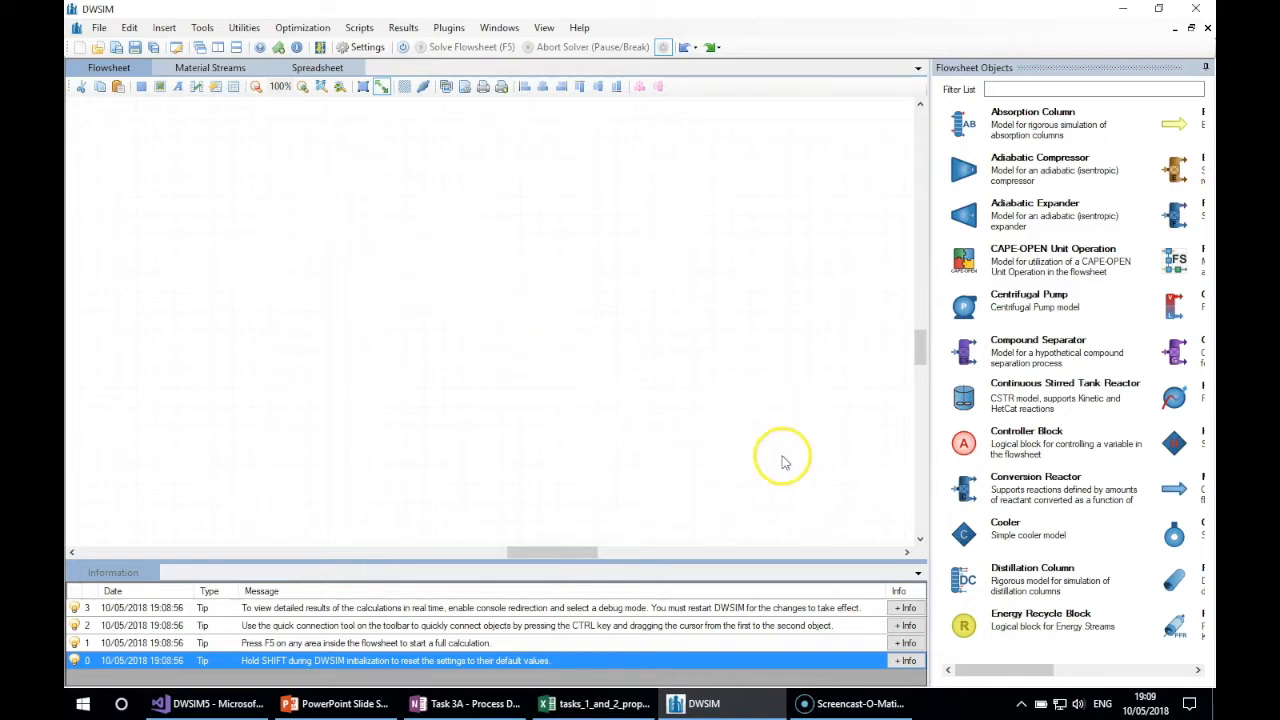
- Place a centrifugal pump on the flowsheet and shift it to the right to leave room for upstream equipment
drag(1007, 677, 1081, 672)
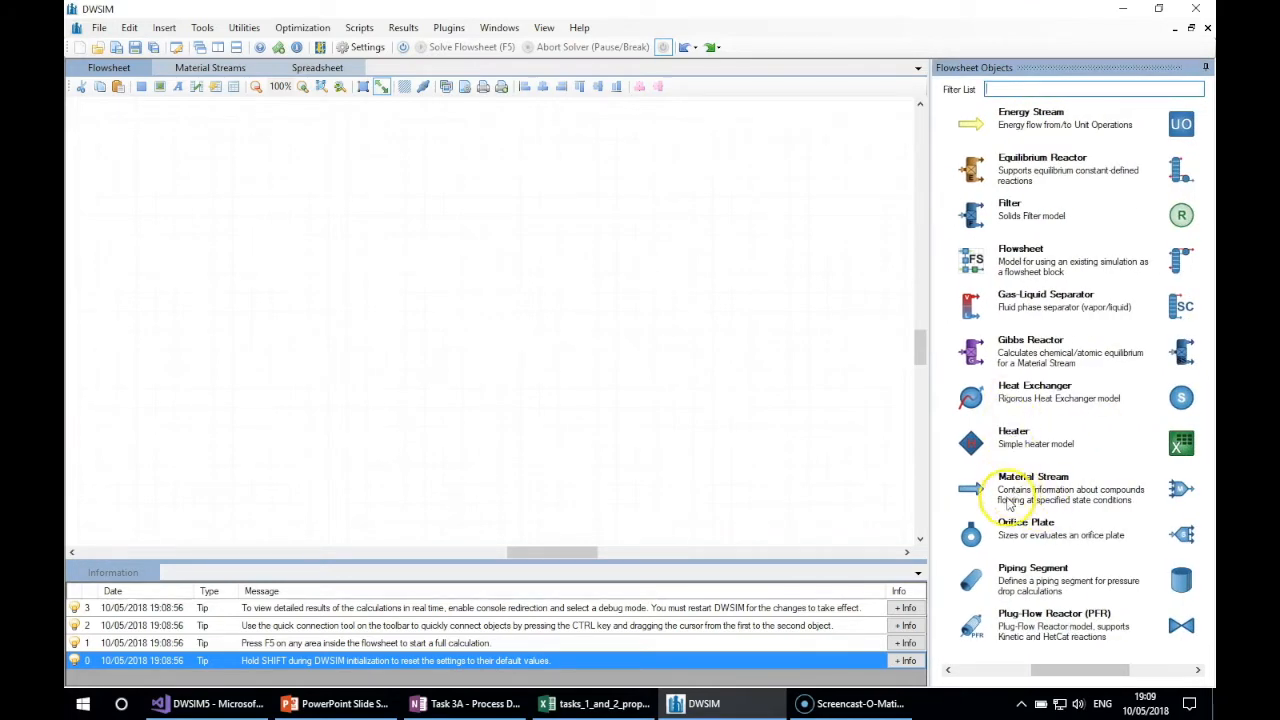
drag(1081, 675, 1148, 672)
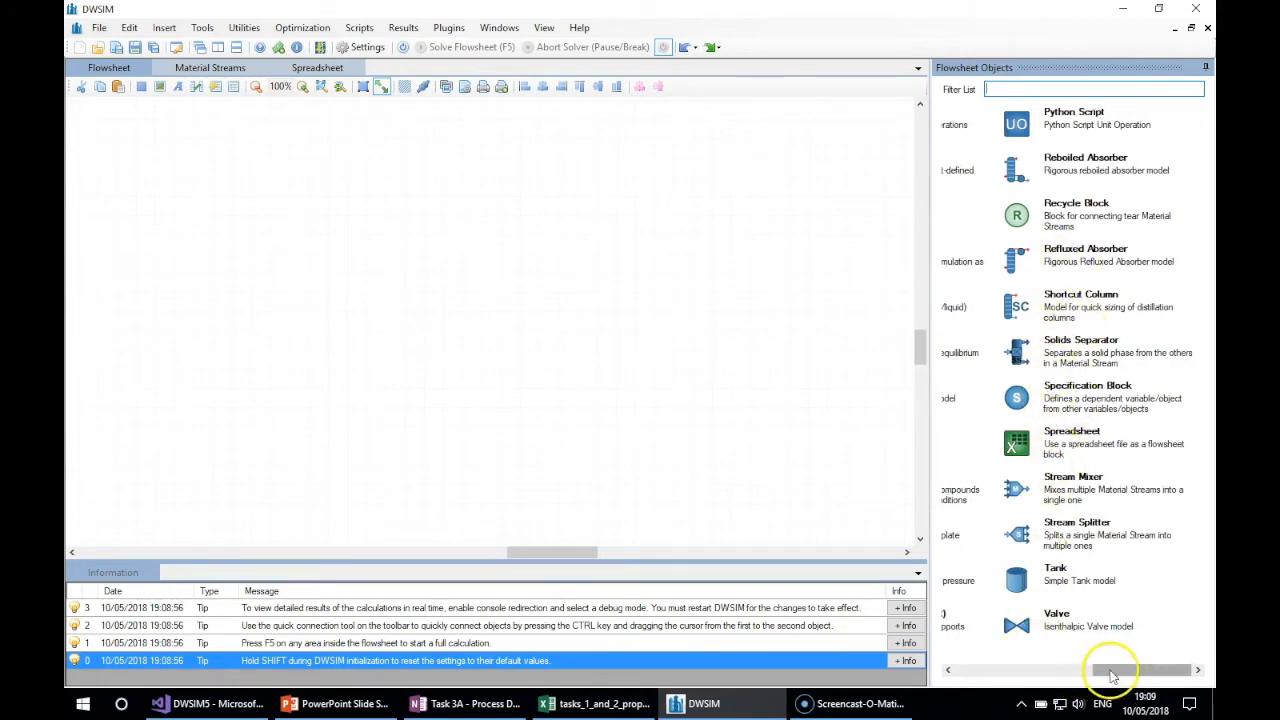
drag(1112, 675, 1038, 670)
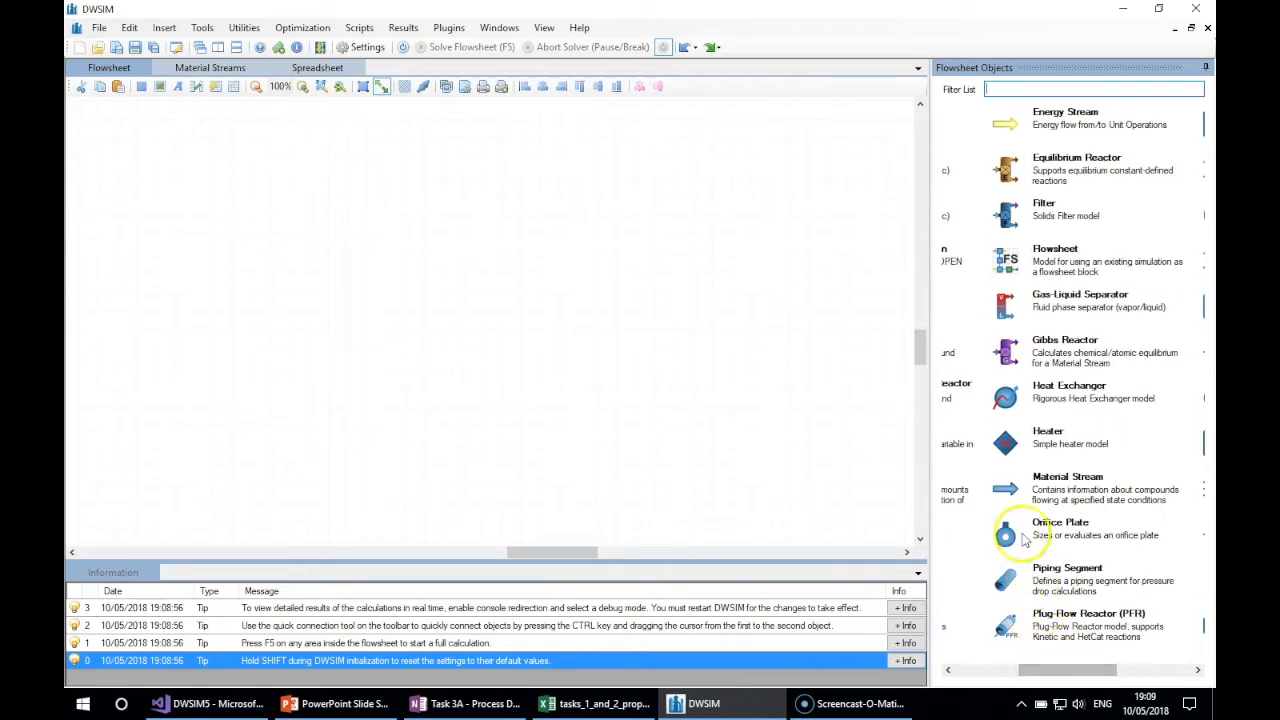
drag(1060, 675, 998, 672)
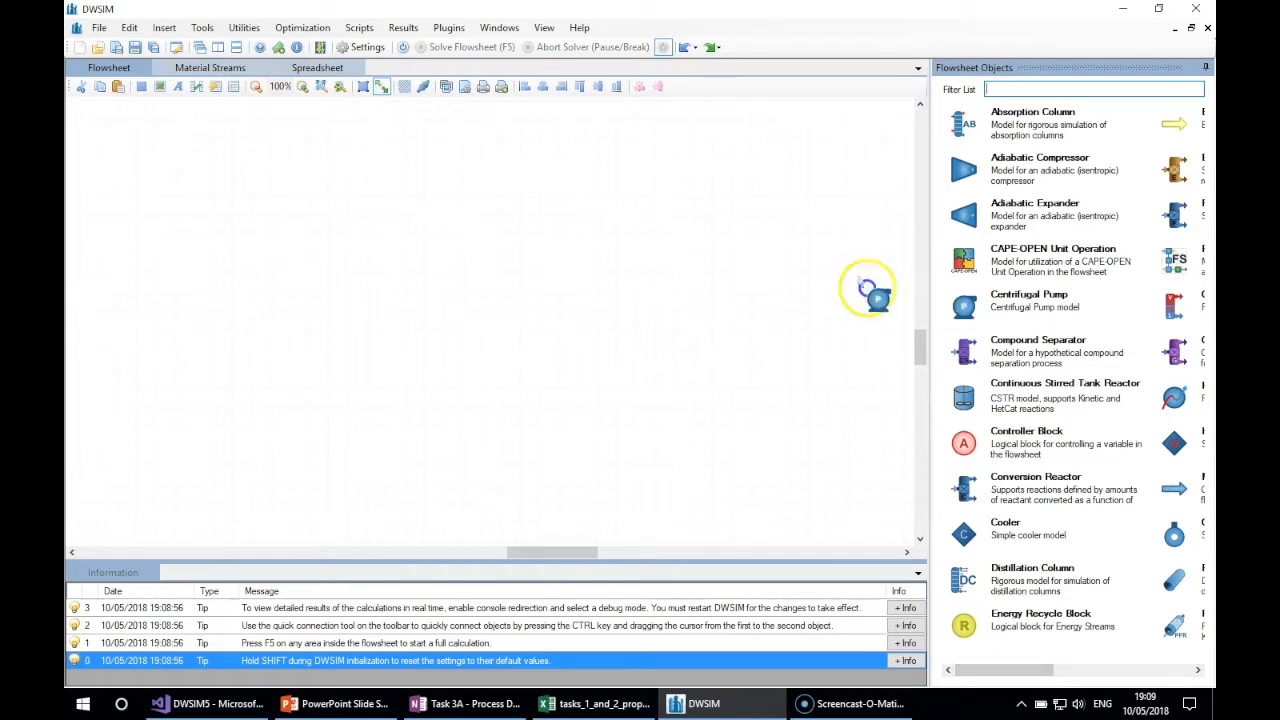
drag(962, 307, 264, 320)
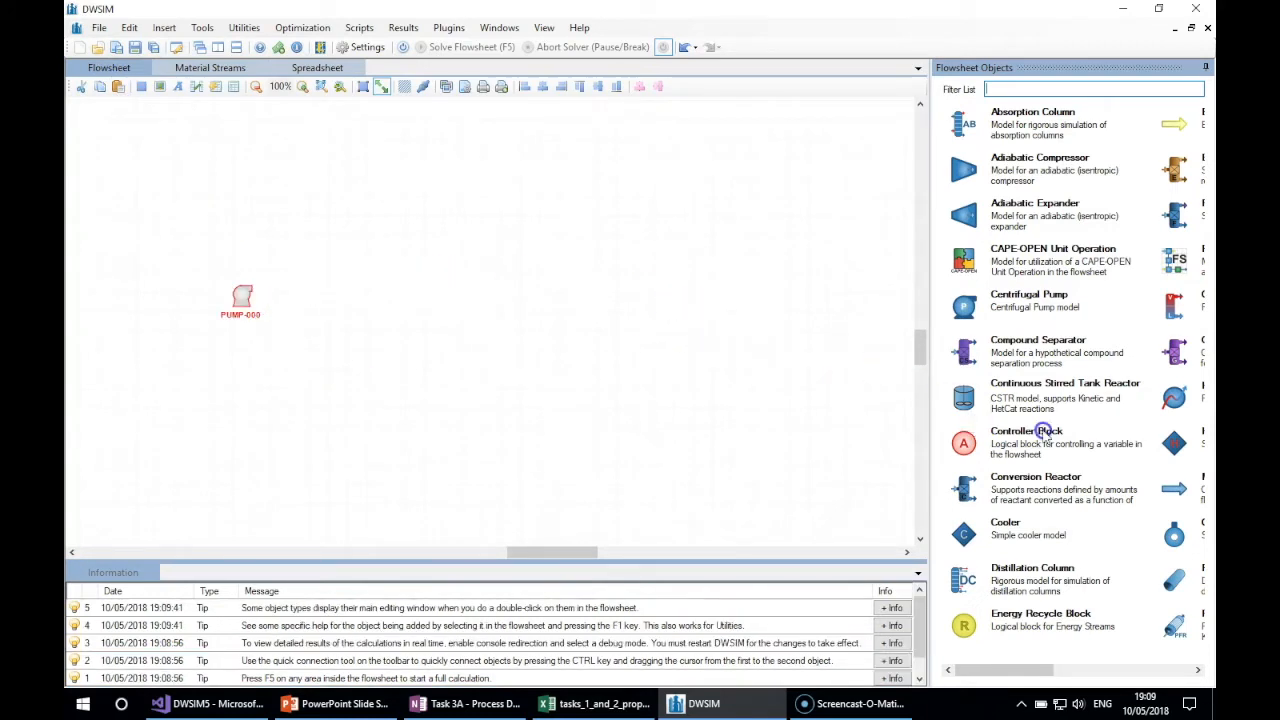
drag(1014, 672, 1088, 670)
drag(241, 298, 334, 294)
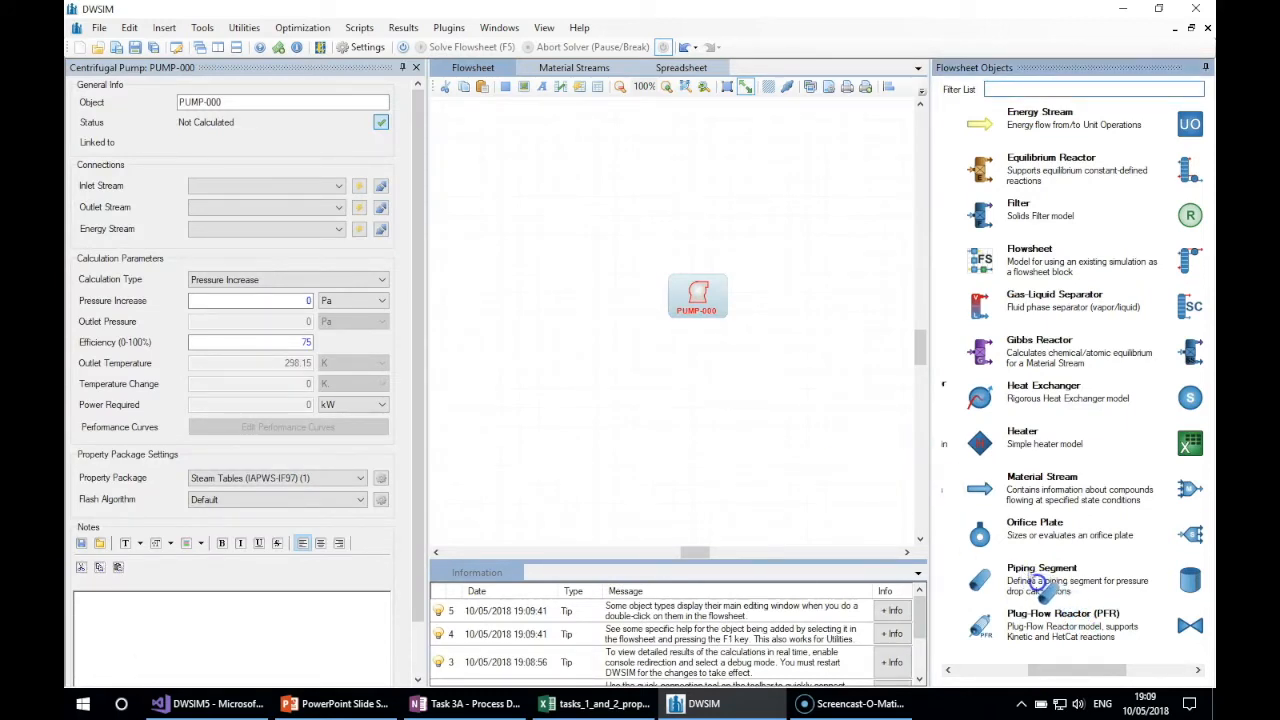
- Place one piping segment on each side of the pump and a tank after the downstream segment
drag(1040, 585, 588, 290)
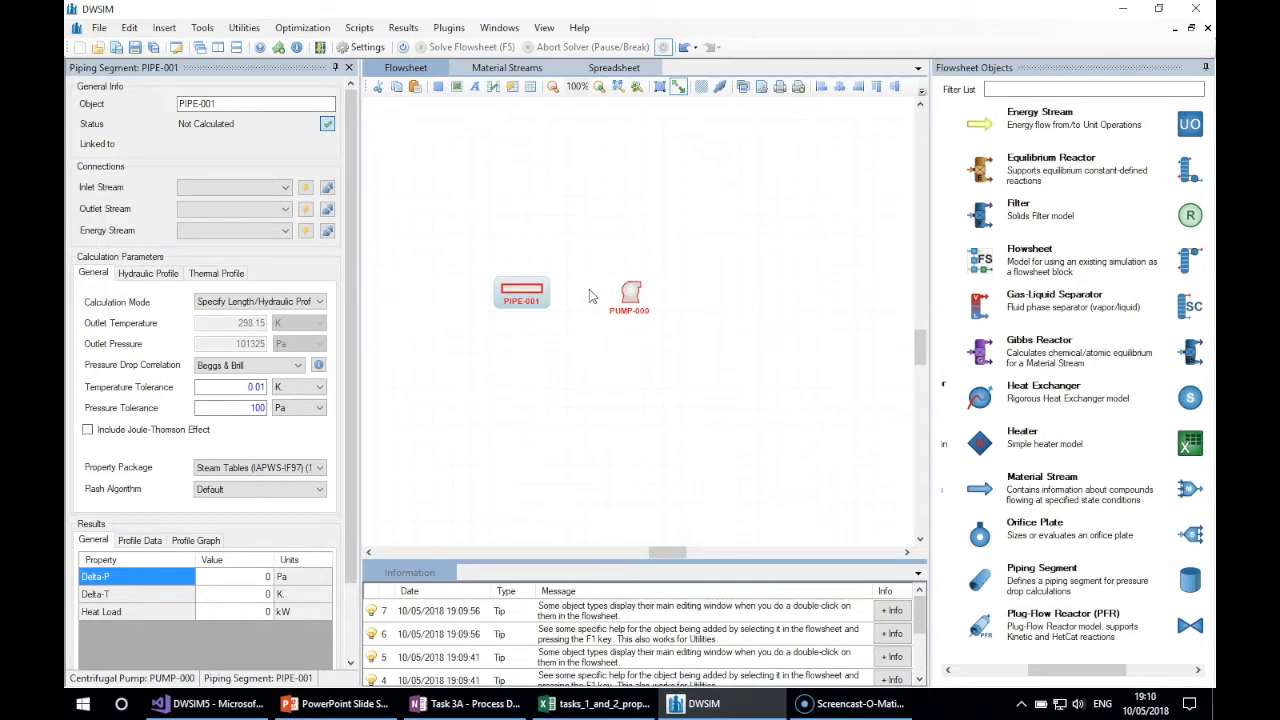
click(686, 321)
drag(1030, 585, 733, 294)
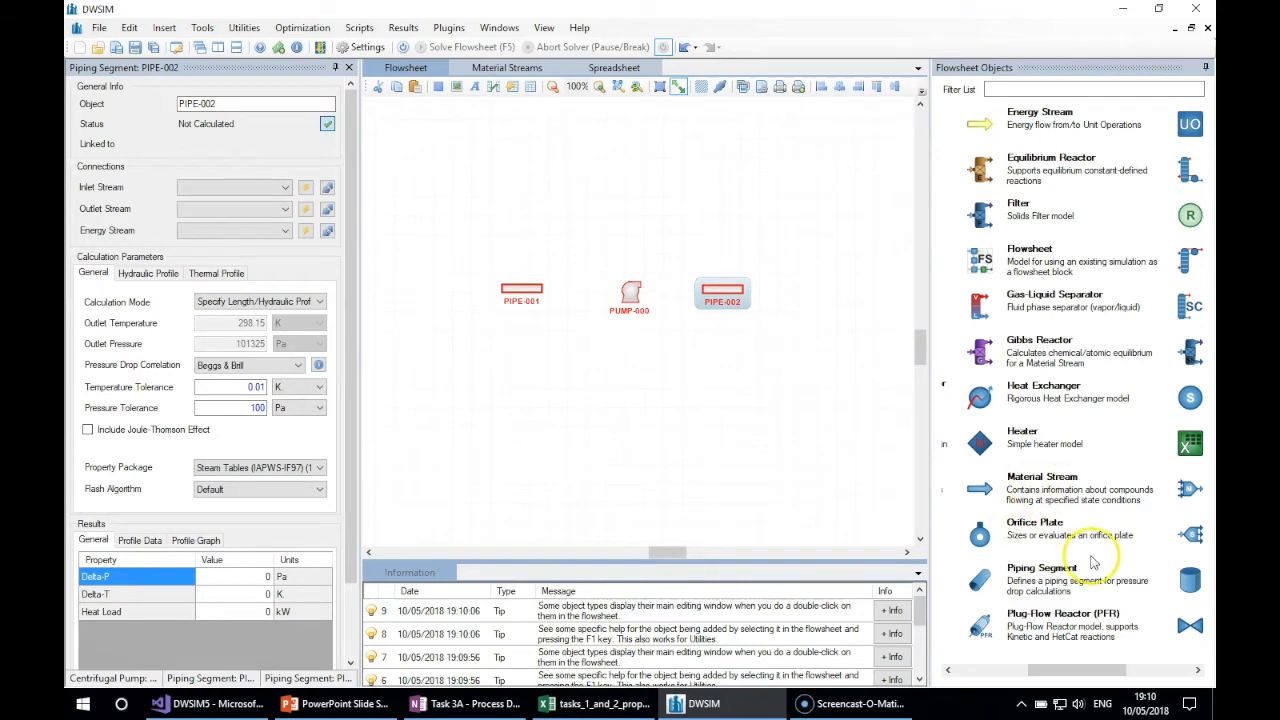
drag(1080, 672, 1132, 672)
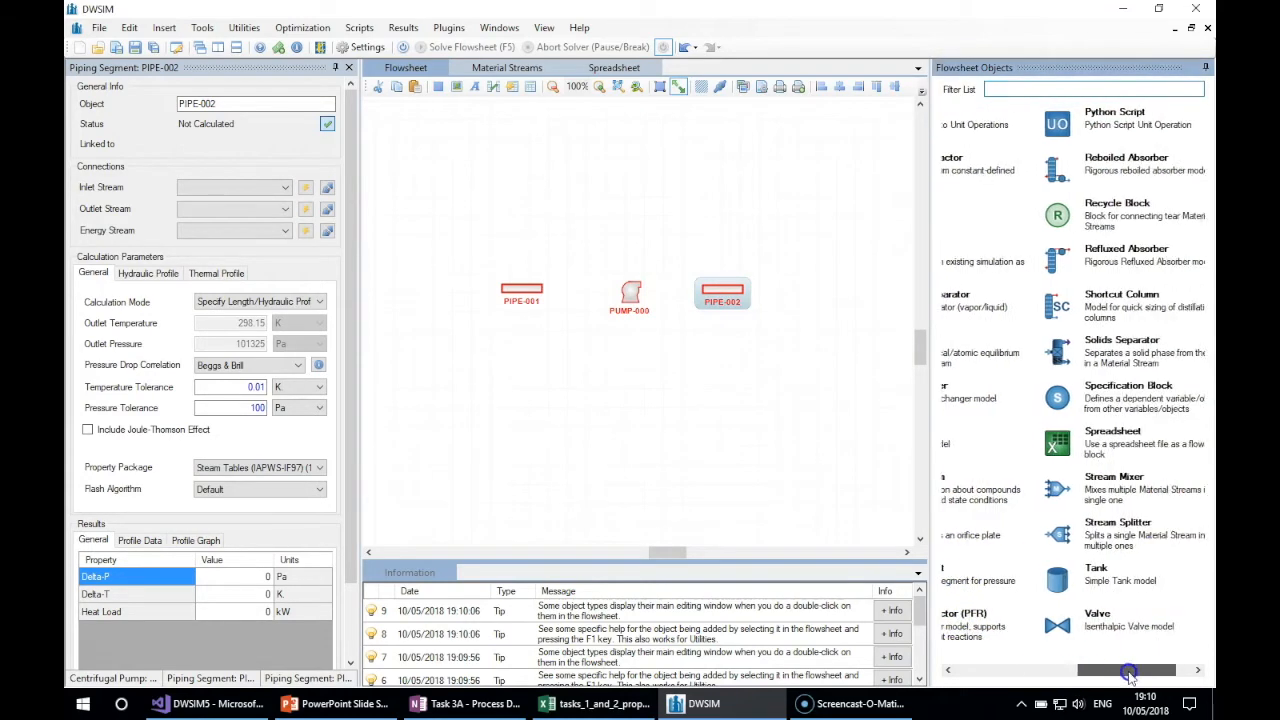
drag(1062, 586, 833, 294)
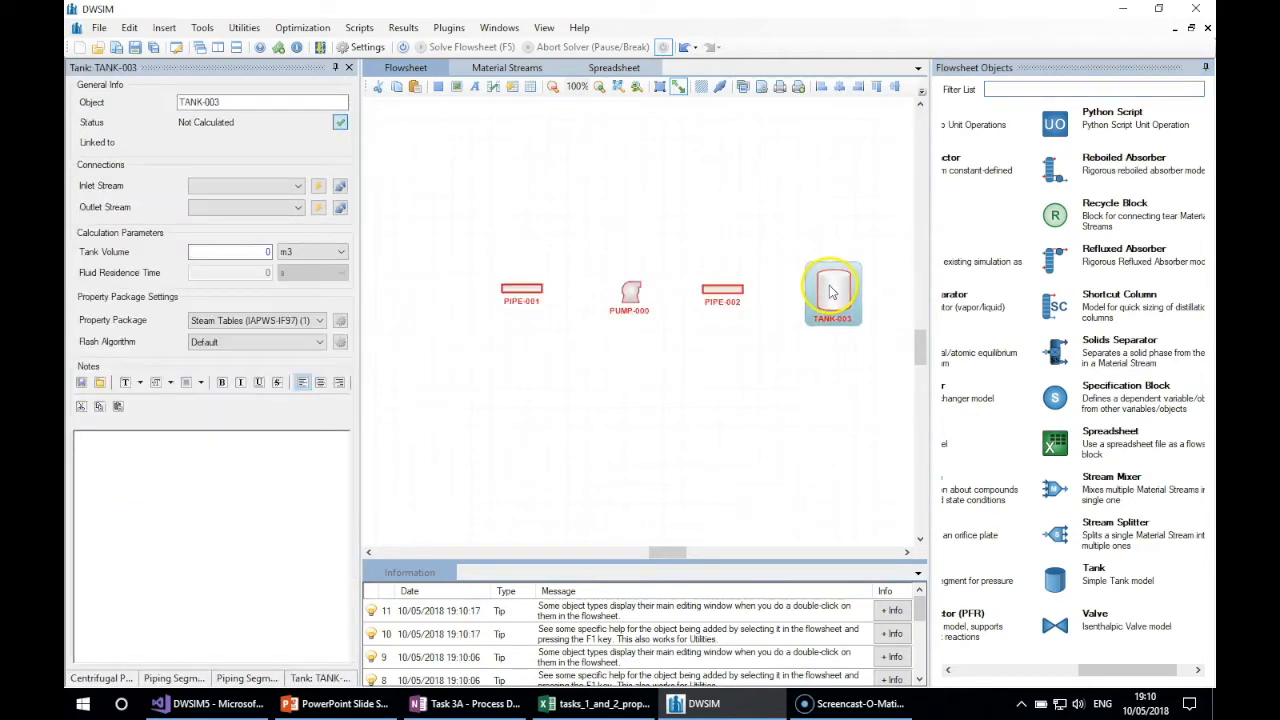
- Add two material streams, one before the first piping segment and one between that segment and the pump
click(521, 291)
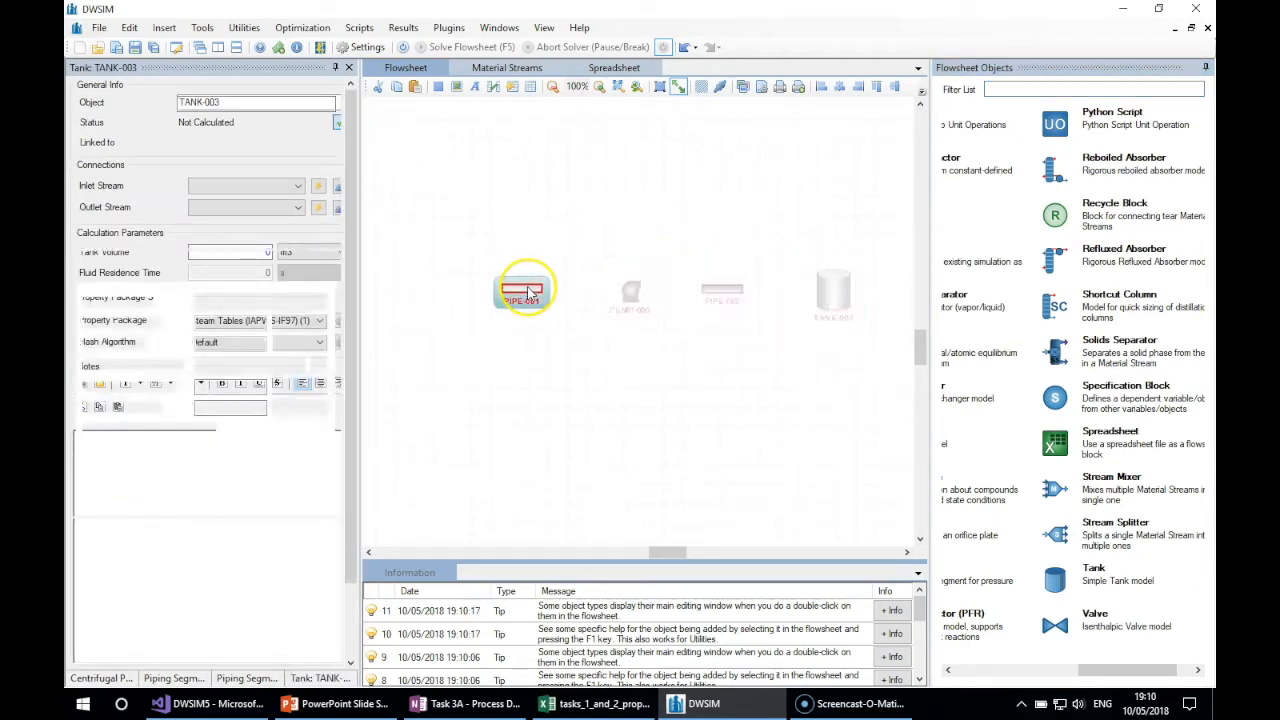
drag(665, 552, 677, 553)
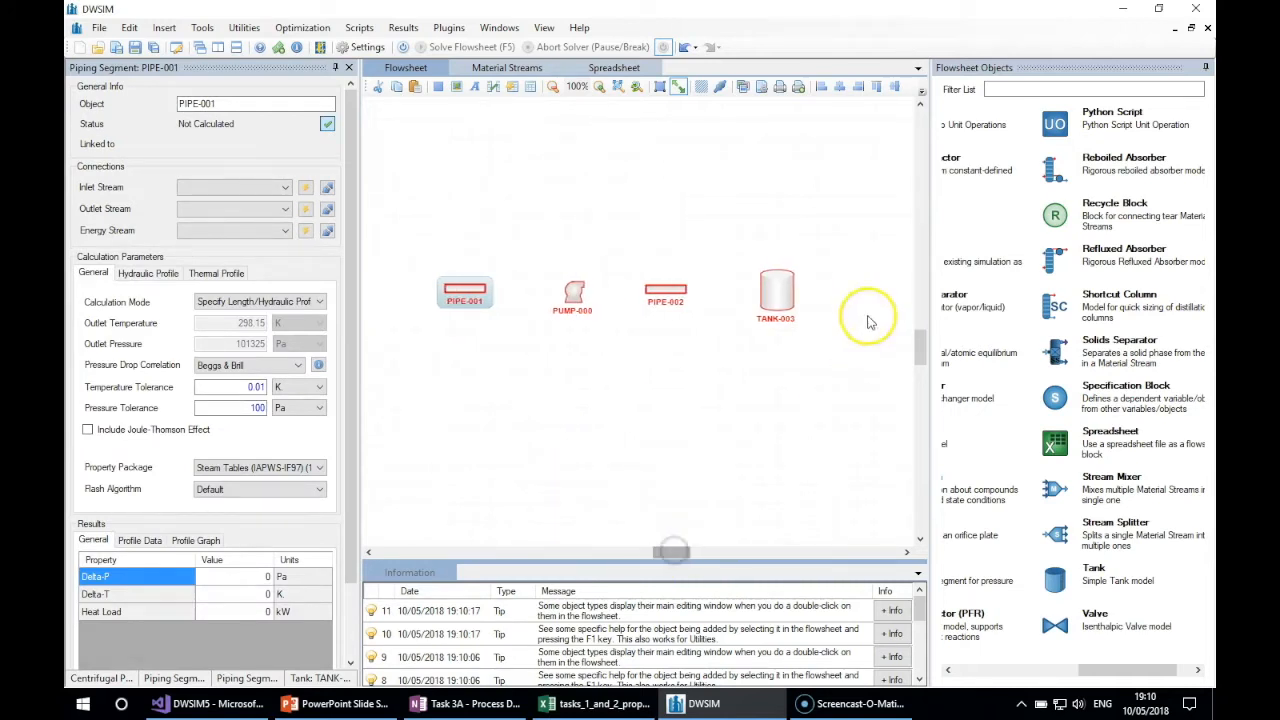
click(552, 86)
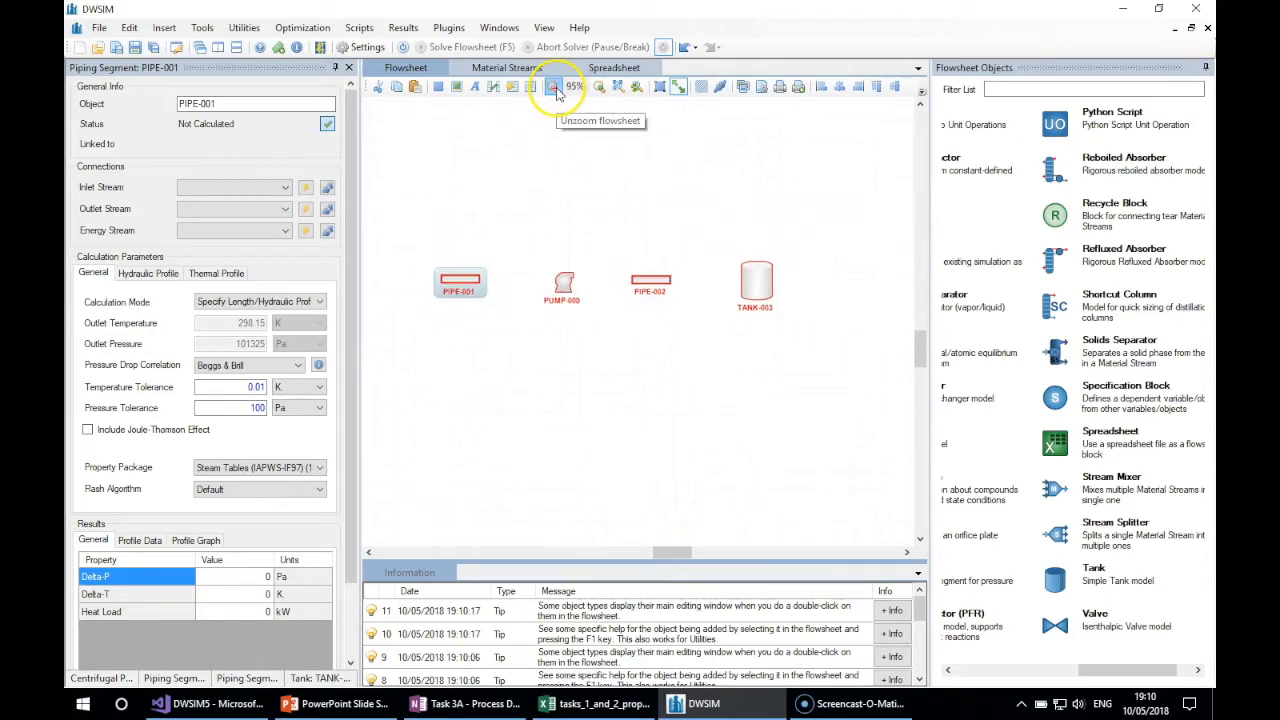
click(552, 86)
click(552, 86)
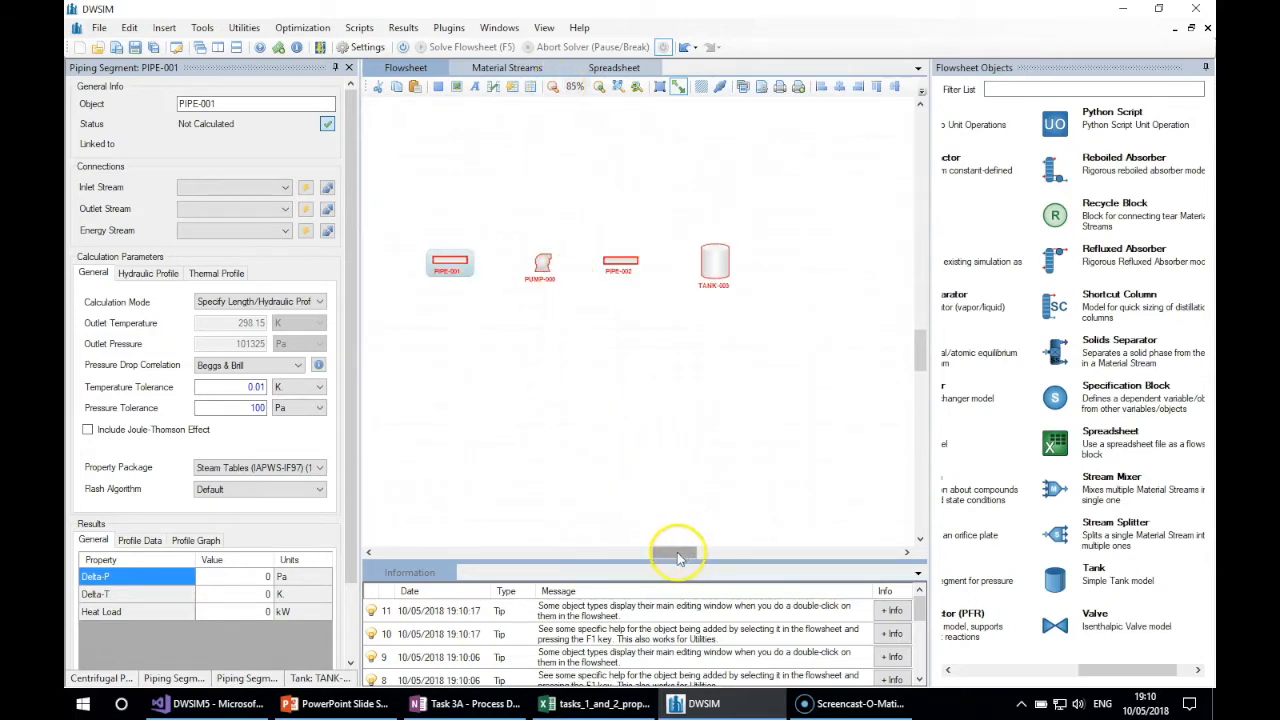
drag(677, 553, 672, 556)
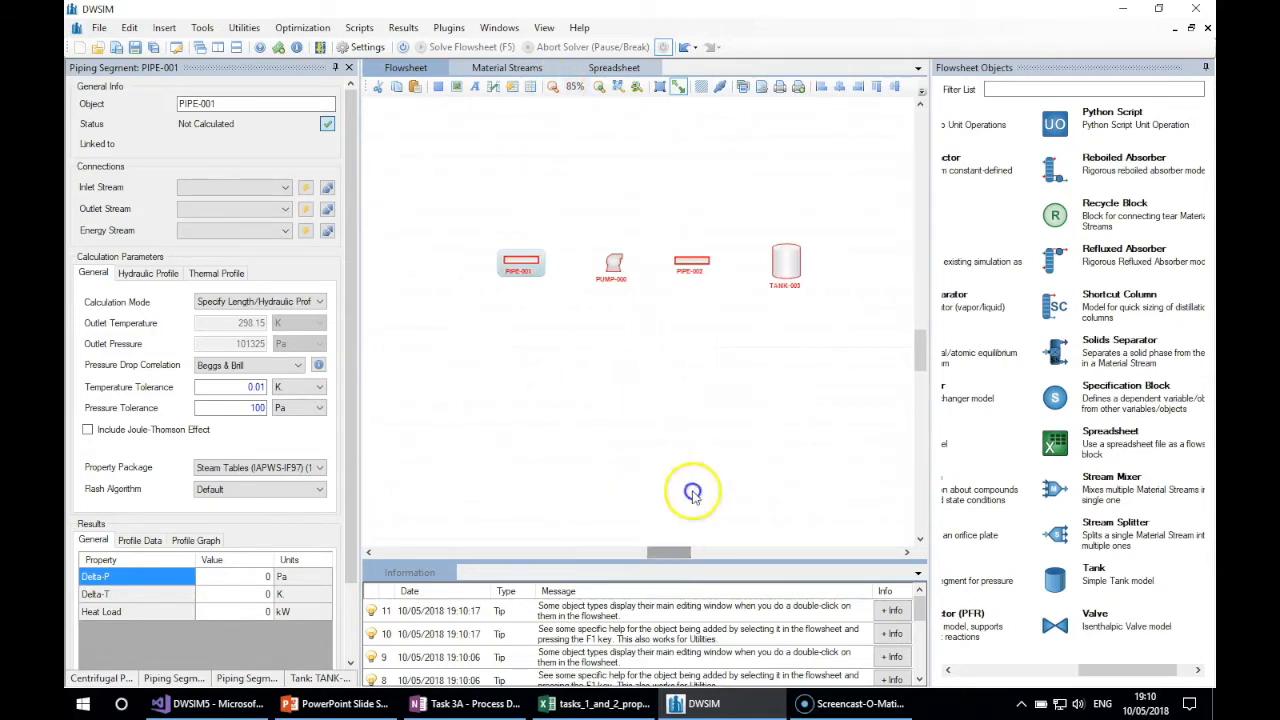
drag(1102, 668, 1048, 668)
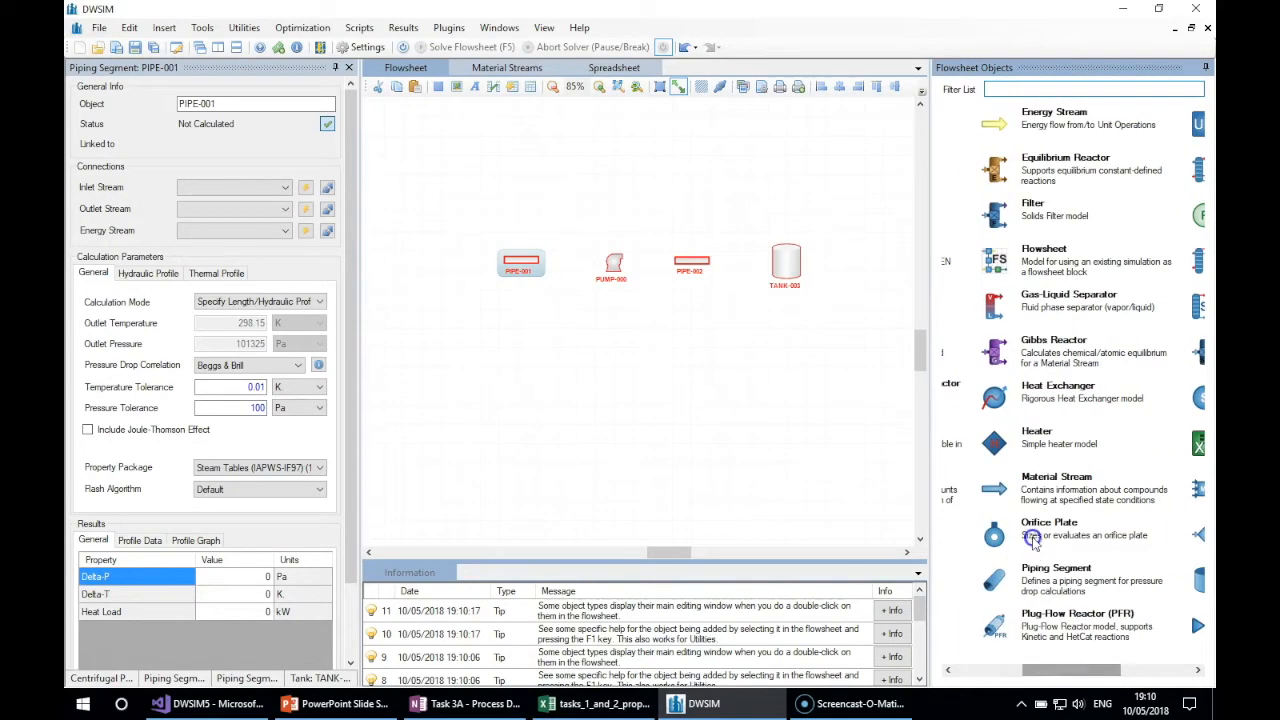
drag(1030, 494, 443, 266)
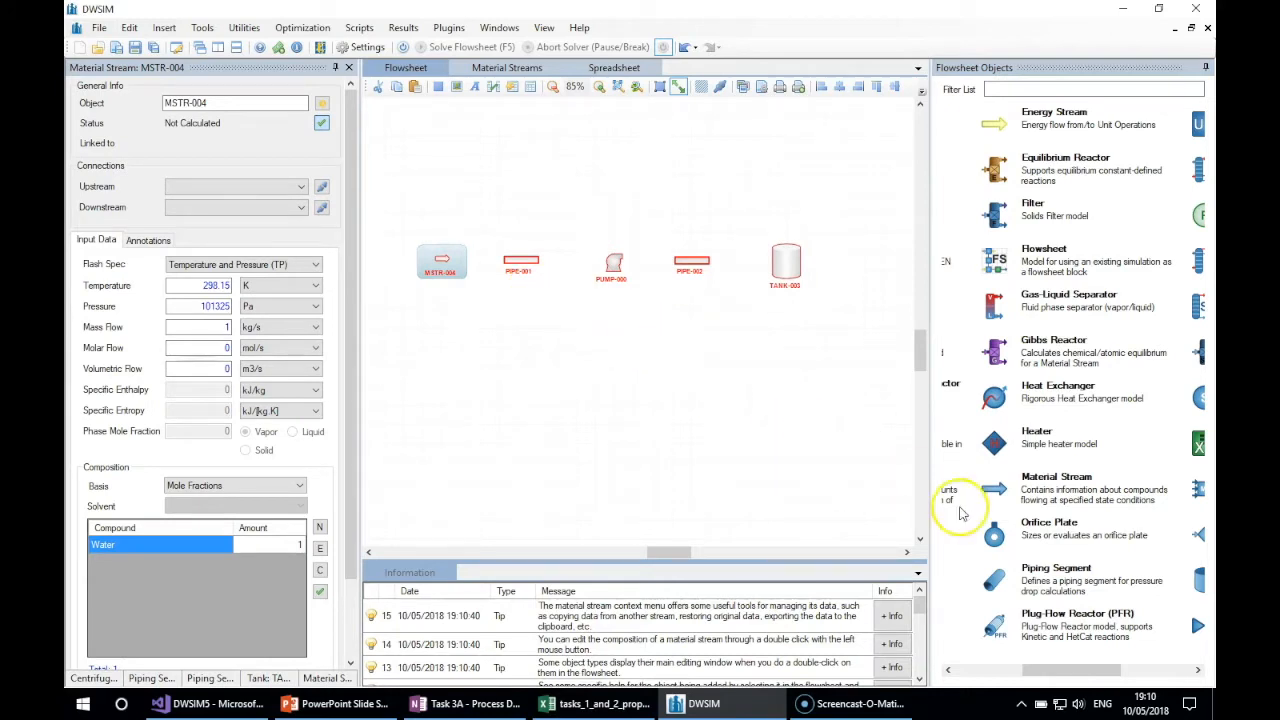
drag(1000, 500, 566, 265)
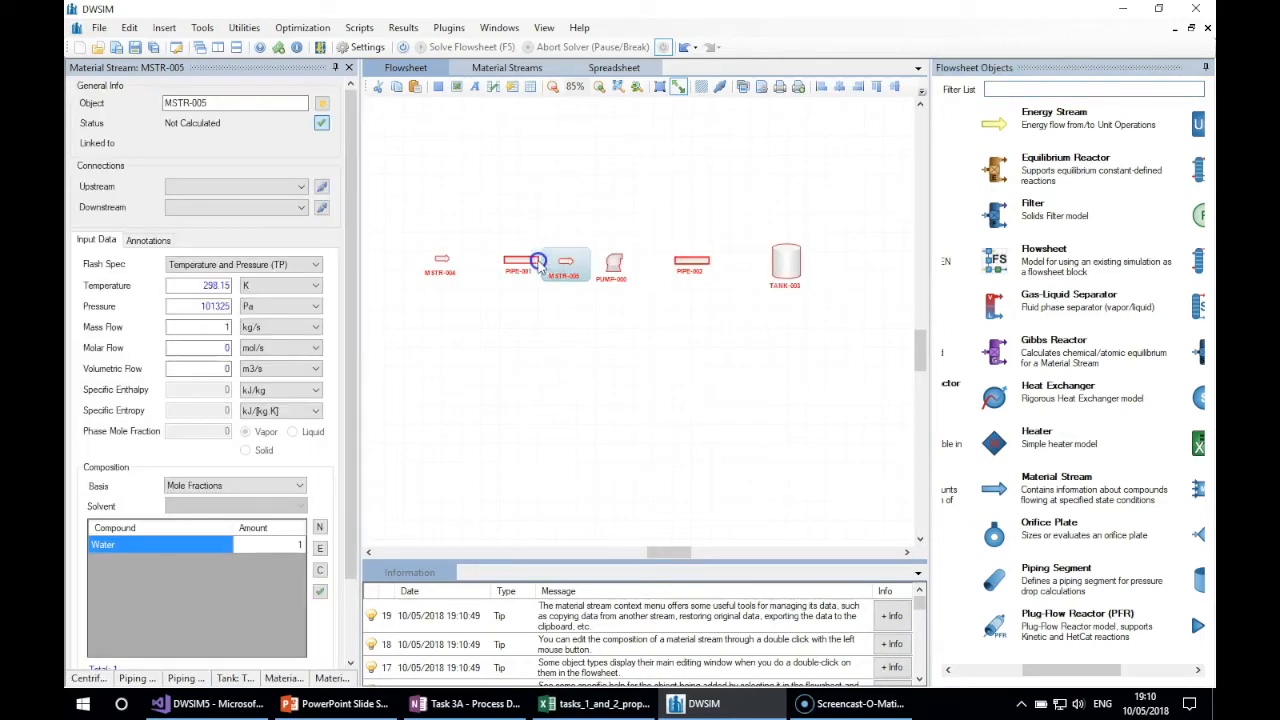
- Move the first piping segment and the pump slightly away from the material stream between them
click(508, 265)
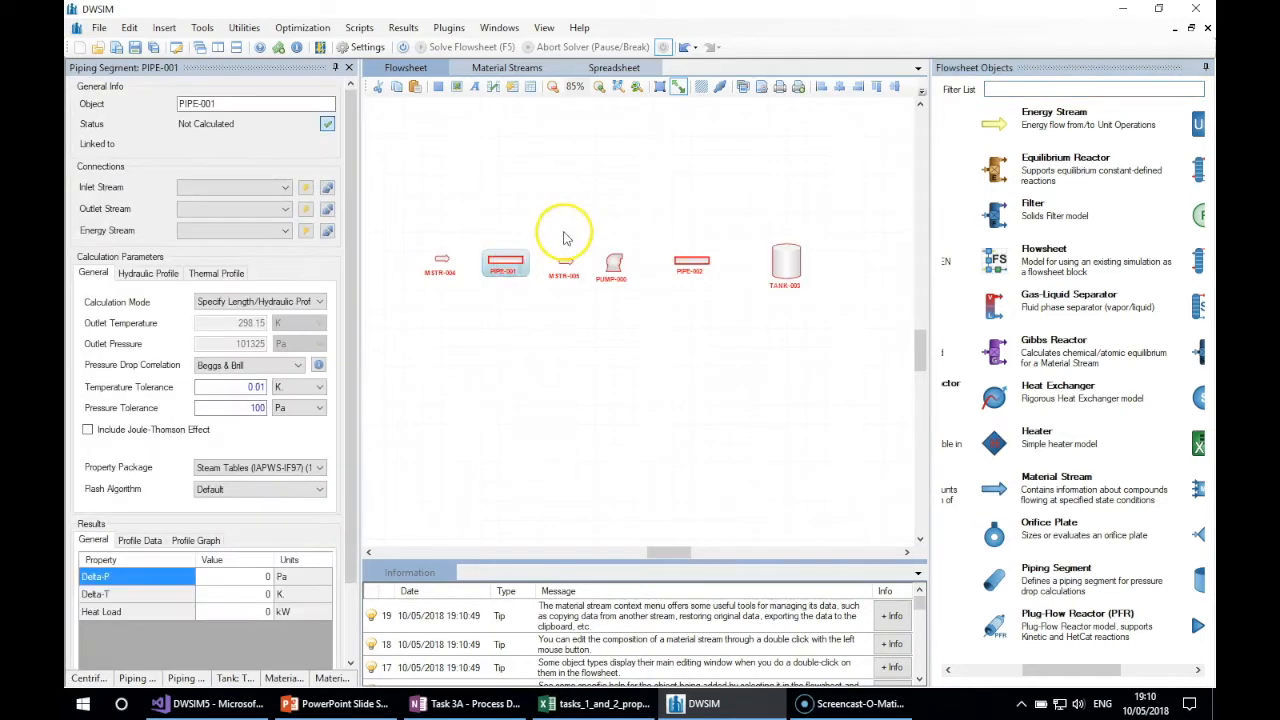
click(613, 266)
drag(615, 262, 621, 255)
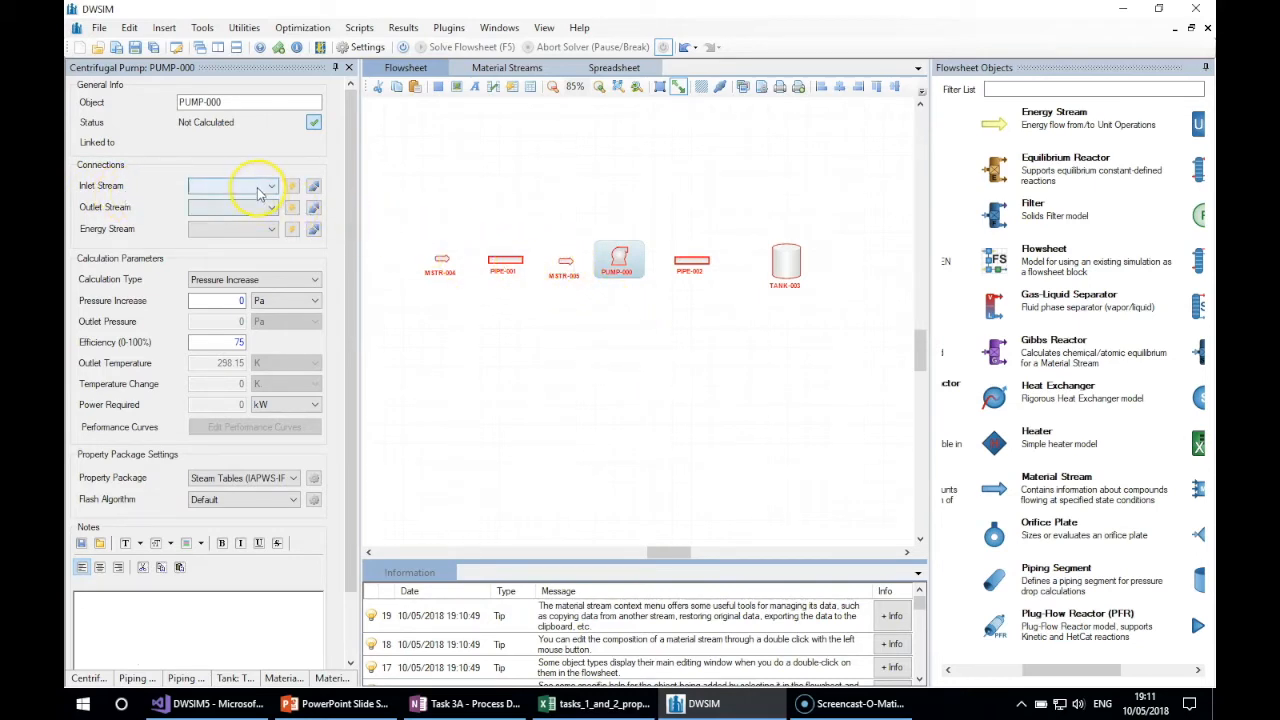
- Connect MSTR-005 to the pump's inlet, and give PIPE-001 inlet MSTR-004, outlet MSTR-005 and a new energy stream
click(230, 212)
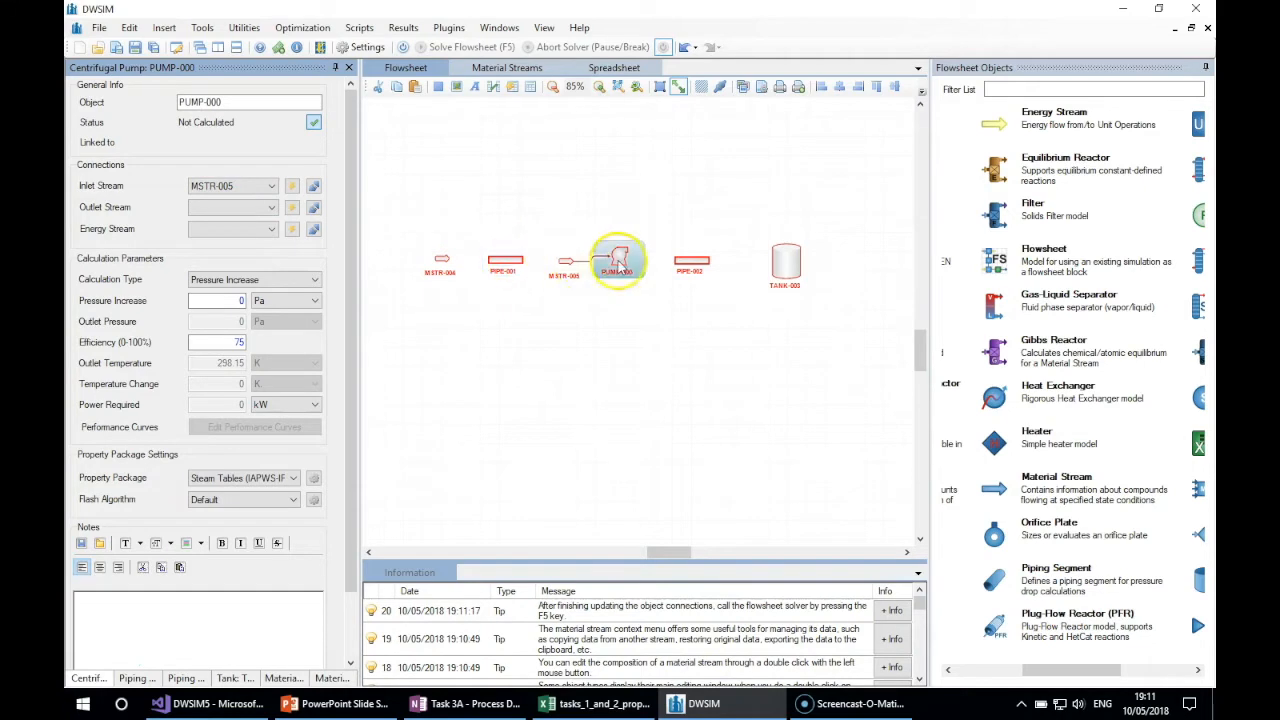
click(506, 263)
click(272, 189)
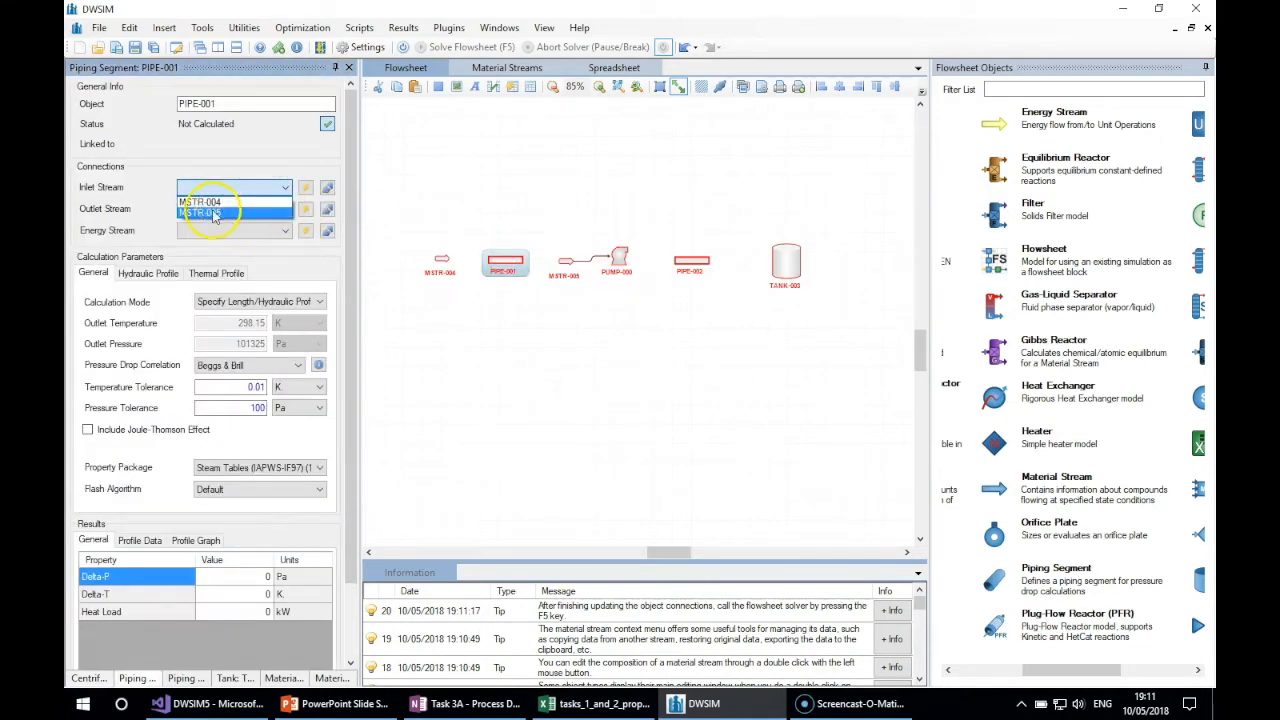
click(210, 202)
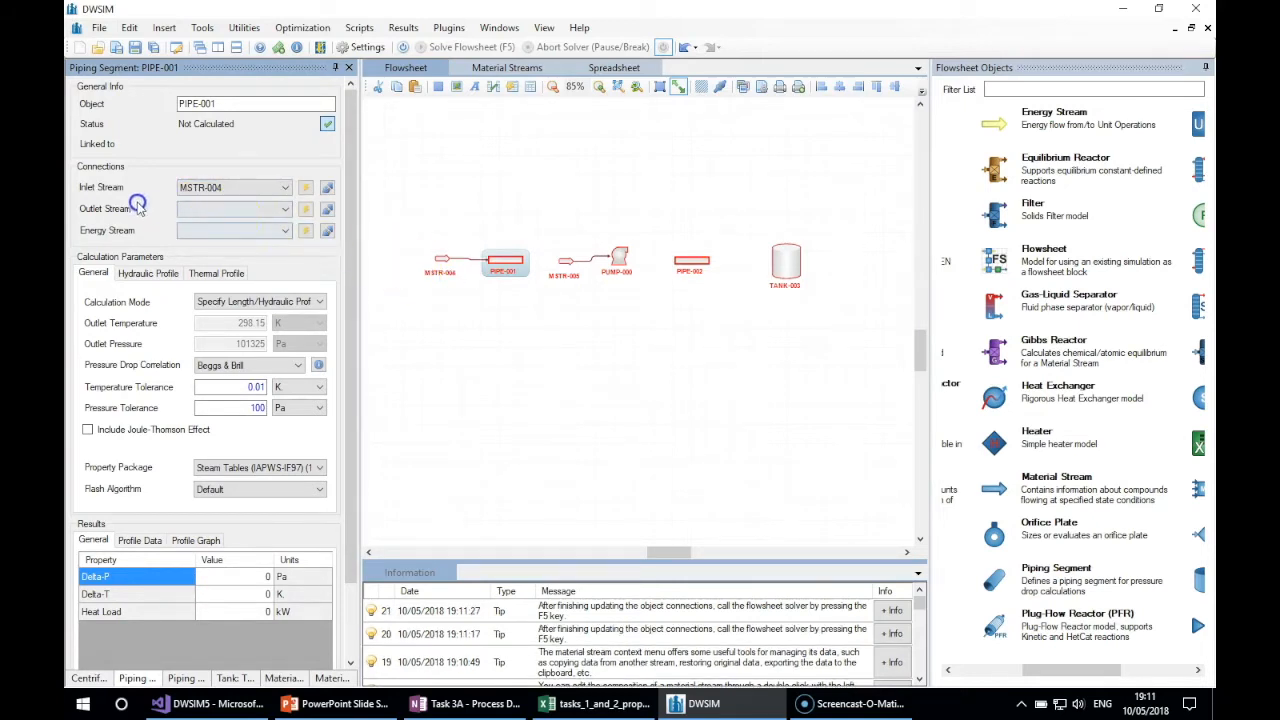
click(221, 213)
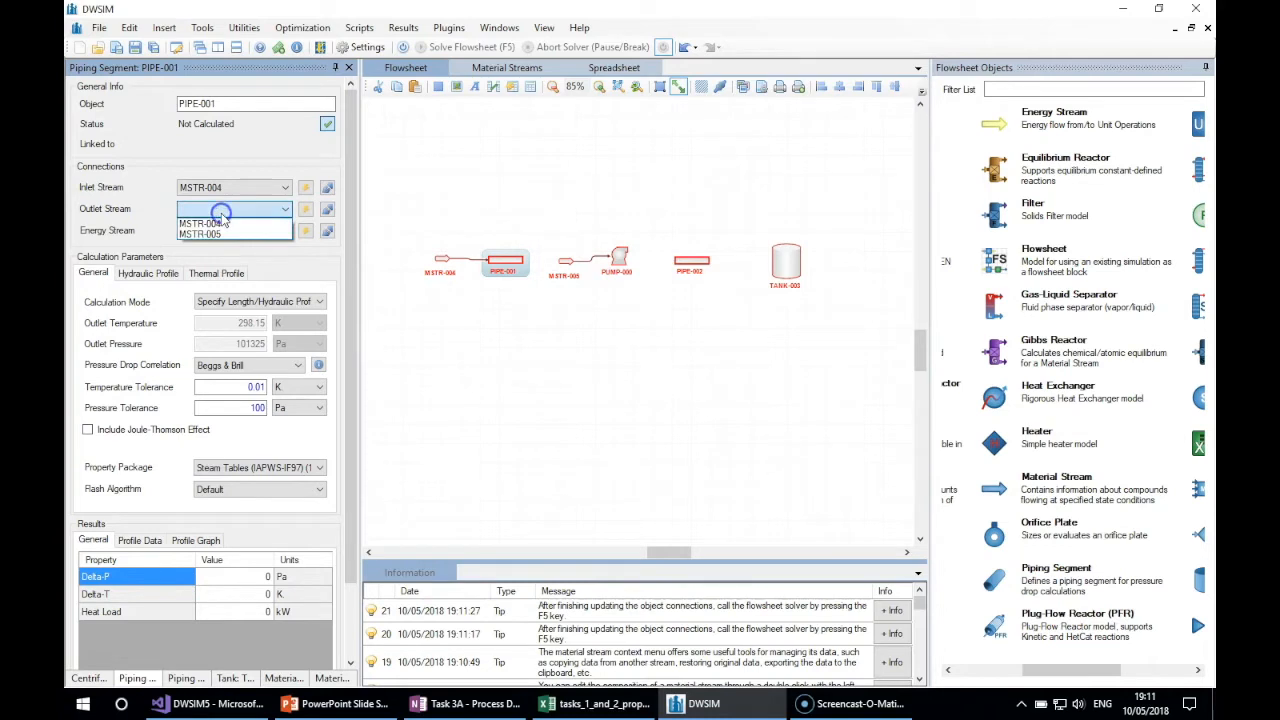
click(215, 236)
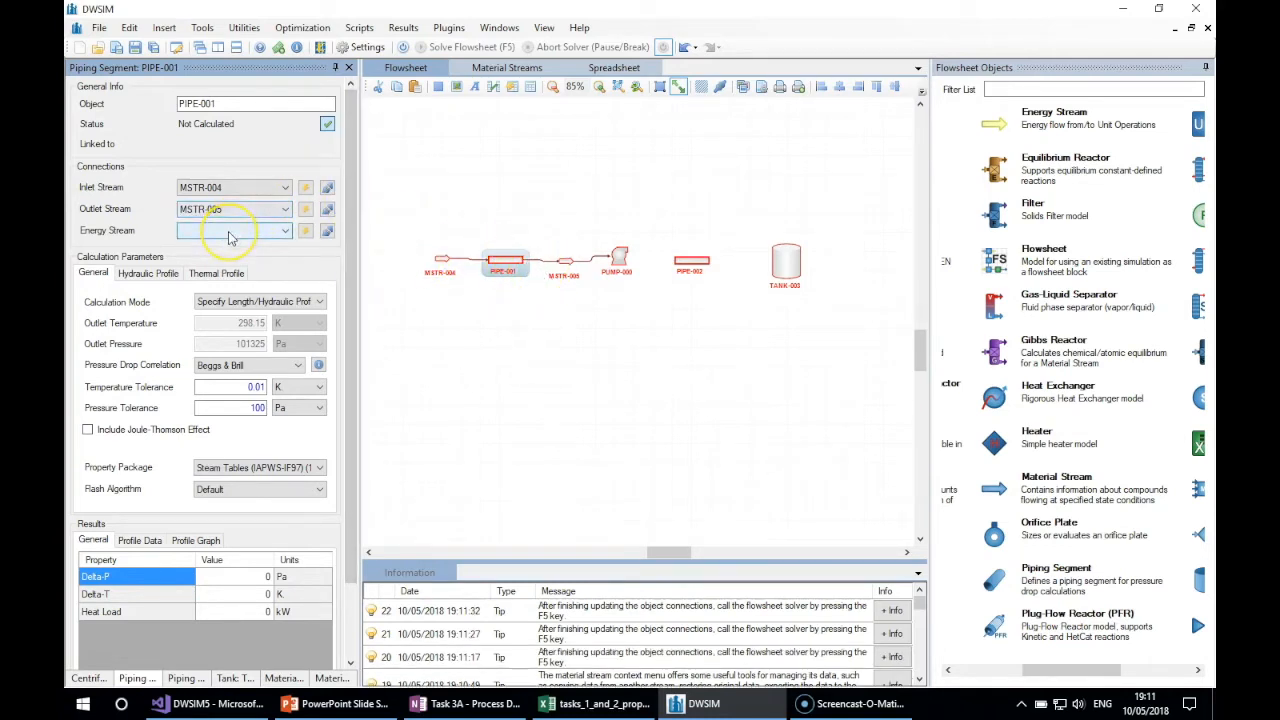
click(308, 234)
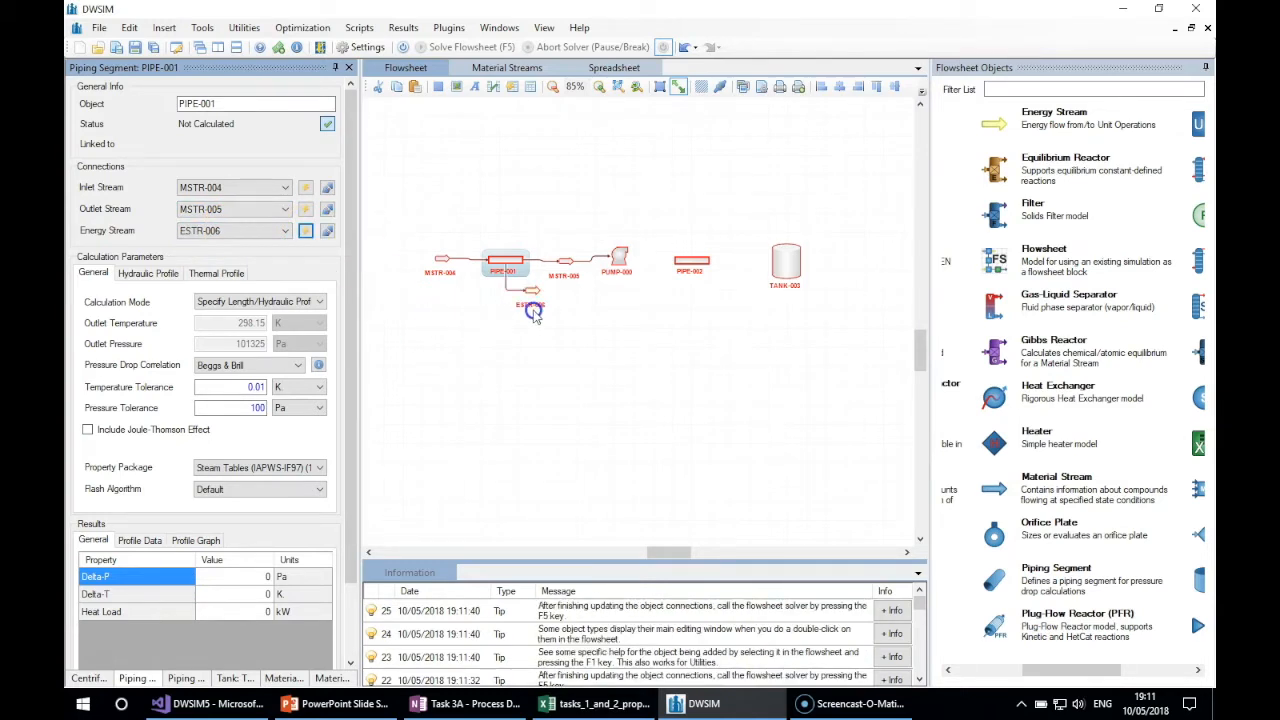
click(535, 302)
- Create an outlet material stream and an energy stream for the pump, shifting PIPE-002 right and placing the energy stream below the pump
click(617, 262)
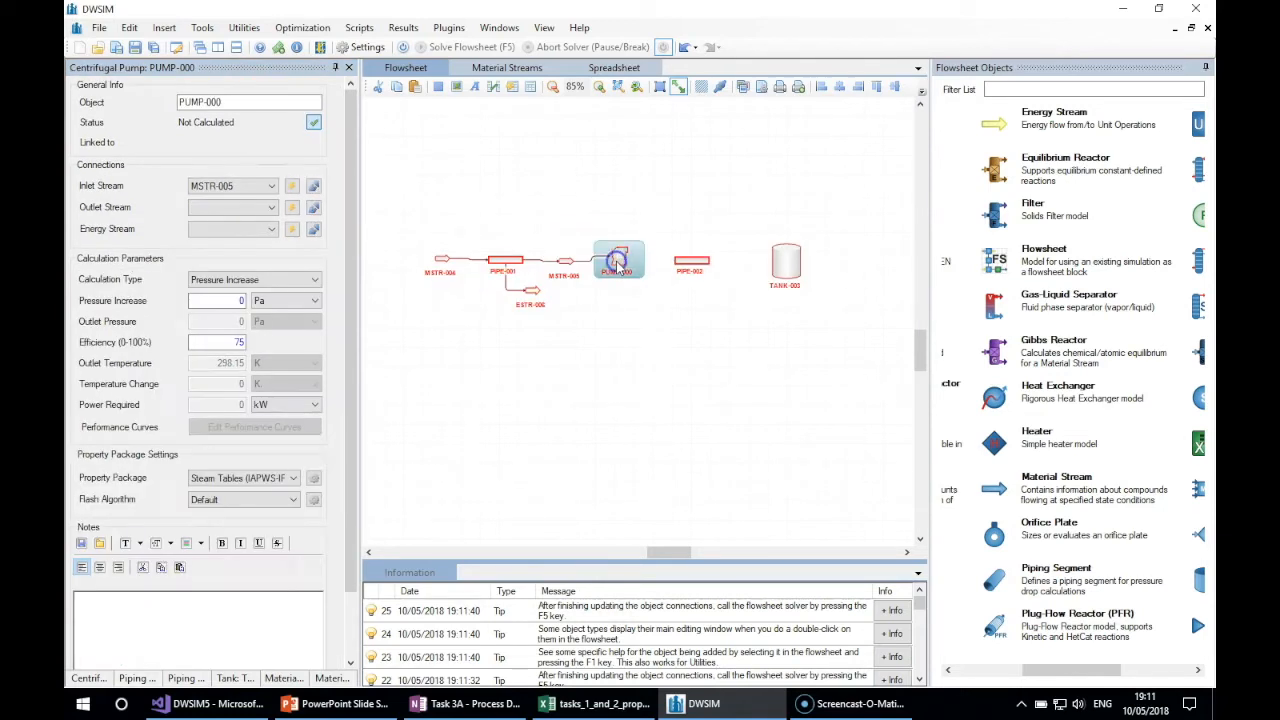
click(291, 207)
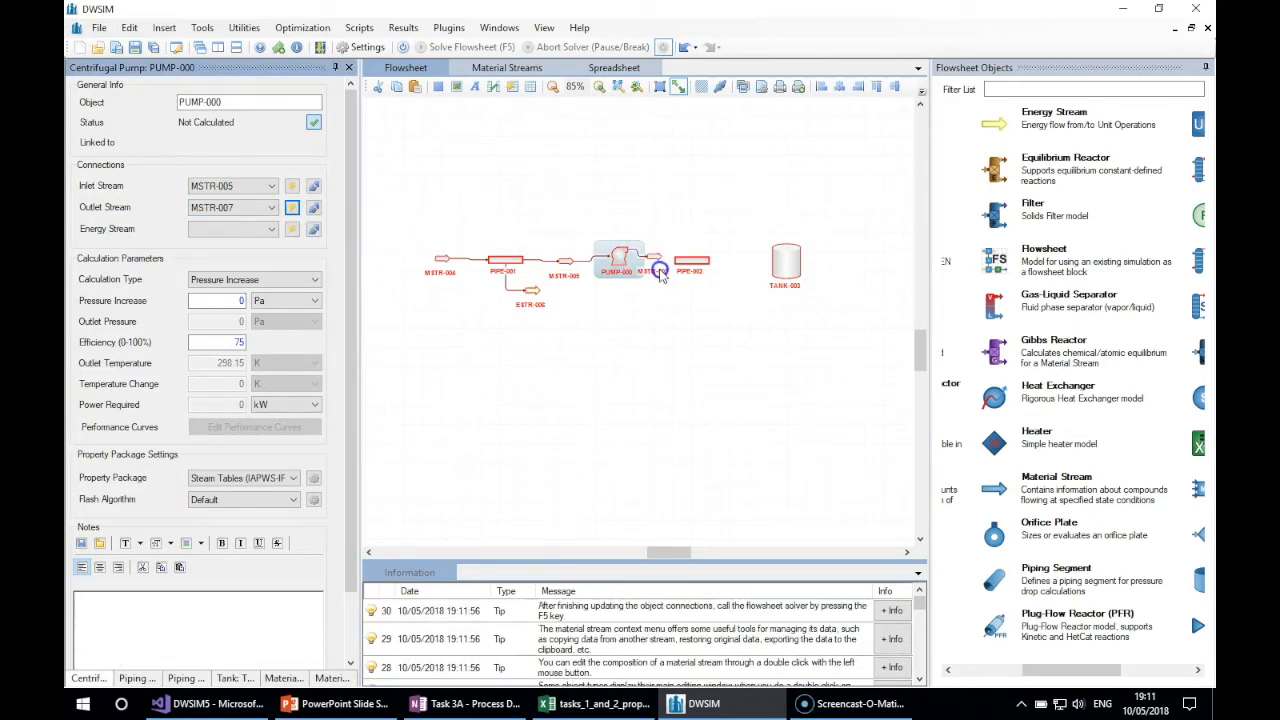
drag(682, 269, 715, 261)
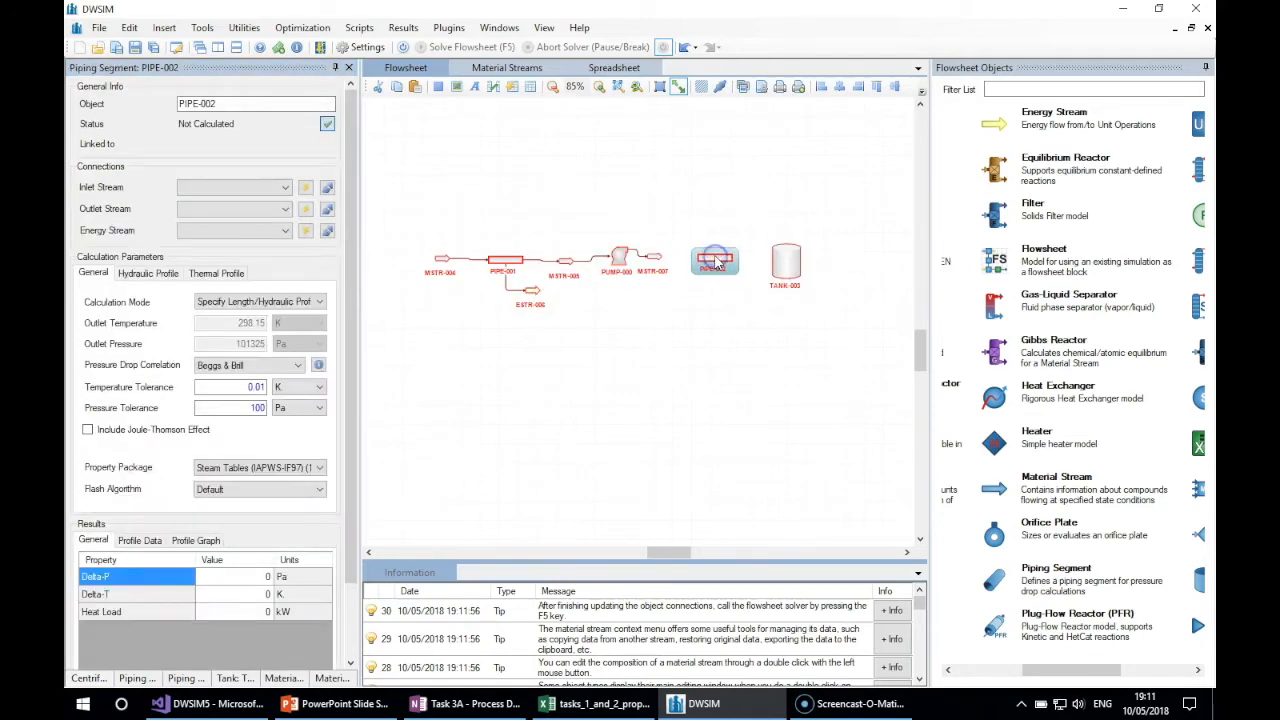
click(618, 258)
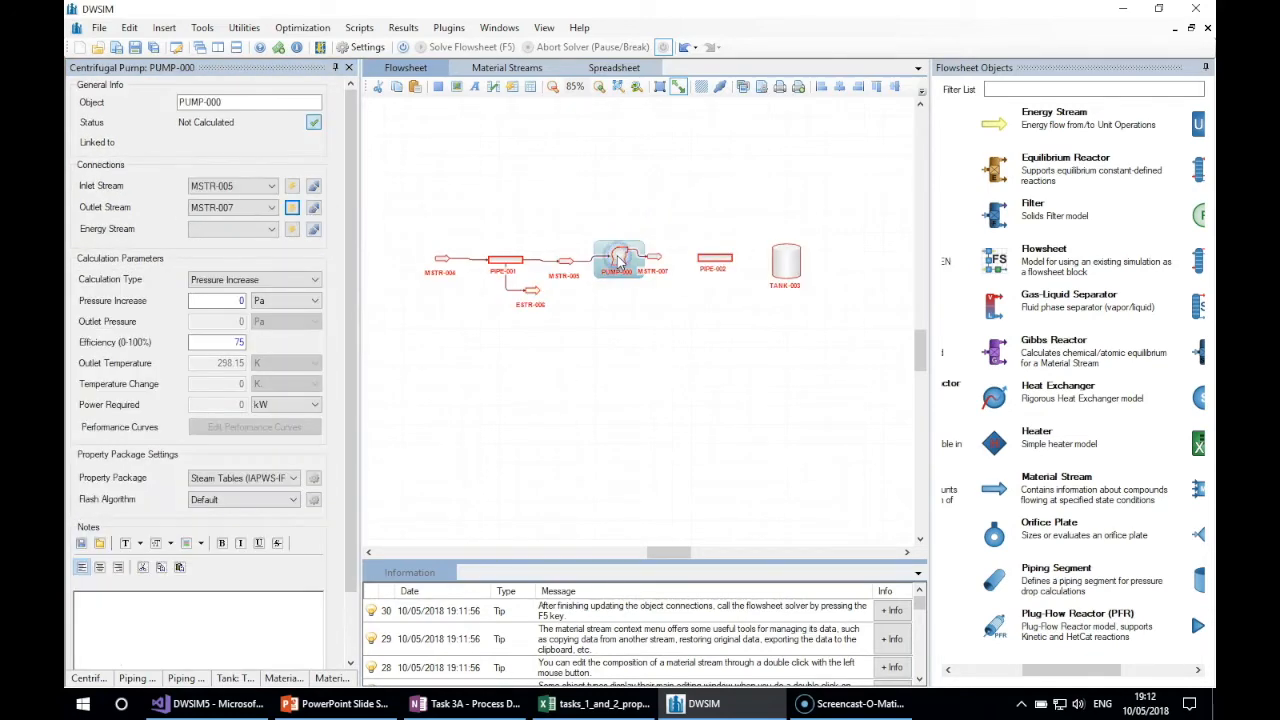
click(291, 230)
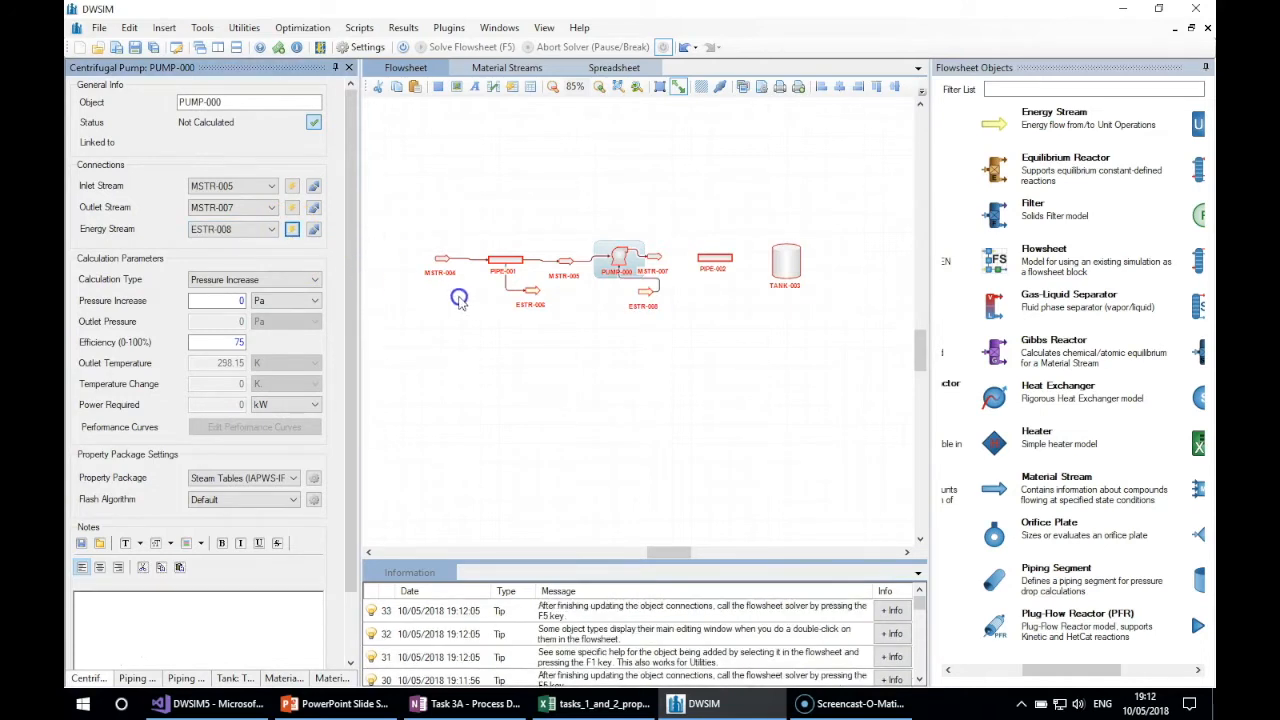
drag(637, 293, 600, 300)
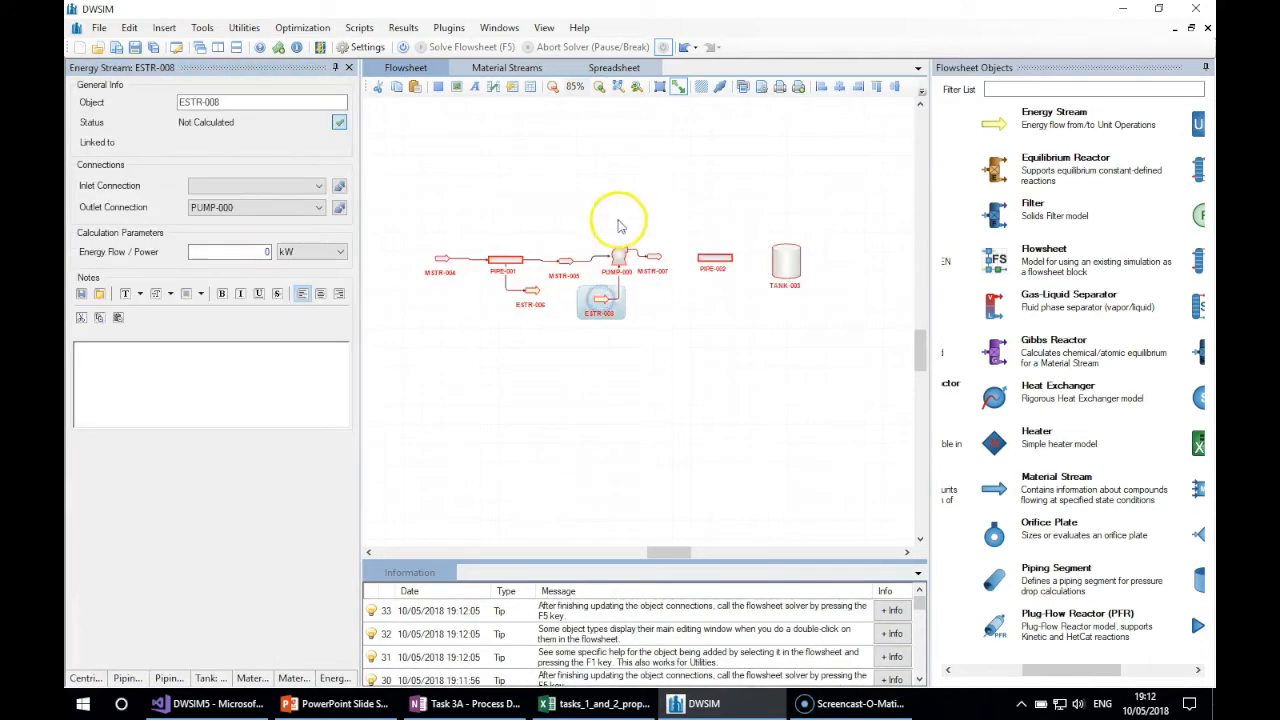
- Connect MSTR-007 to the inlet of PIPE-002 and create new outlet material and energy streams for that pipe
click(715, 260)
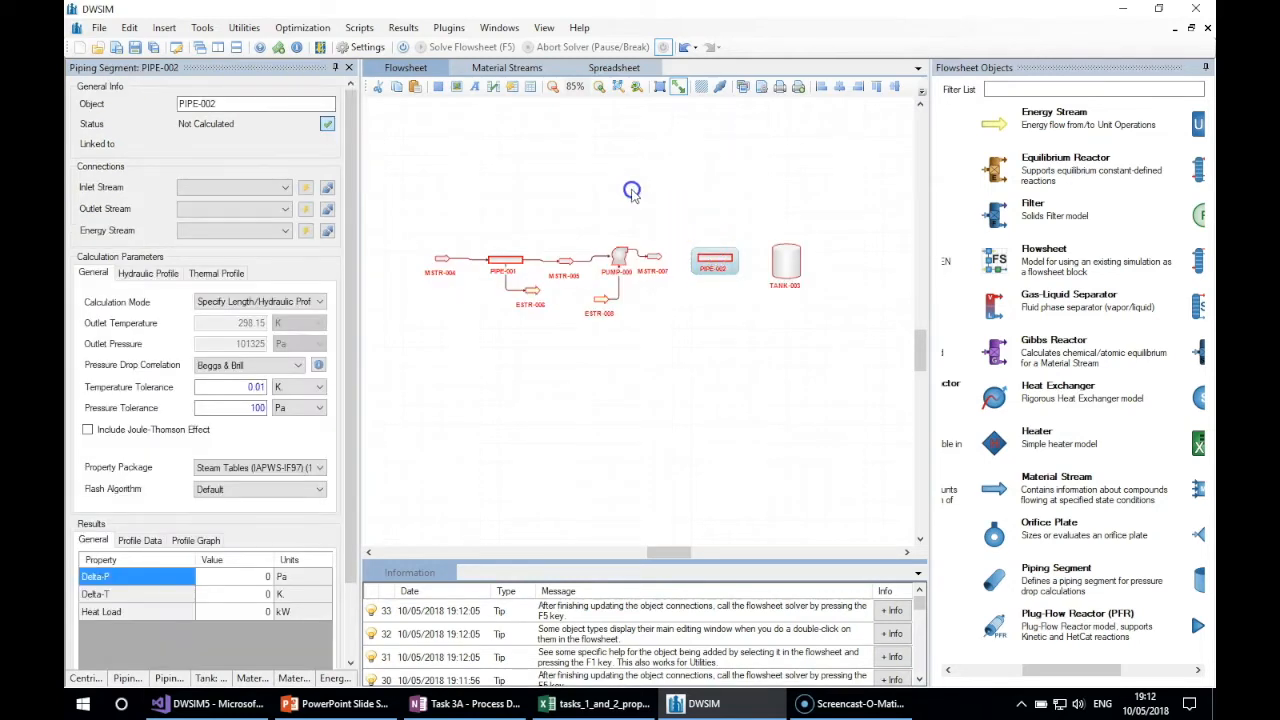
click(257, 187)
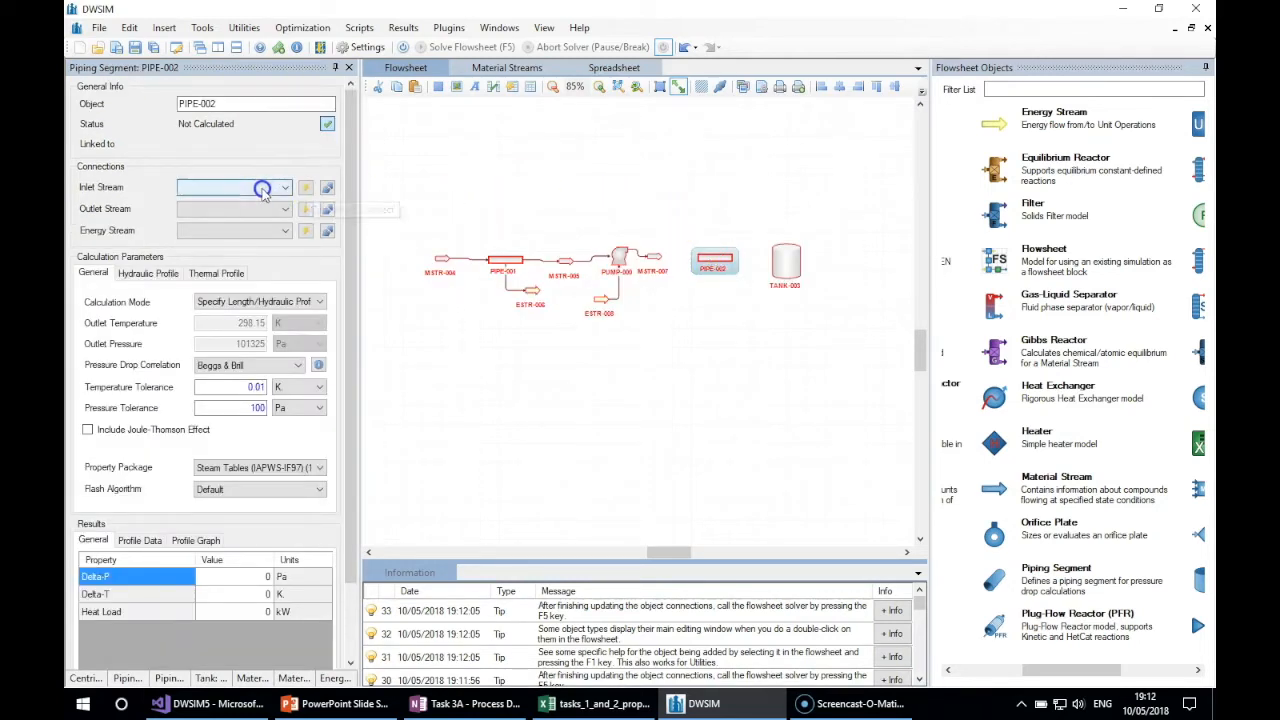
click(218, 224)
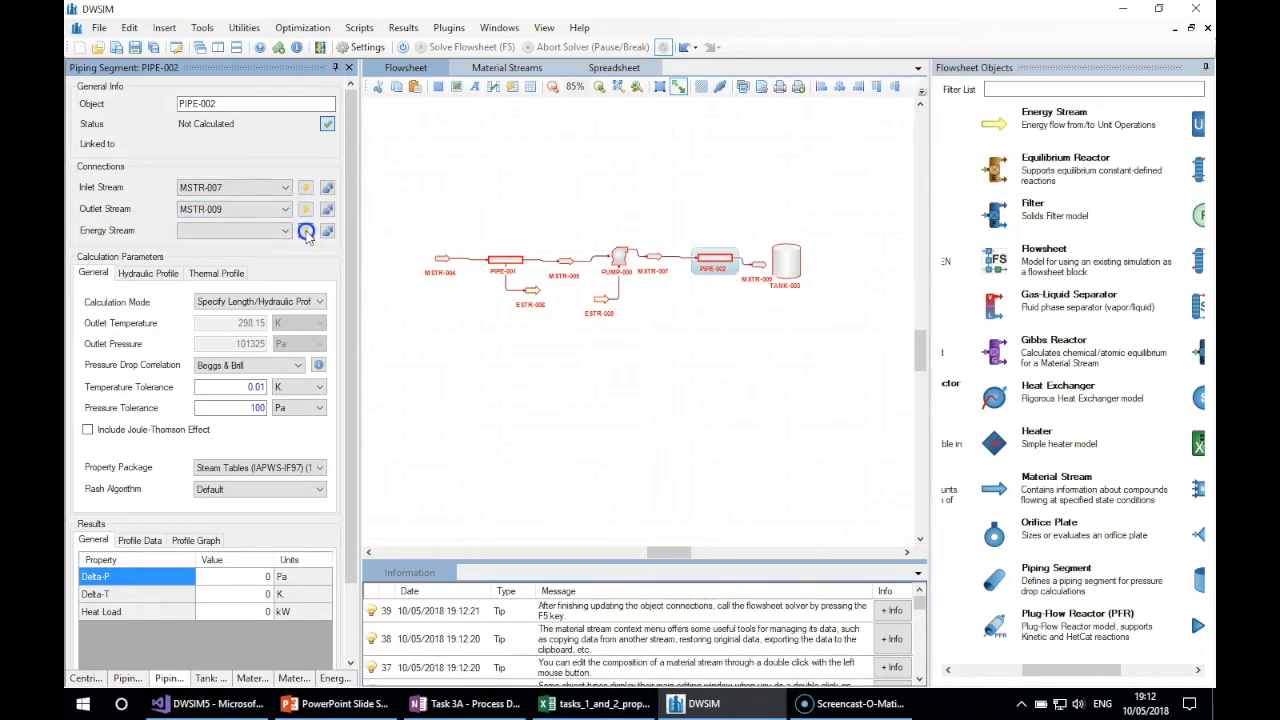
click(305, 231)
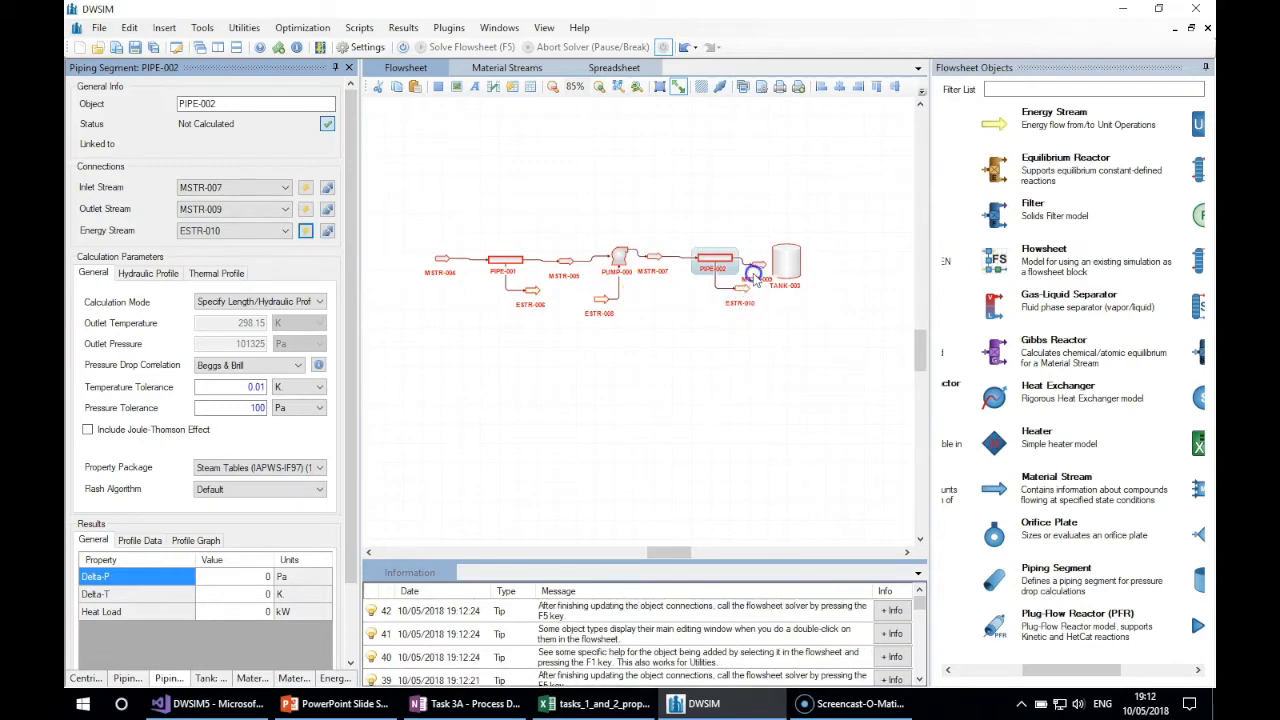
- Move the tank right to make room for the PIPE-002 outlet stream and set the tank's inlet to MSTR-009
drag(786, 264, 759, 259)
click(811, 258)
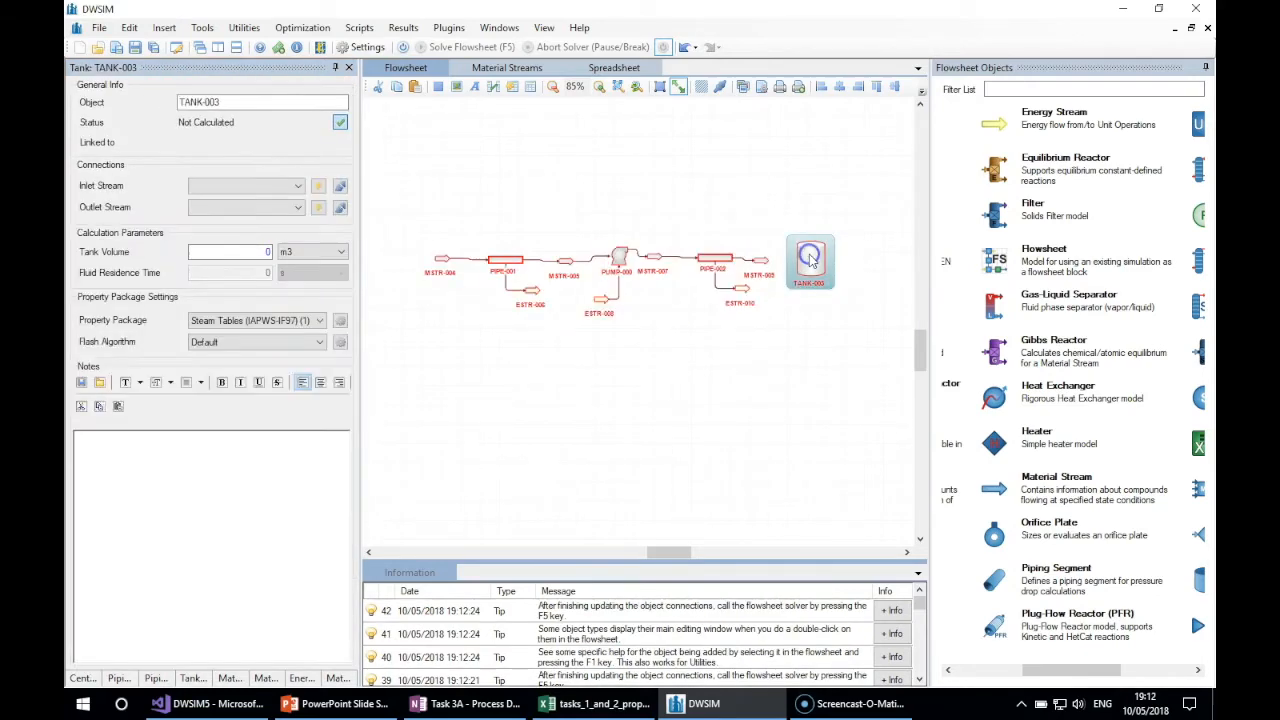
click(281, 190)
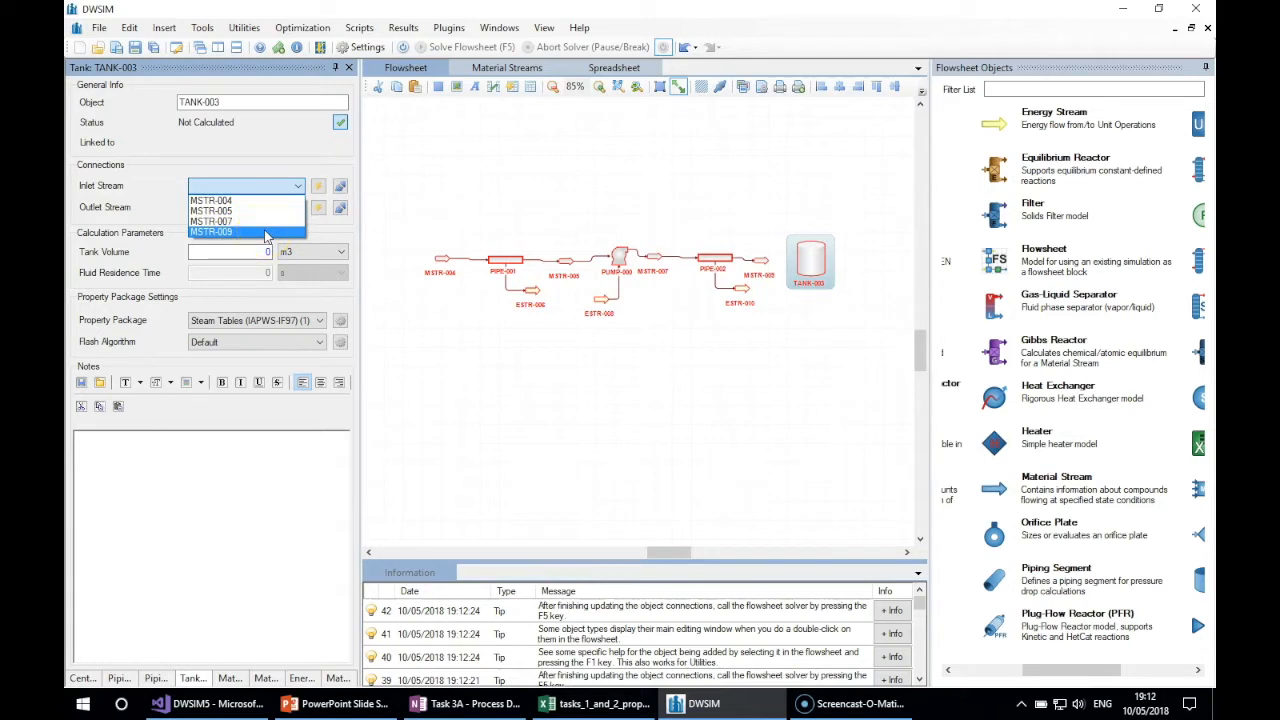
click(268, 202)
click(238, 232)
- Create a new outlet material stream for the tank and line it up directly after the tank
click(289, 210)
click(290, 209)
click(318, 211)
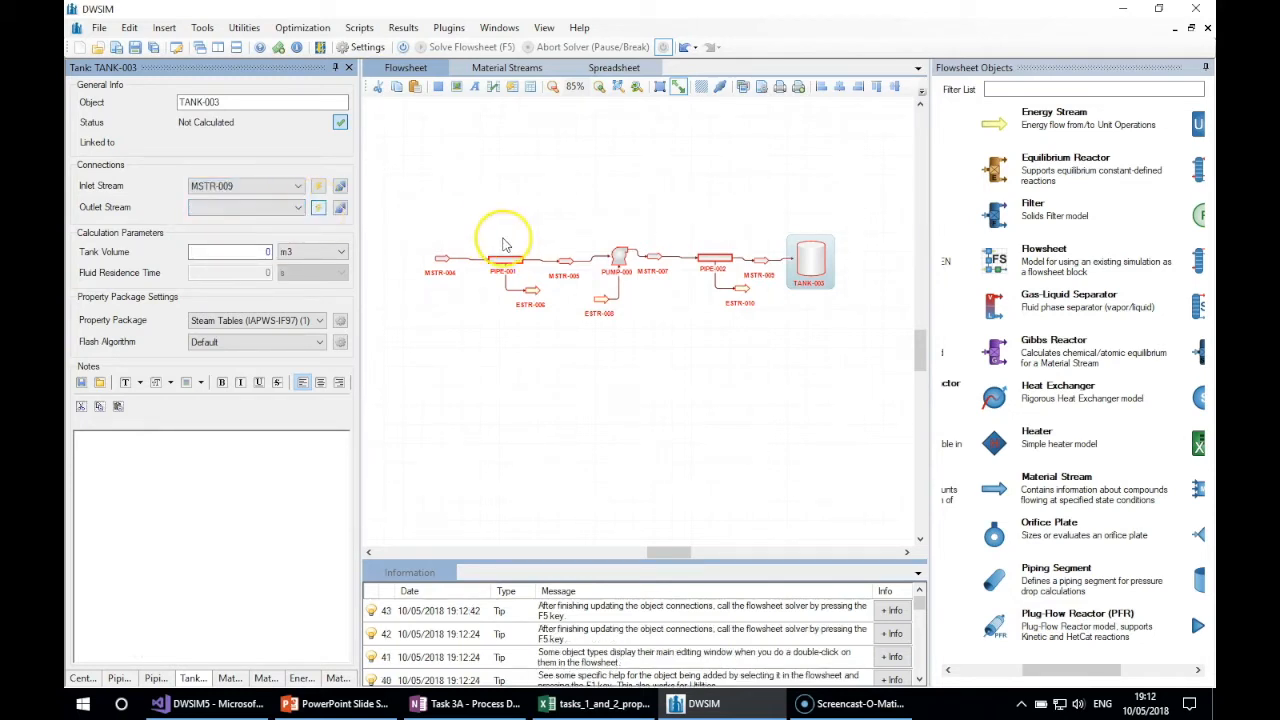
drag(856, 285, 868, 262)
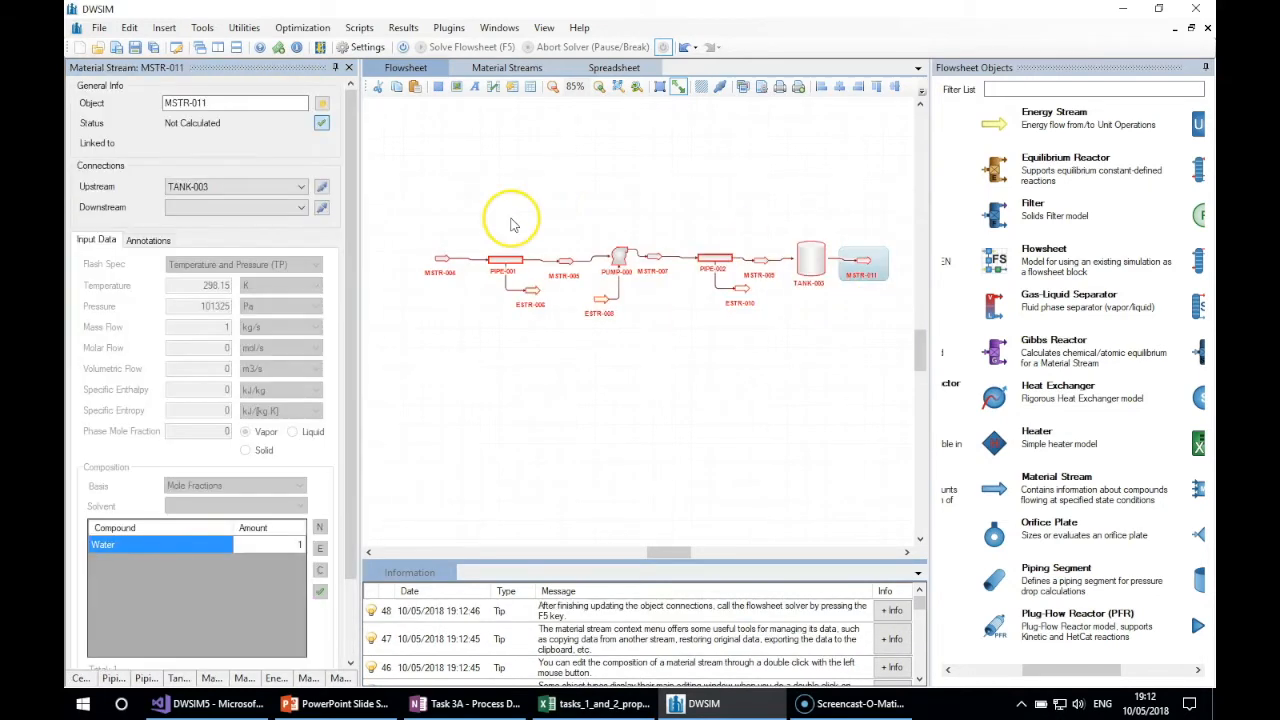
click(811, 258)
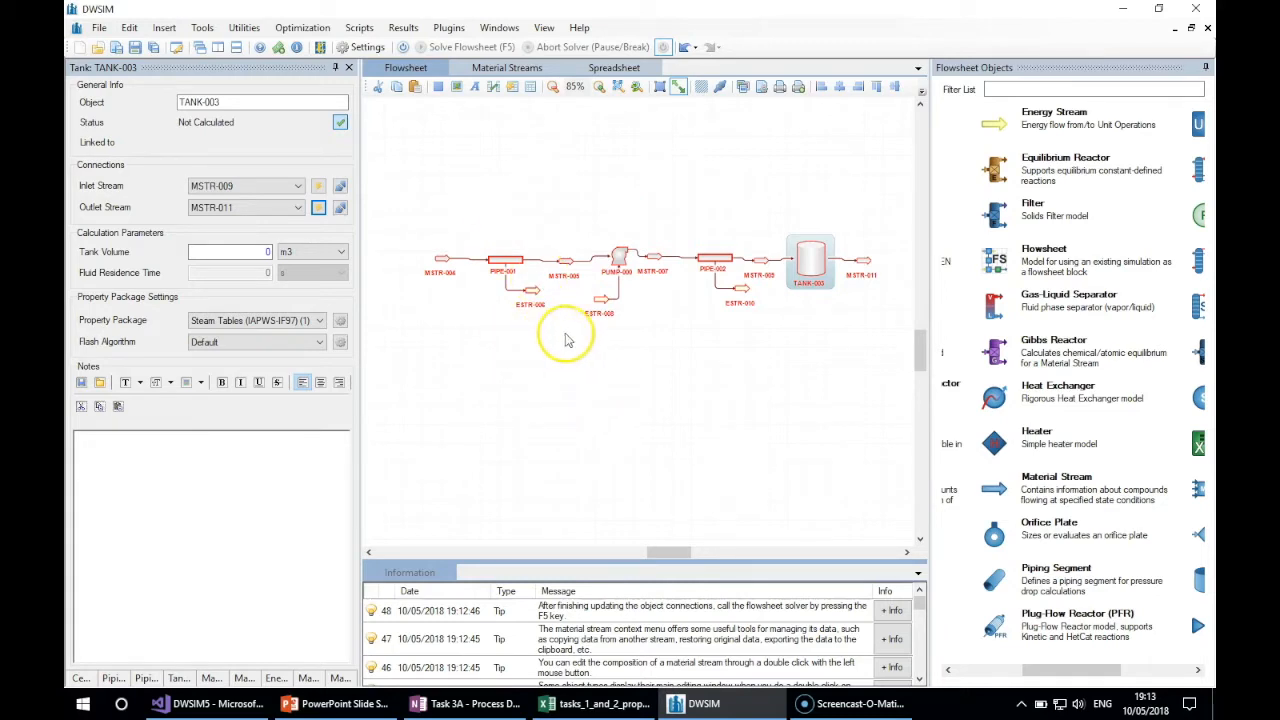
click(393, 188)
drag(393, 188, 918, 358)
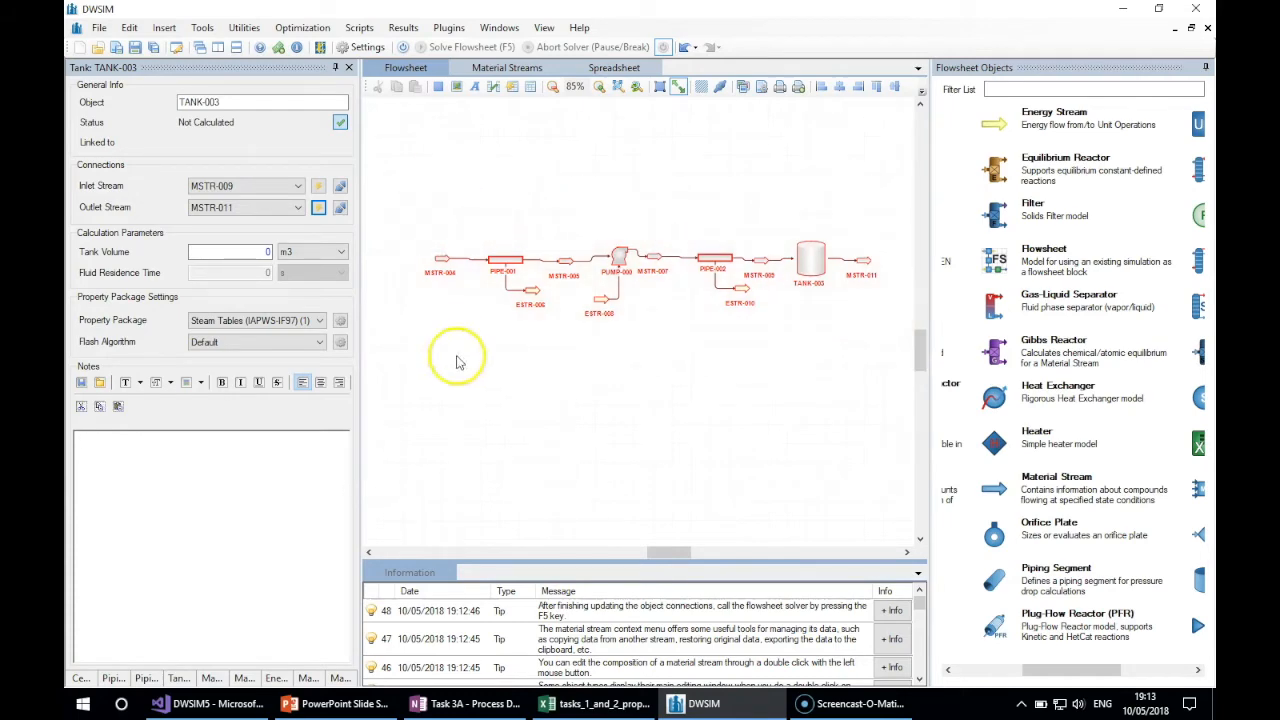
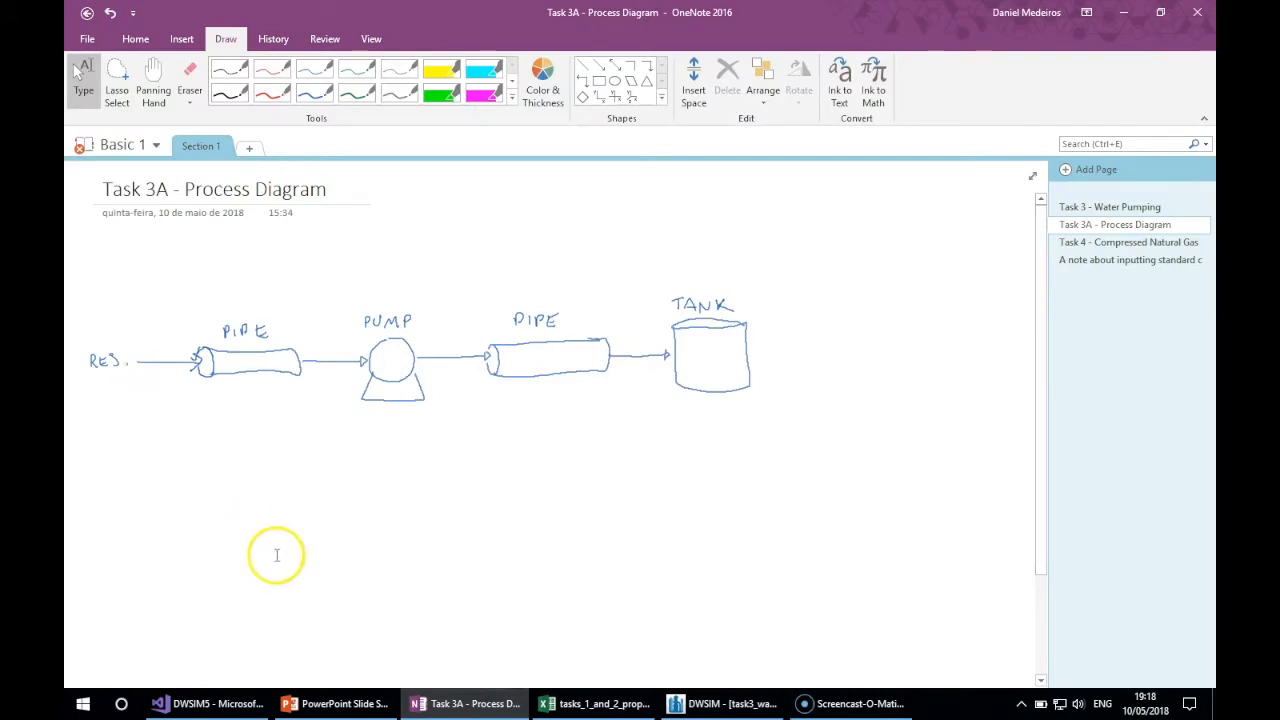
- Open the Task 3 - Water Pumping notes page and review the pipe dimensions, elevations, tank conditions and questions
click(1095, 200)
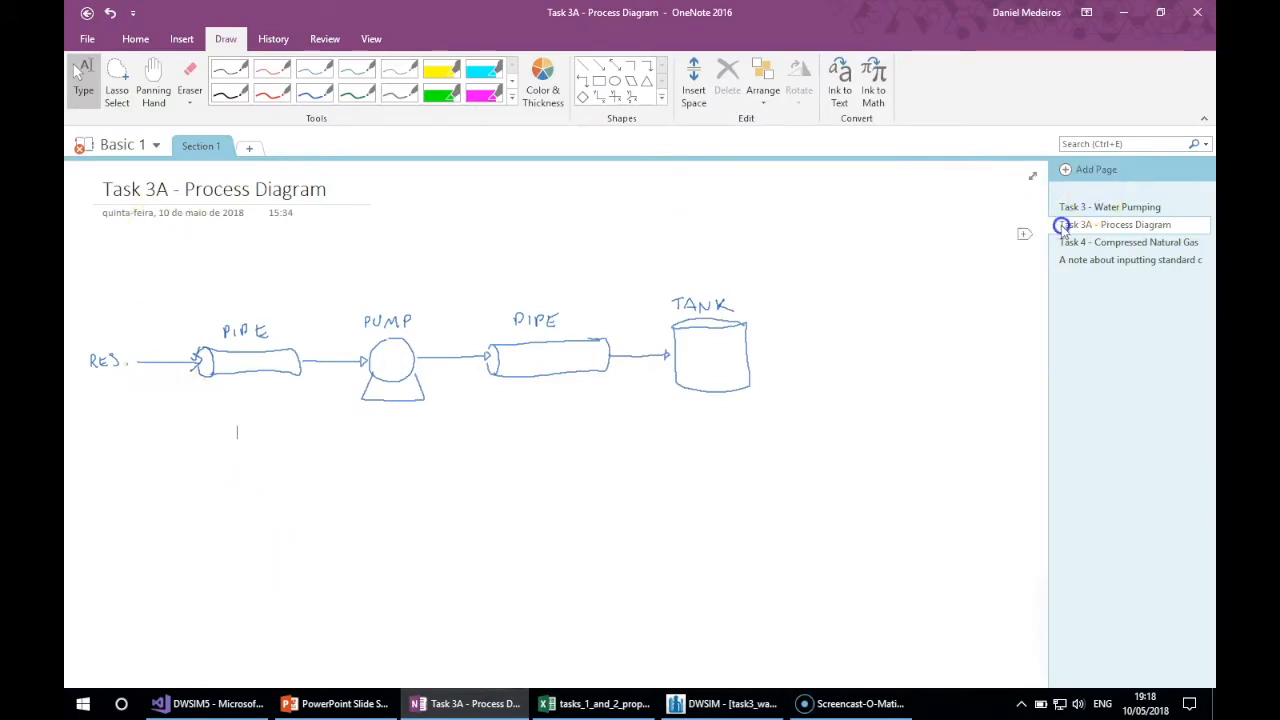
click(1069, 206)
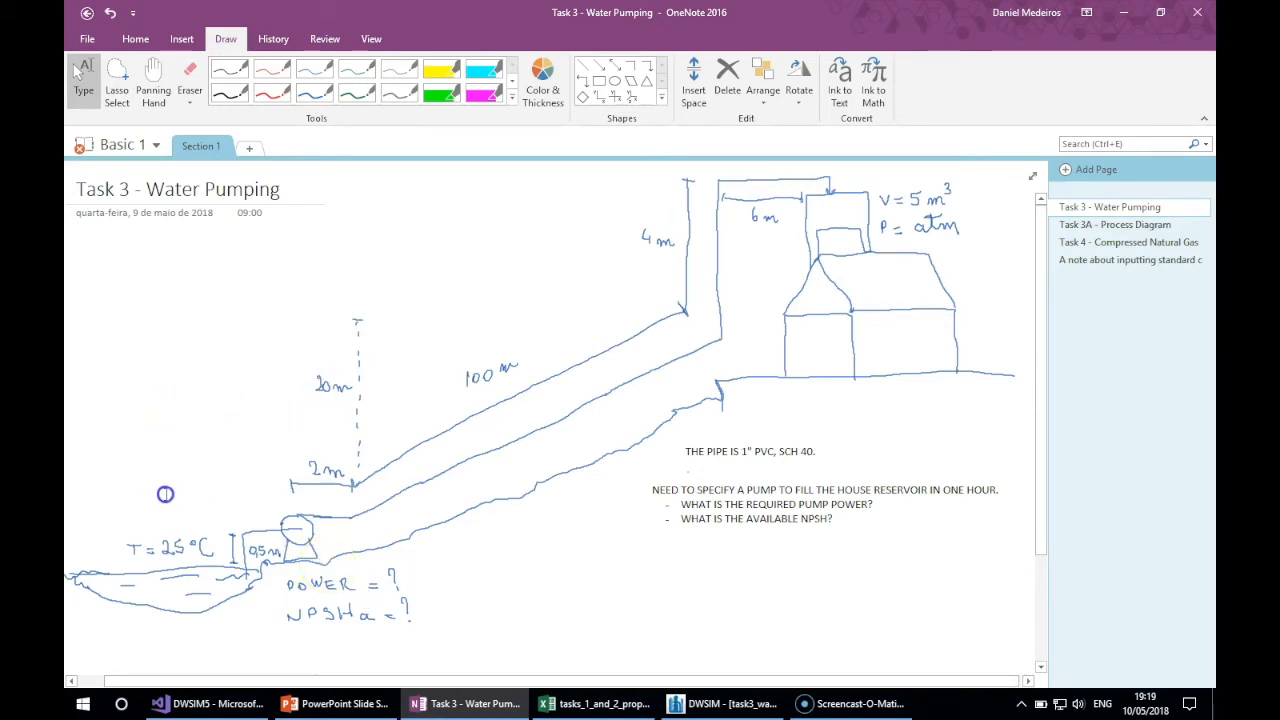
- Switch back to DWSIM and examine the material streams, pipes, pump and tank along the flow path
click(720, 704)
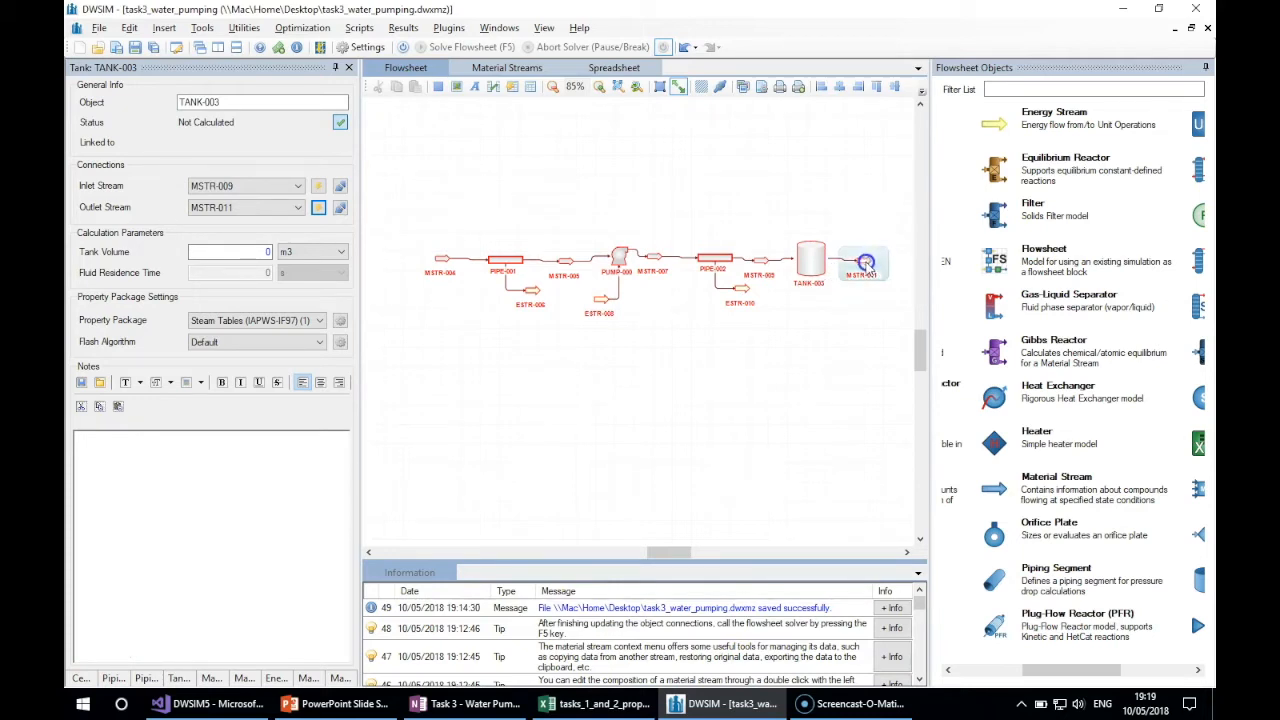
click(865, 263)
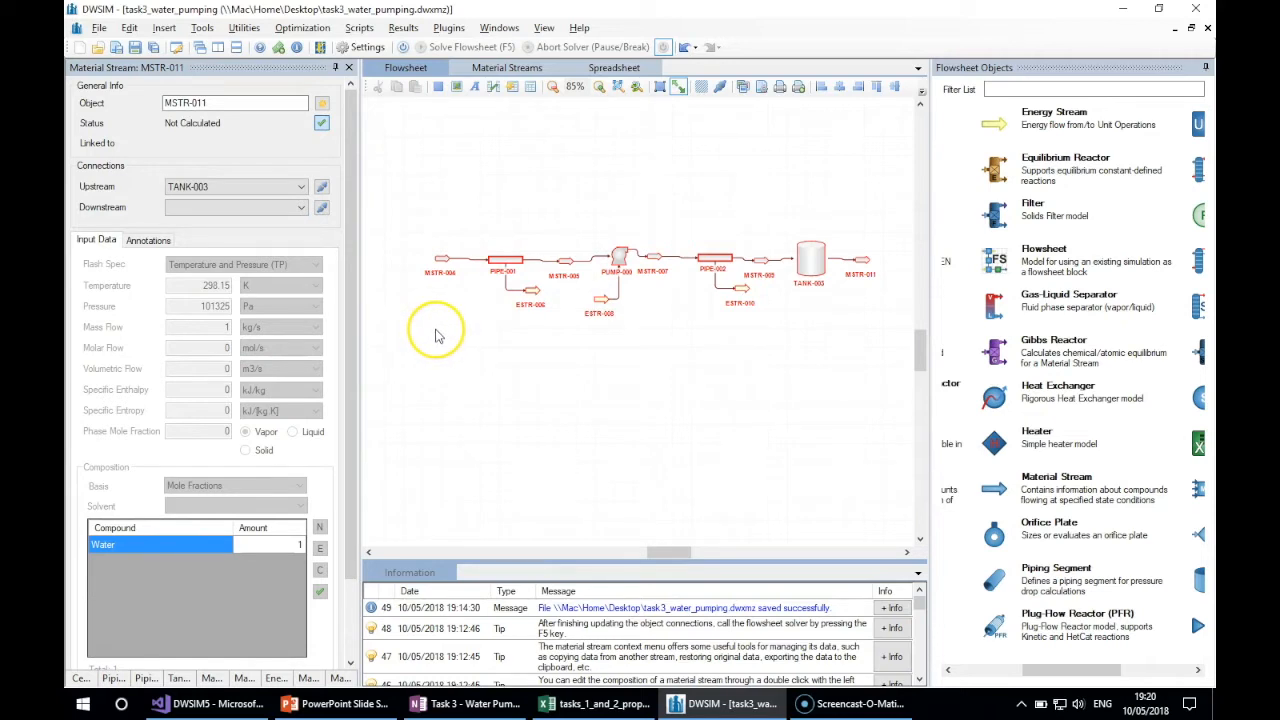
click(441, 263)
click(495, 262)
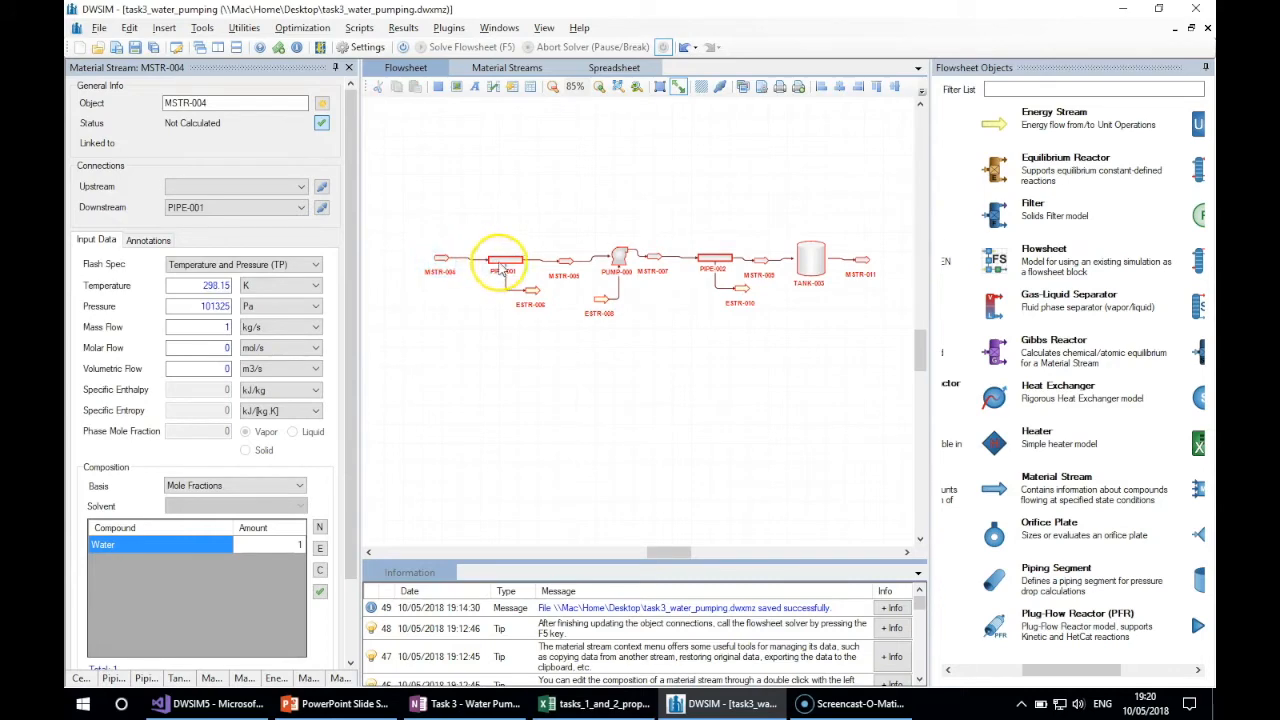
click(564, 262)
click(618, 260)
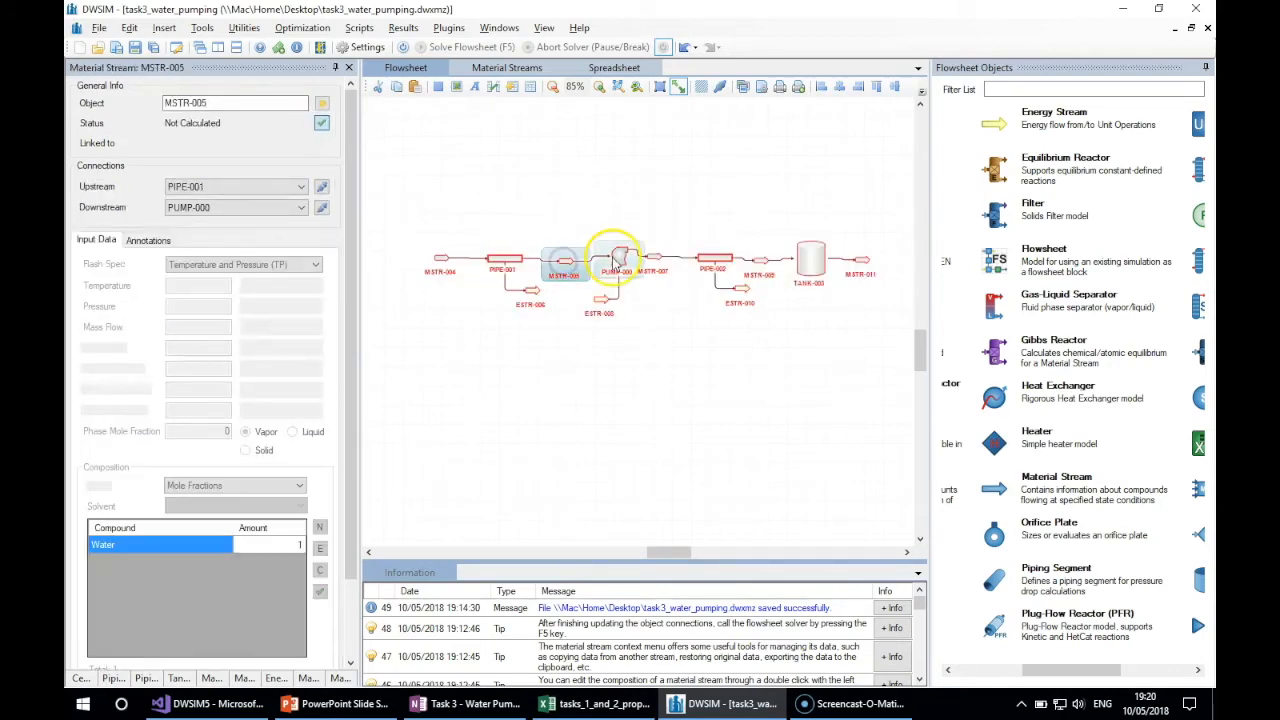
click(652, 262)
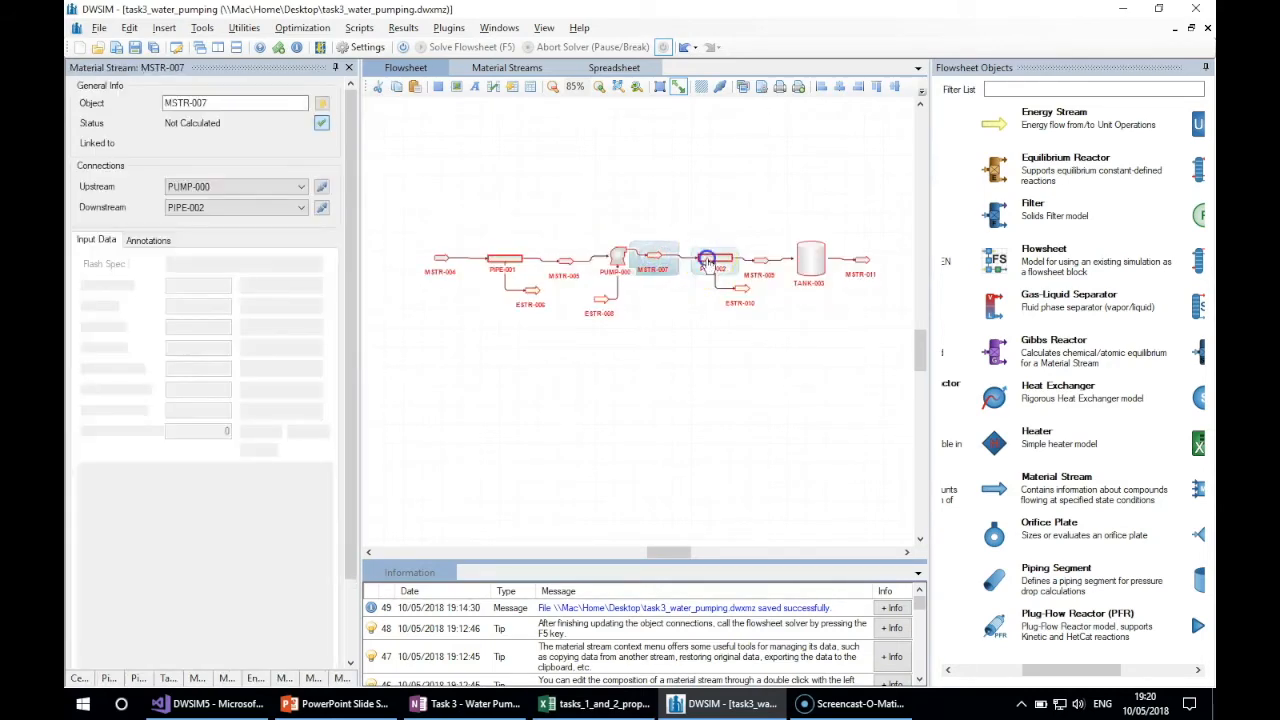
click(712, 260)
click(810, 258)
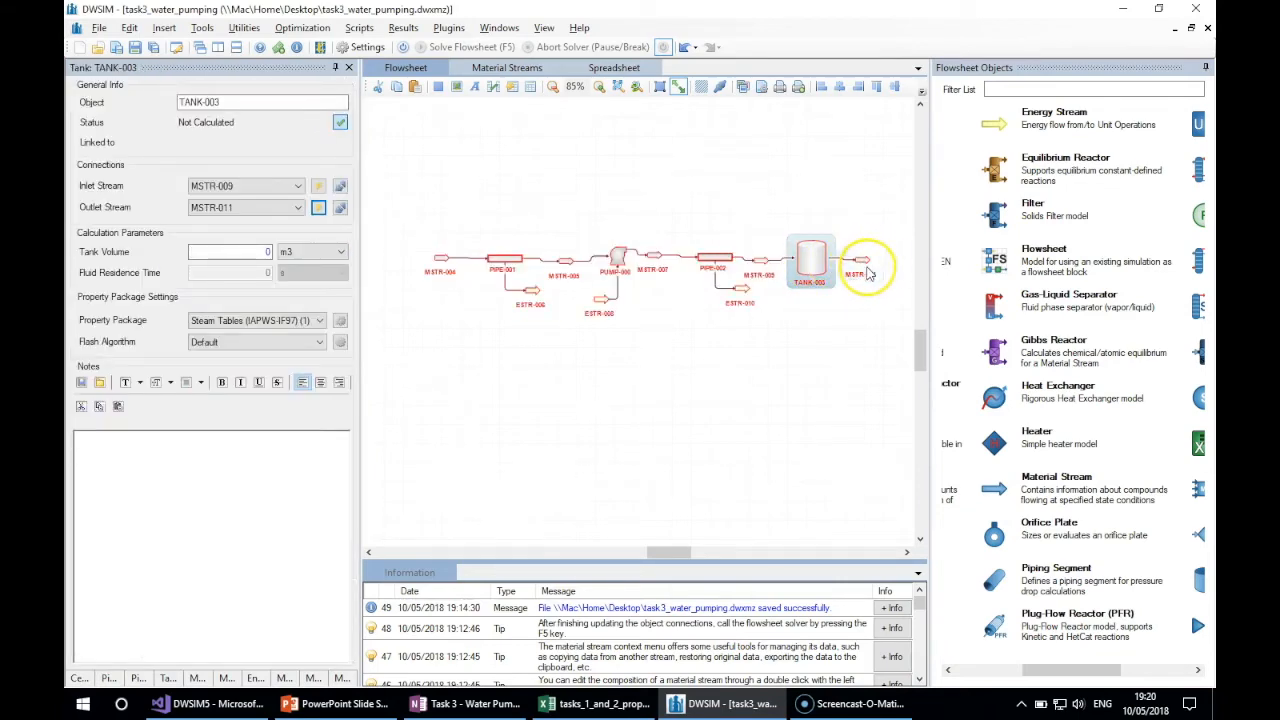
click(444, 263)
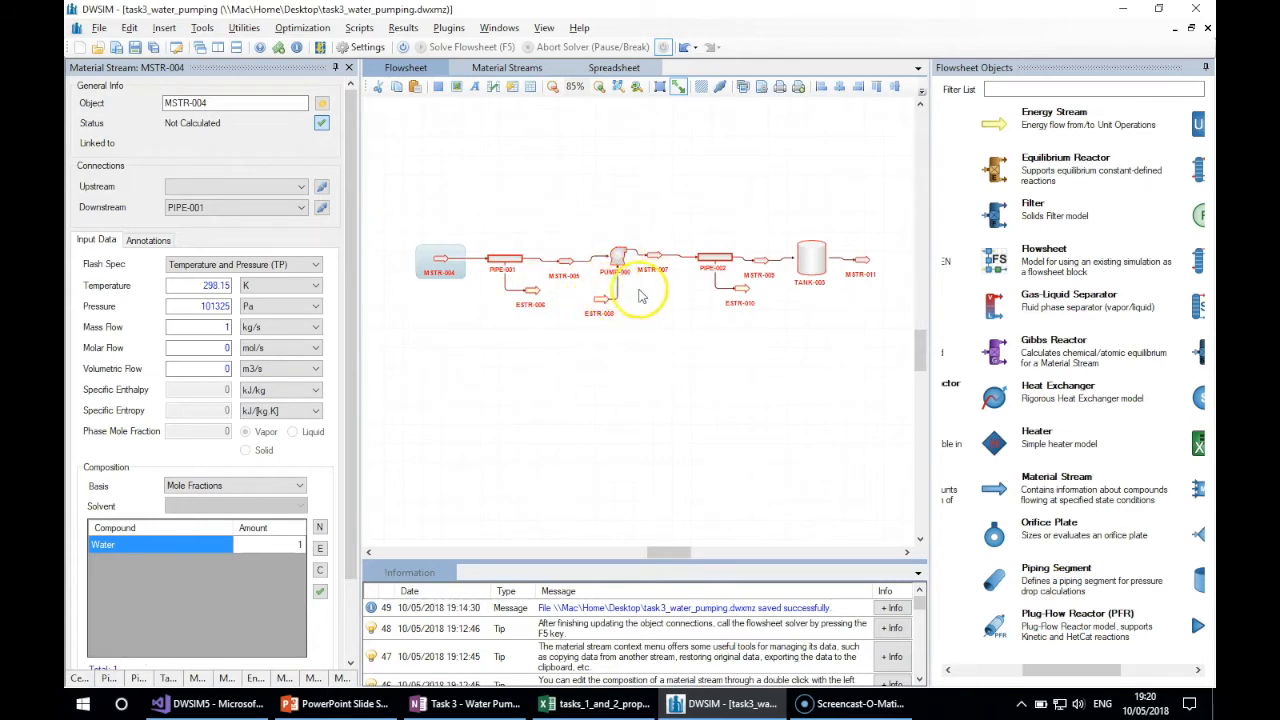
- Examine the energy streams attached to PIPE-001, the pump and PIPE-002
click(535, 293)
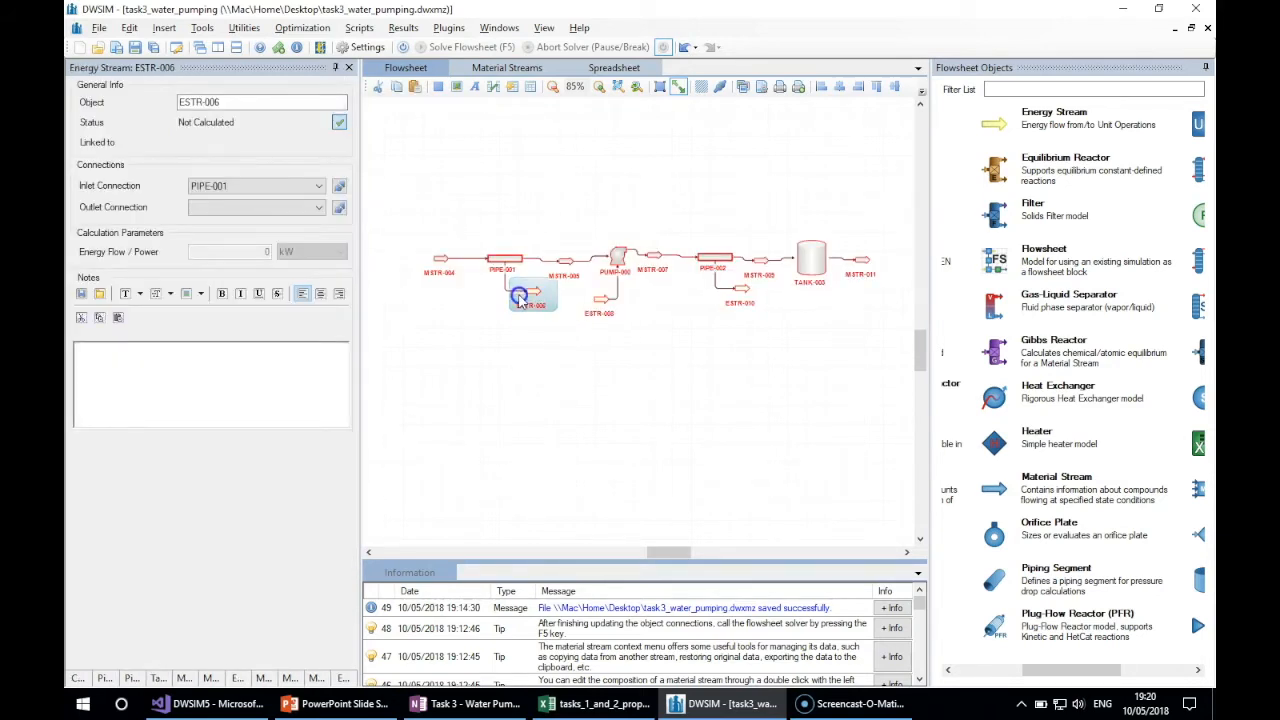
click(600, 296)
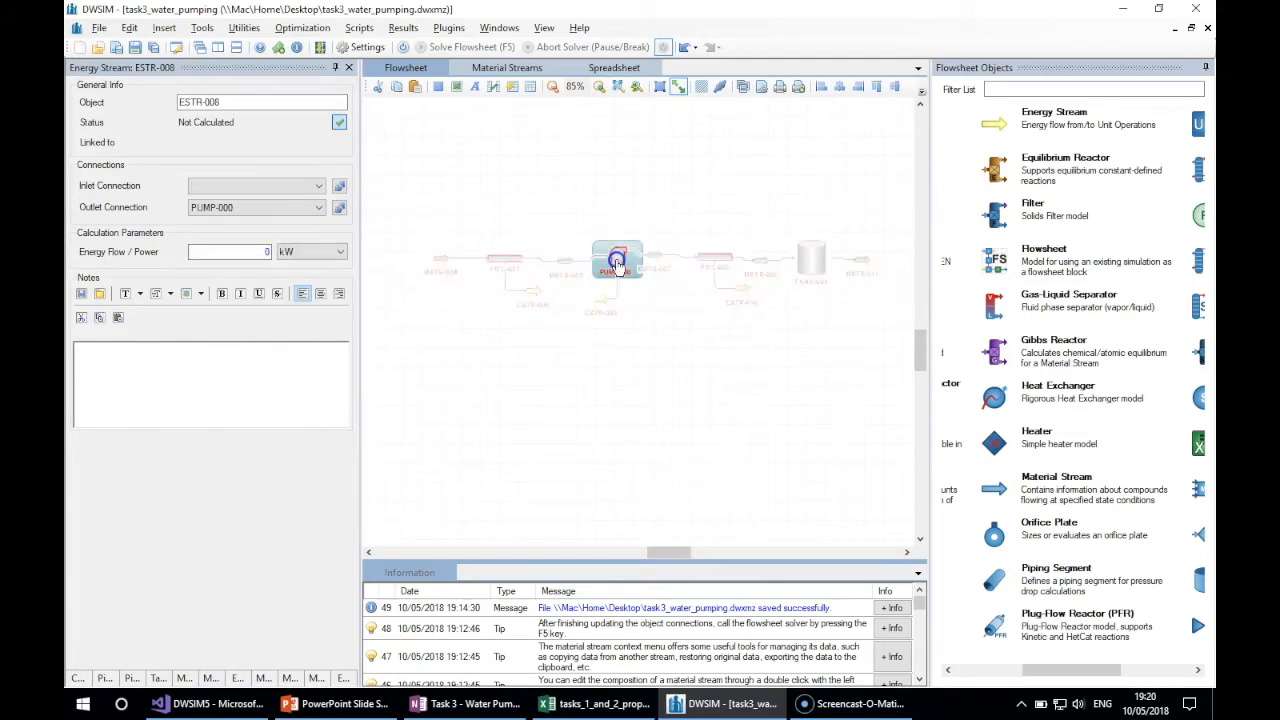
click(617, 263)
click(733, 283)
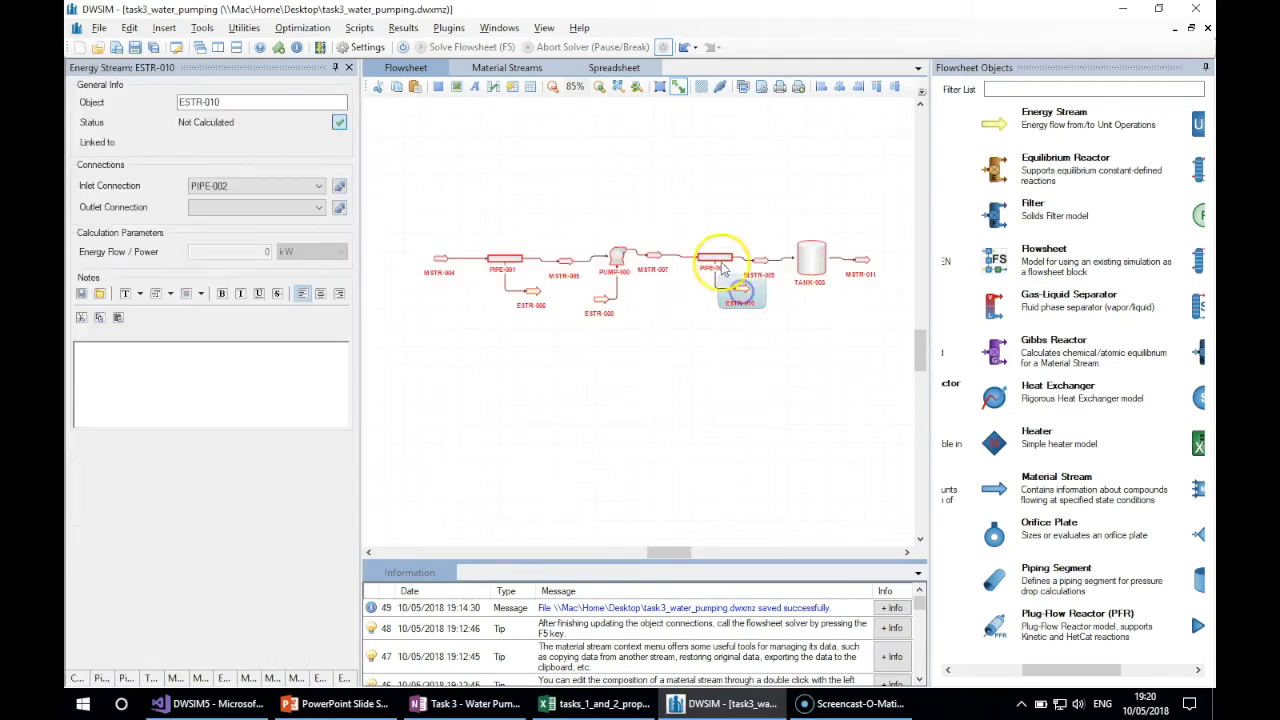
- Set the temperature of inlet material stream MSTR-004 to 25 °C and review its pressure and mass flow
click(718, 262)
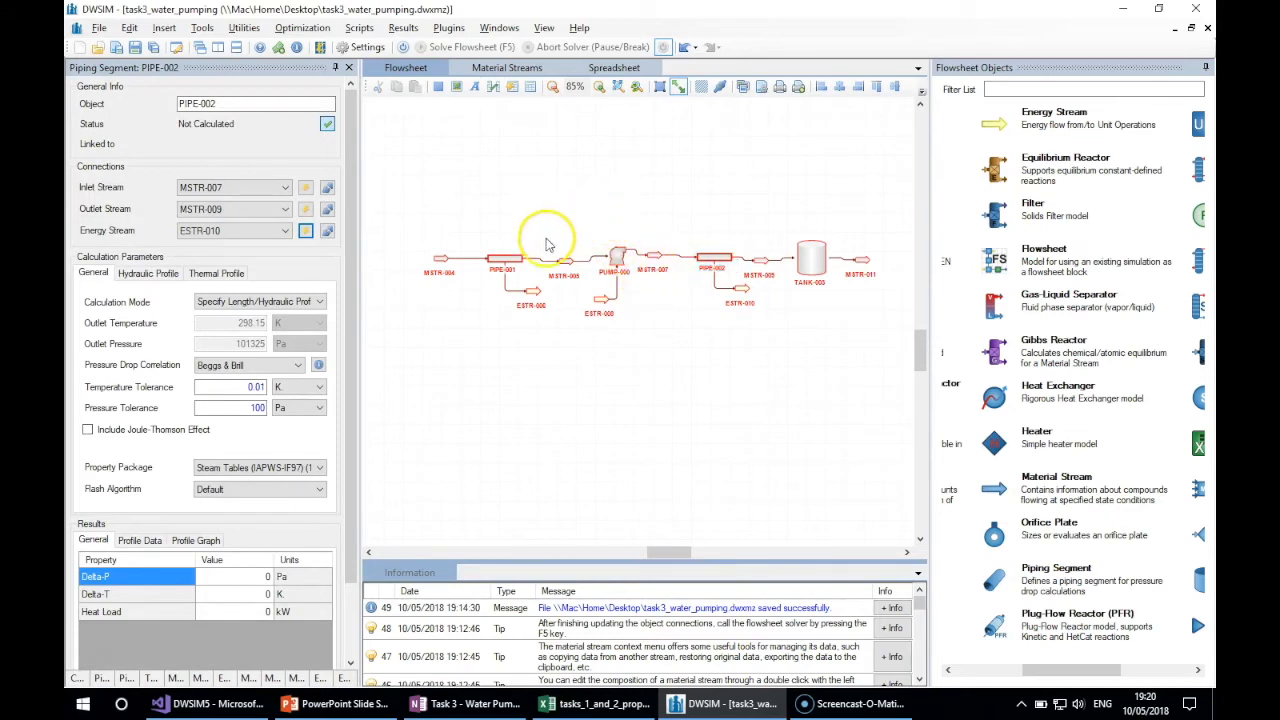
click(443, 257)
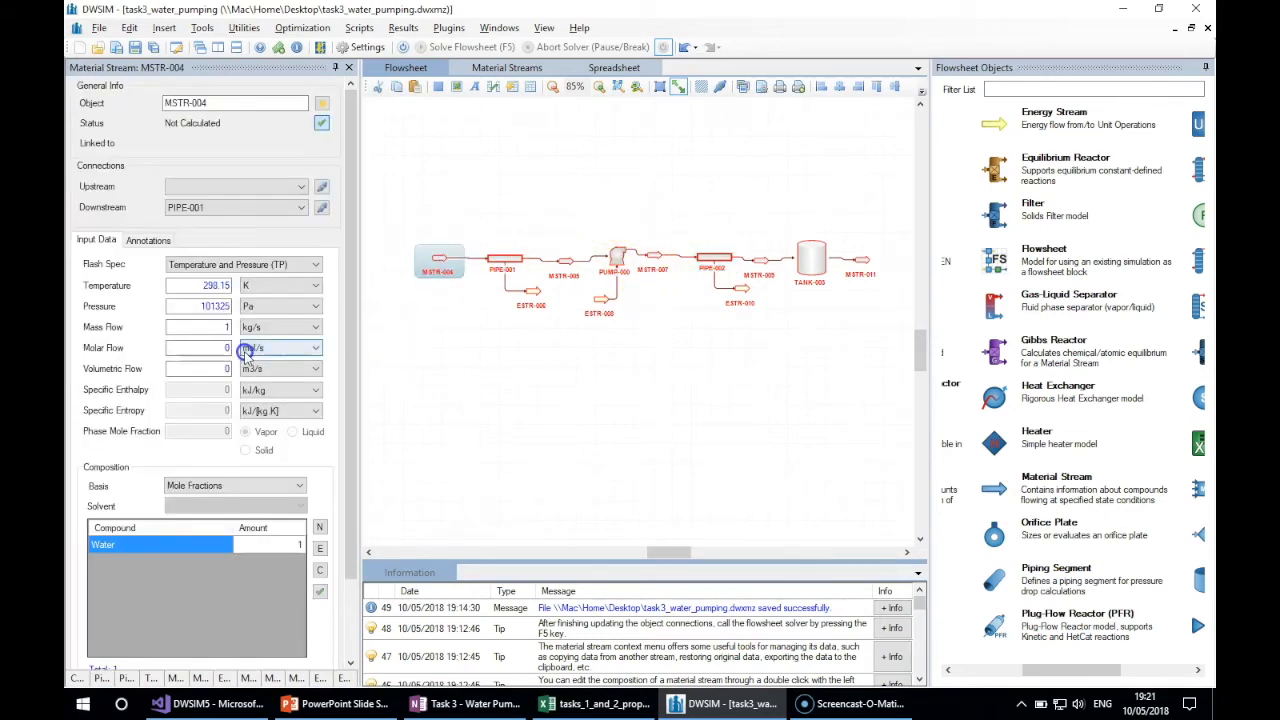
click(232, 545)
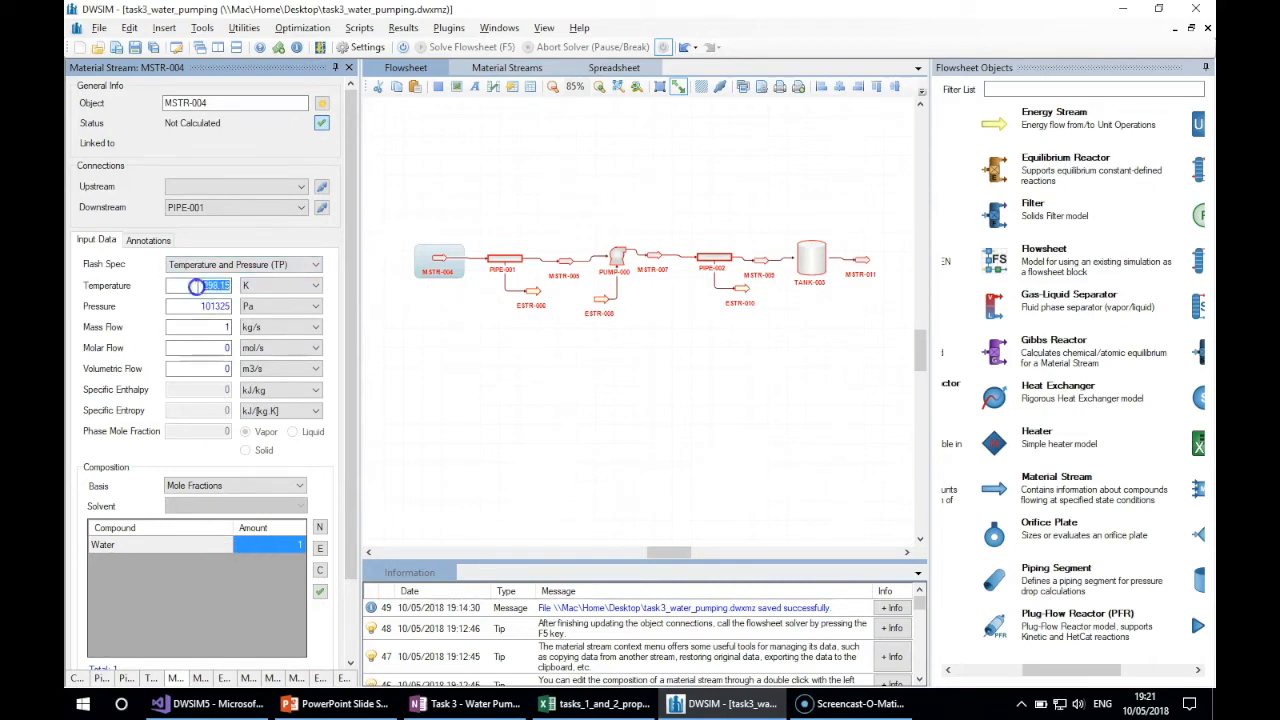
text(25)
click(314, 286)
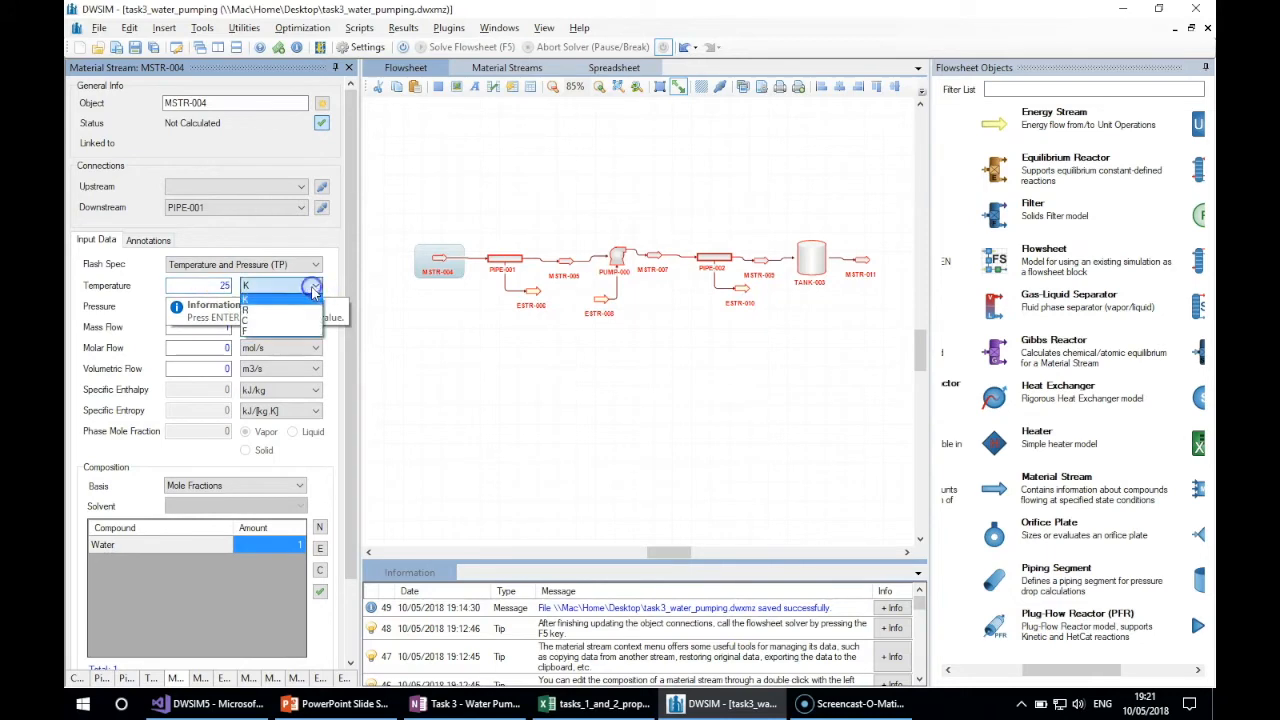
click(256, 320)
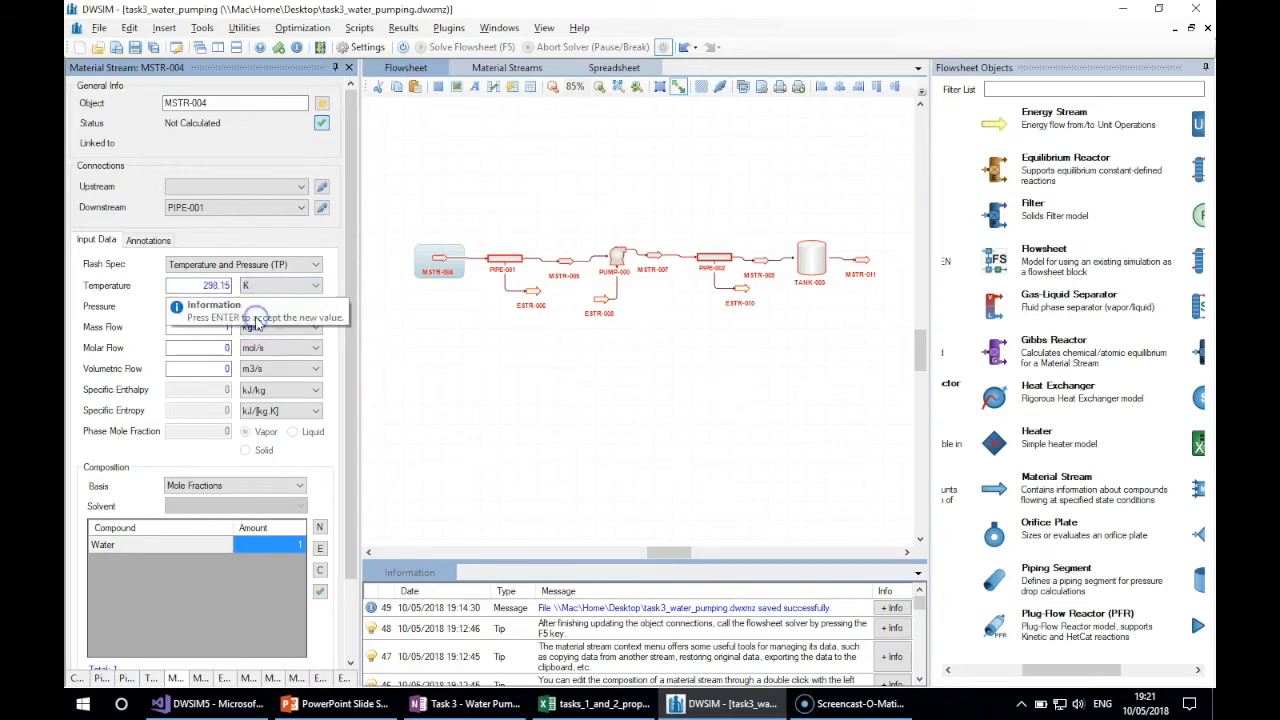
click(201, 325)
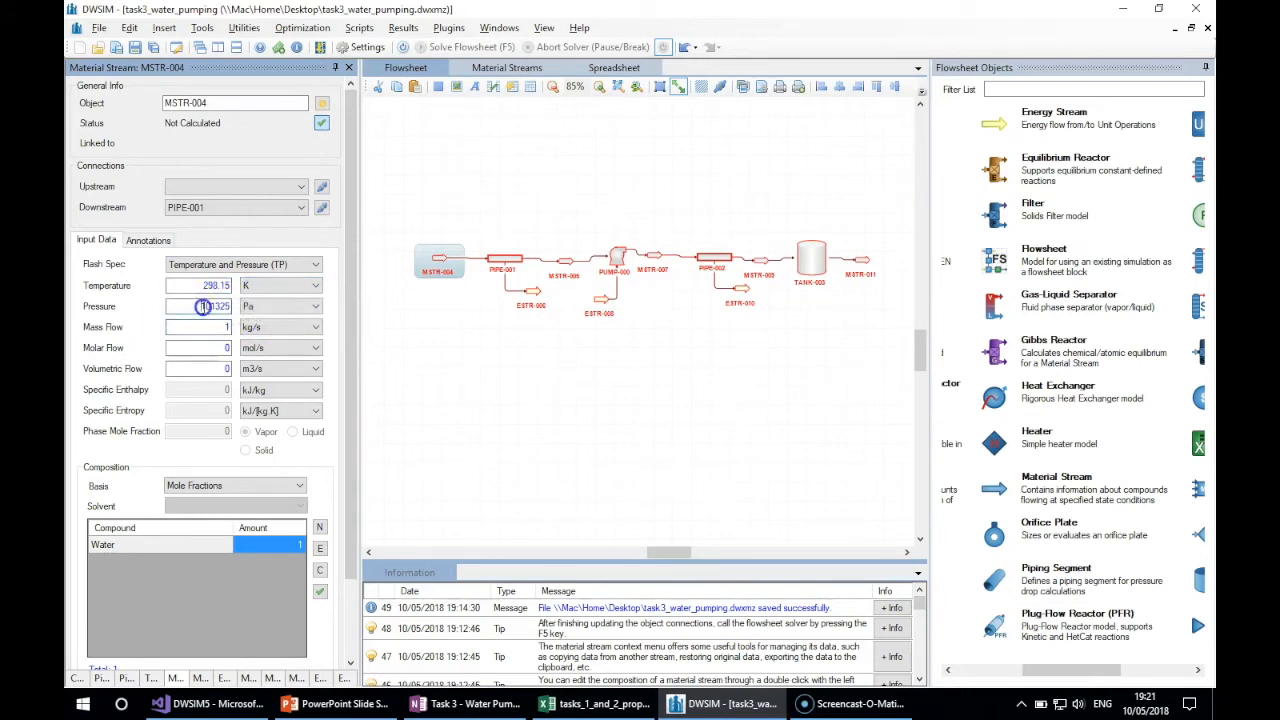
click(216, 330)
click(215, 324)
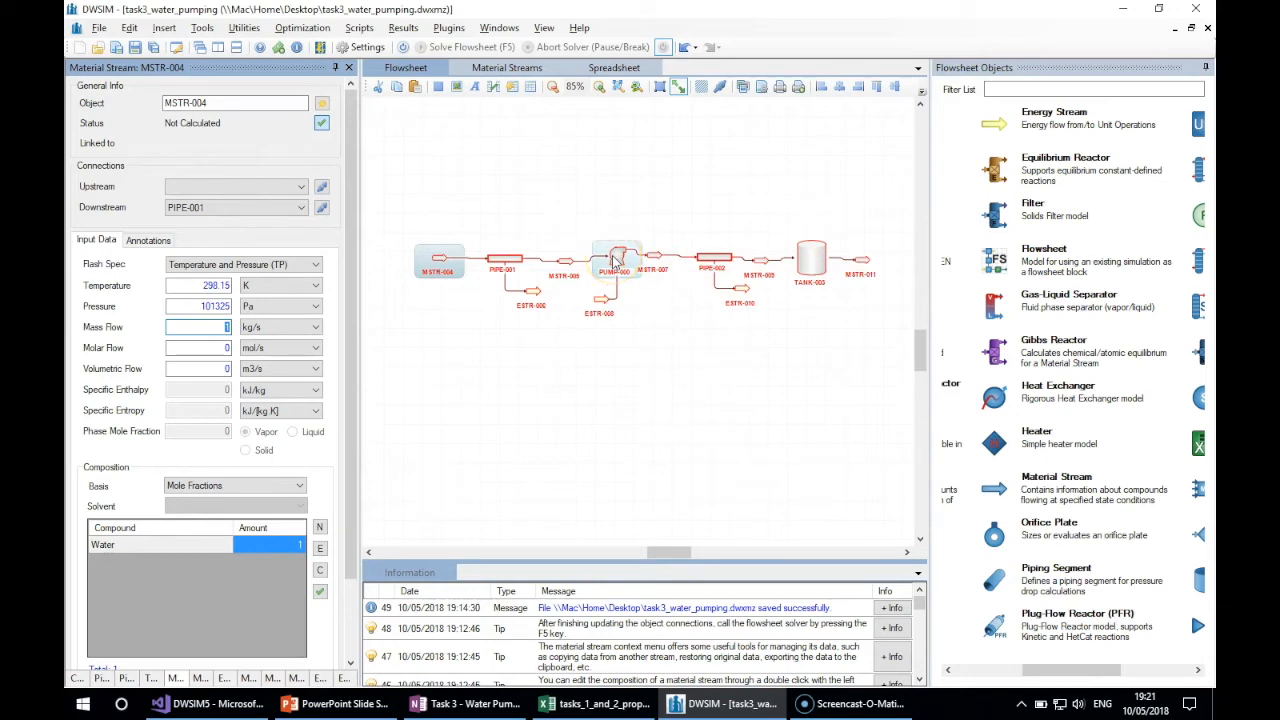
- Open PIPE-001, widen its editor and review its calculation mode and general calculation parameters
click(504, 264)
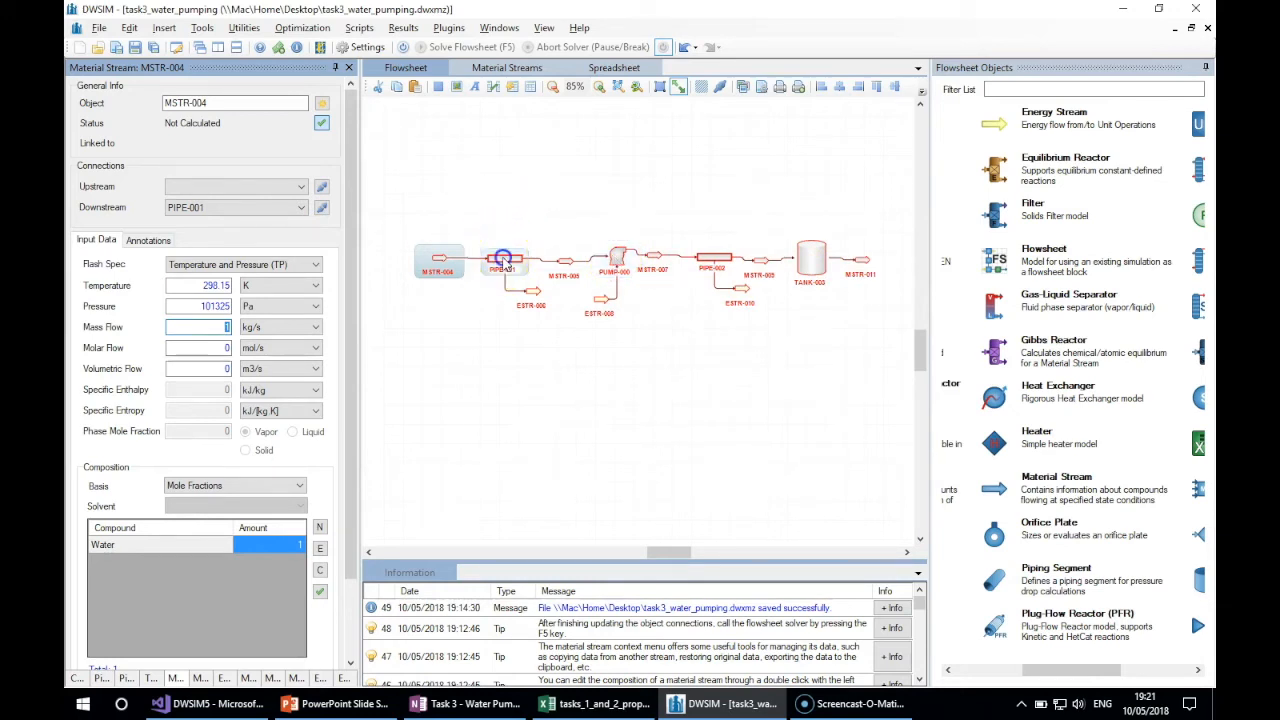
drag(358, 318, 421, 320)
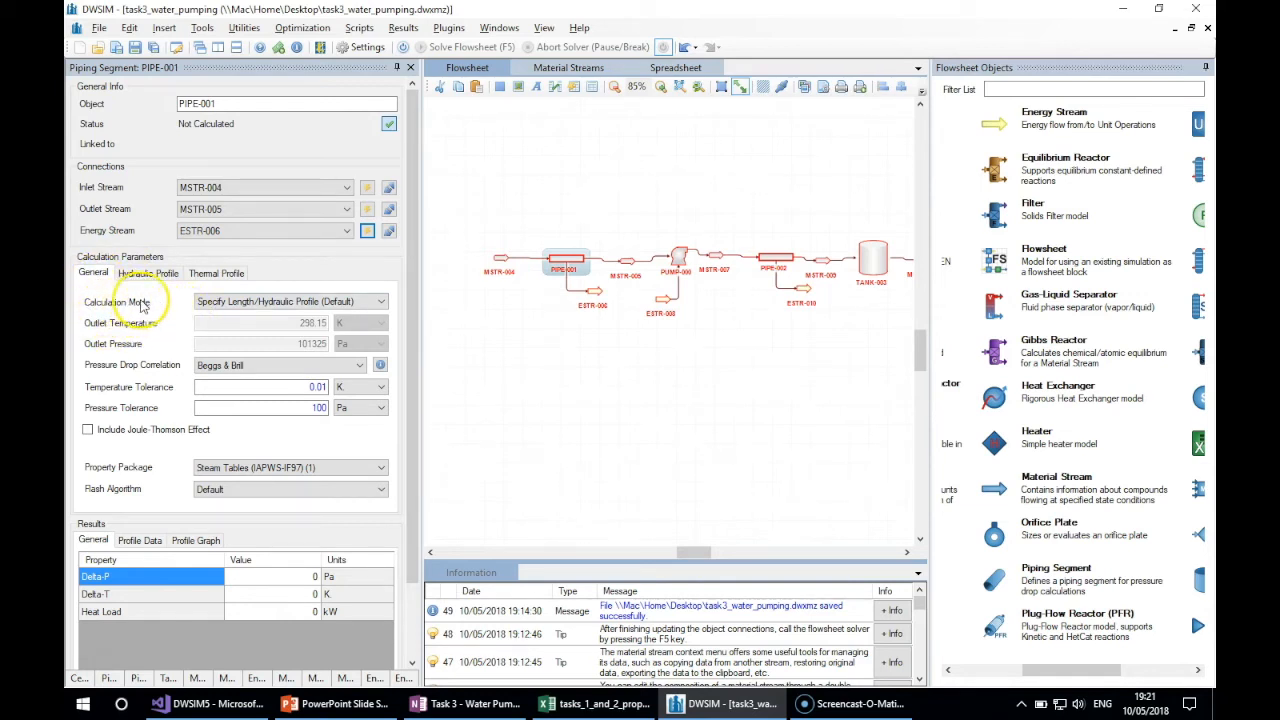
click(230, 304)
click(235, 309)
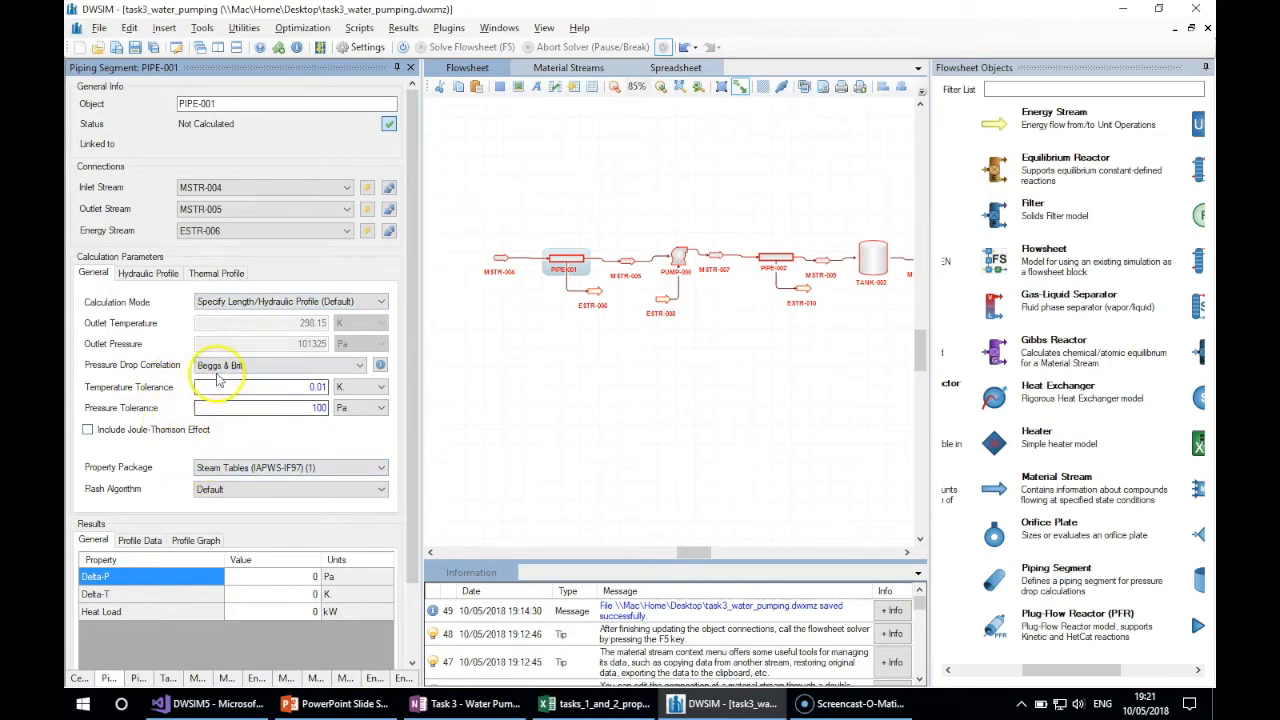
- Open the hydraulic profile of PIPE-001 and examine the type, quantity and material of segment 1
click(148, 276)
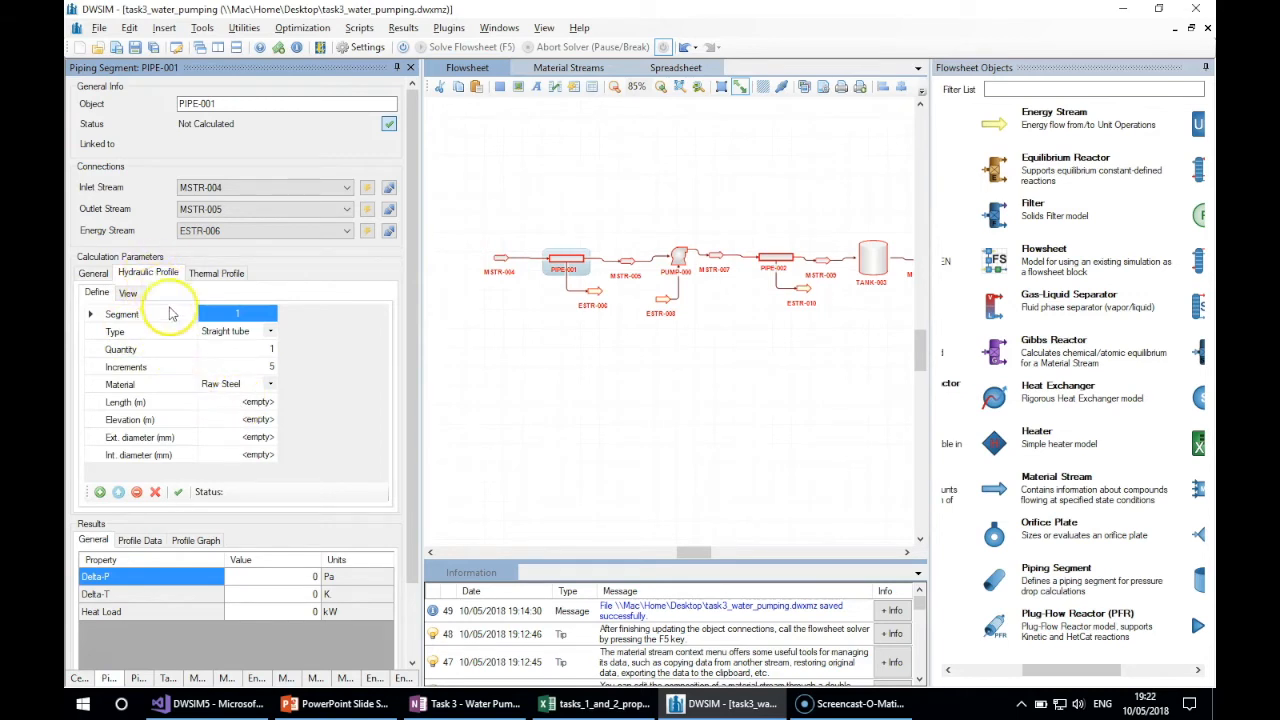
click(238, 334)
click(268, 336)
click(270, 335)
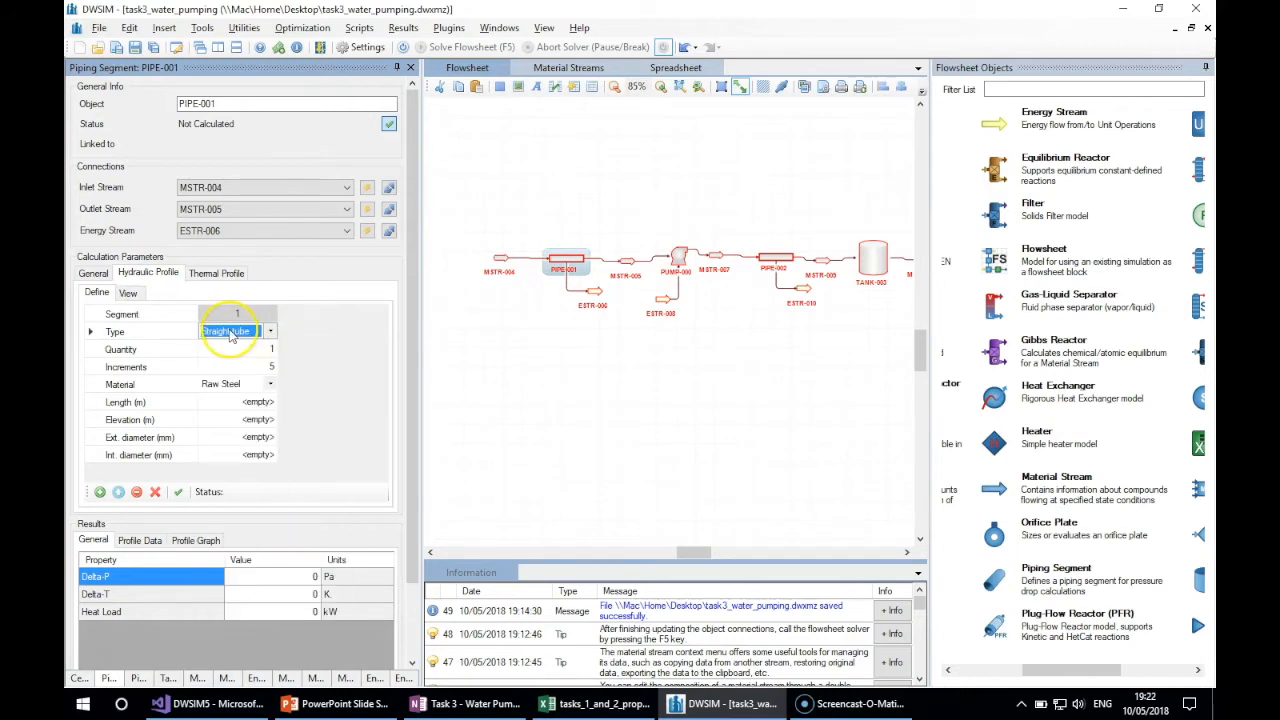
click(230, 351)
click(233, 386)
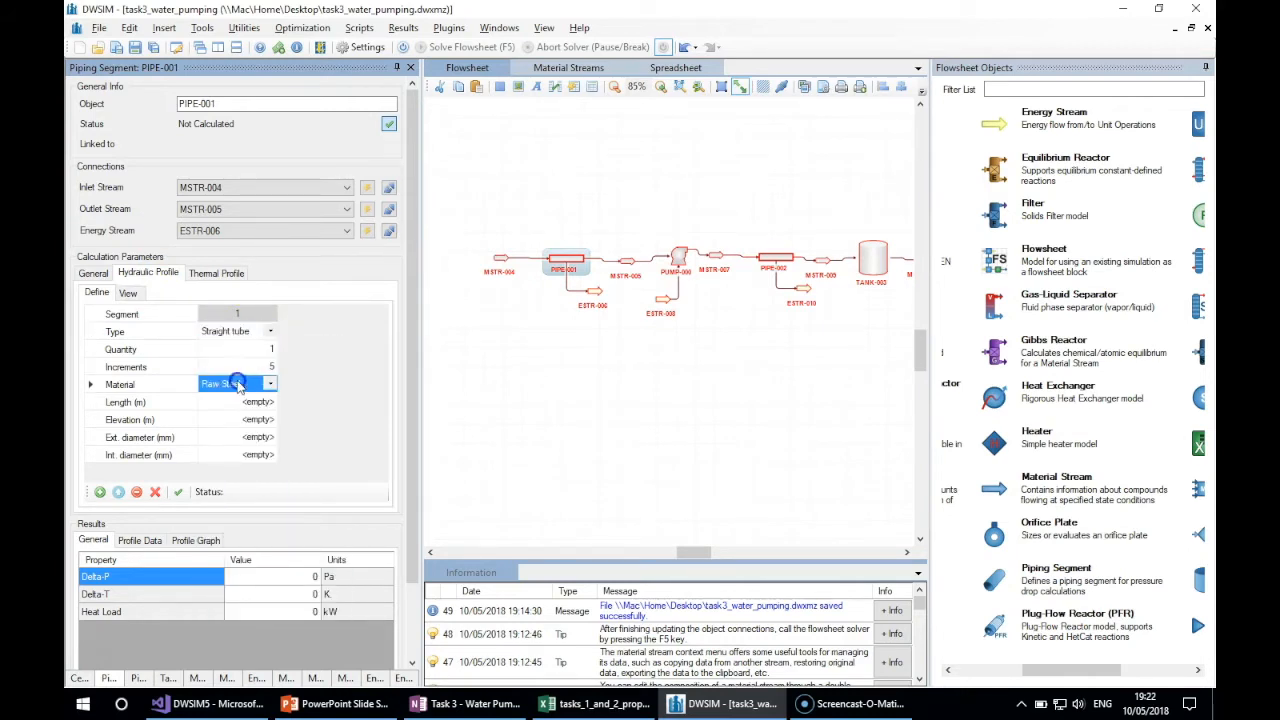
- Check the pipe specification in the OneNote Task 3 notes, switch back to DWSIM and set the PIPE-001 segment's material to PVC
click(465, 703)
click(681, 466)
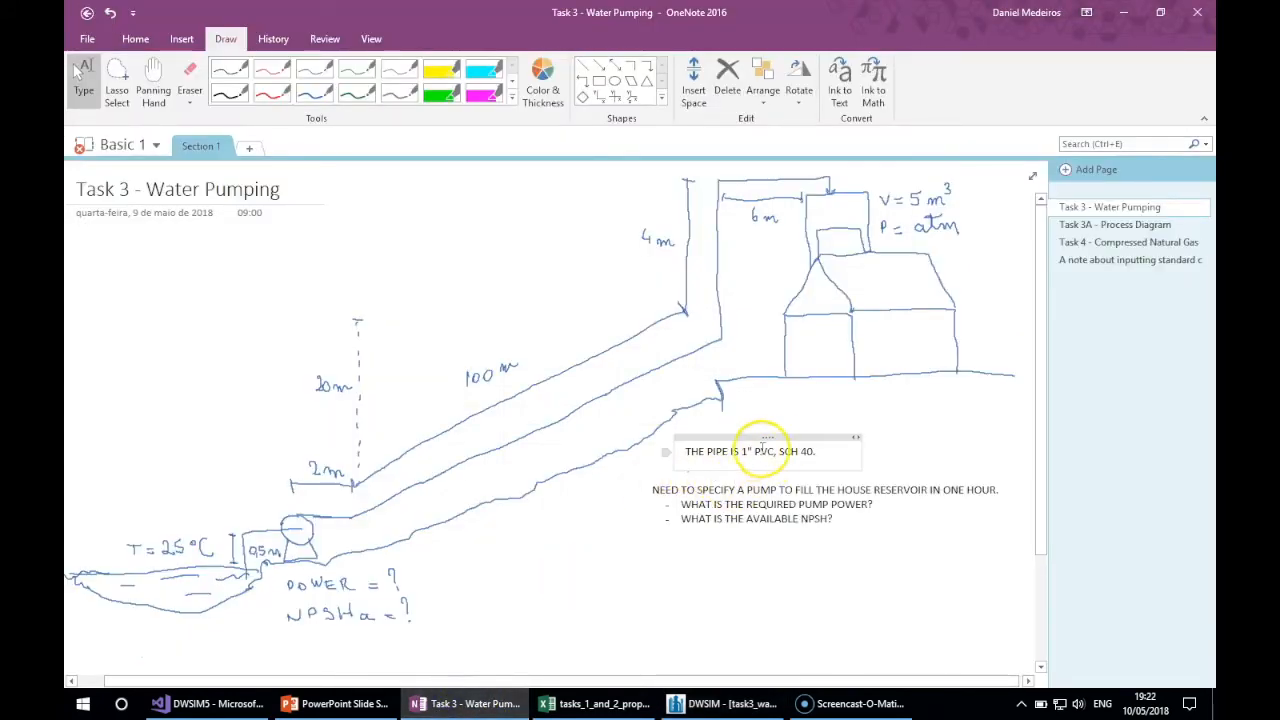
click(815, 701)
click(662, 705)
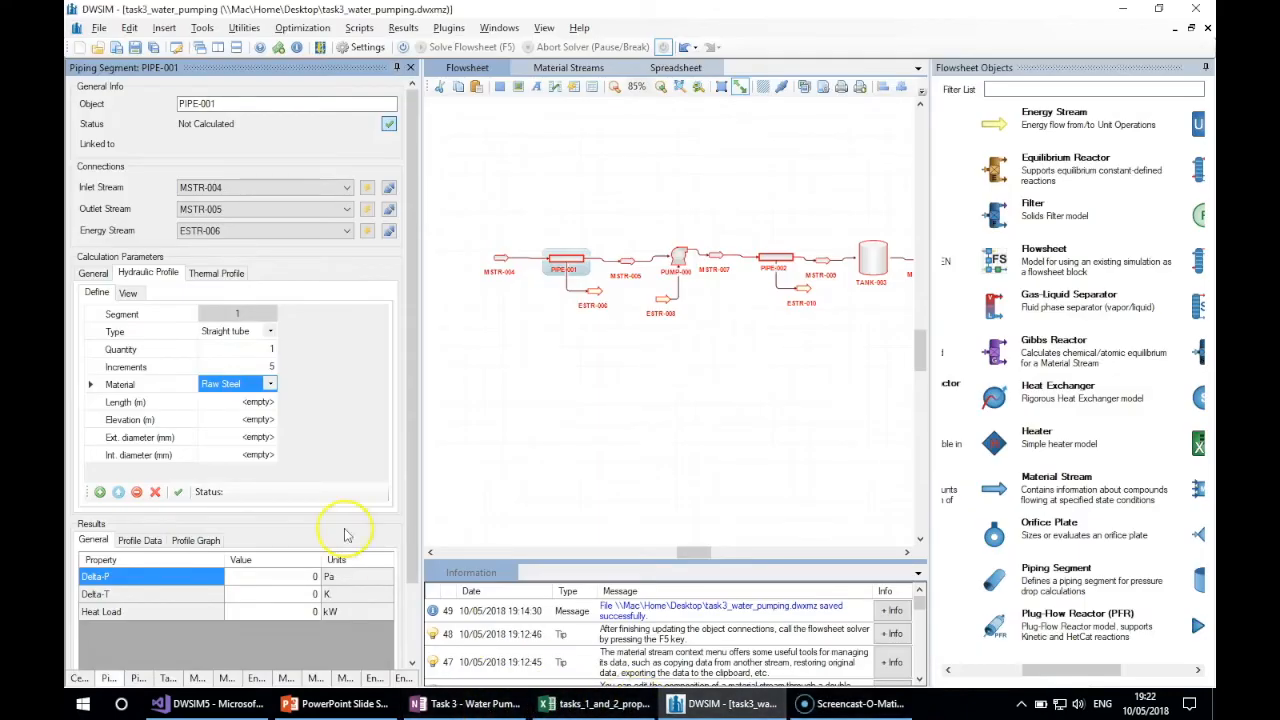
click(269, 384)
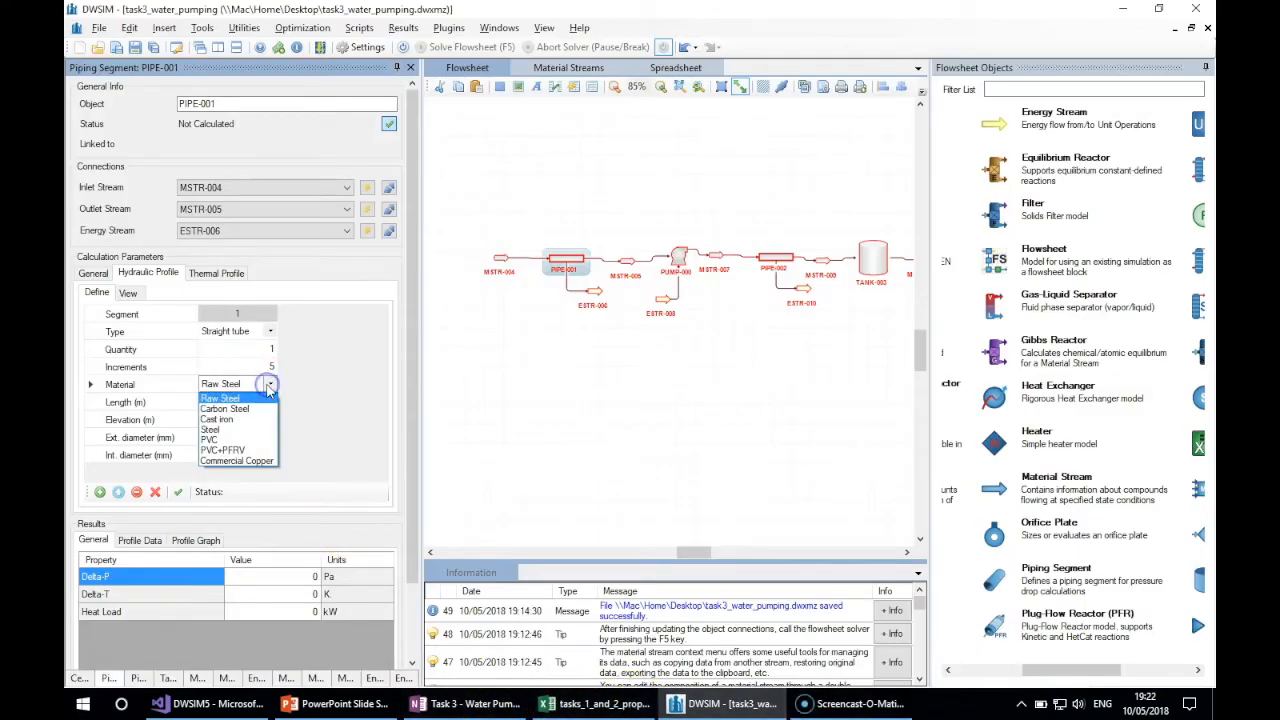
click(232, 440)
- Set the PIPE-001 segment's length to 0.5 m and its elevation to 0.5 m
click(285, 402)
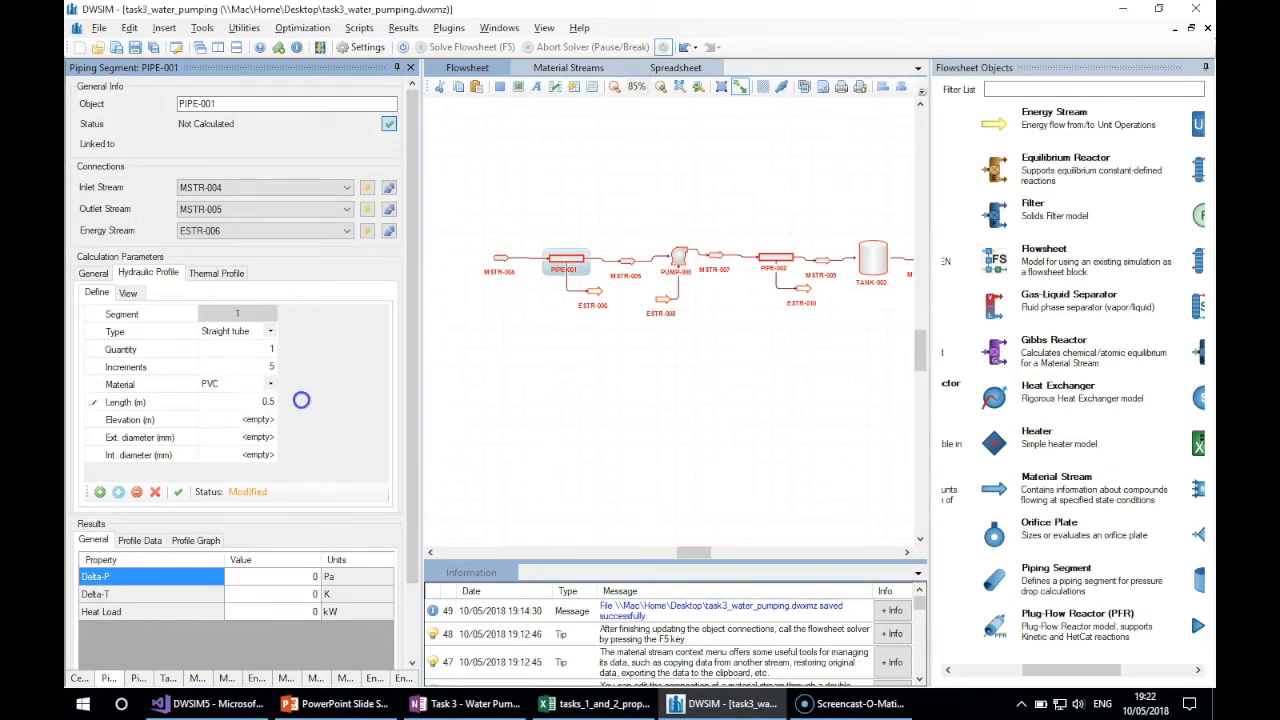
text(0.5)
key(Return)
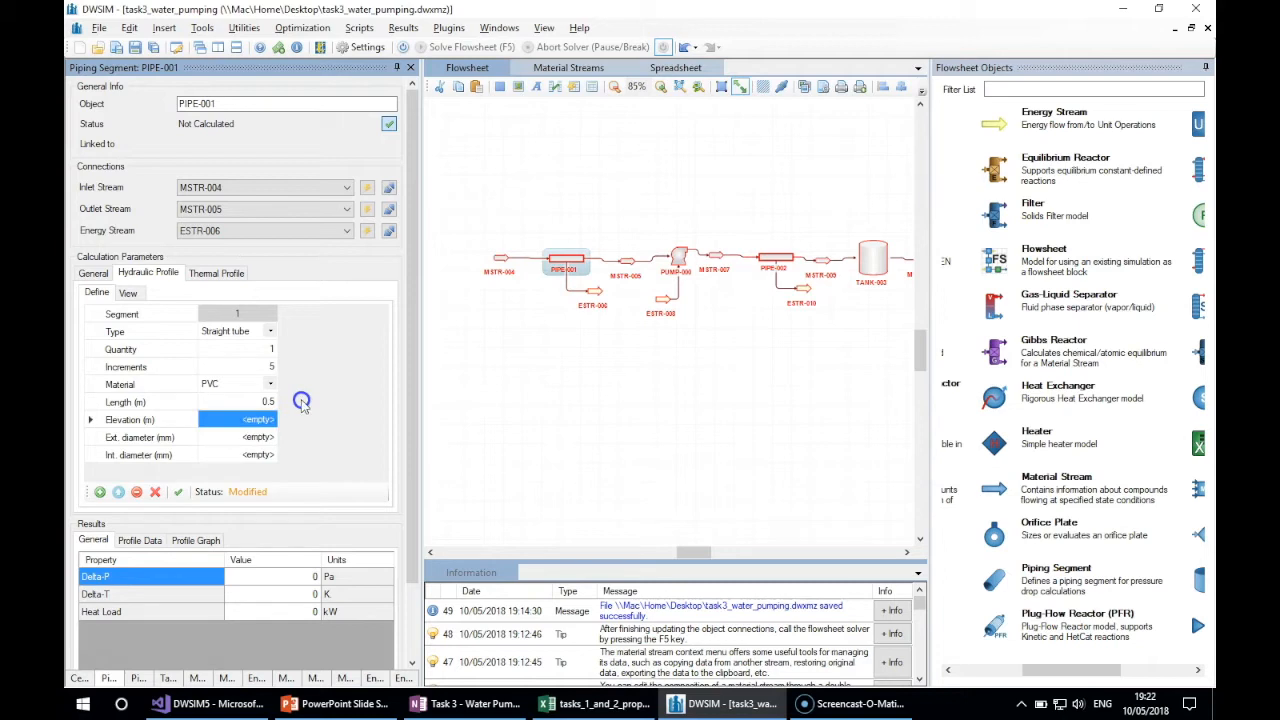
text(0)
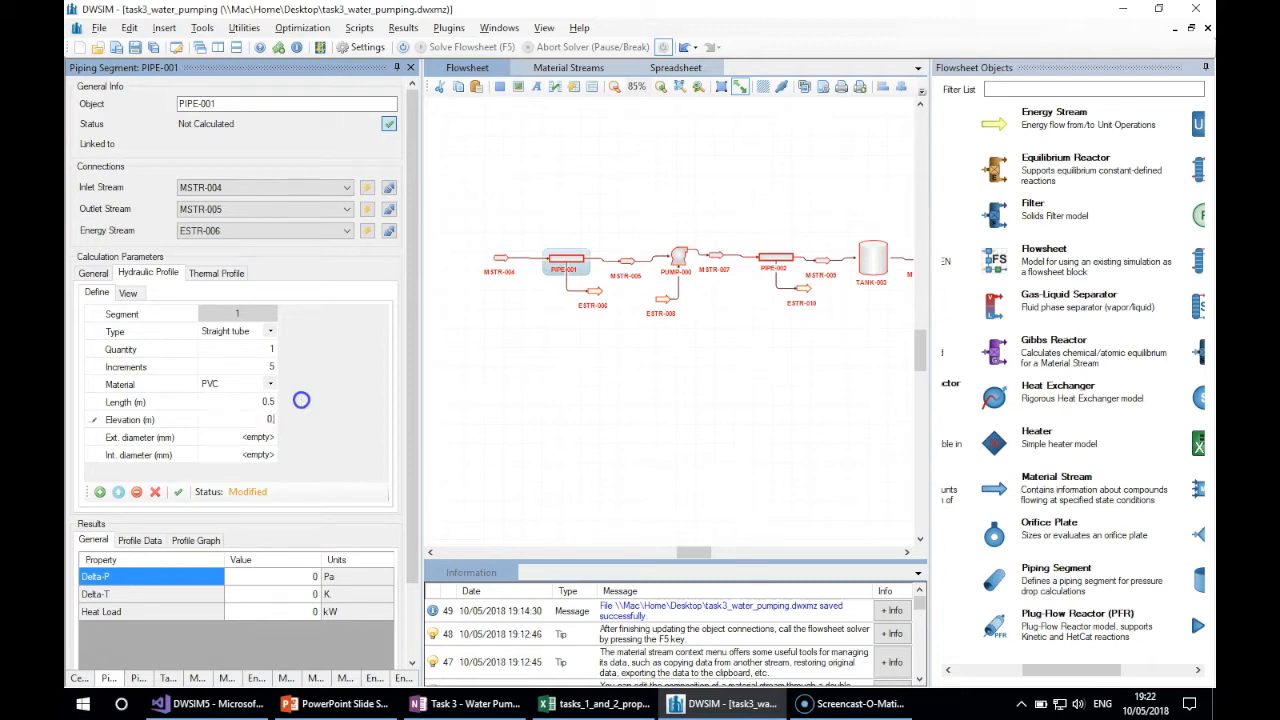
text(.5)
key(Return)
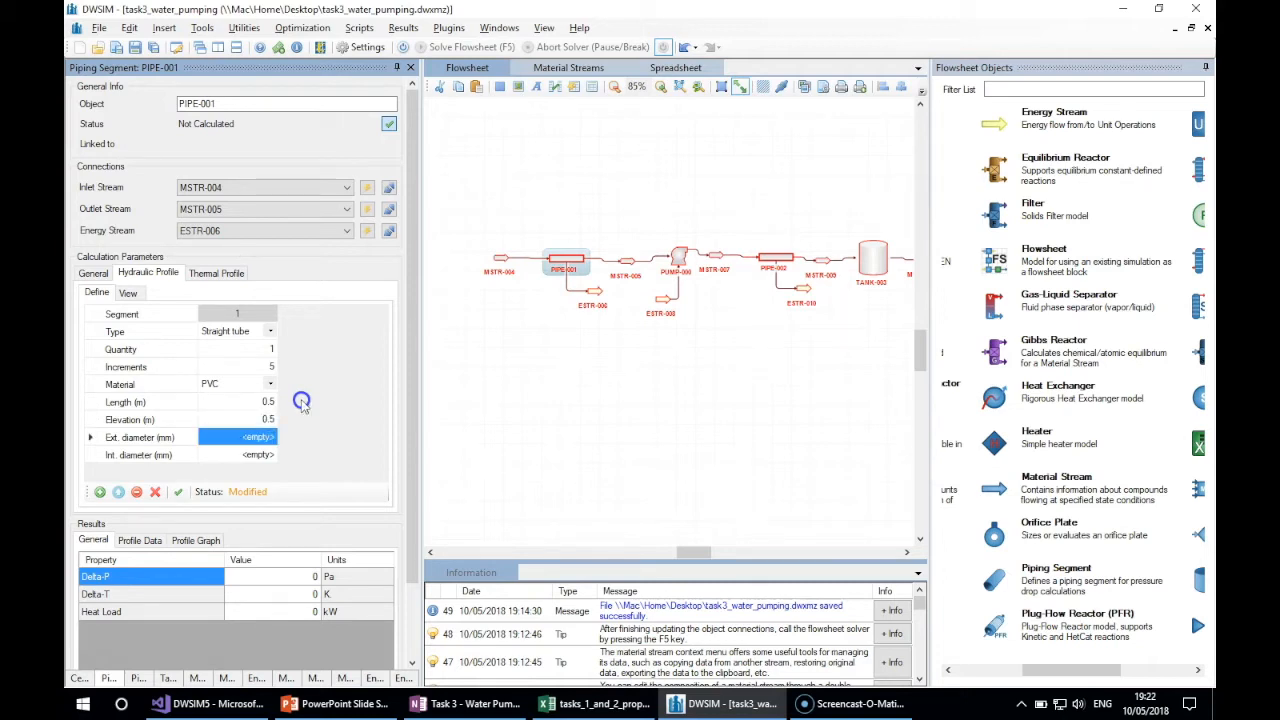
- Assign the standard 1" STD / 40 / 40S diameters to the PIPE-001 segment and apply its hydraulic profile
click(247, 441)
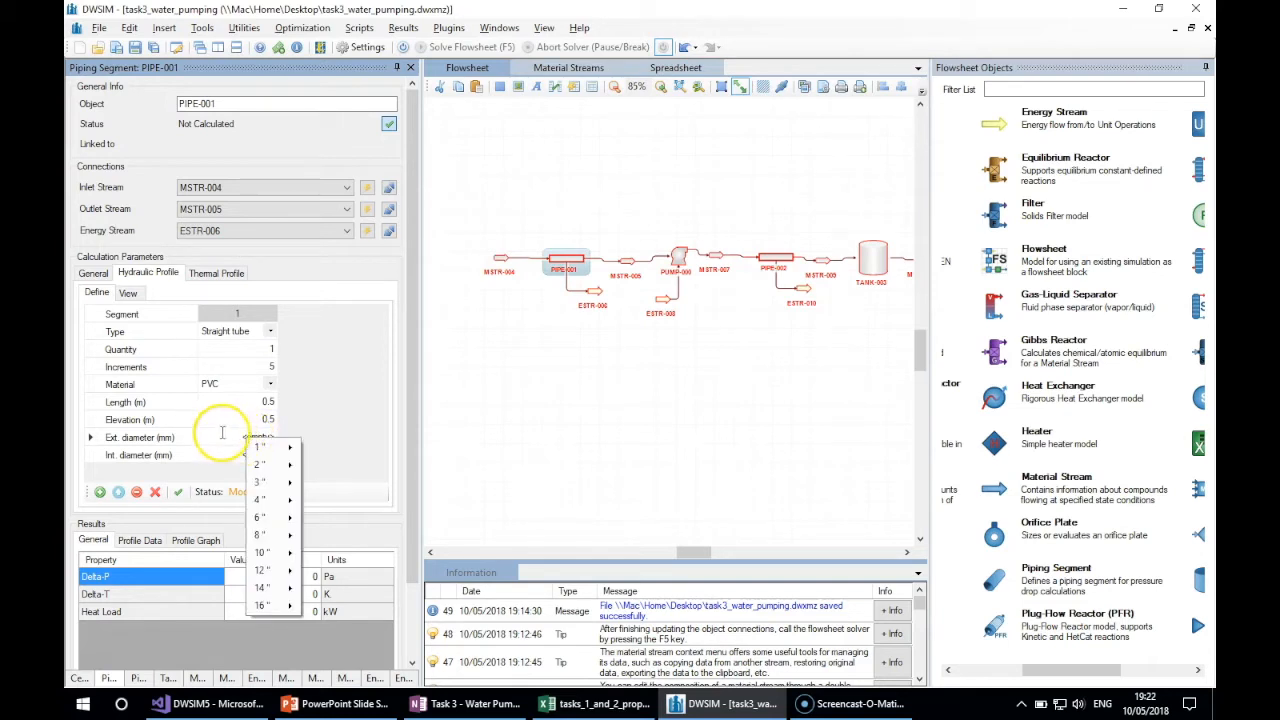
mouse_move(265, 447)
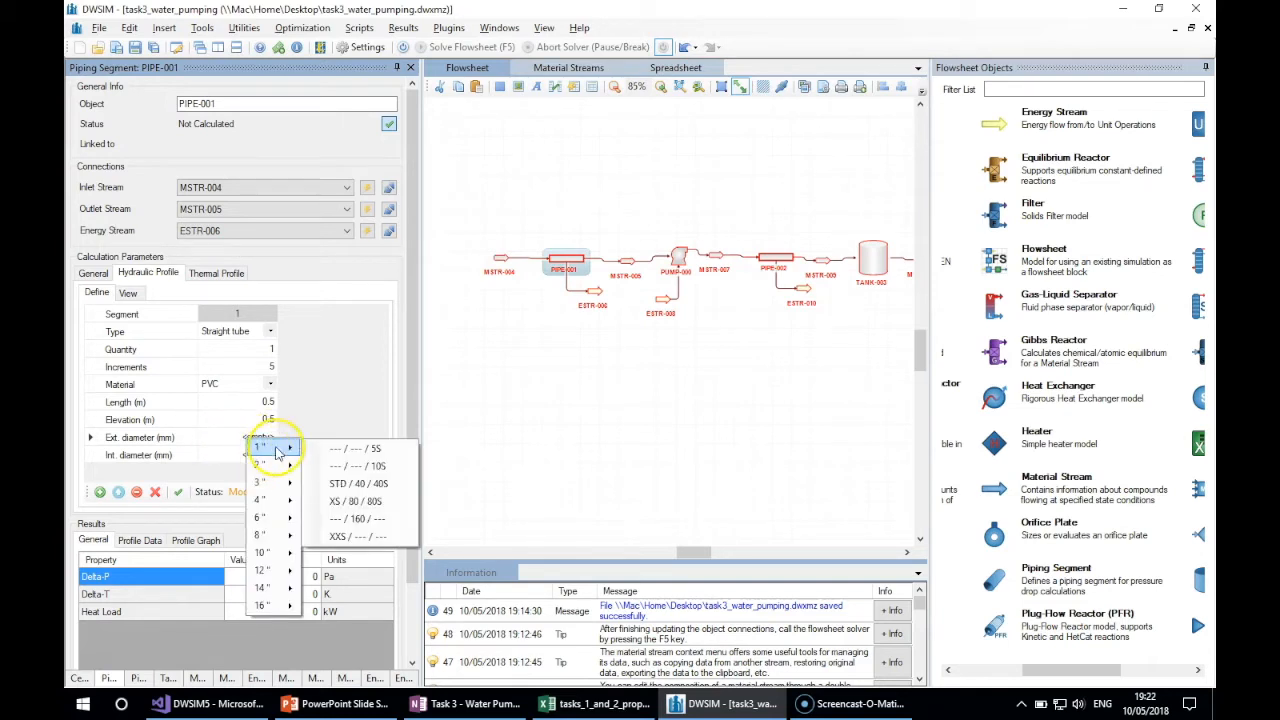
click(368, 484)
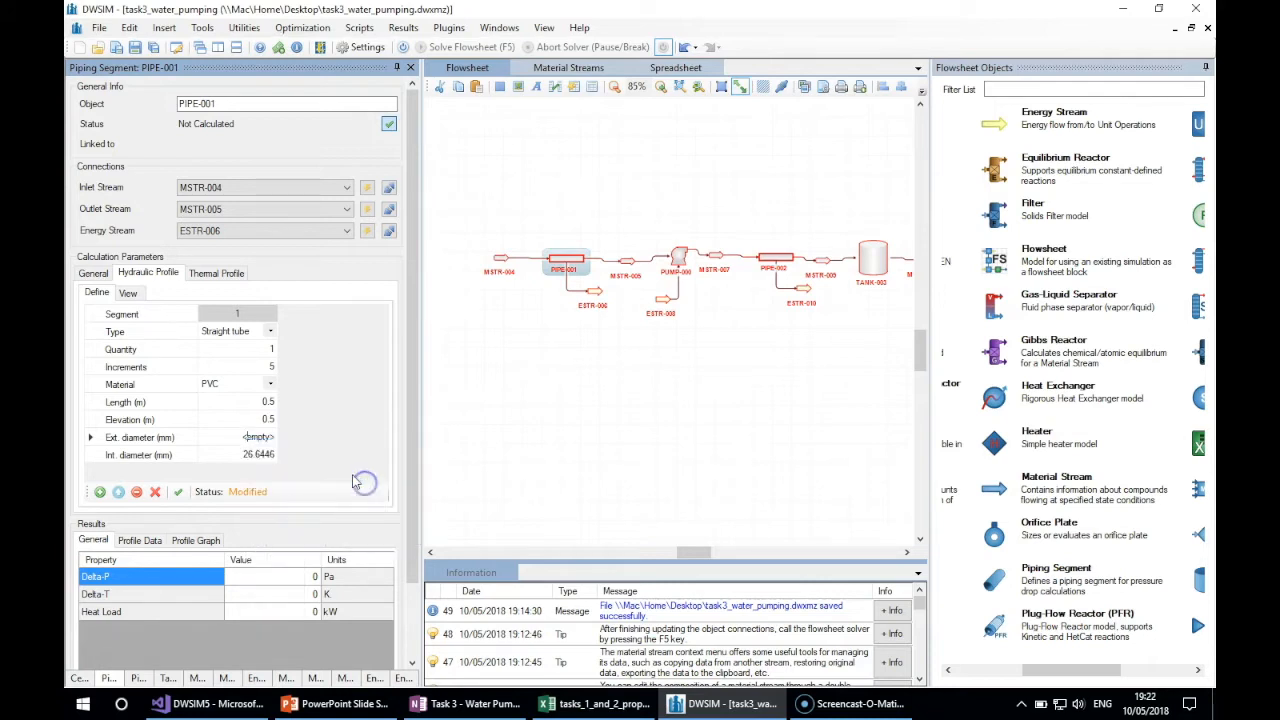
click(235, 419)
click(255, 437)
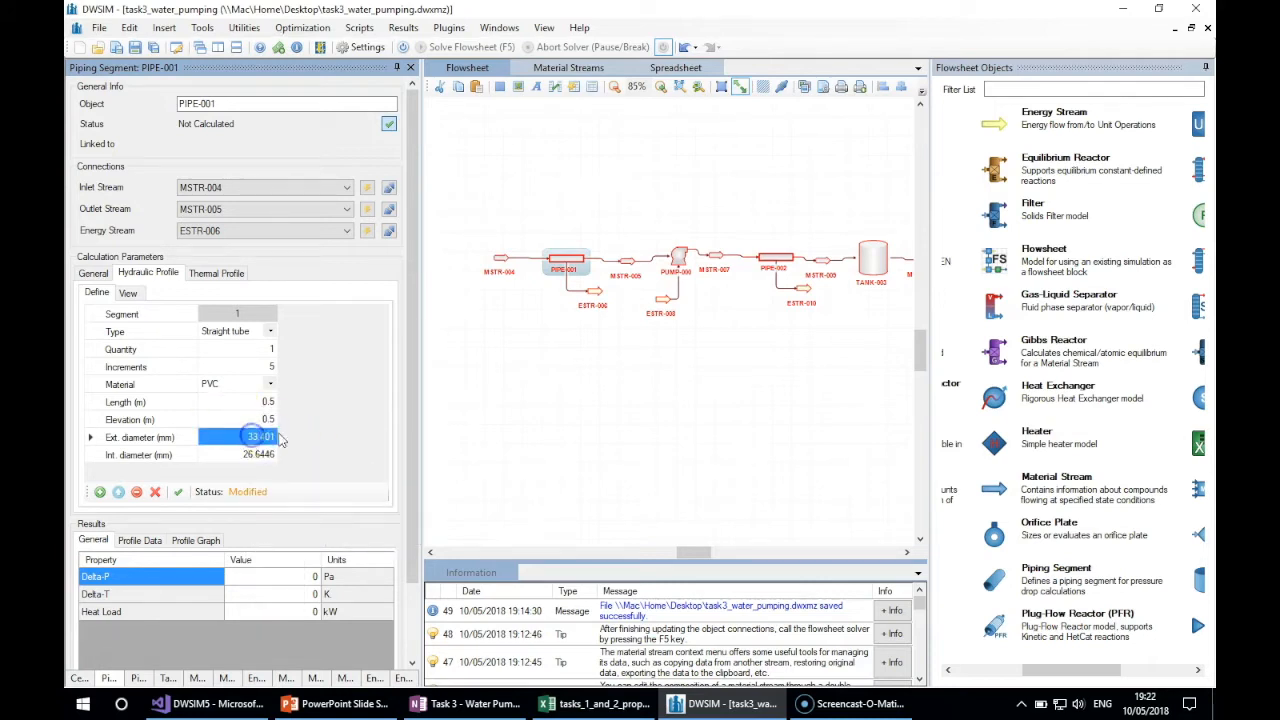
click(257, 445)
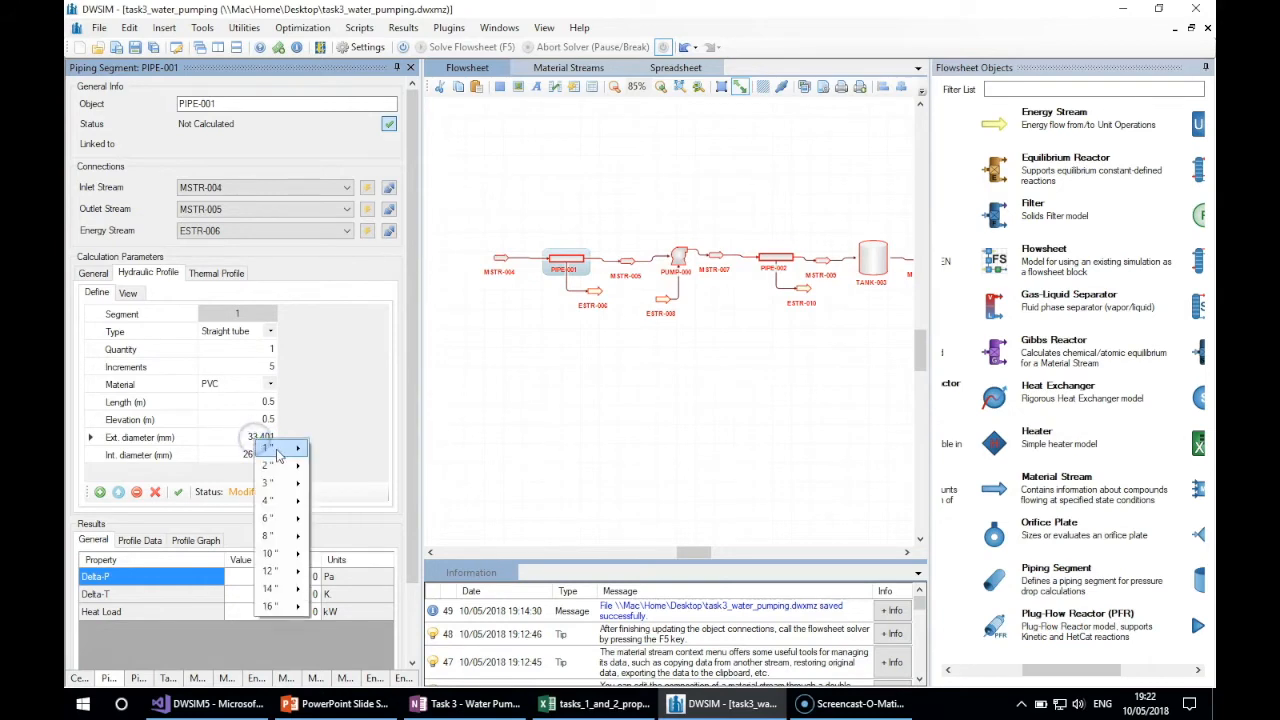
mouse_move(295, 447)
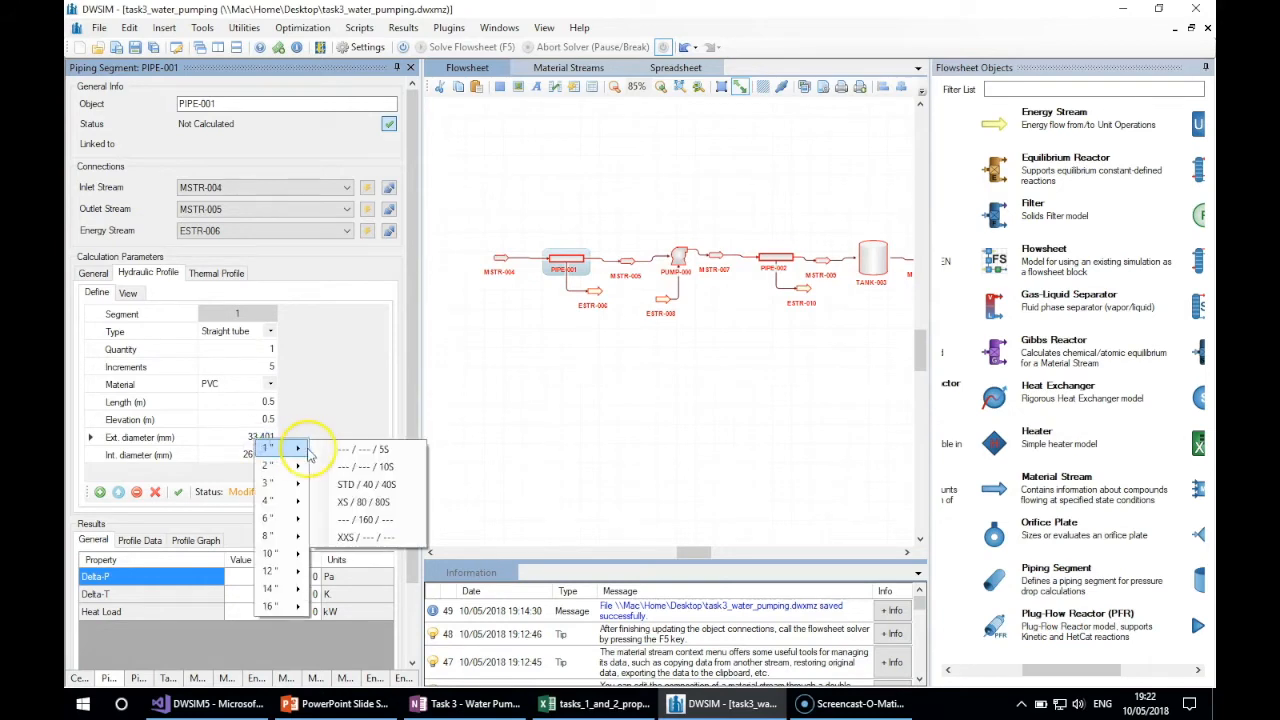
click(383, 486)
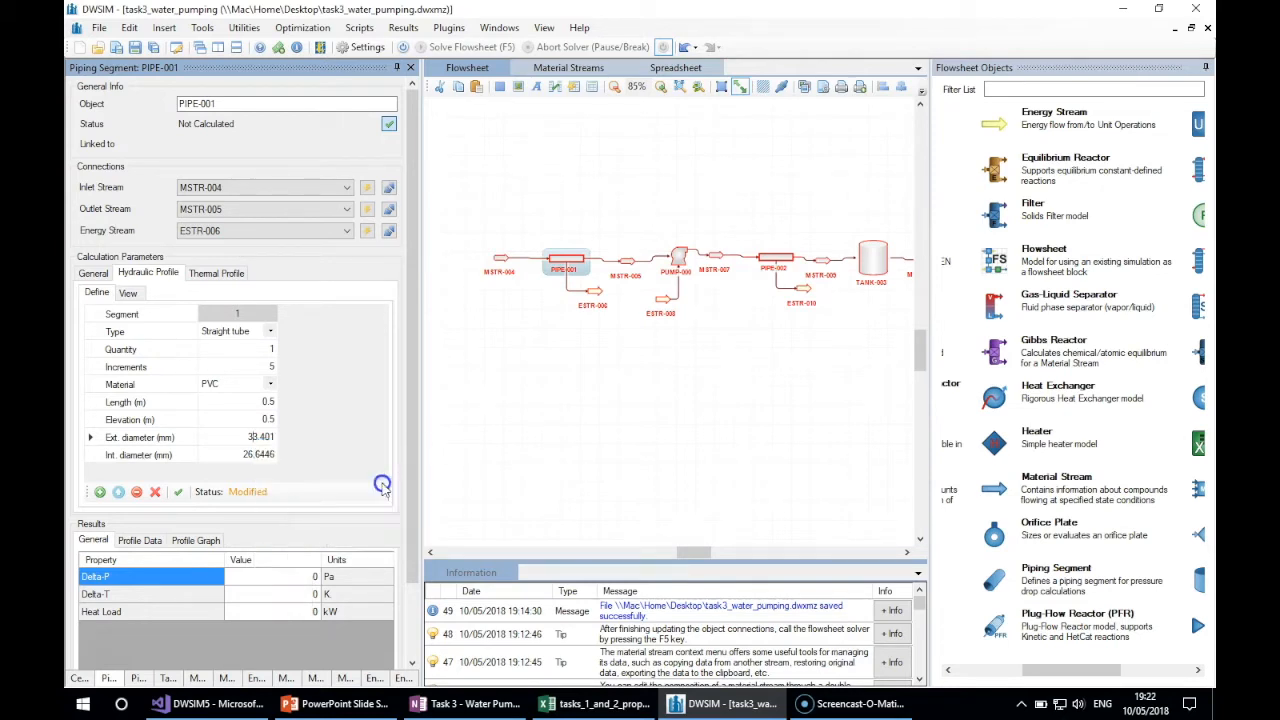
click(243, 421)
click(178, 492)
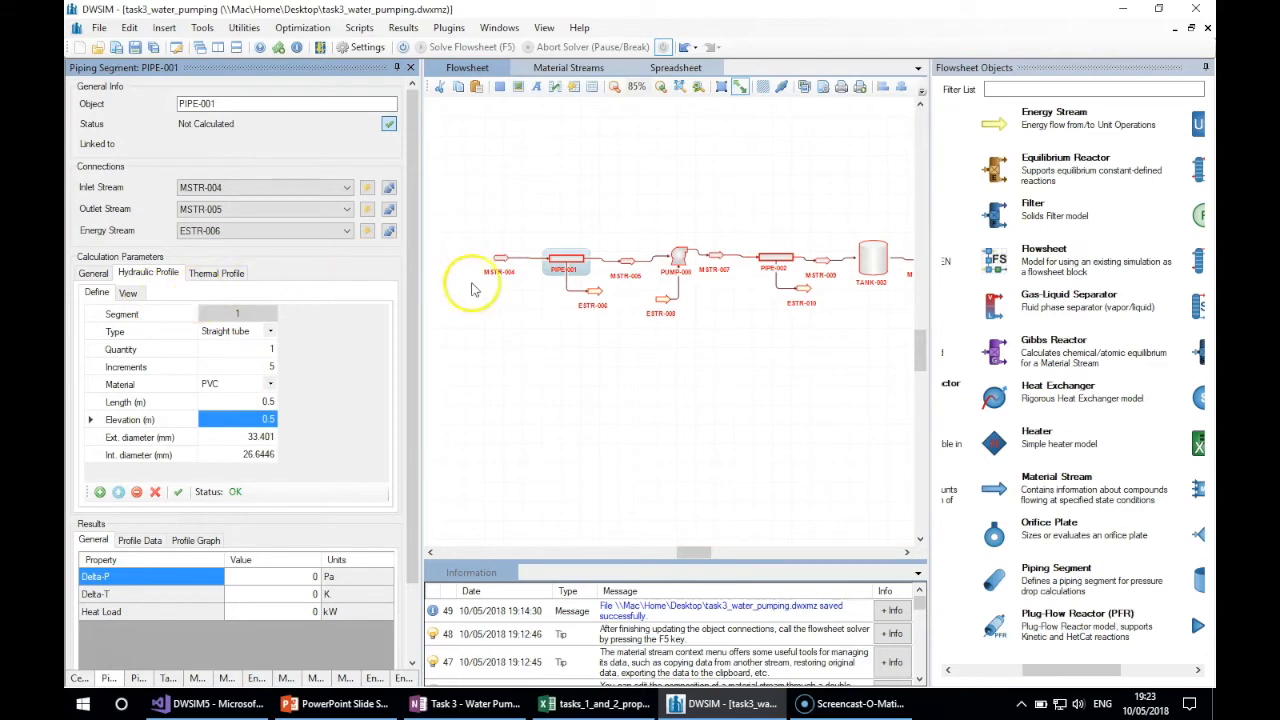
- Open PIPE-002, review the discharge pipe lengths and elevations in the OneNote Task 3 sketch, and return to DWSIM
click(768, 263)
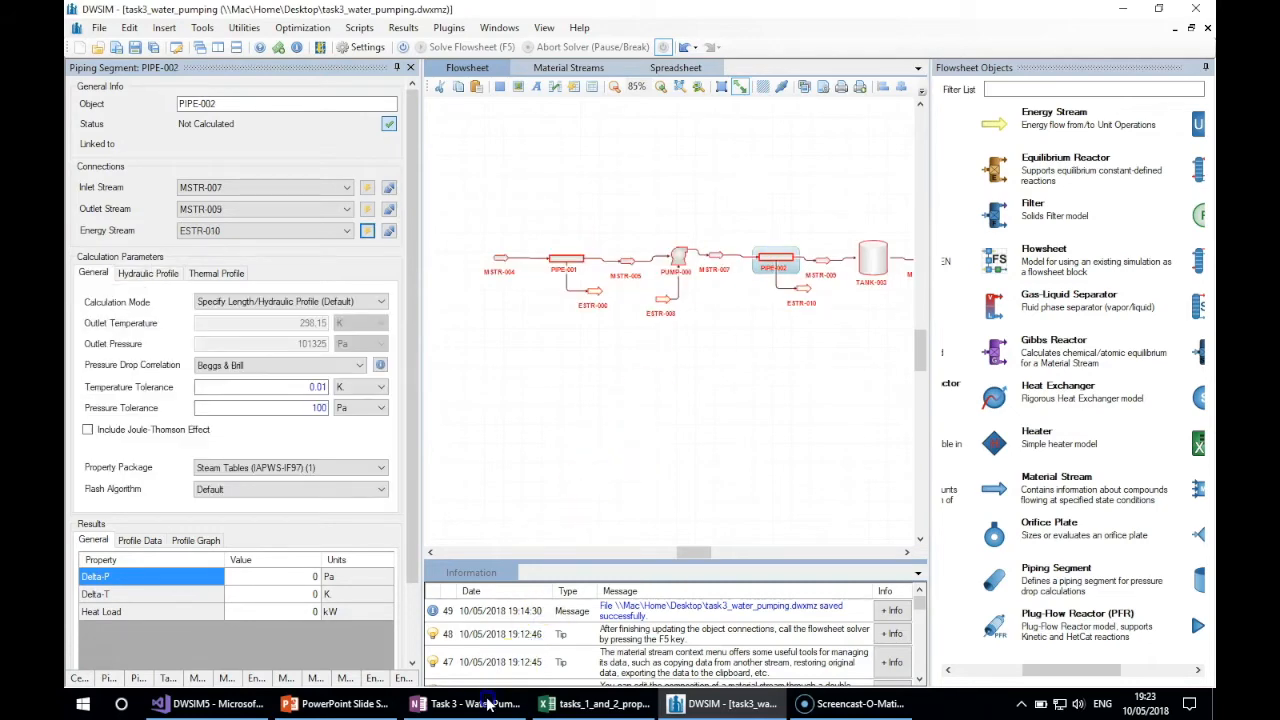
mouse_move(562, 709)
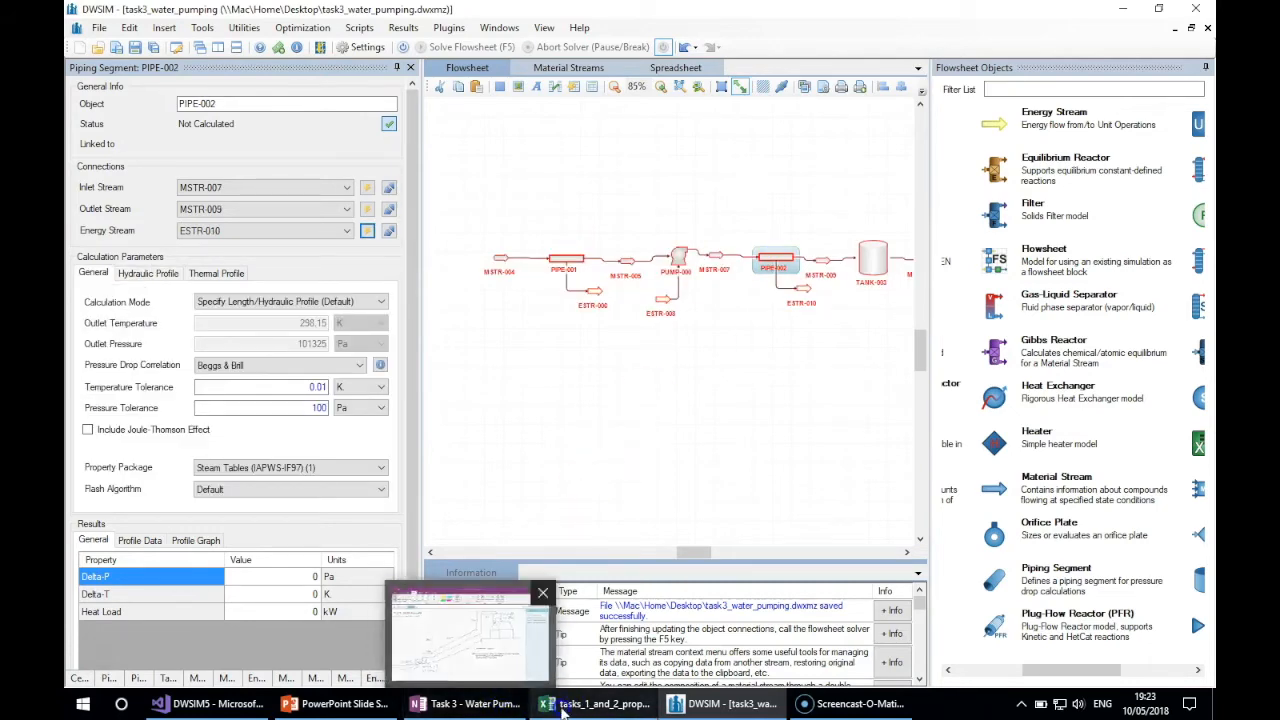
click(466, 704)
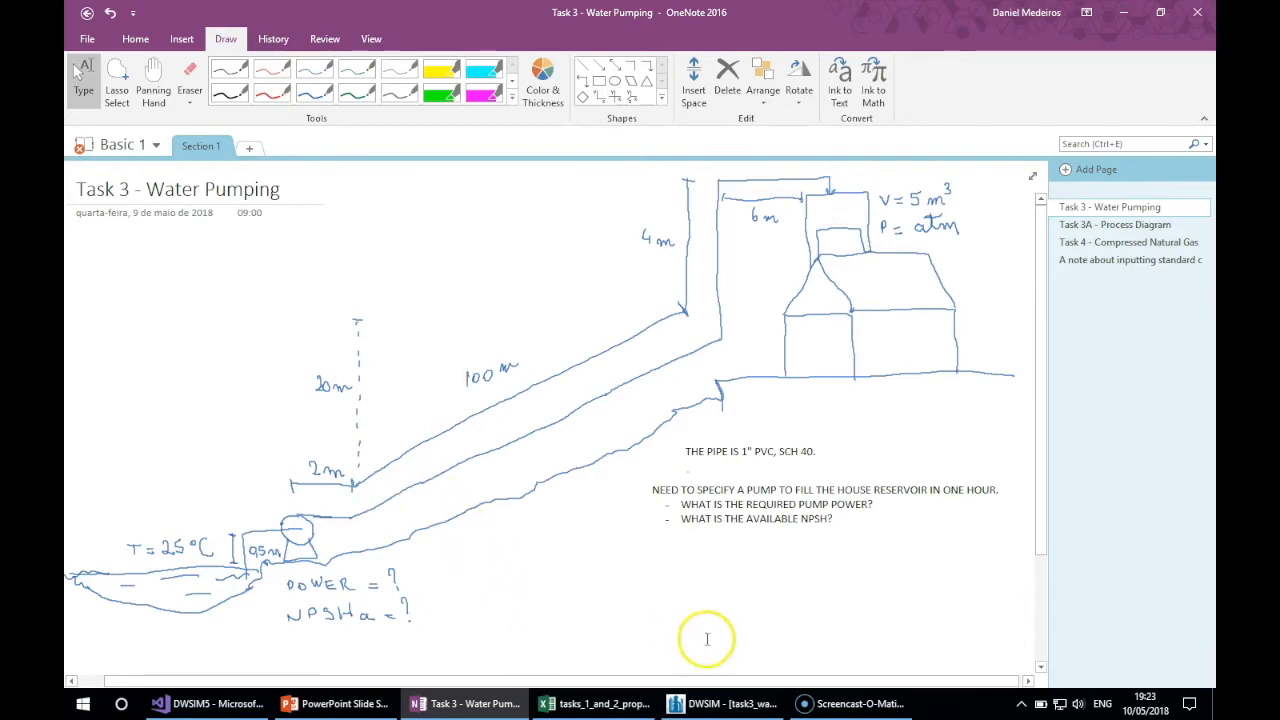
click(718, 703)
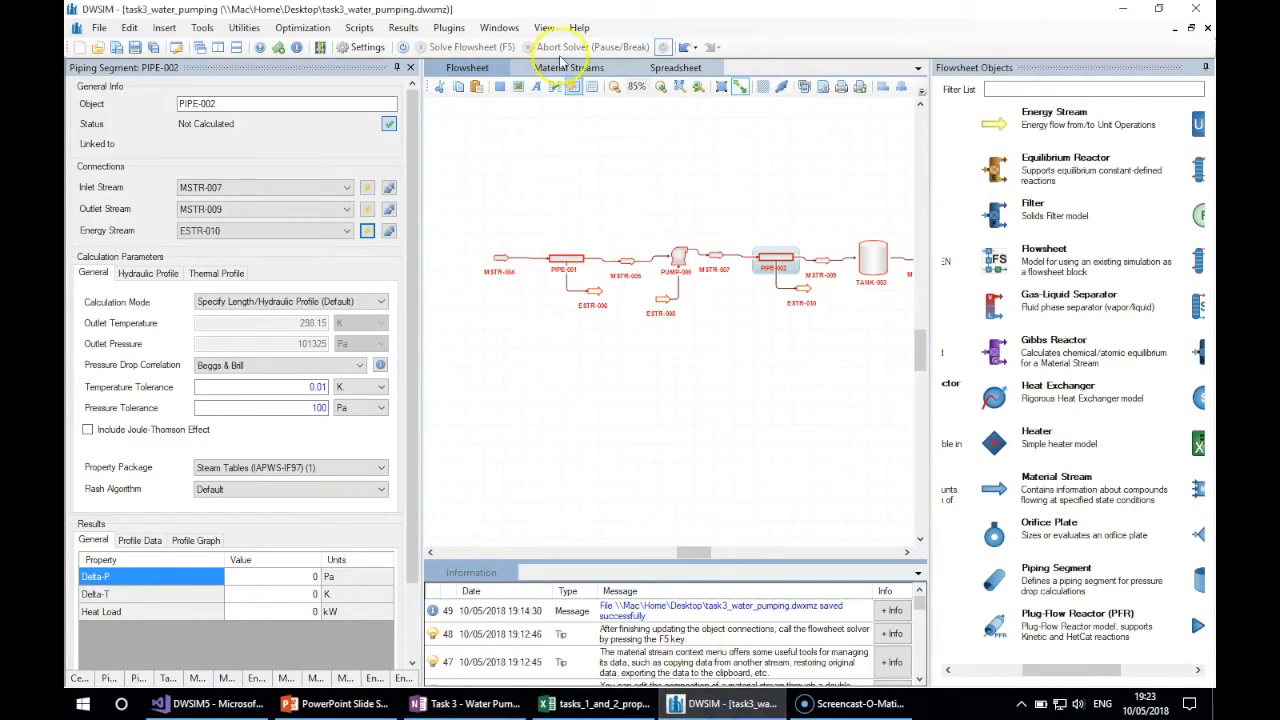
- Arrange DWSIM and the OneNote Task 3 notes side by side and open the hydraulic profile of PIPE-002
drag(745, 9, 1214, 316)
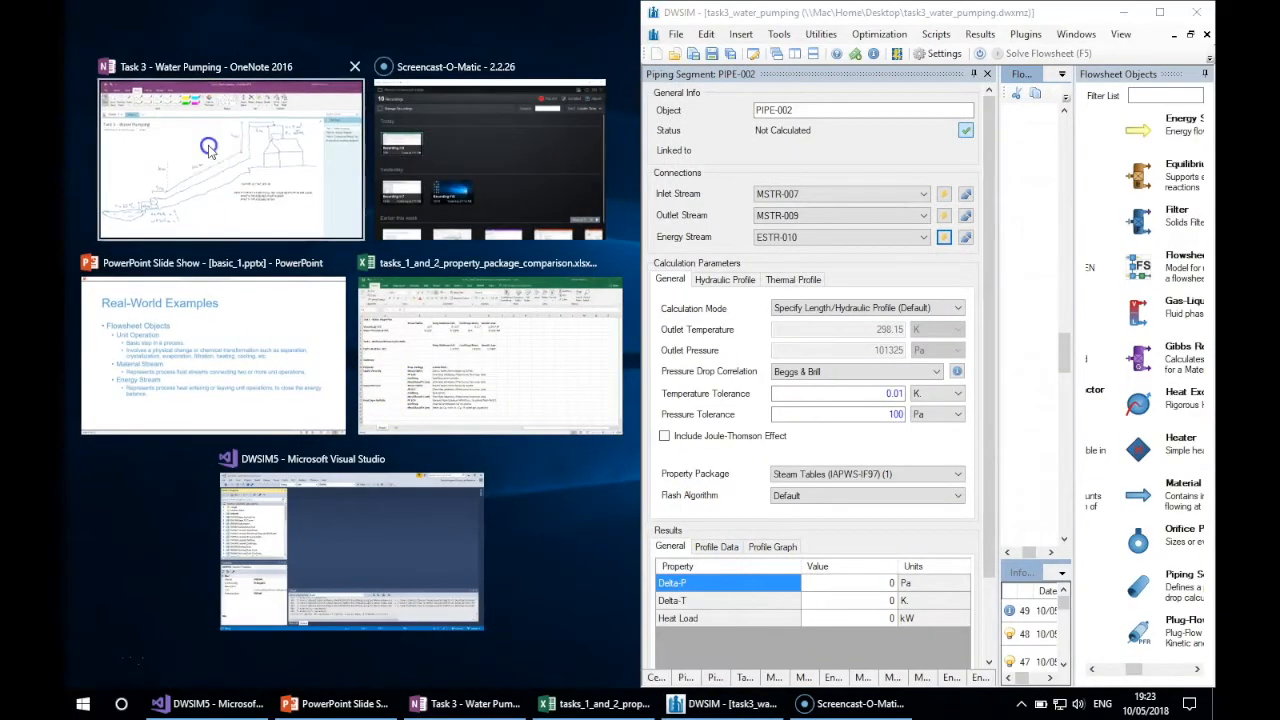
click(326, 230)
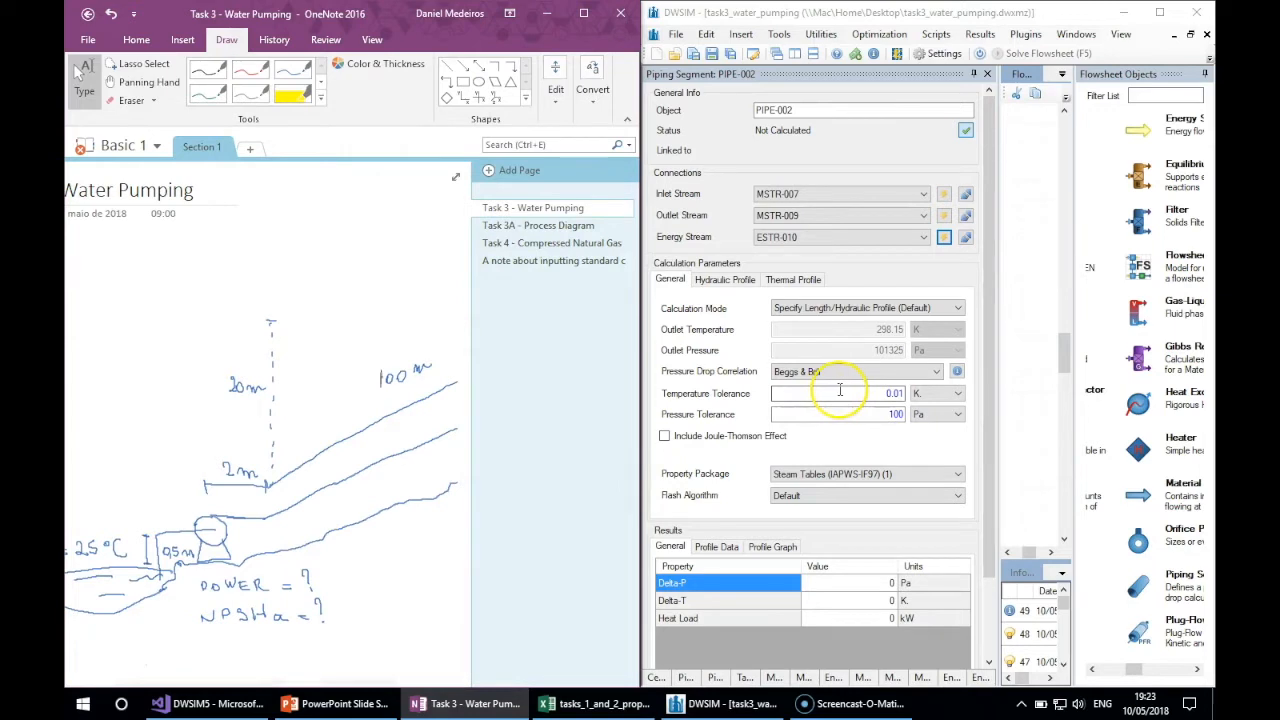
click(729, 280)
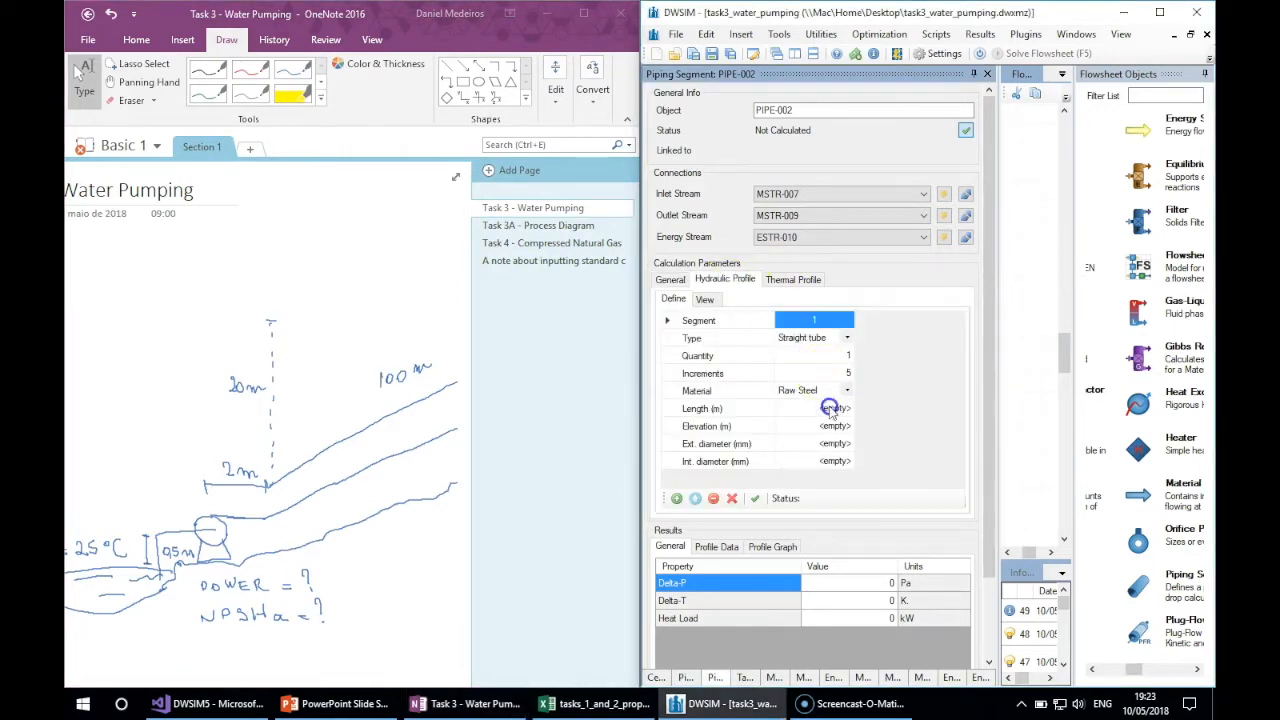
- Set the length of PIPE-002's first segment to 2 m and its elevation to 0 m
click(807, 408)
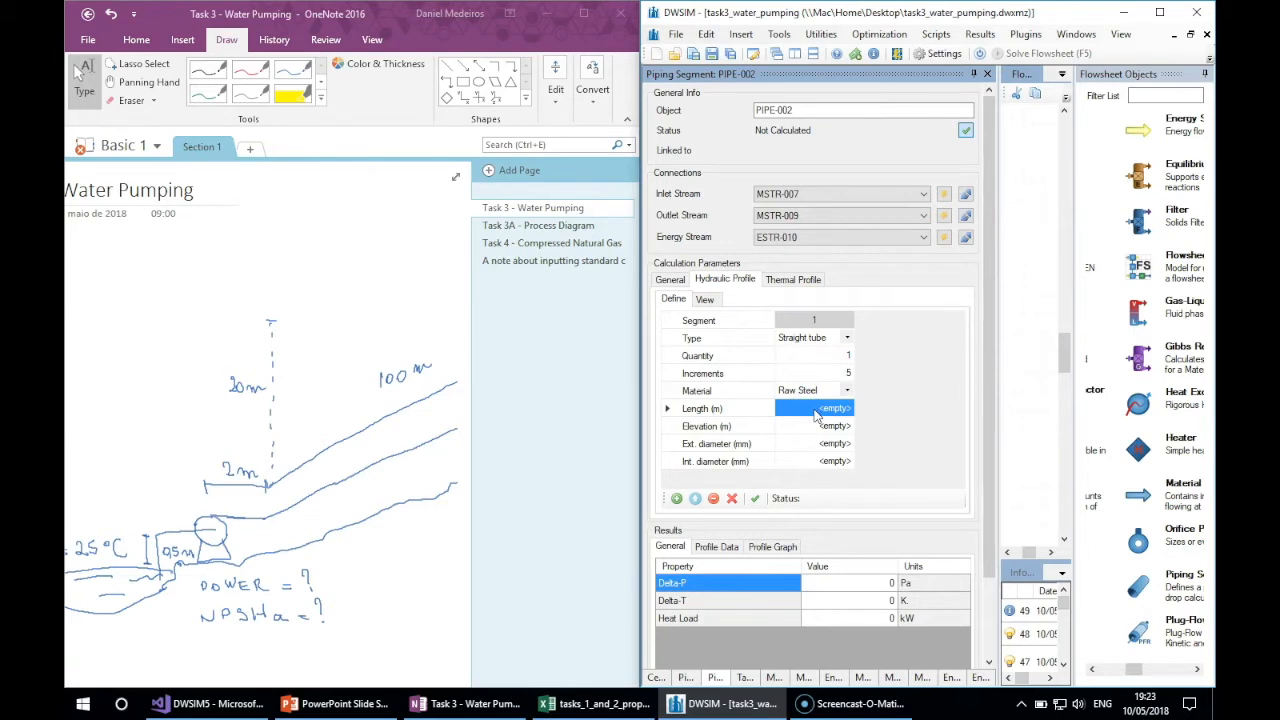
text(2)
key(Return)
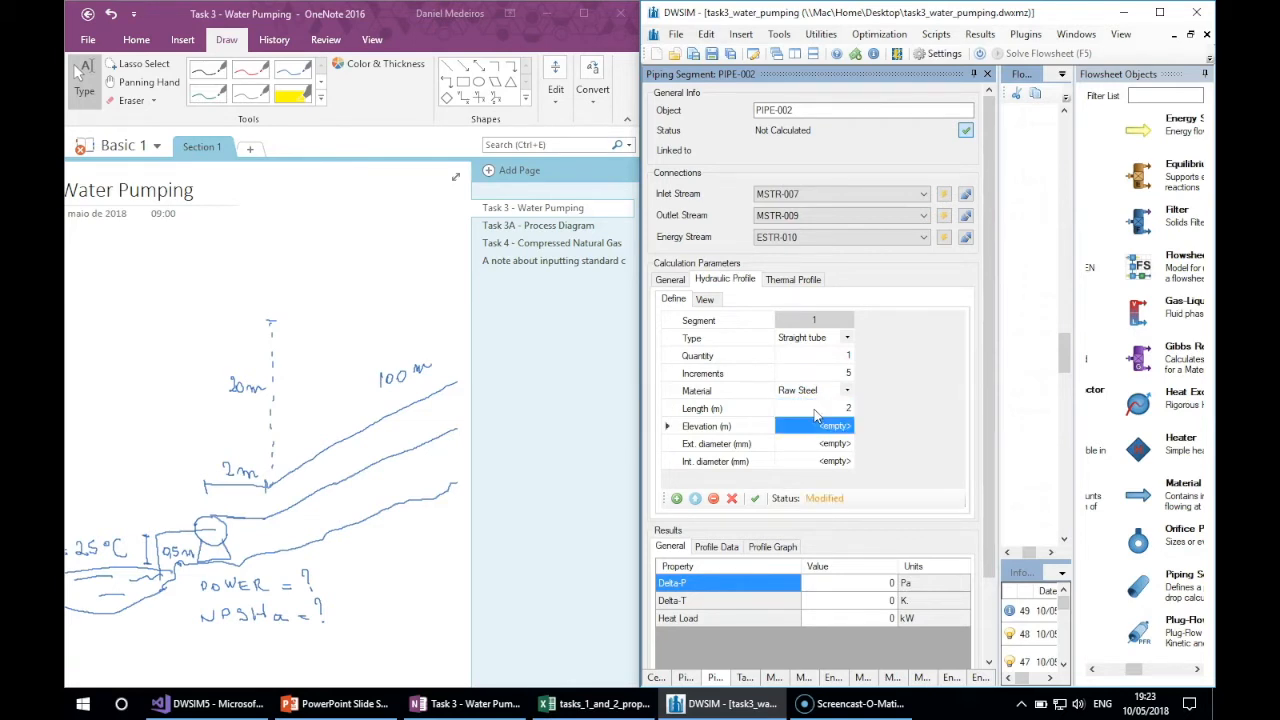
text(0)
key(Return)
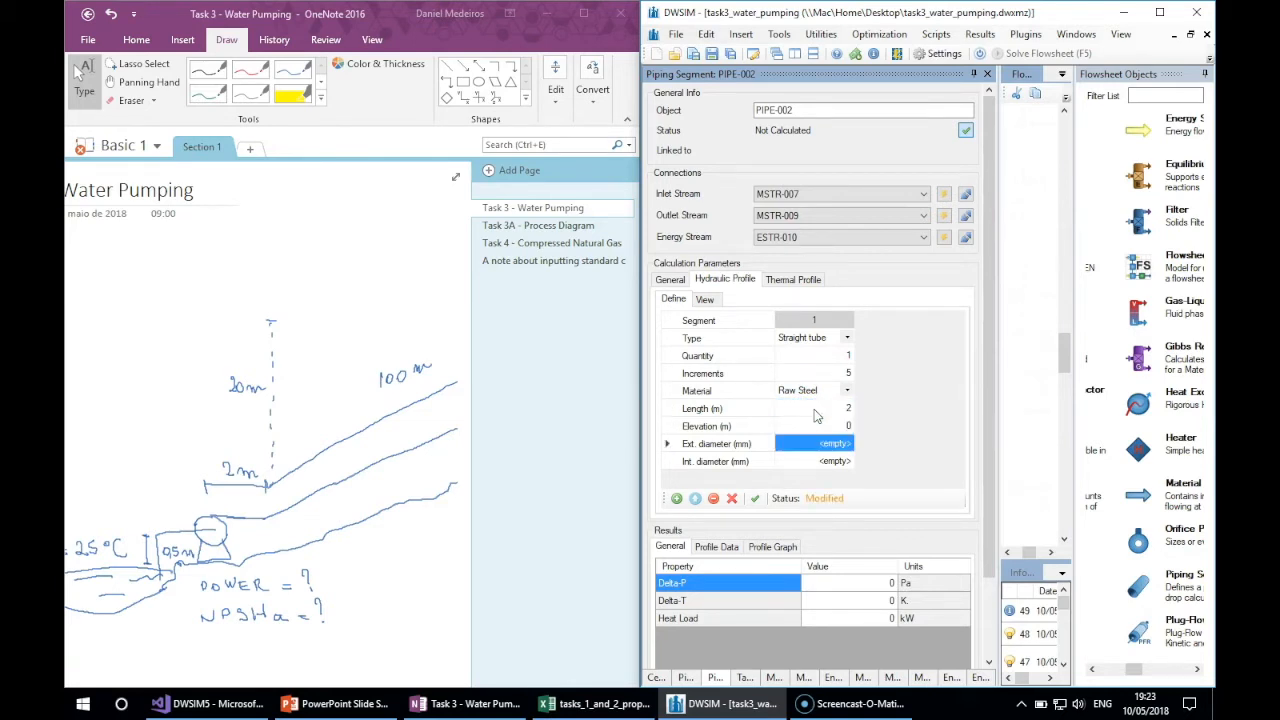
- Assign the standard 1" STD / 40 / 40S diameters to the first segment of PIPE-002
click(818, 443)
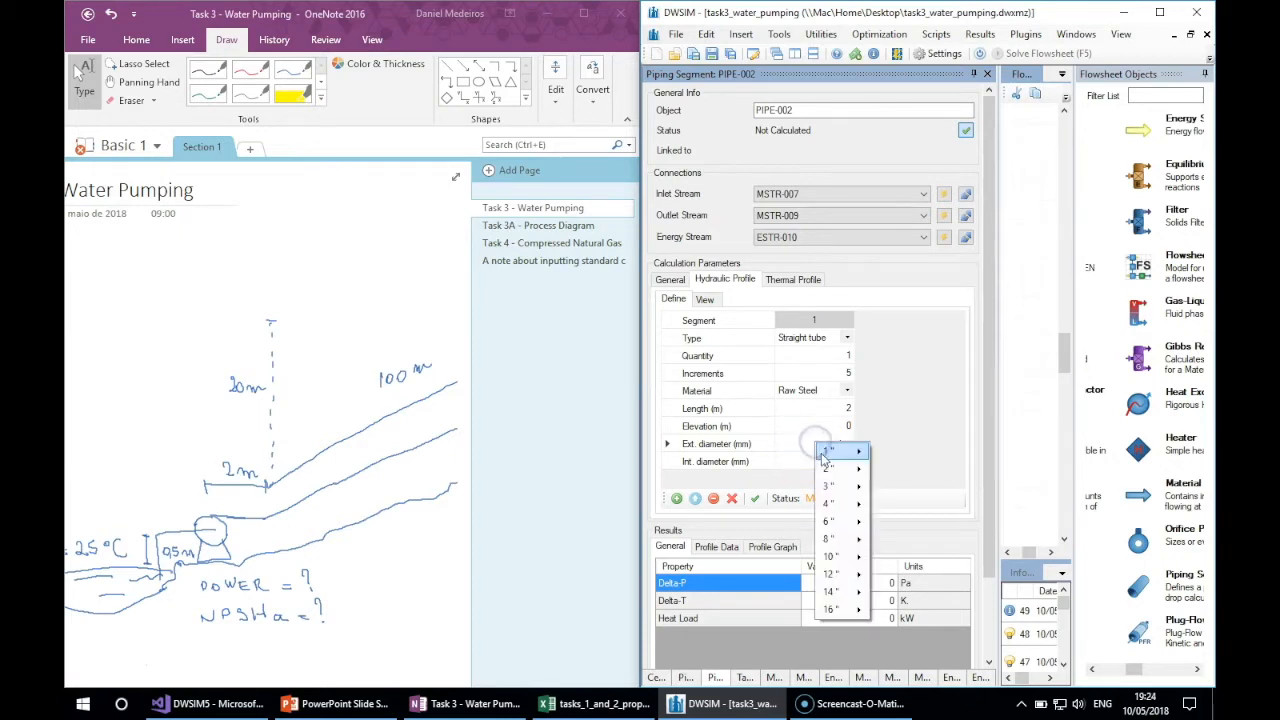
mouse_move(843, 457)
click(926, 487)
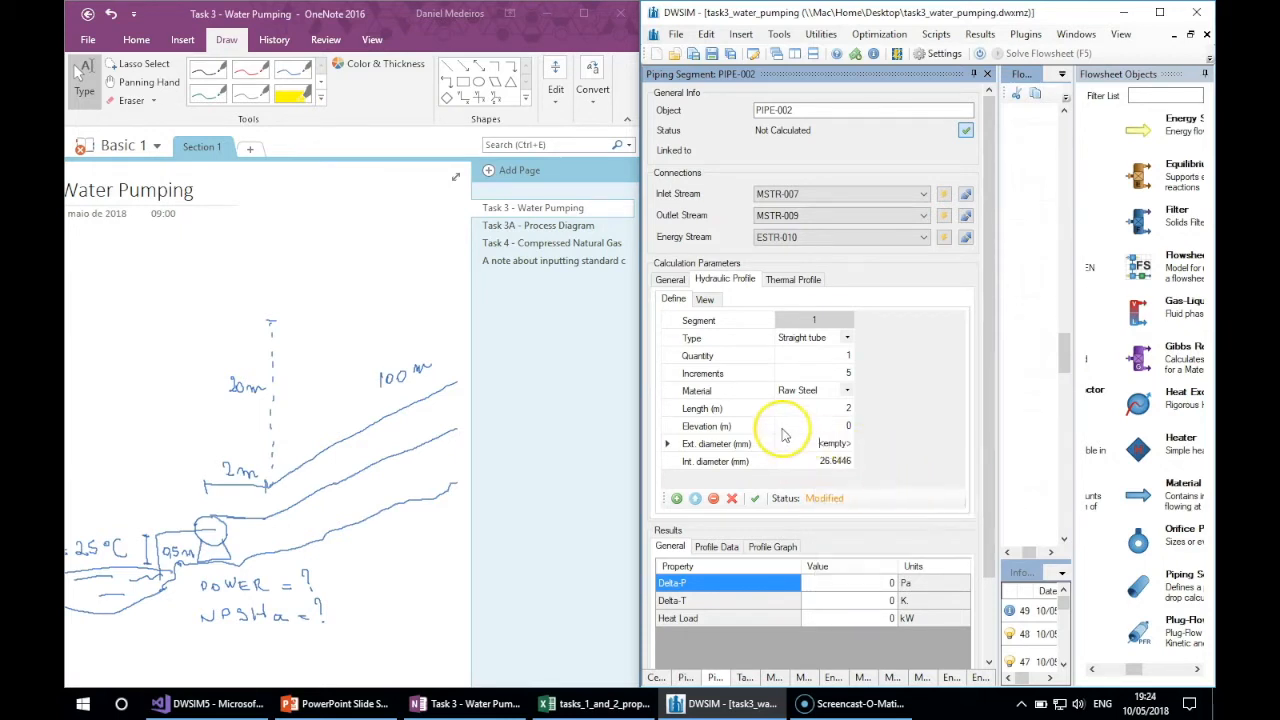
click(806, 426)
- Add a second segment to PIPE-002 and set the material of both segments to PVC
click(678, 498)
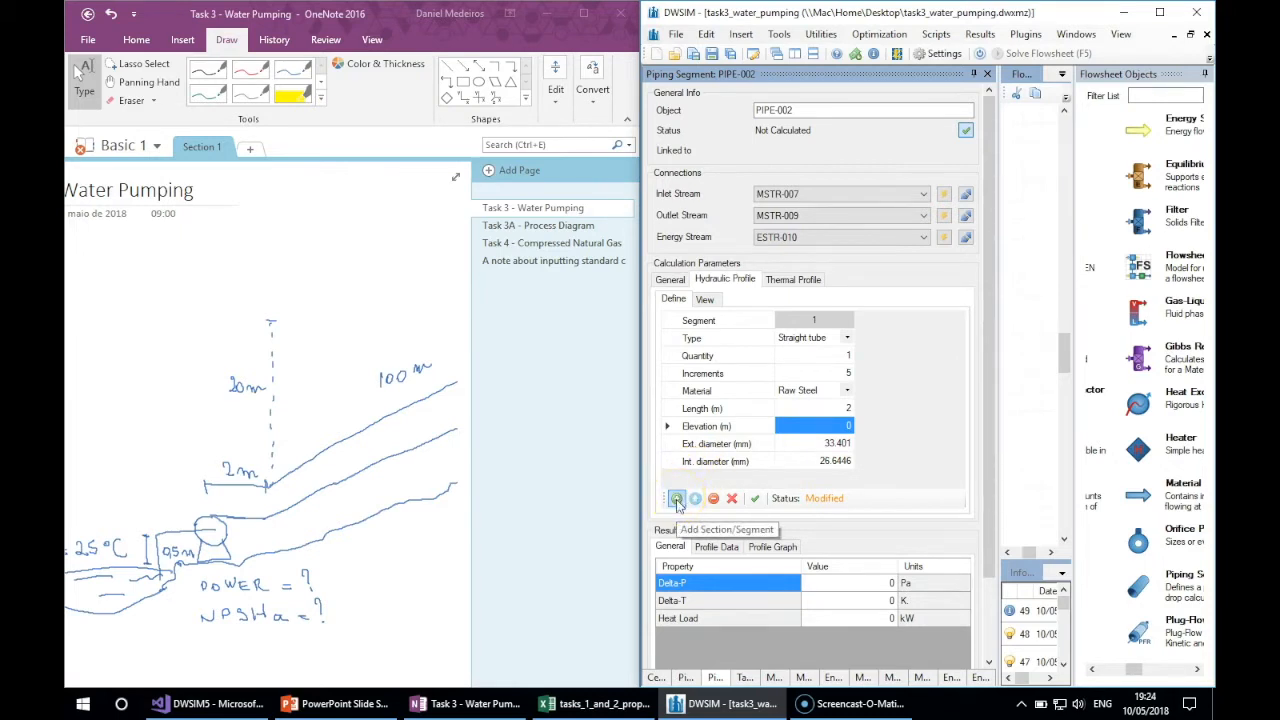
click(677, 499)
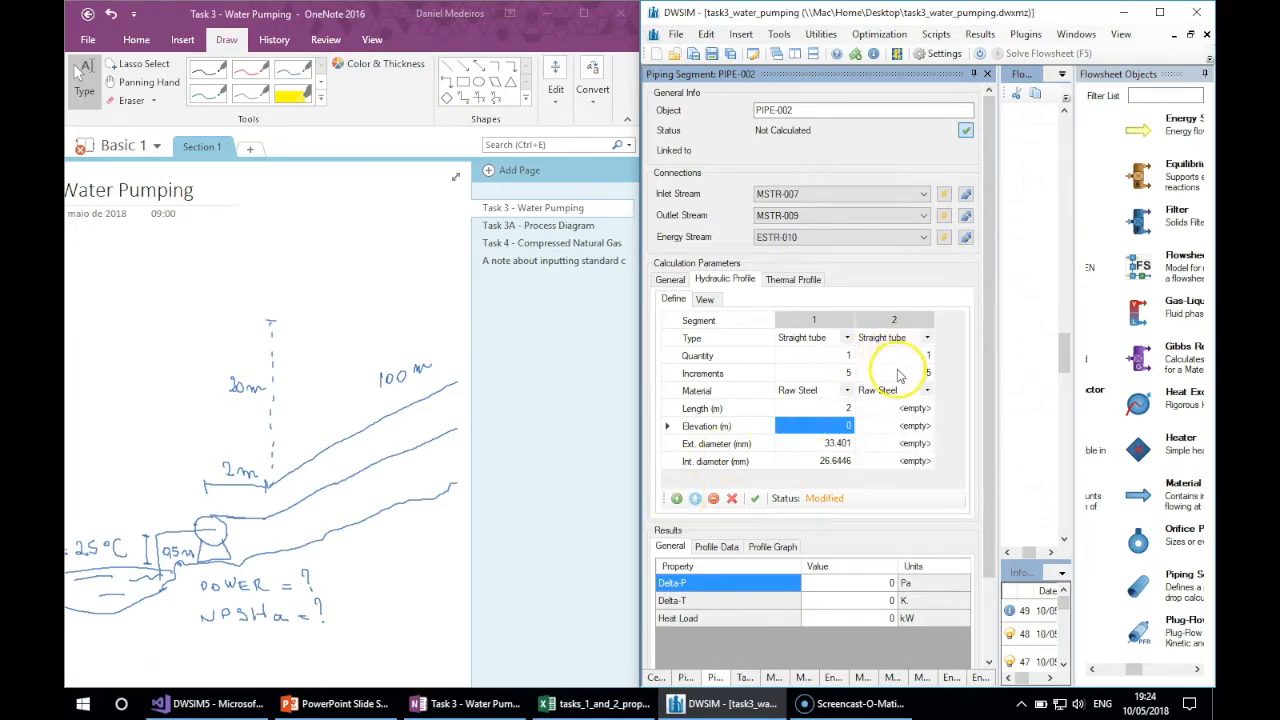
click(910, 408)
click(845, 391)
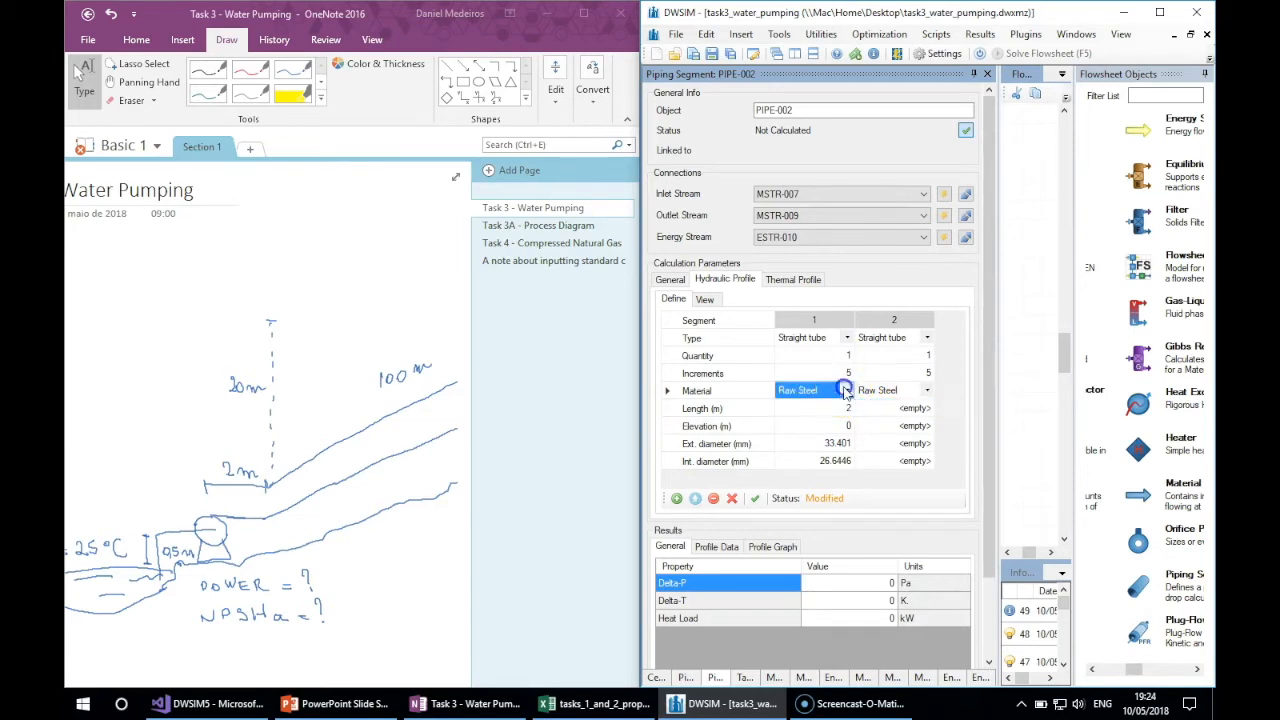
click(845, 391)
click(800, 426)
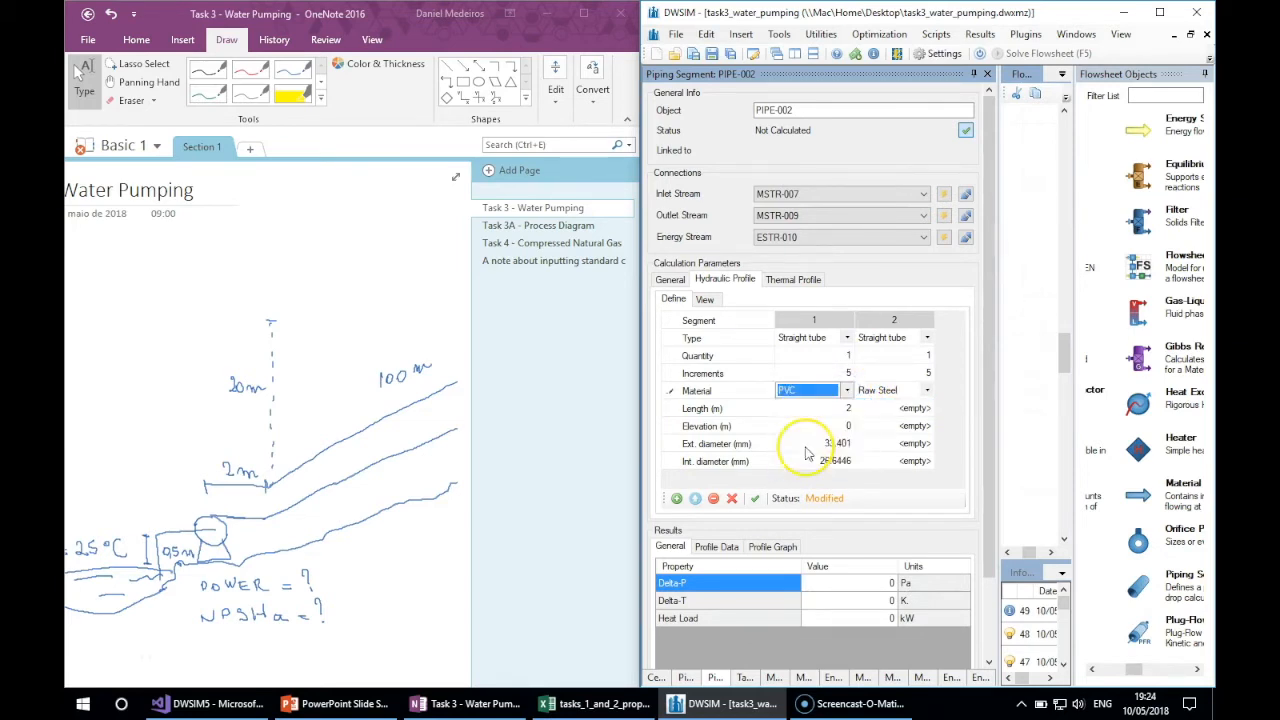
click(915, 391)
click(926, 390)
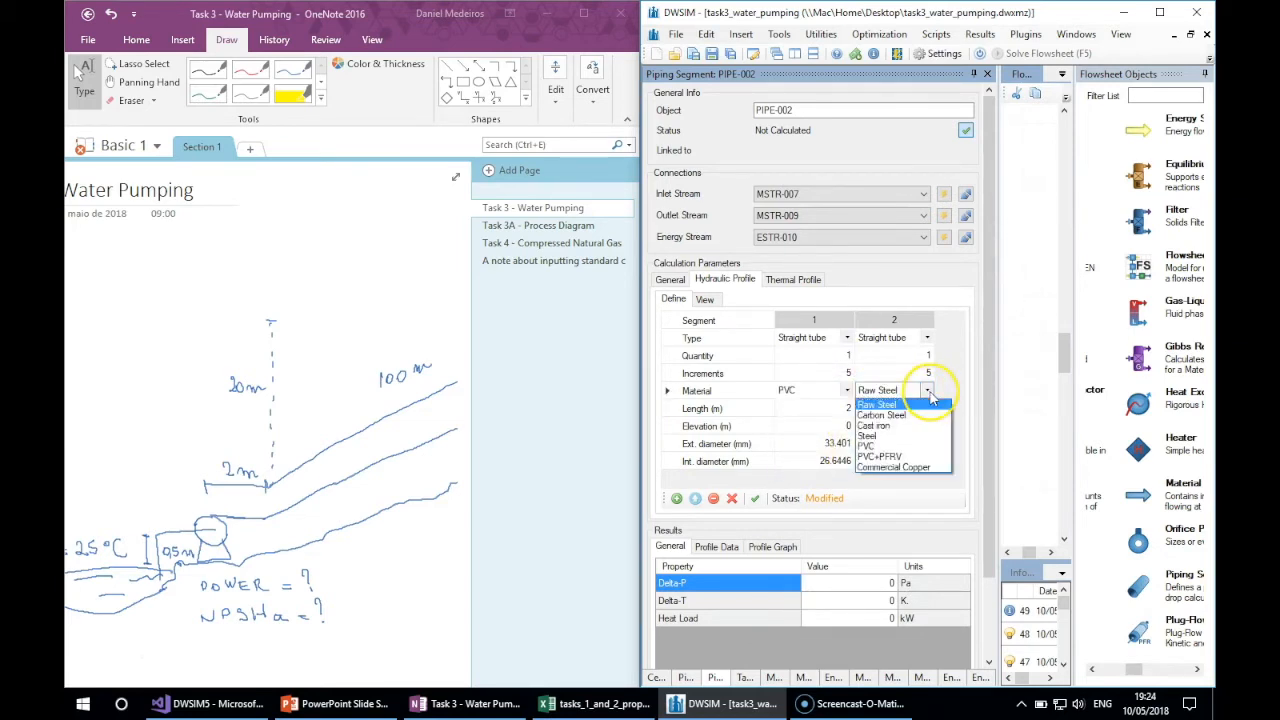
click(872, 446)
- Give segment 2 a length of 100 m, an elevation of 20 m and the standard 1" STD / 40 / 40S diameters
click(895, 408)
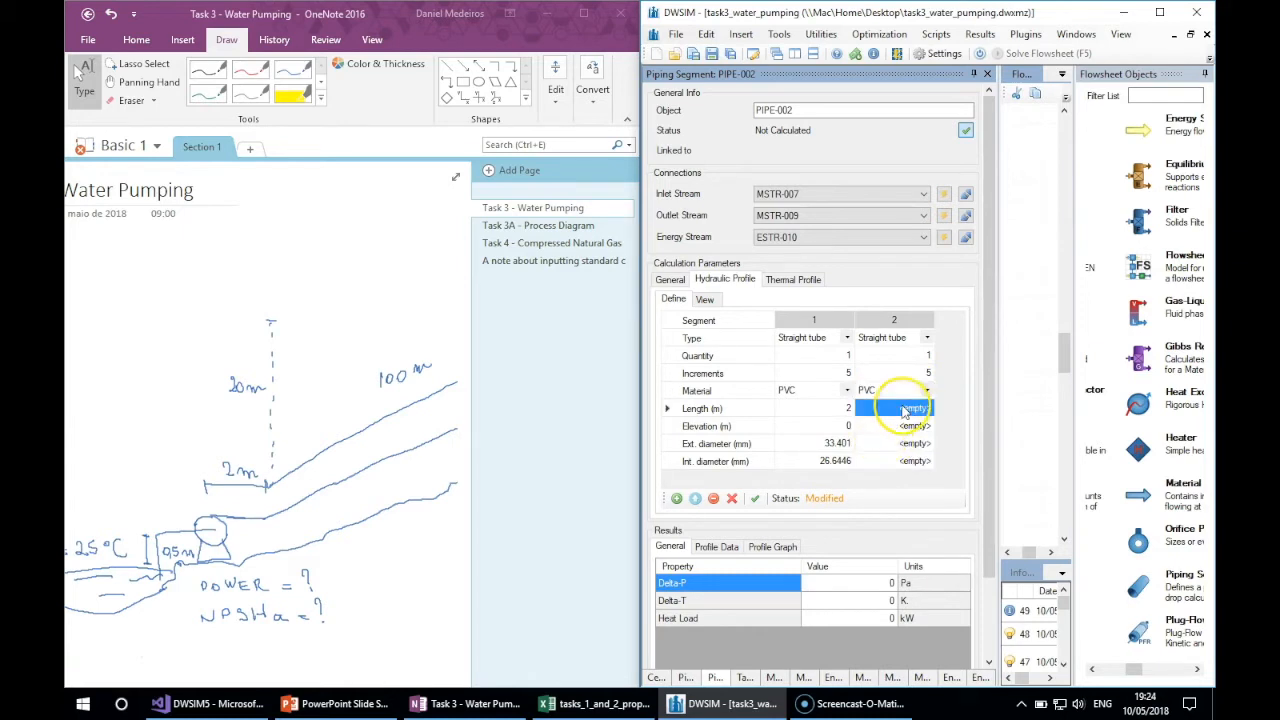
click(903, 417)
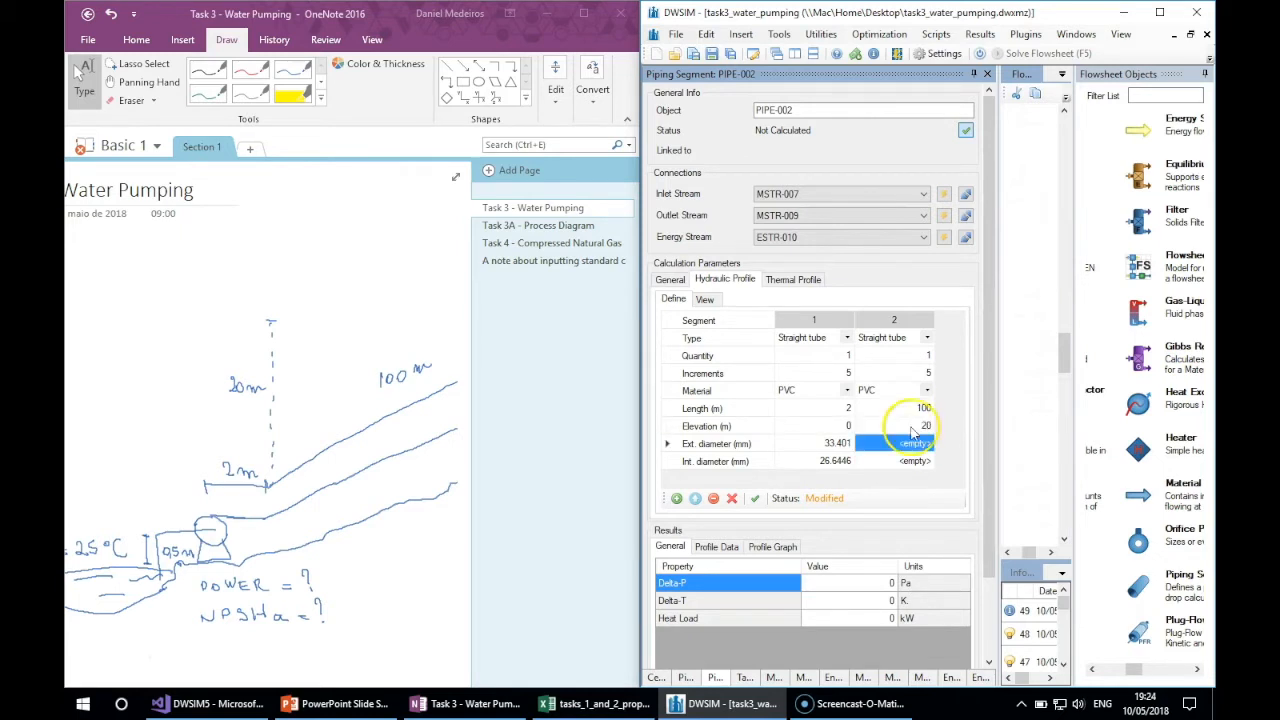
click(914, 442)
mouse_move(915, 448)
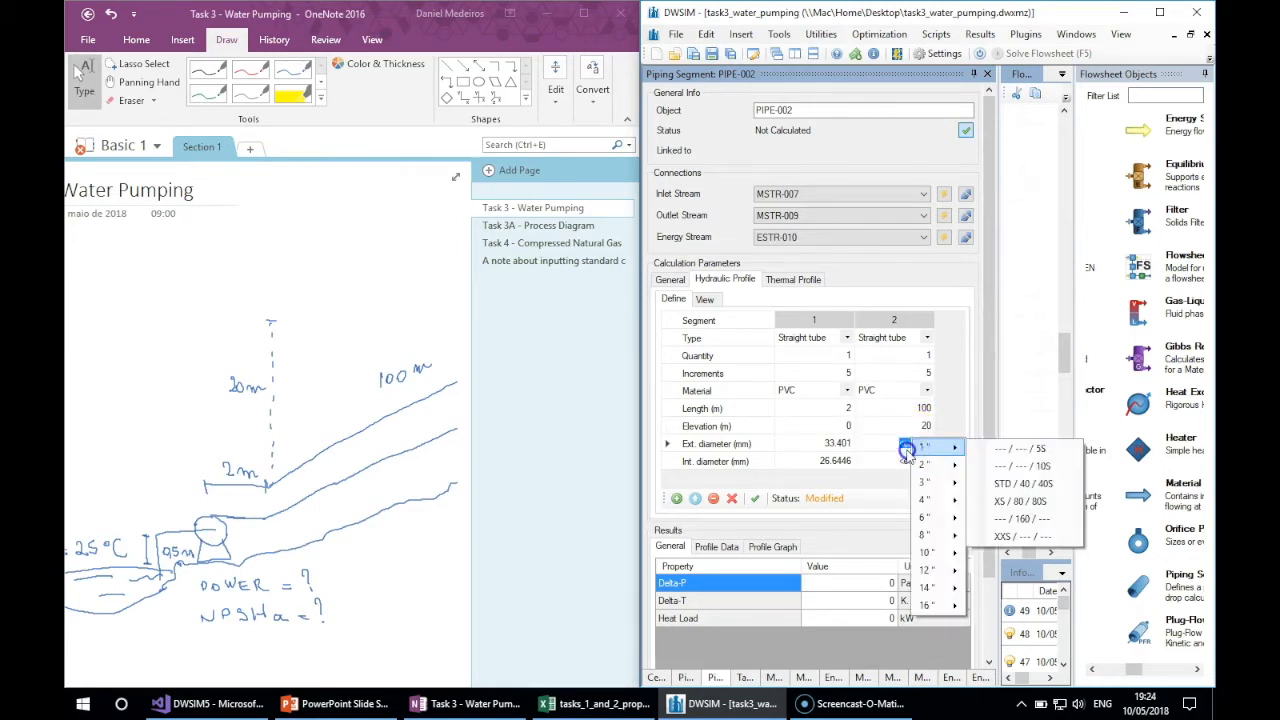
click(1015, 483)
click(895, 430)
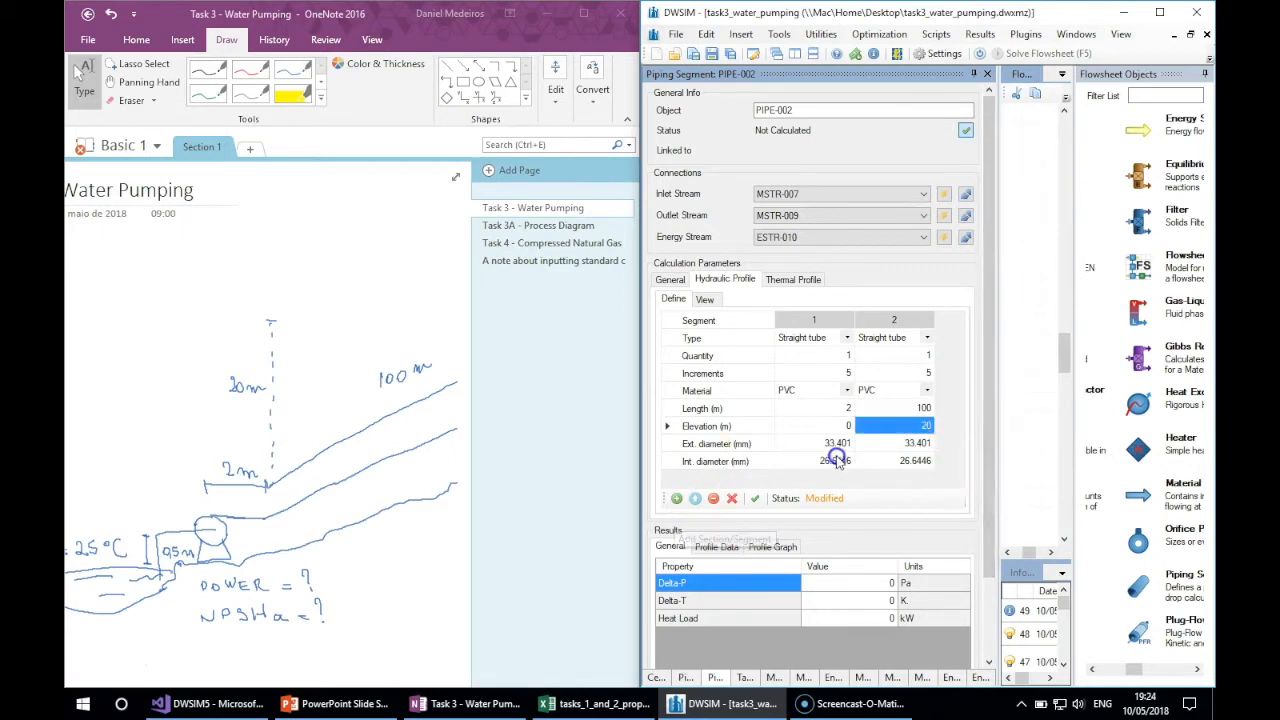
click(900, 443)
click(905, 443)
mouse_move(912, 456)
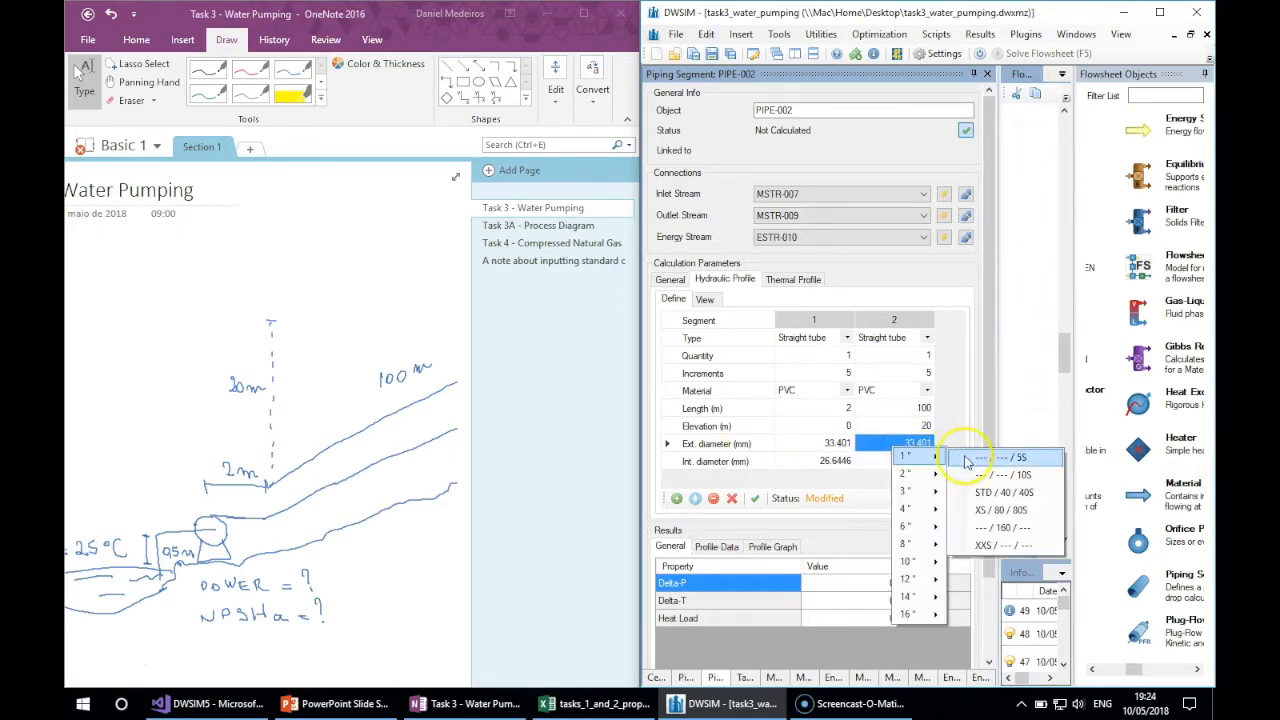
click(983, 492)
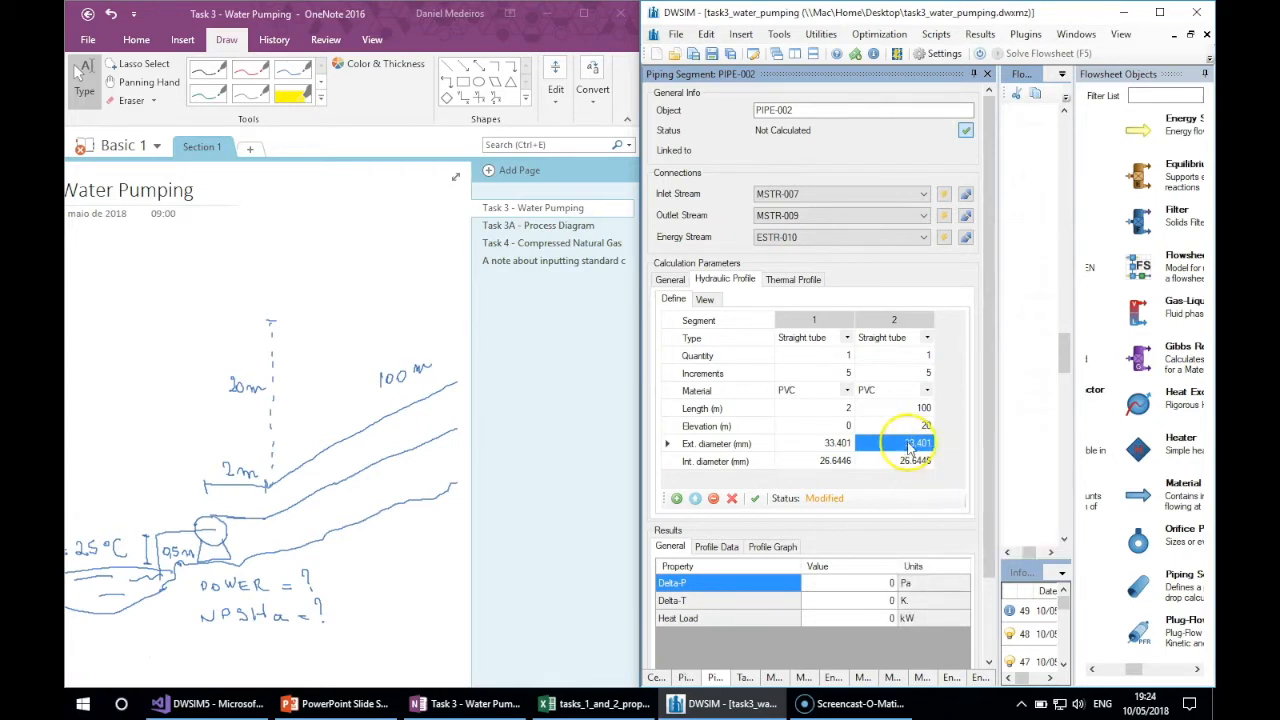
click(900, 426)
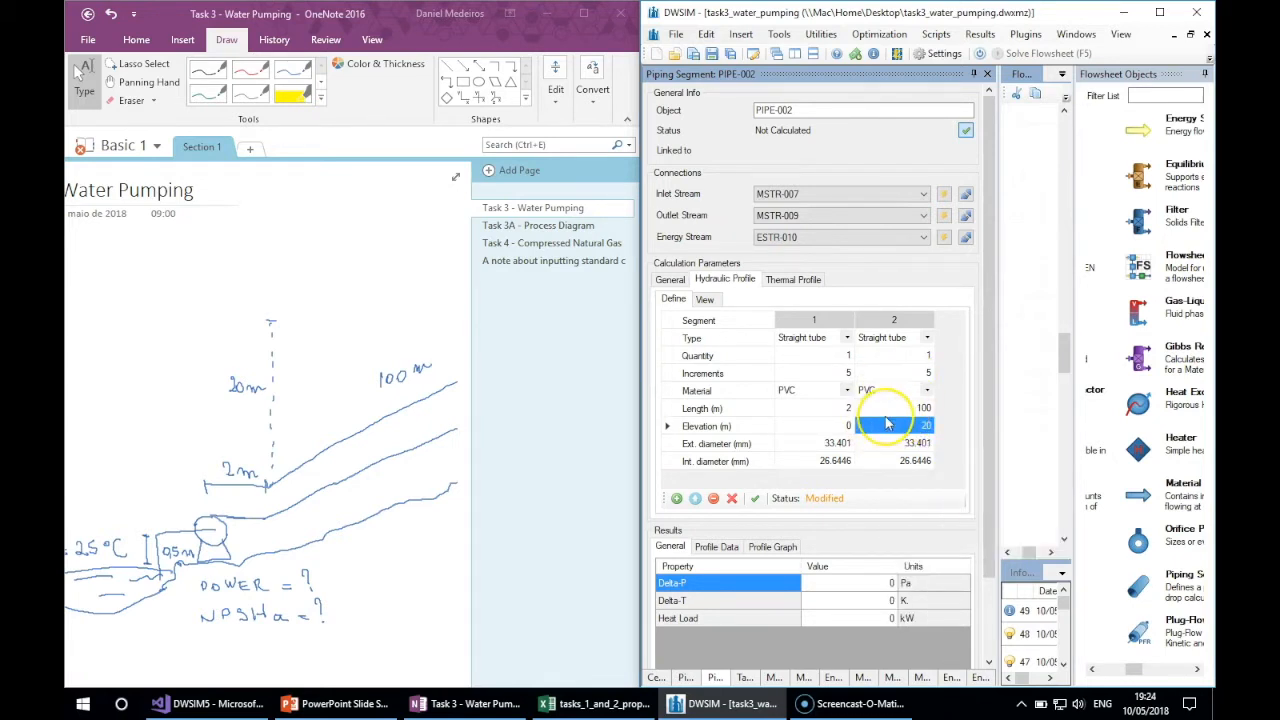
- Add a third PVC segment to PIPE-002, bringing the house end of the OneNote sketch into view for its dimensions
click(677, 499)
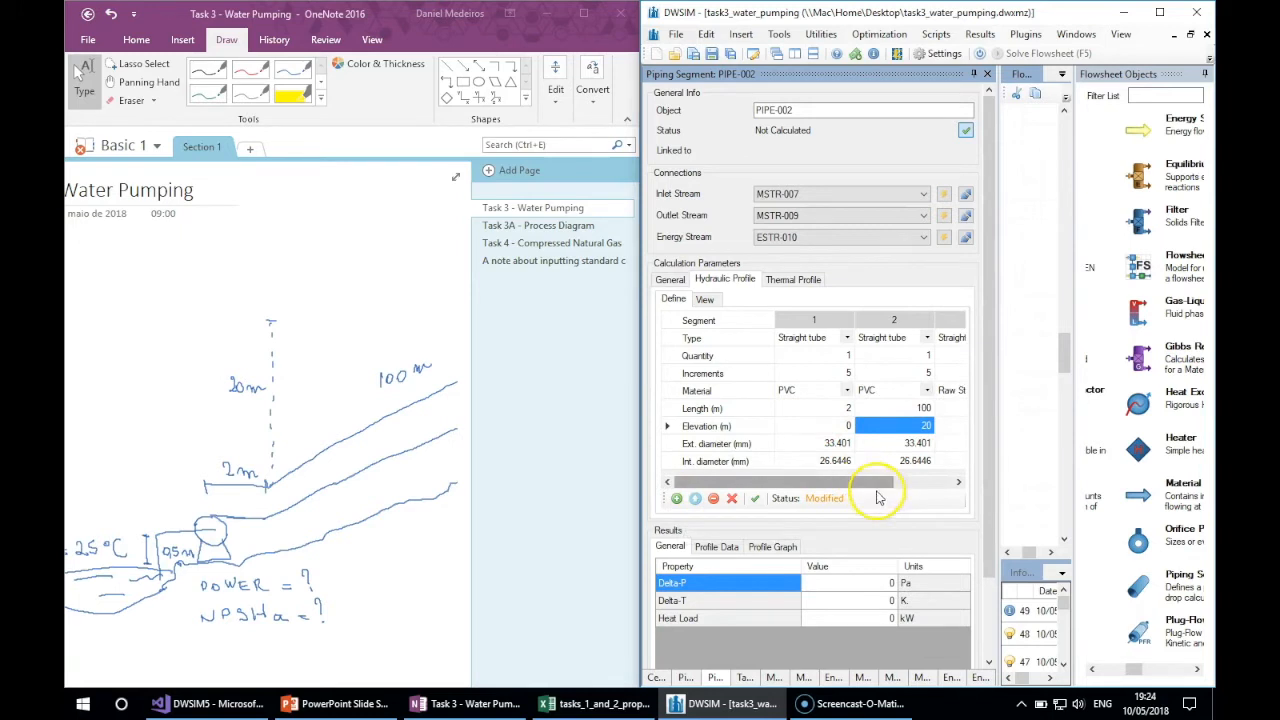
click(912, 482)
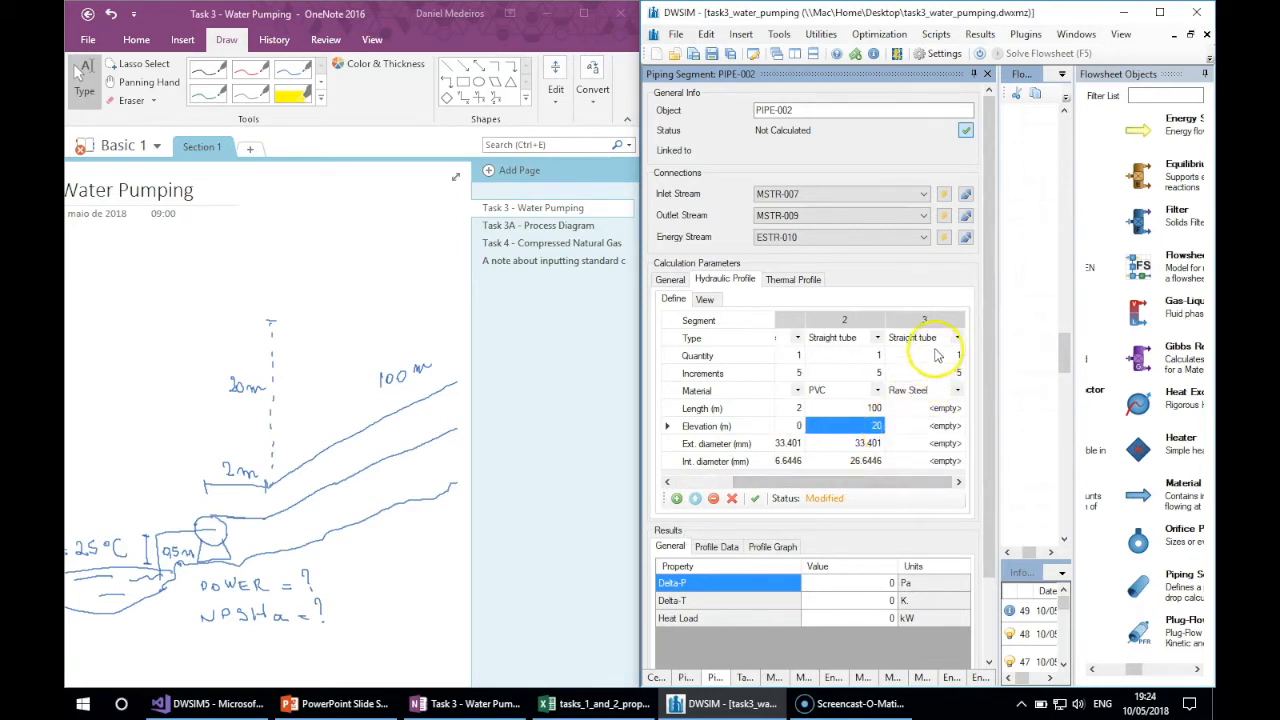
click(923, 393)
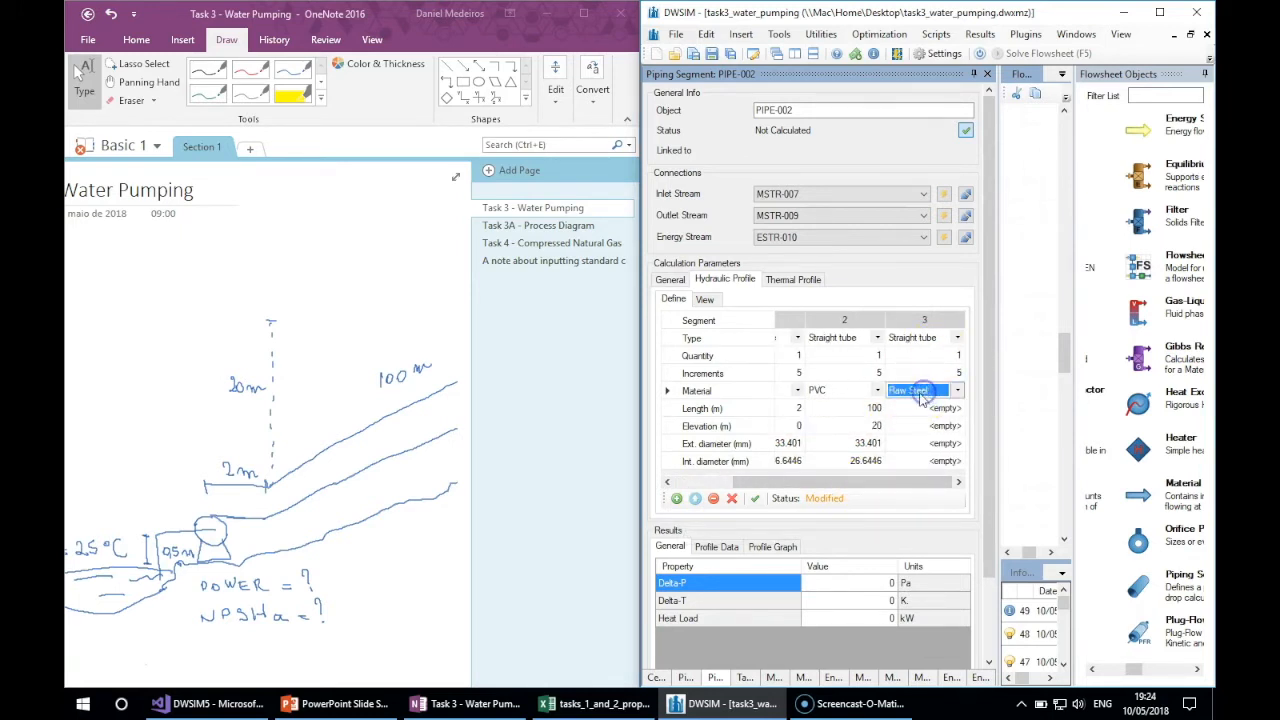
click(355, 492)
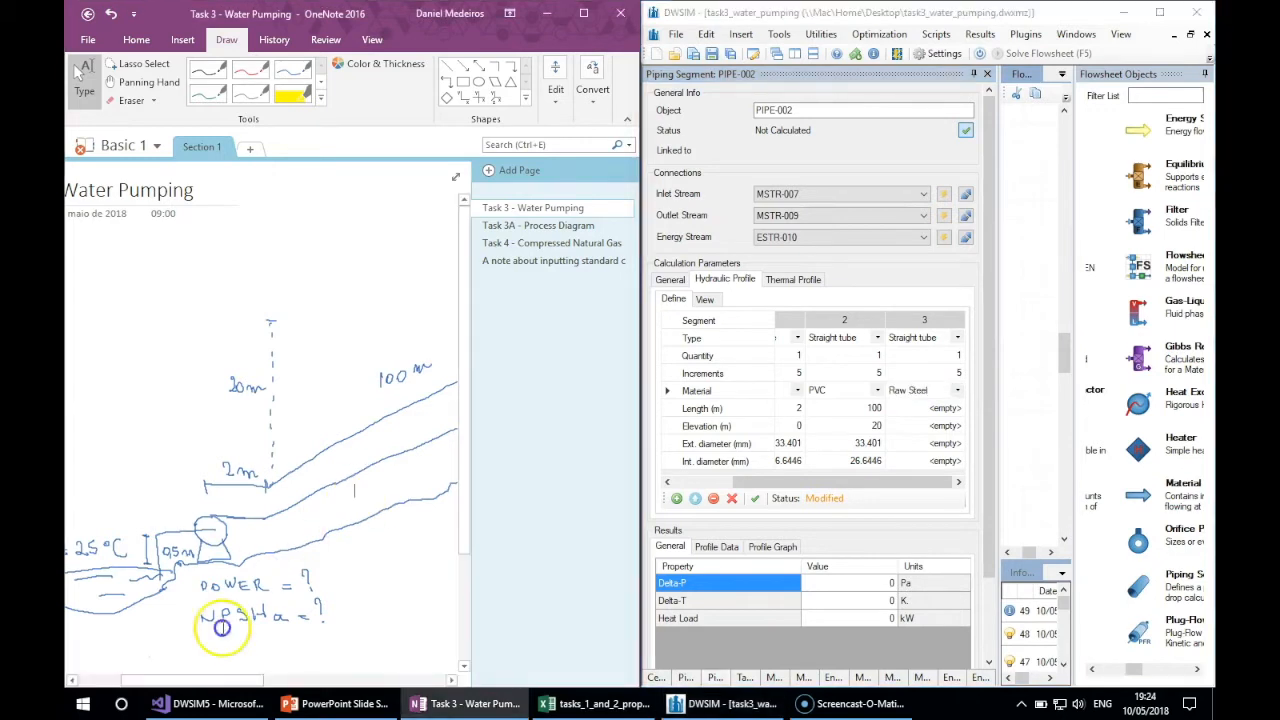
drag(200, 679, 355, 678)
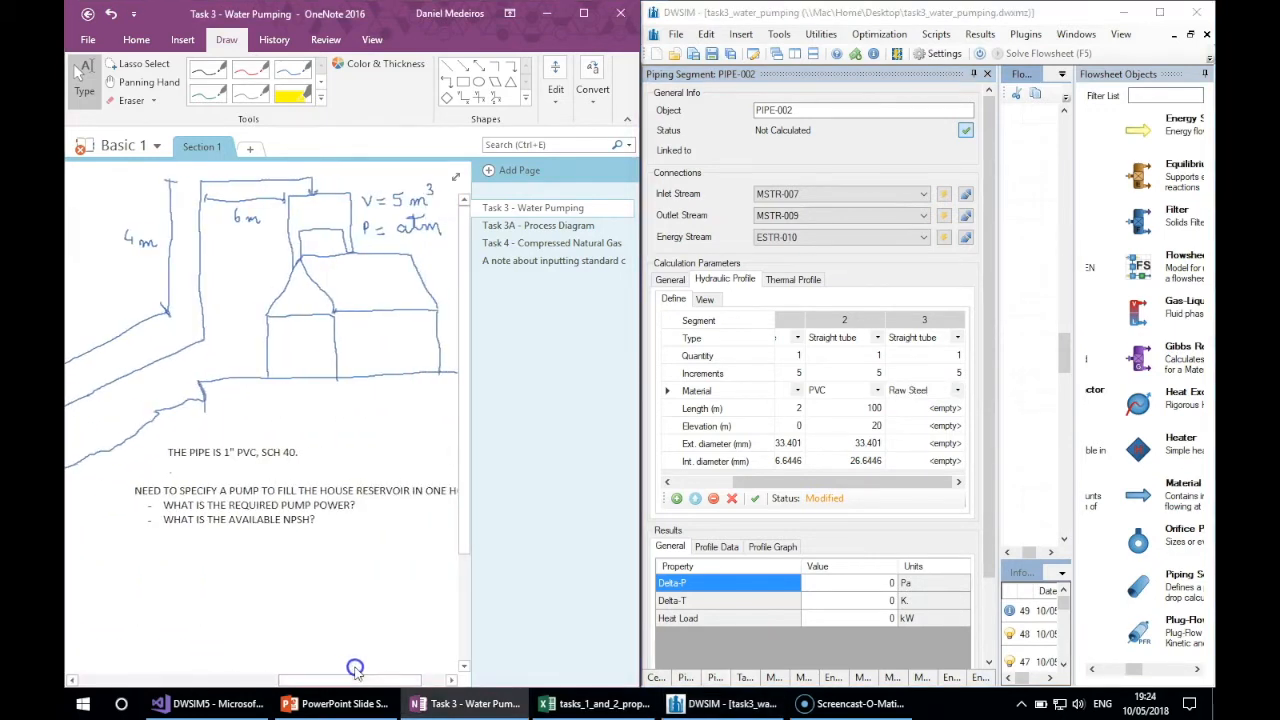
click(955, 383)
click(957, 390)
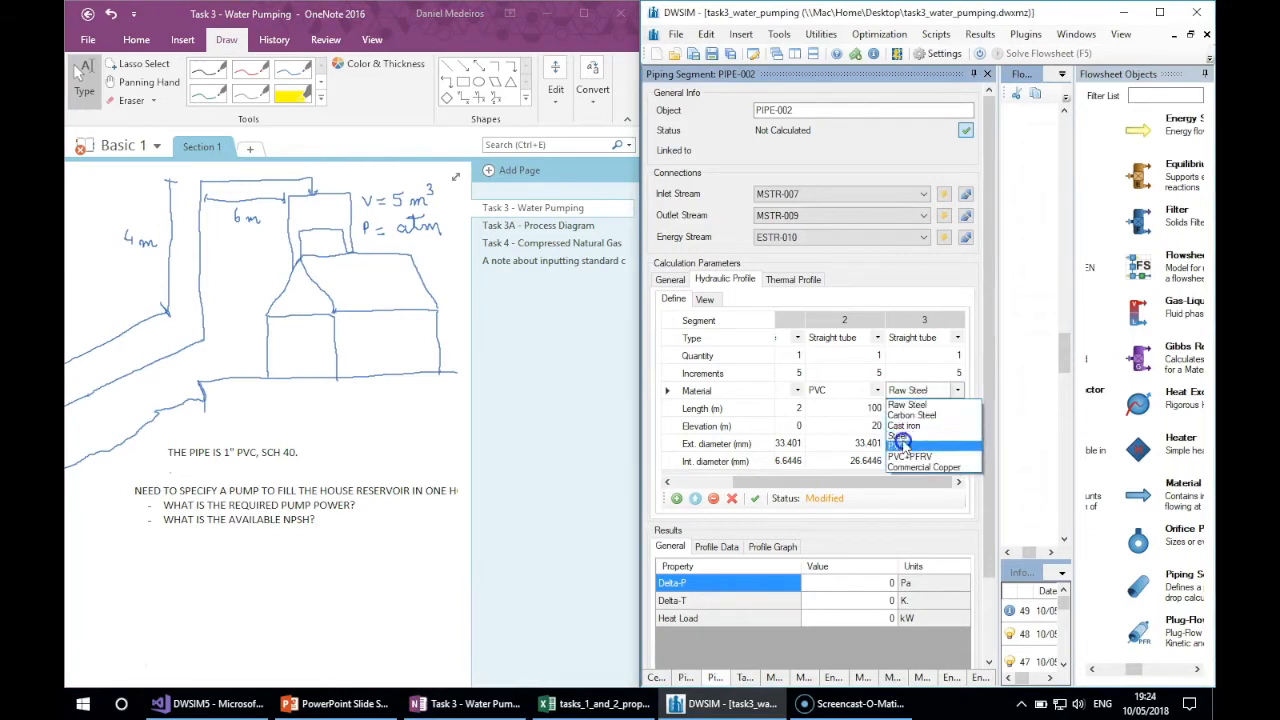
click(900, 445)
- Set both the length and the elevation of segment 3 to 4 m
click(914, 408)
text(4)
key(Return)
text(4)
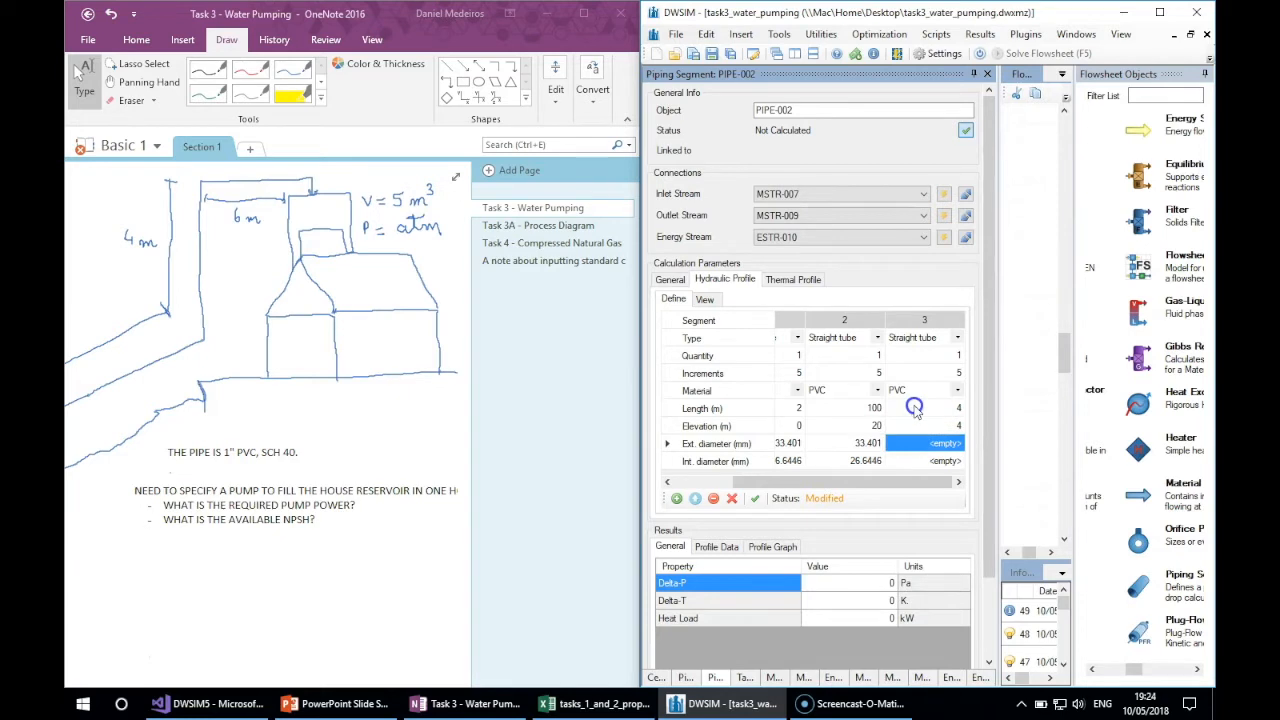
- Assign the standard 1" STD / 40 / 40S diameters to segment 3
right_click(928, 446)
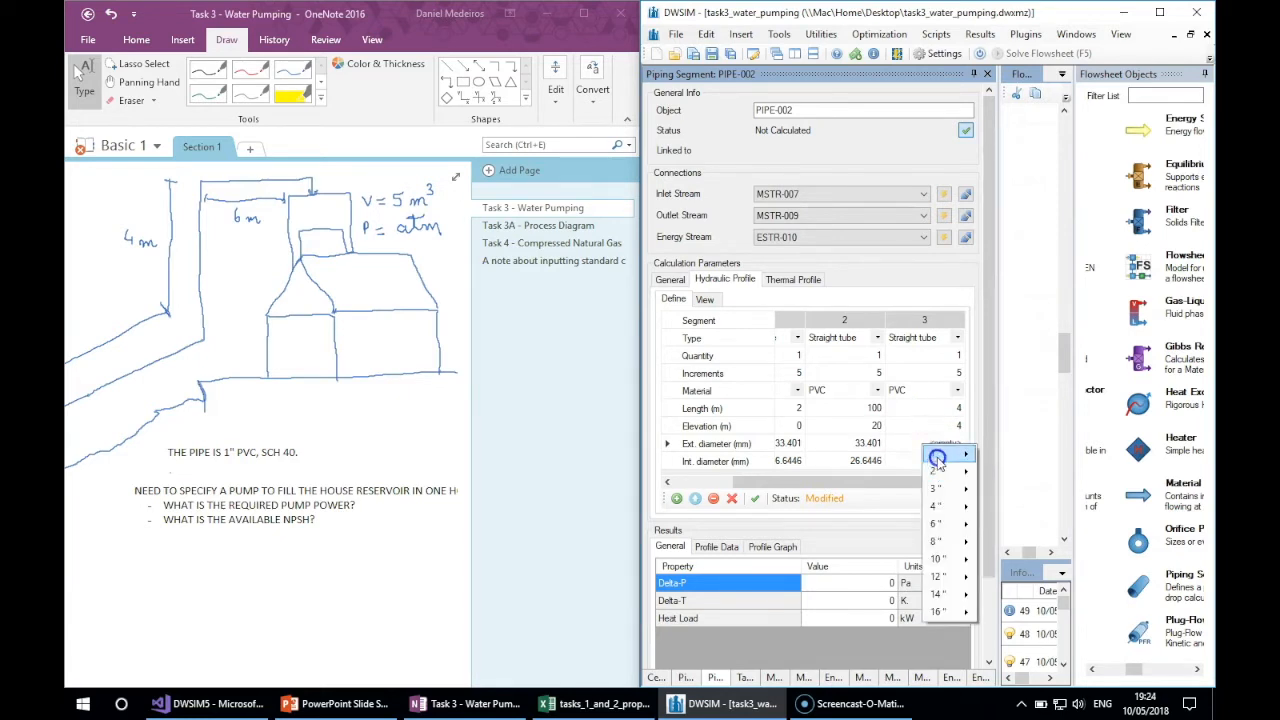
mouse_move(937, 456)
click(1030, 488)
click(945, 426)
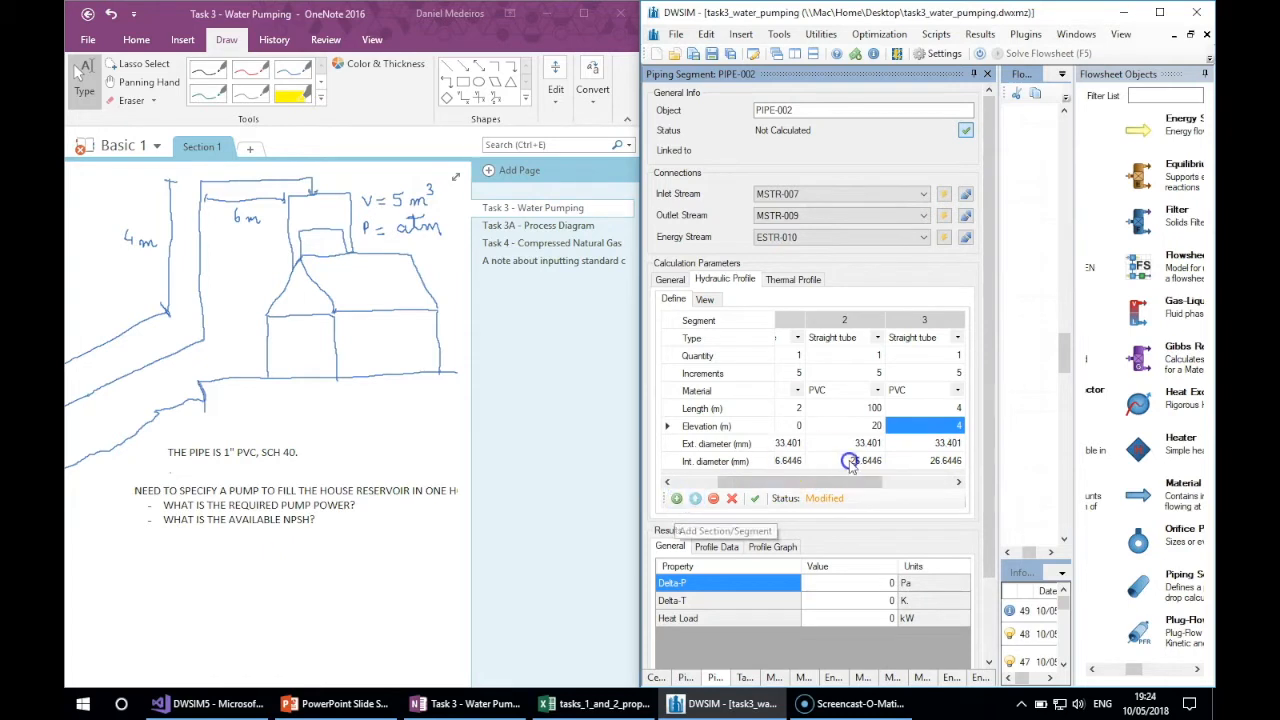
- Add a fourth segment to PIPE-002 and set its material to PVC
click(900, 481)
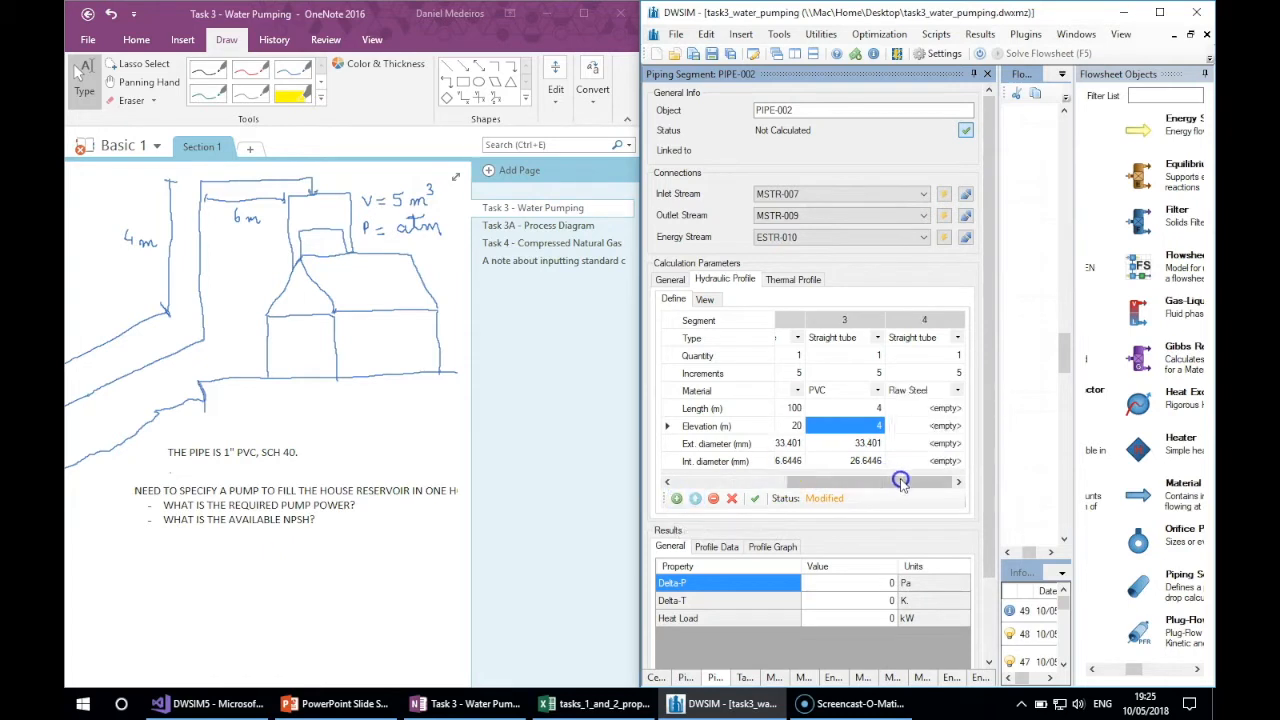
click(940, 408)
click(925, 390)
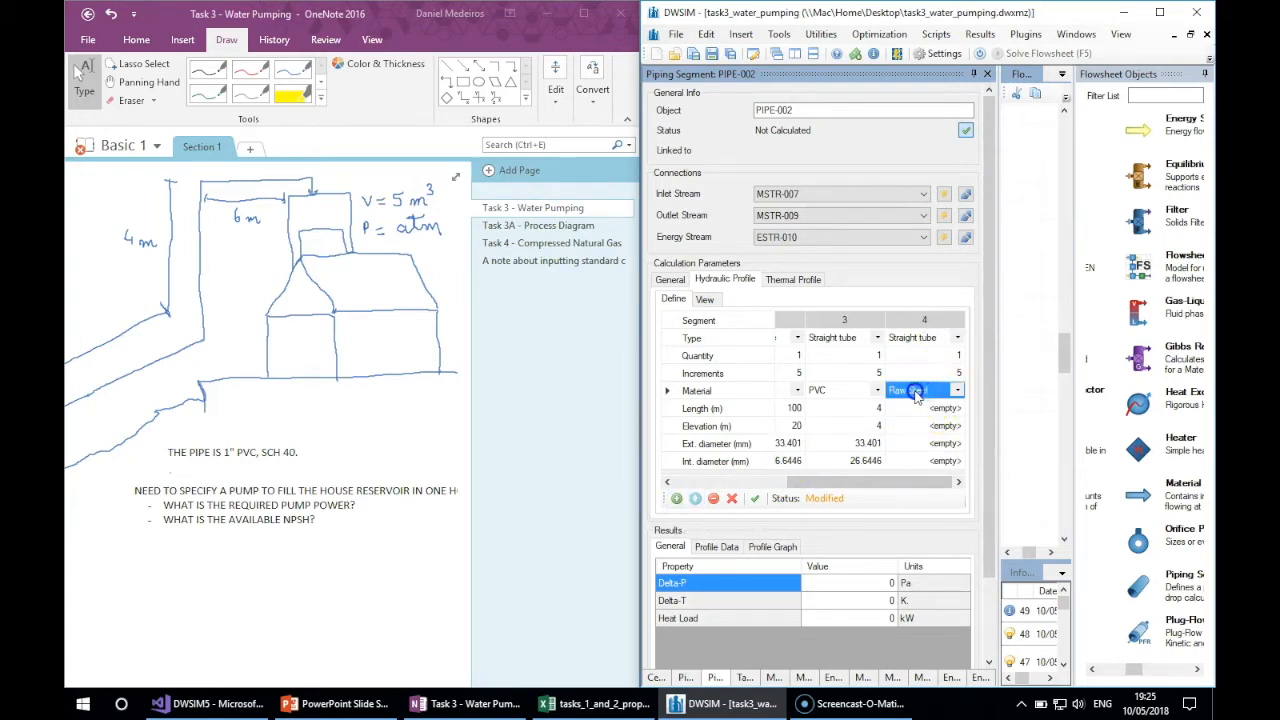
click(956, 390)
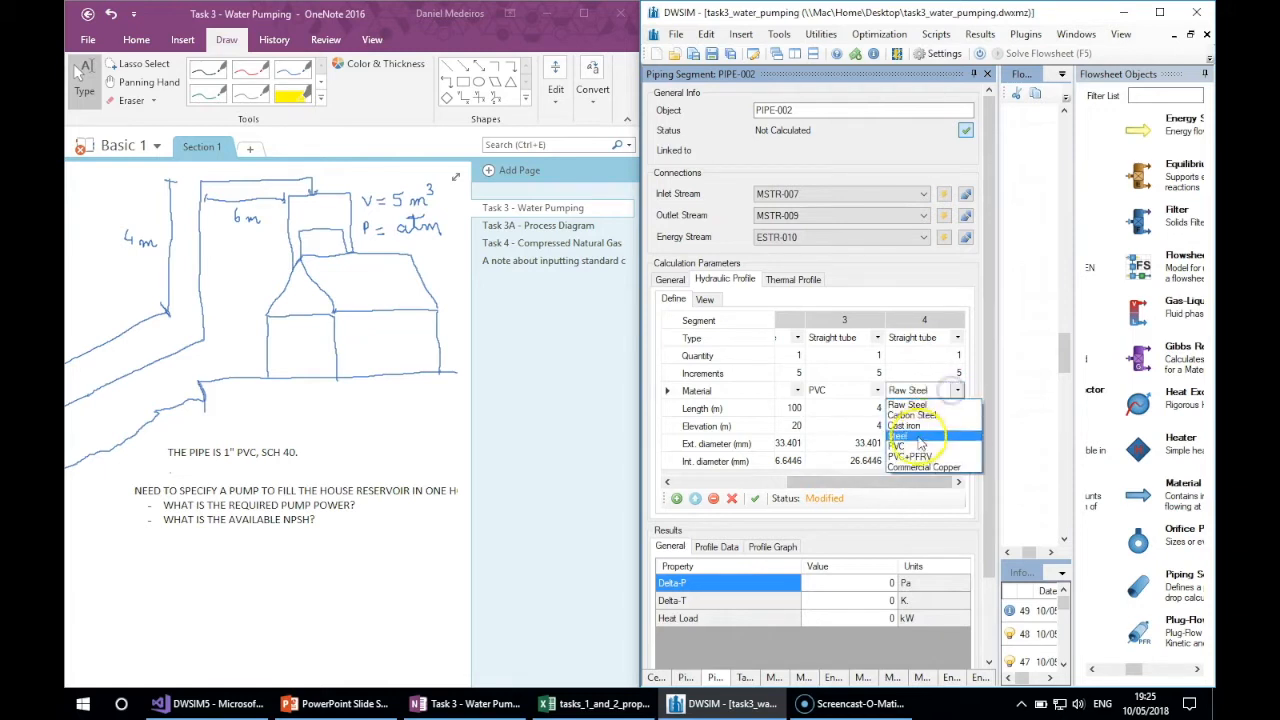
click(918, 446)
- Set the length of segment 4 to 6 m and its elevation to 0 m
click(918, 410)
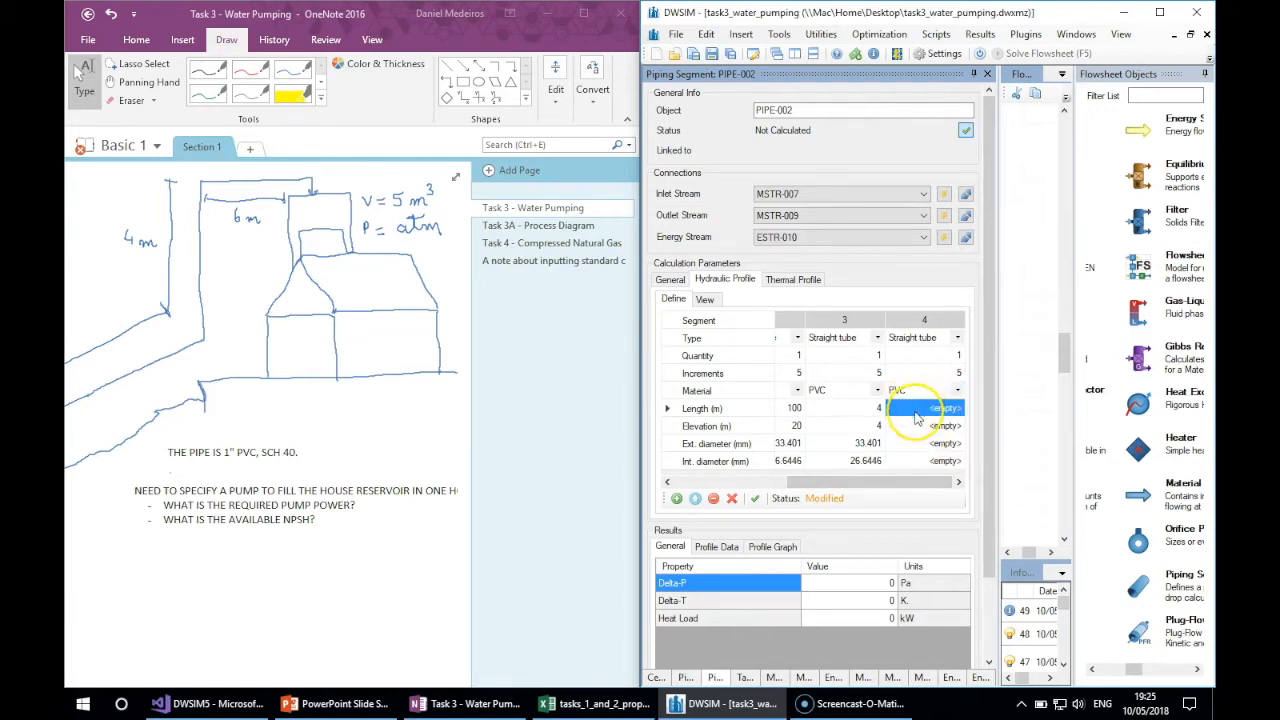
text(6)
key(Return)
text(0)
key(Return)
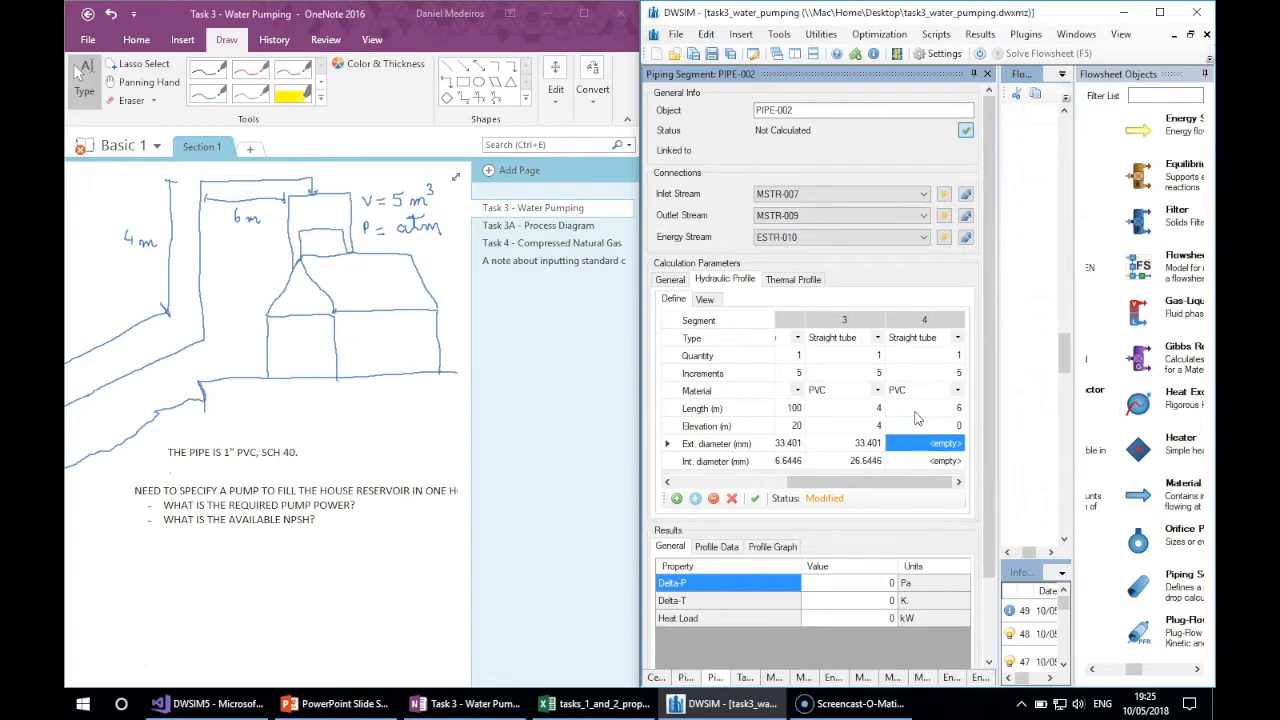
- Assign the standard 1" STD / 40 / 40S diameters to segment 4
click(930, 440)
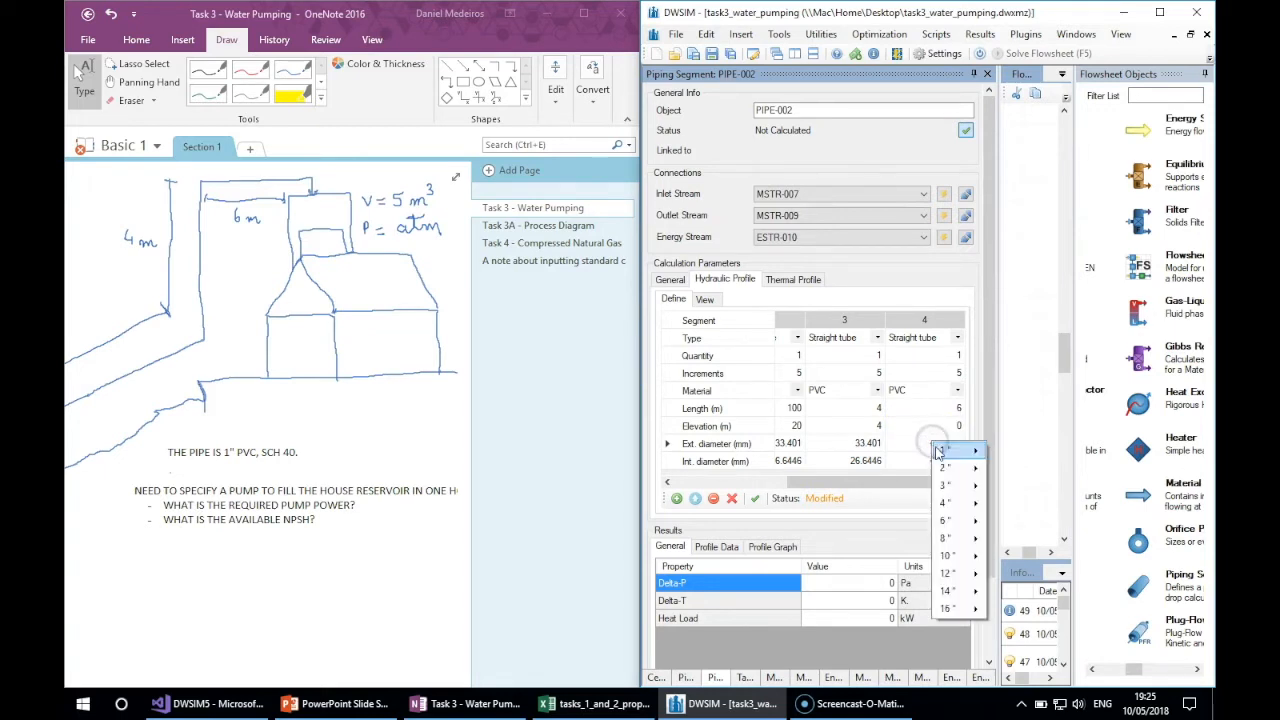
mouse_move(940, 453)
click(1040, 486)
click(903, 406)
- Apply the hydraulic profile of PIPE-002 and view its Horizontal Distance vs. Elevation plot
click(738, 448)
click(758, 498)
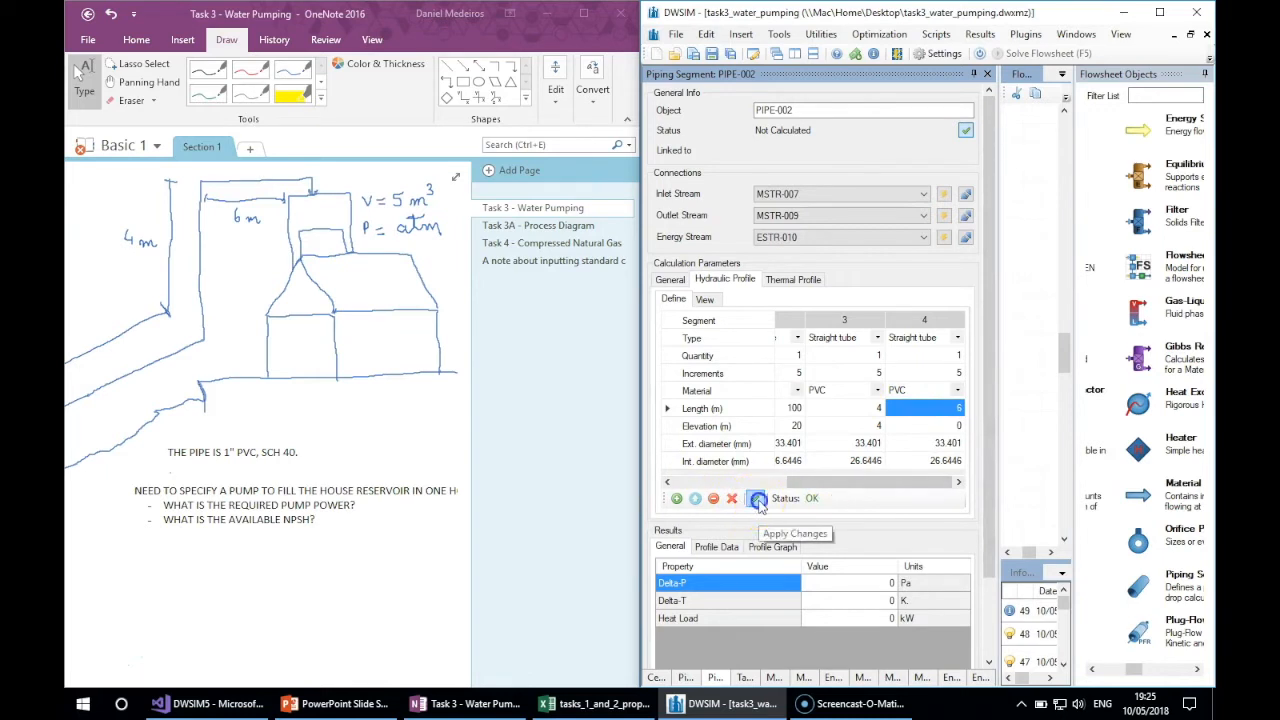
click(706, 300)
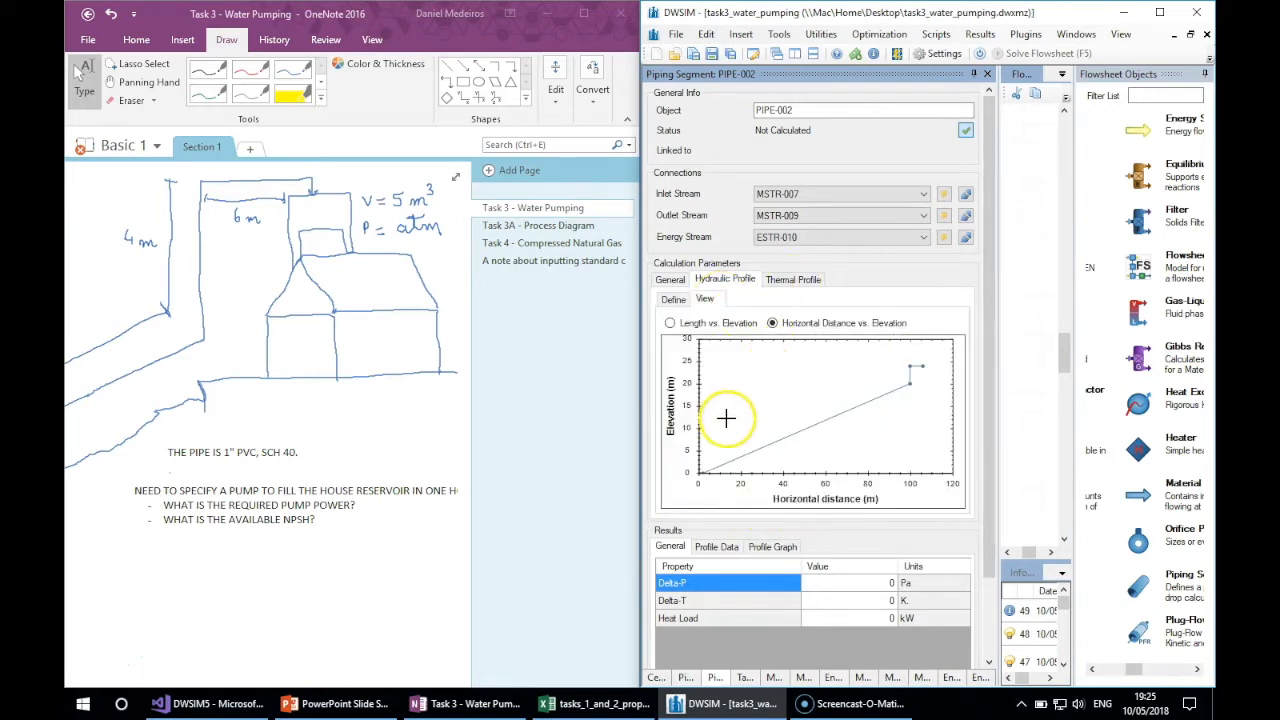
click(703, 301)
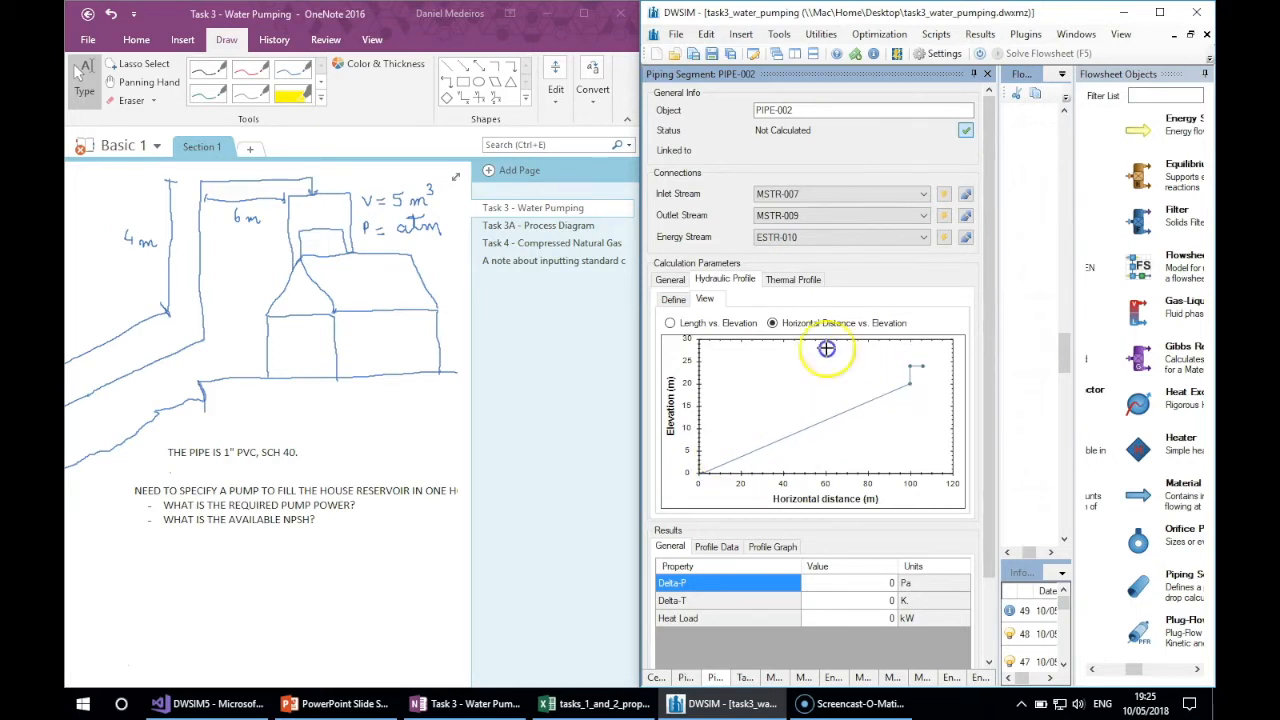
- Review the general calculation parameters, hydraulic profile definition and thermal profile of PIPE-002
click(674, 299)
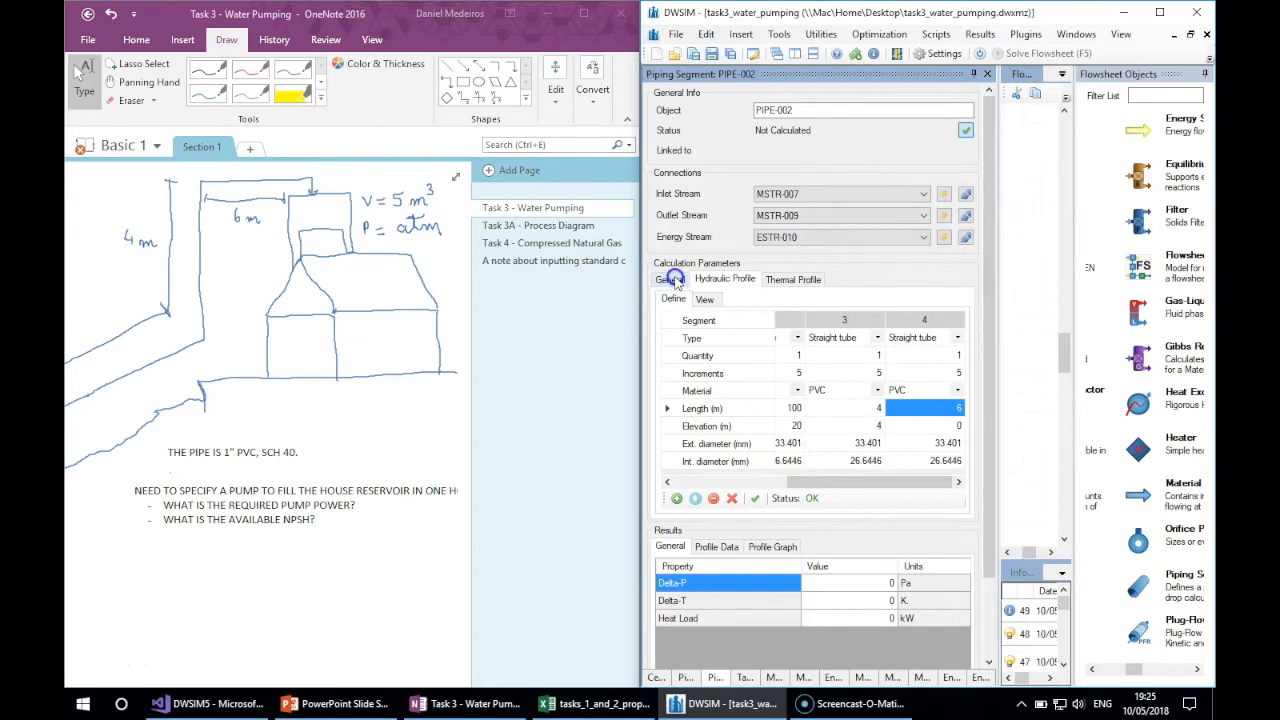
click(670, 279)
click(752, 349)
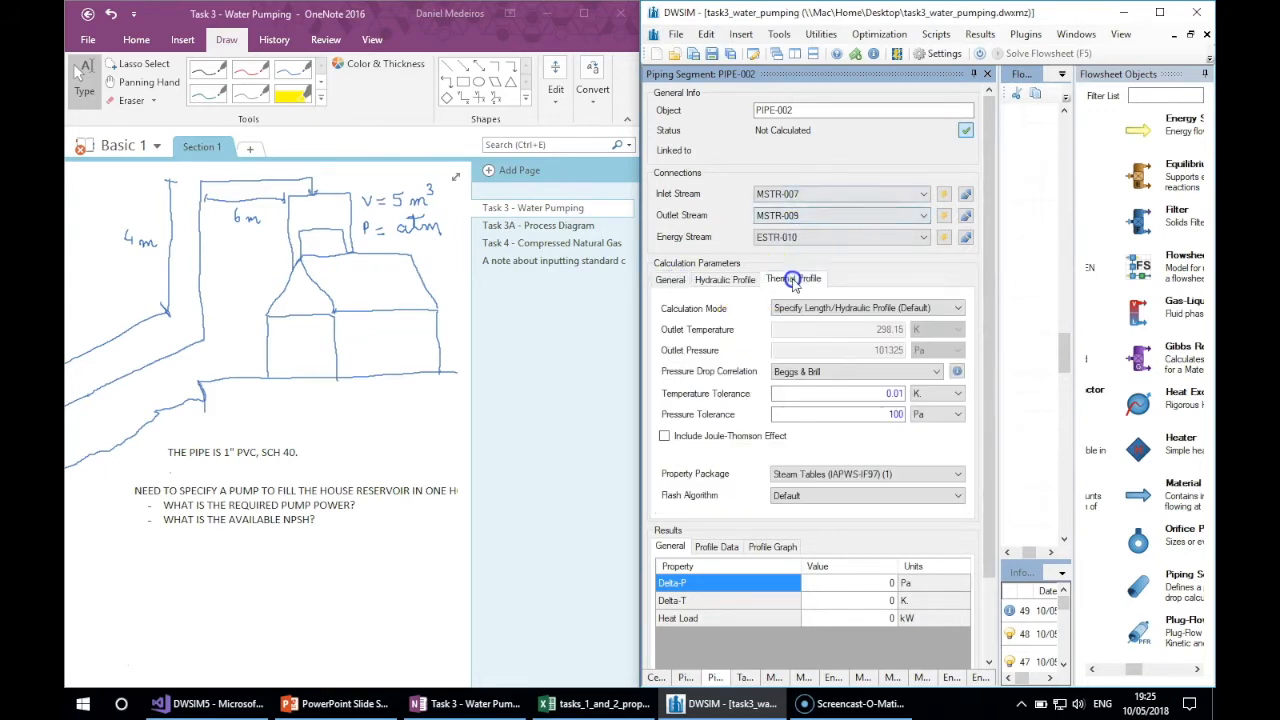
click(793, 281)
click(742, 311)
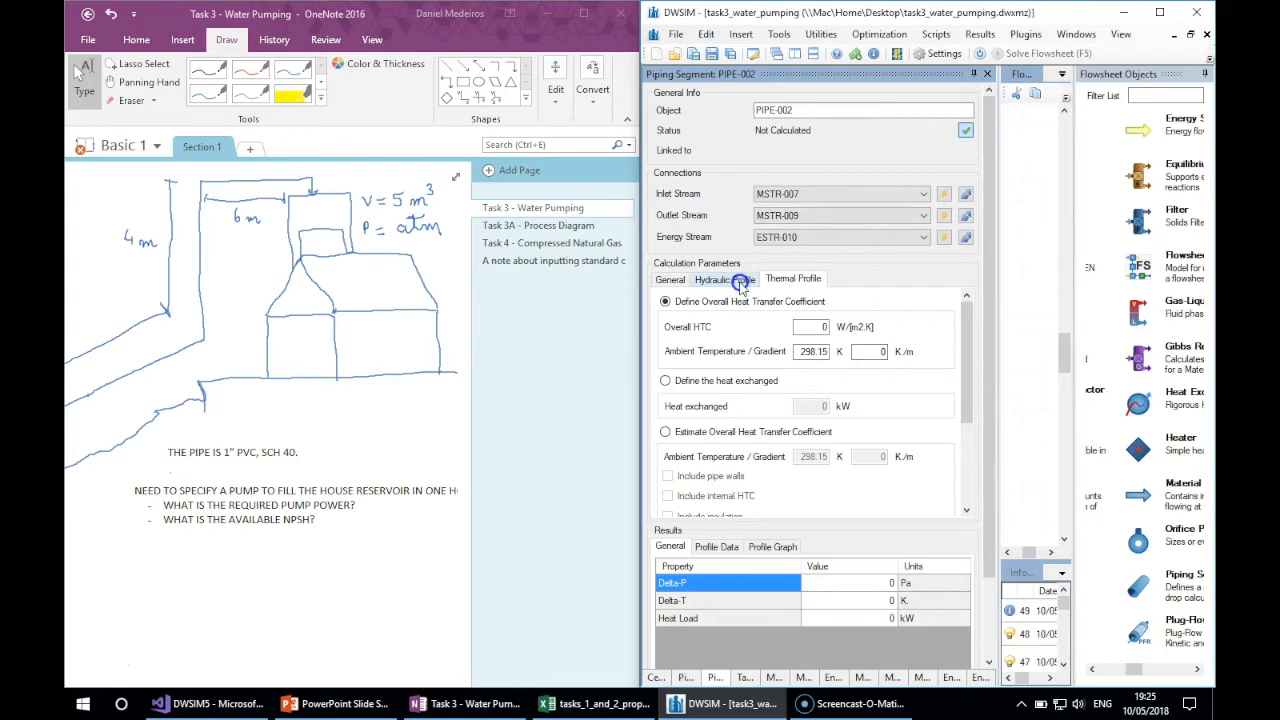
click(740, 283)
click(792, 281)
click(741, 284)
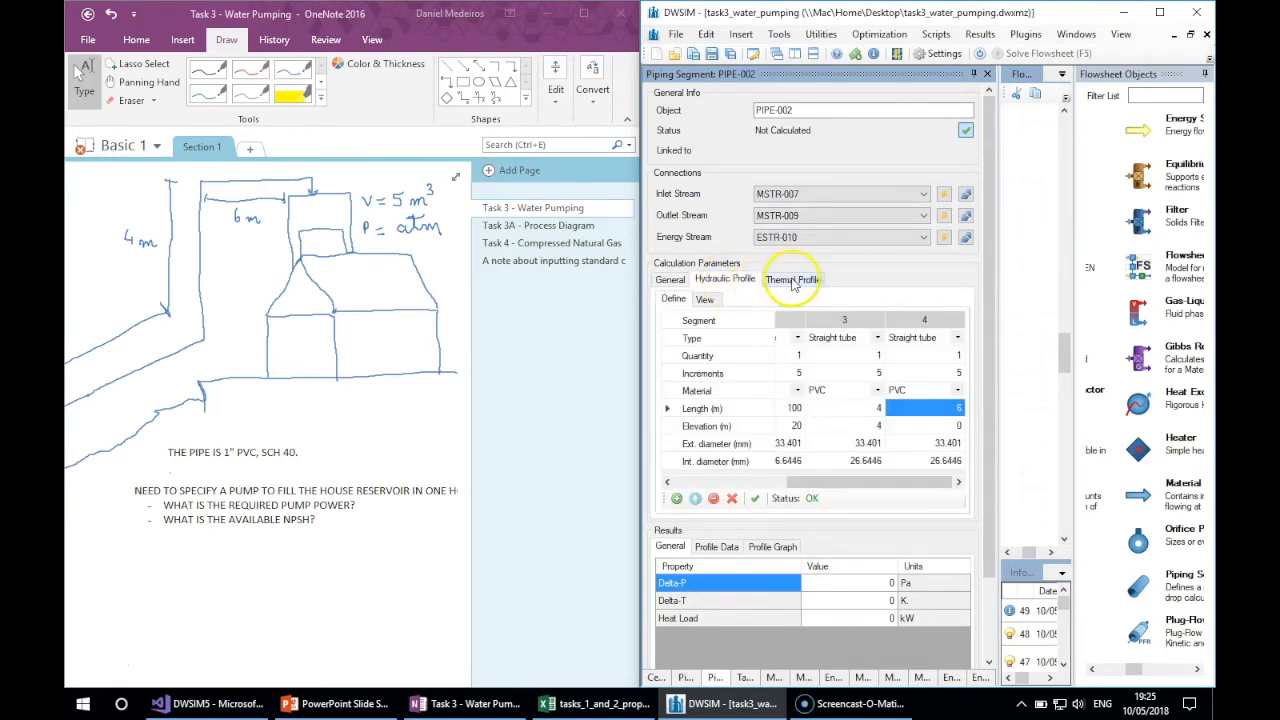
click(794, 280)
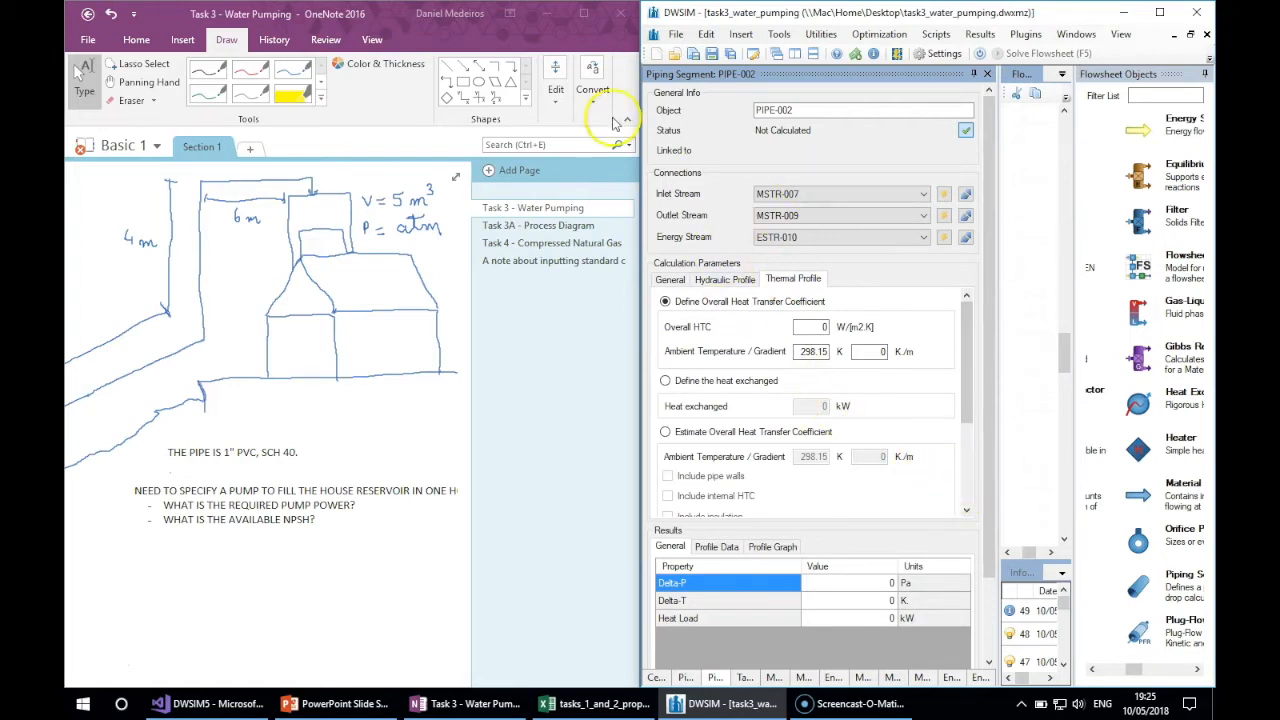
- Maximize the OneNote window with the task sketch, switch to DWSIM and maximize its window
click(583, 13)
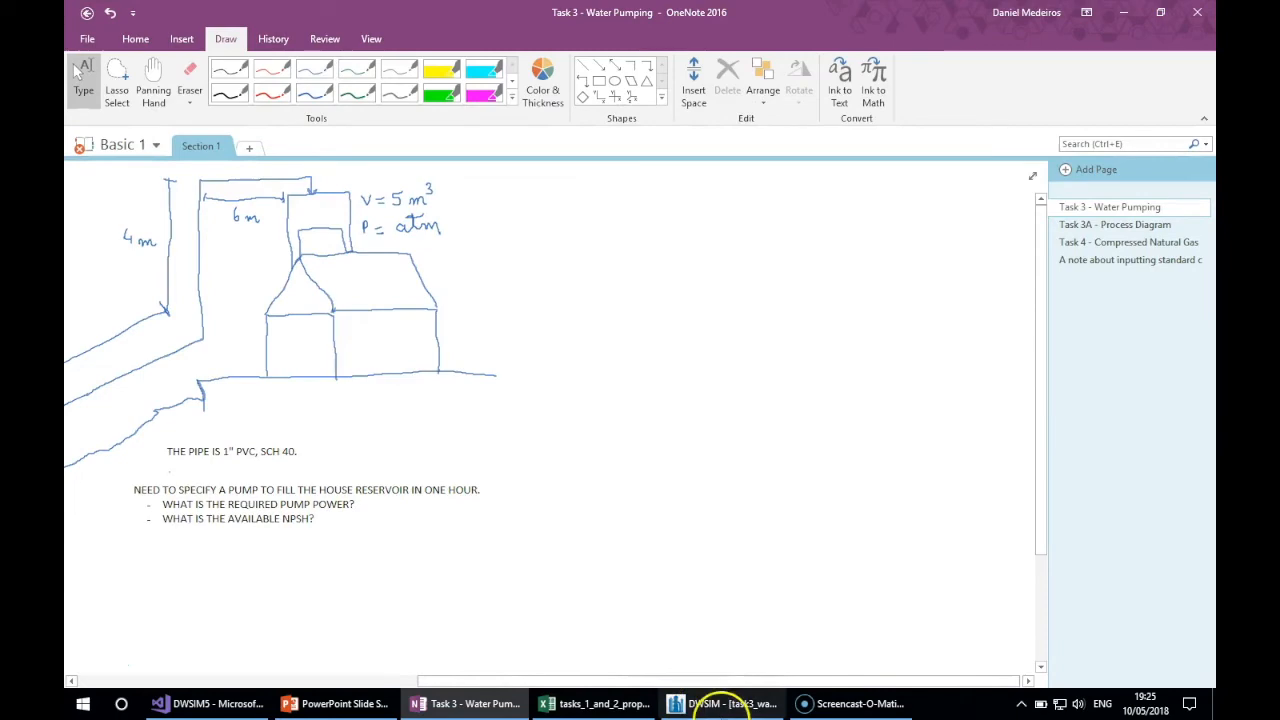
click(720, 702)
click(1160, 14)
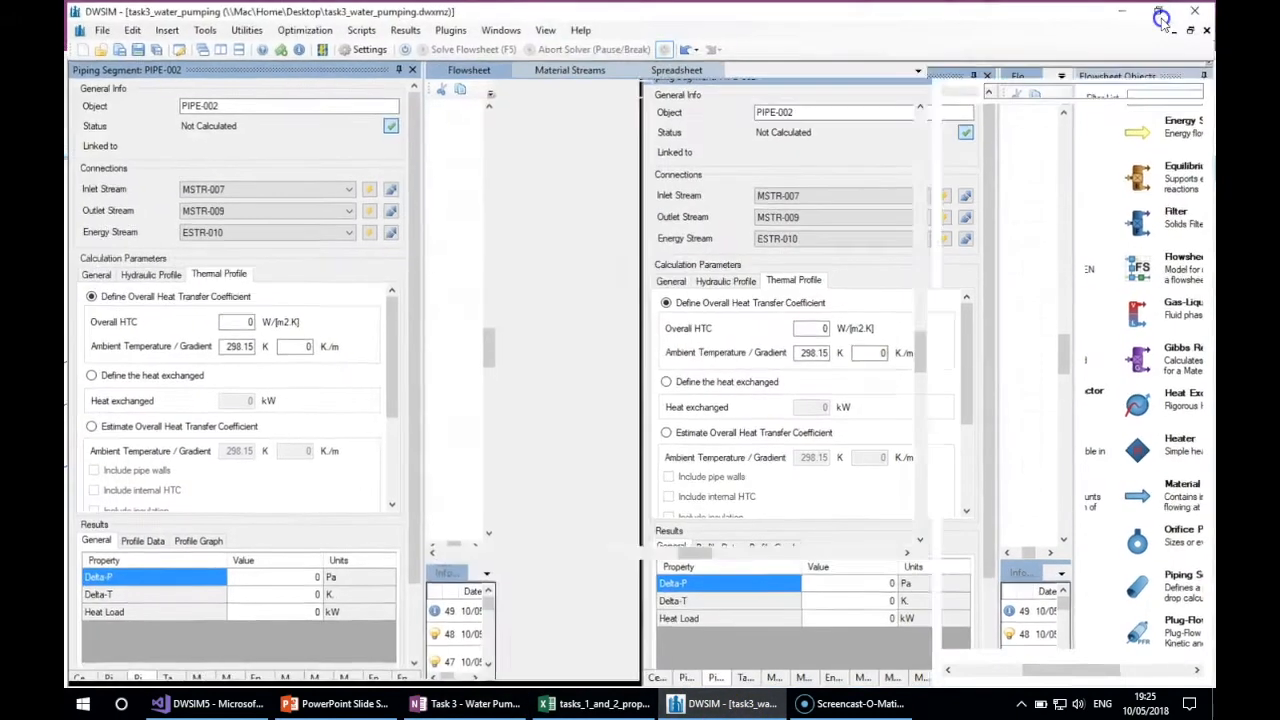
- Open TANK-003 for editing and collapse the Flowsheet Objects palette to enlarge the flowsheet area
click(873, 258)
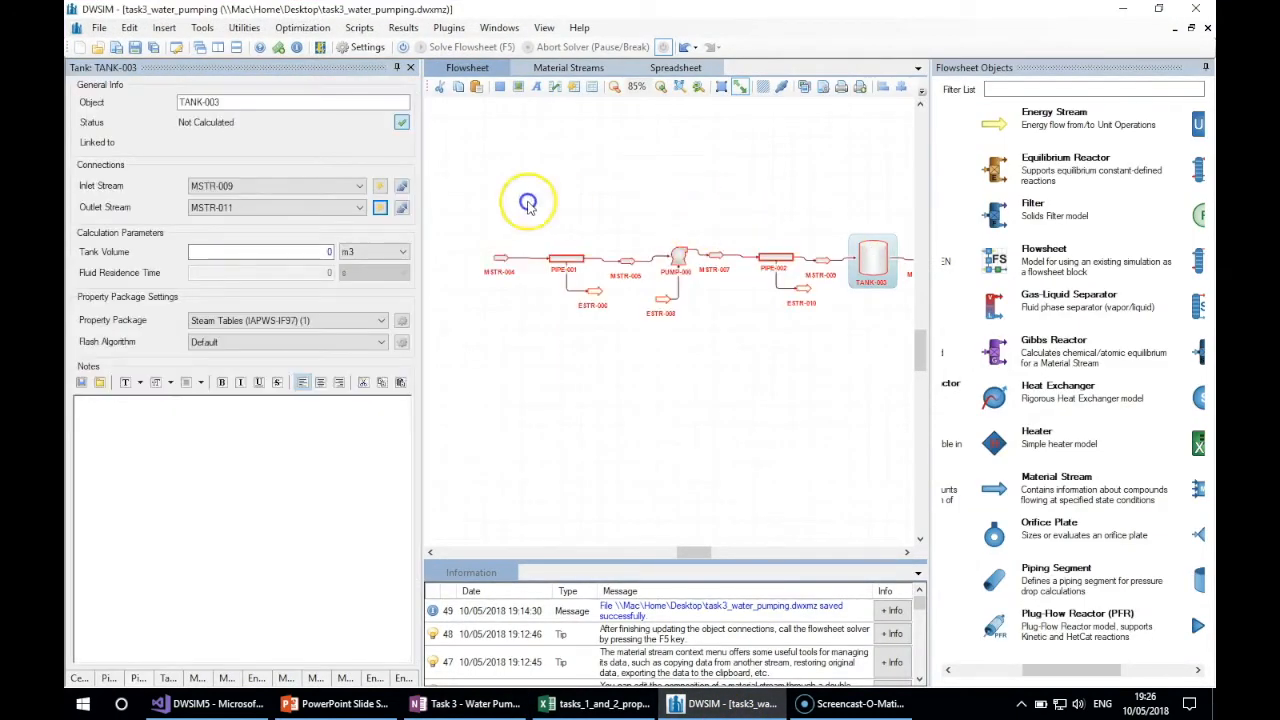
click(1205, 67)
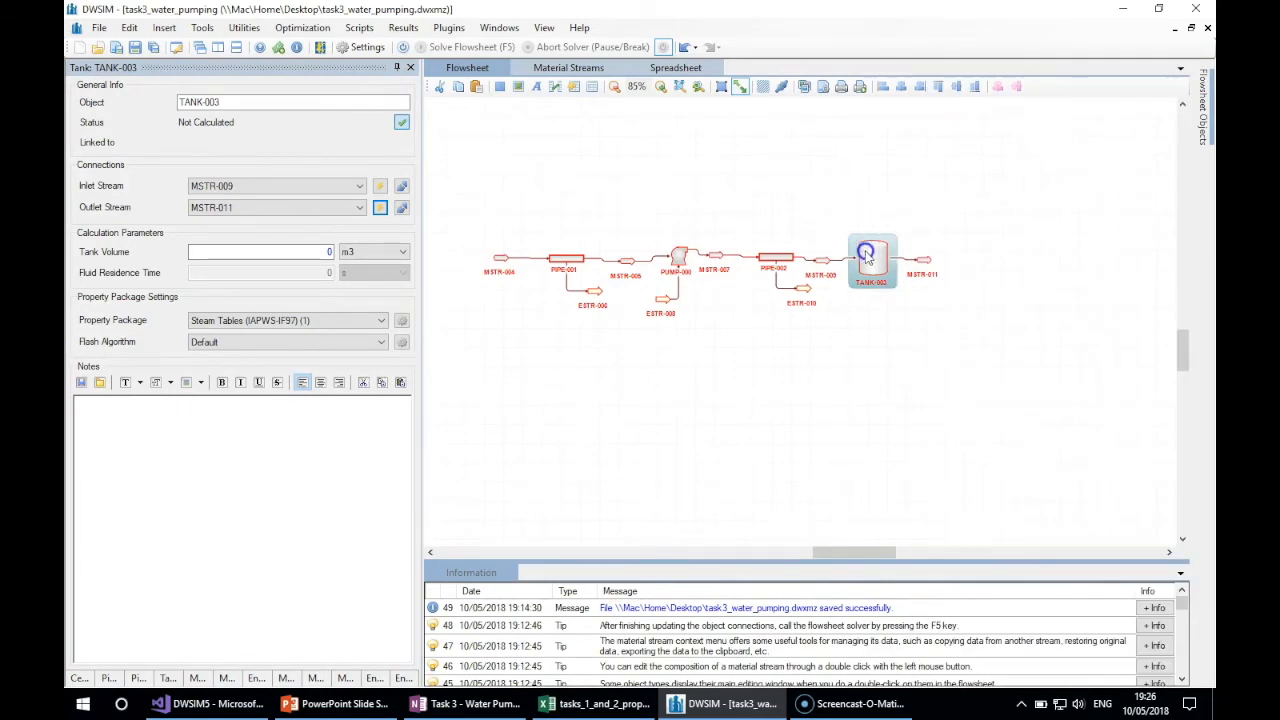
click(300, 251)
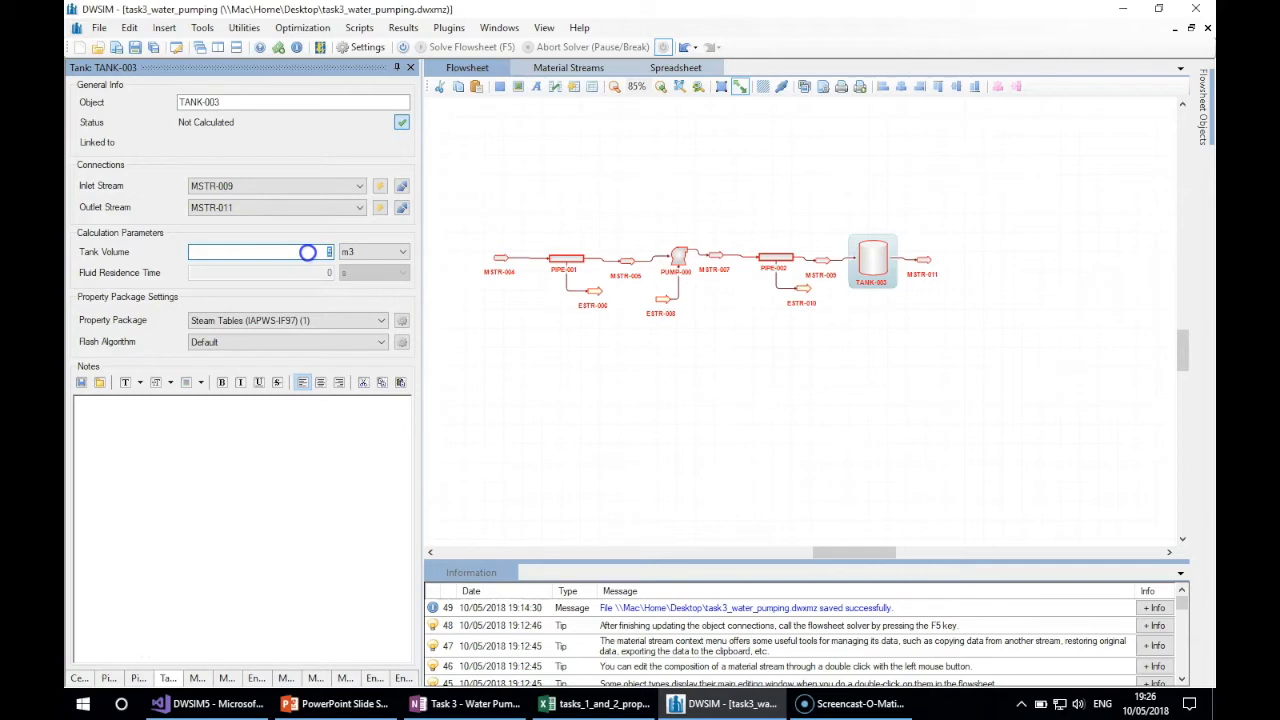
- Open inlet stream MSTR-004, activate the flowsheet calculator and solve the flowsheet
click(510, 260)
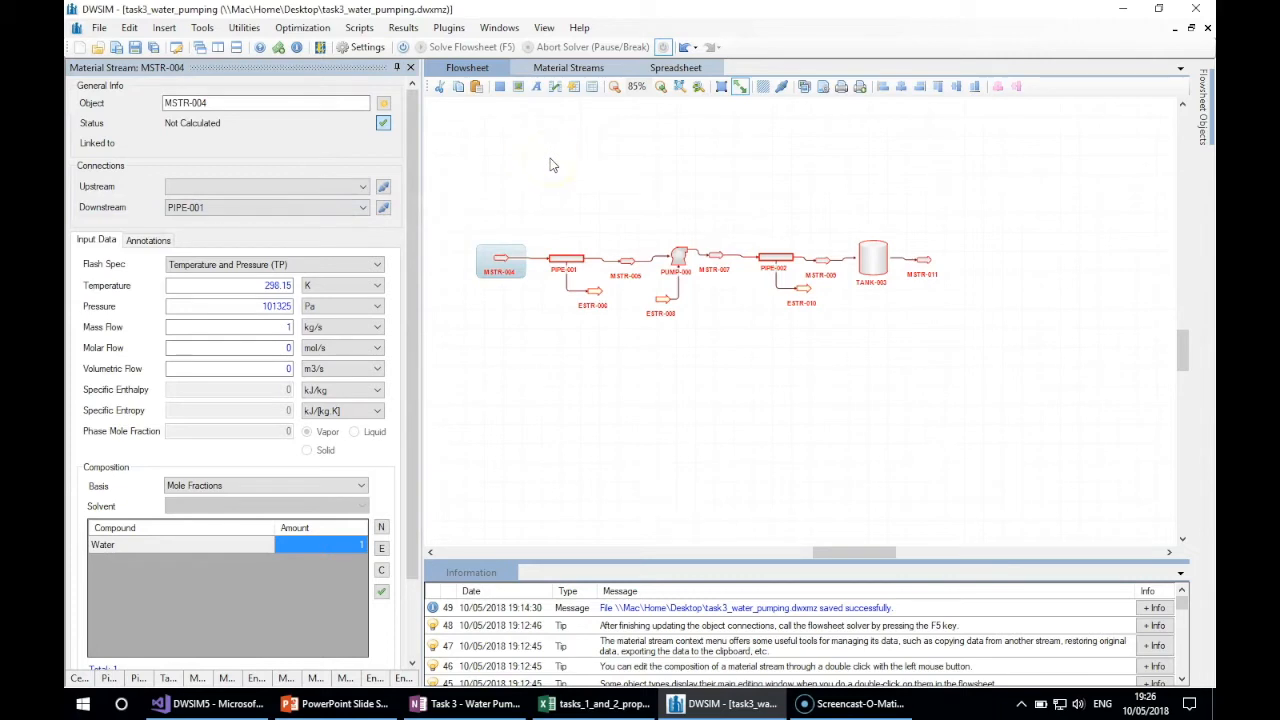
click(603, 178)
click(404, 48)
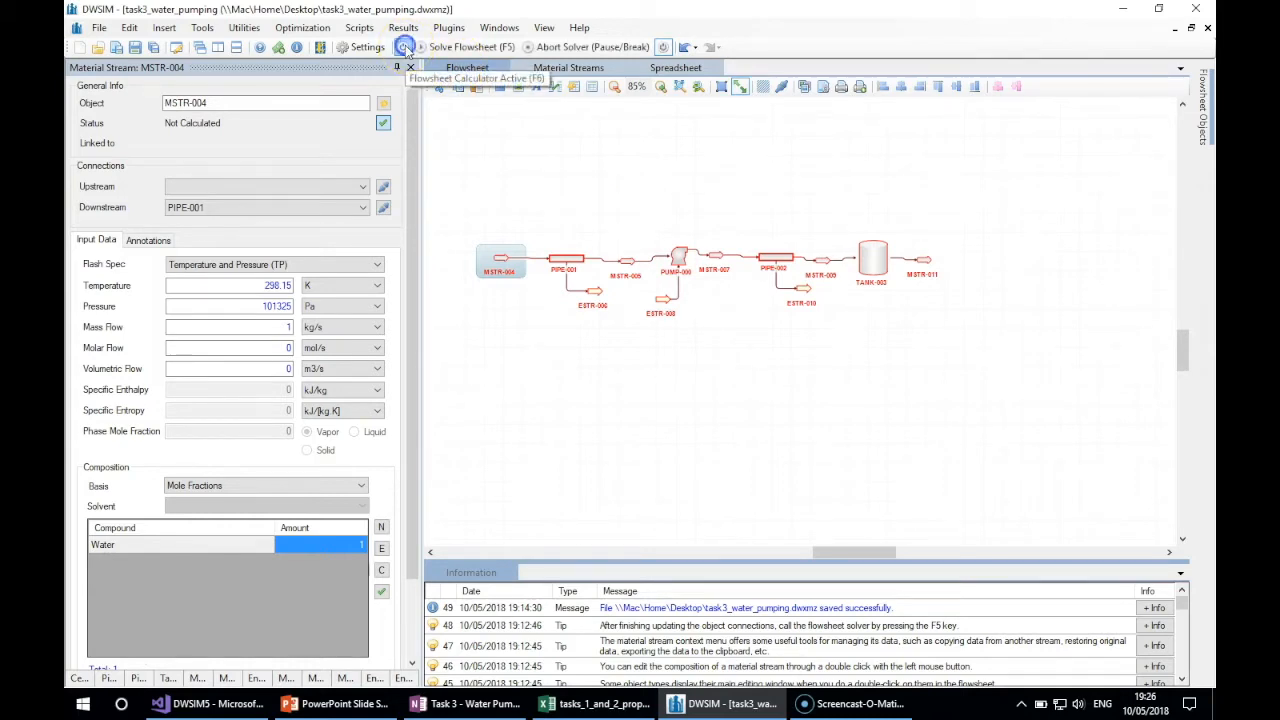
click(470, 48)
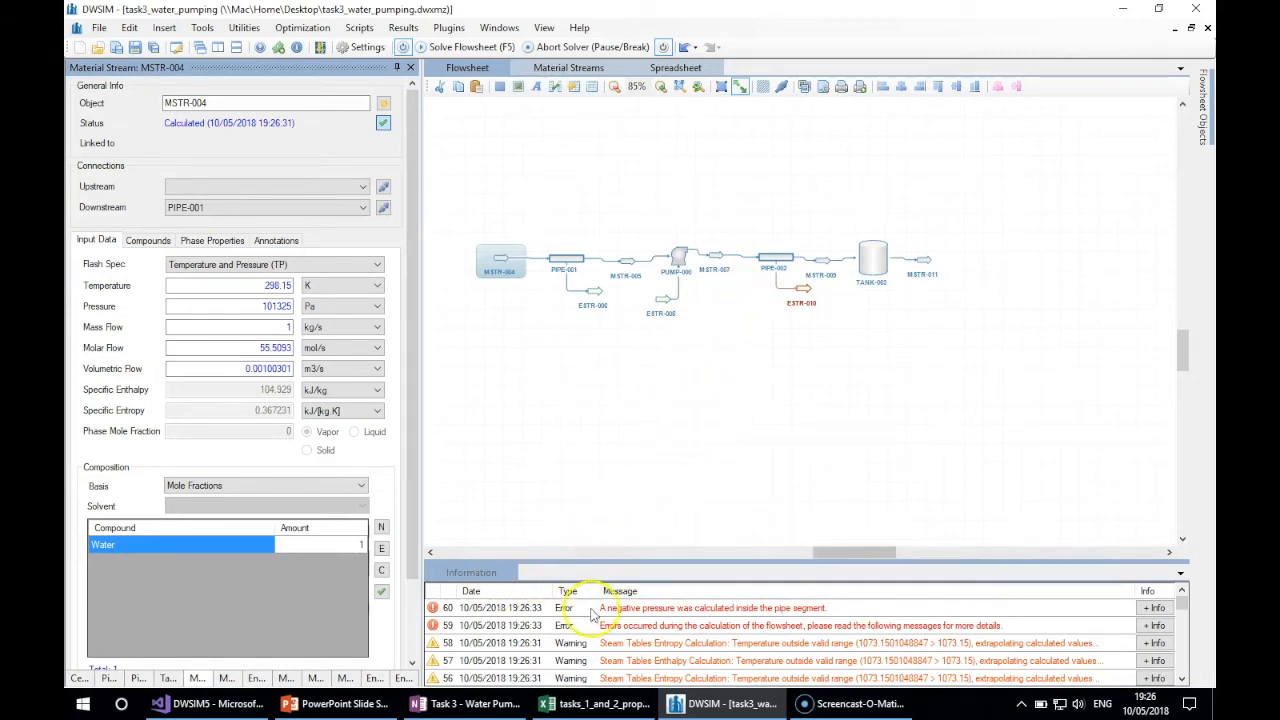
- Examine the latest solver error, check the objects around PIPE-002 and open the PUMP-000 parameters
click(621, 612)
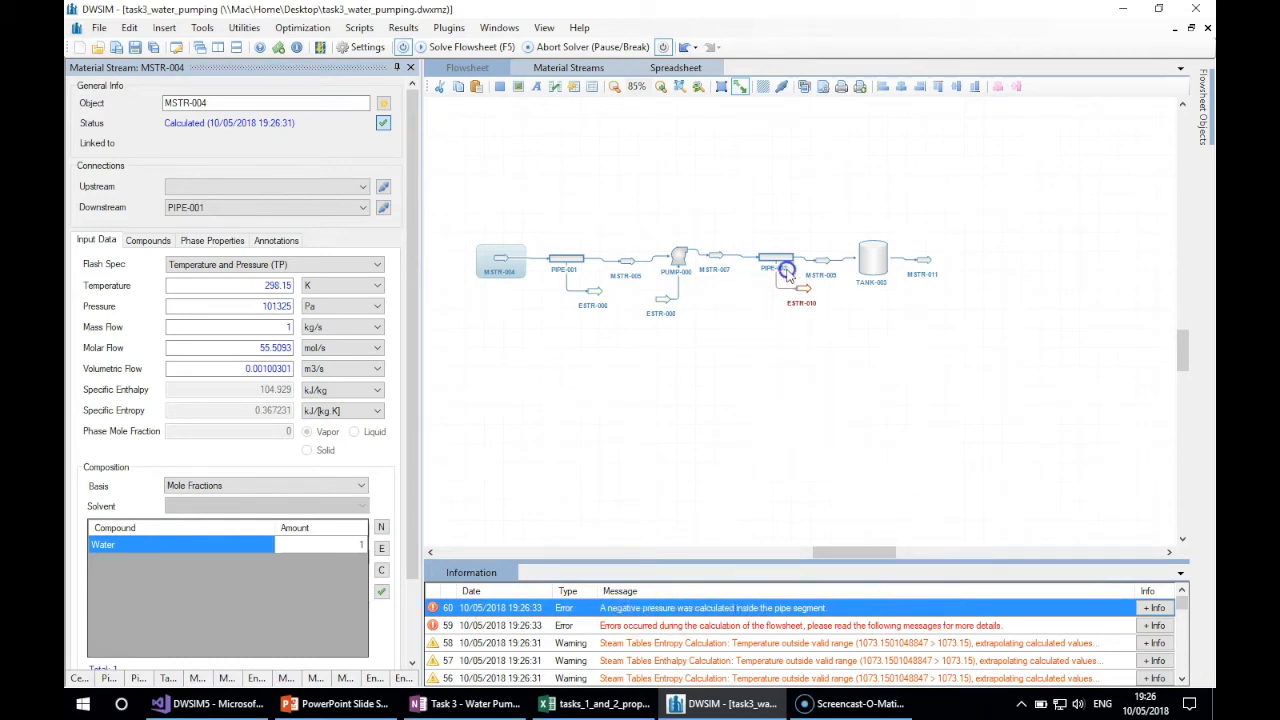
mouse_move(776, 263)
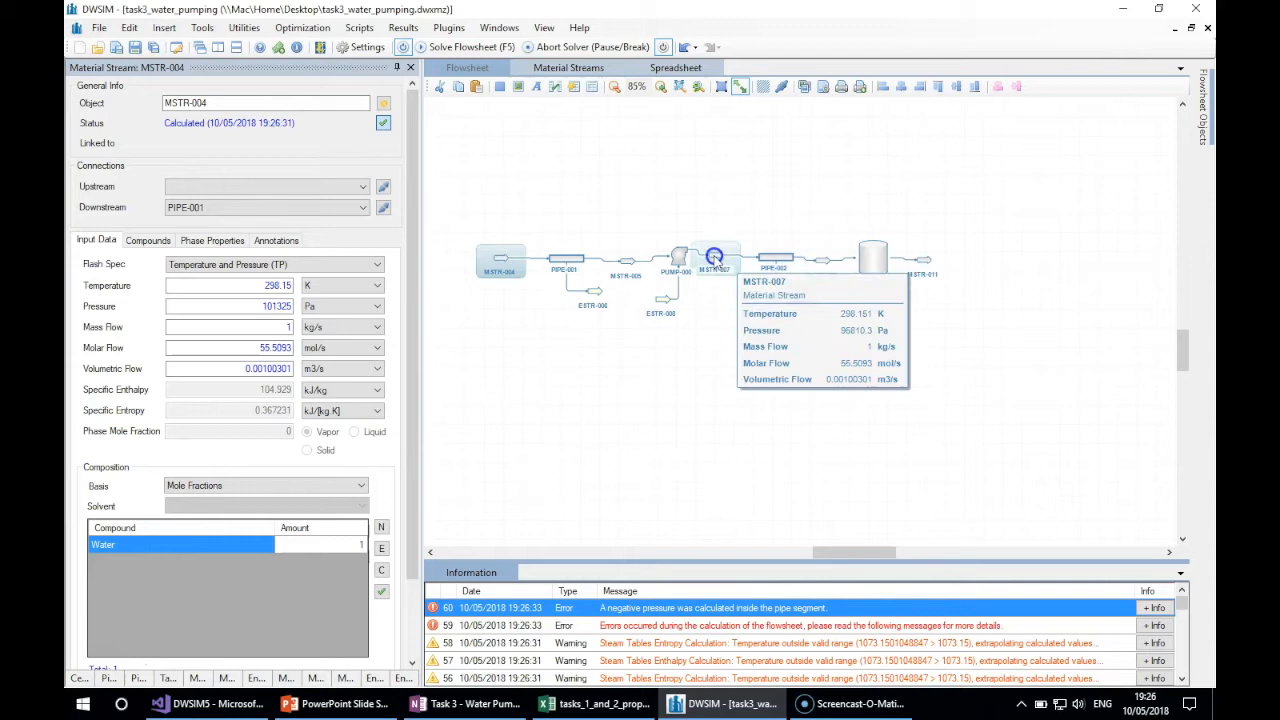
click(680, 260)
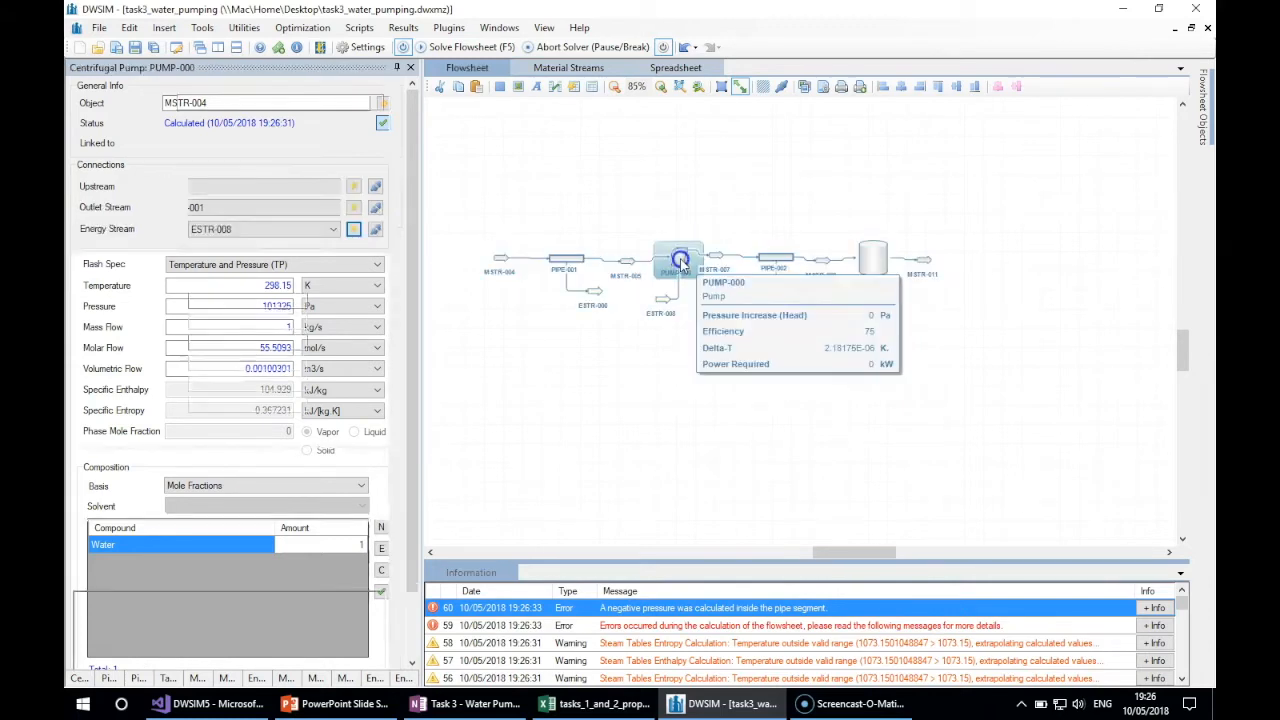
- Set the calculation type of PUMP-000 to Outlet Pressure after reviewing the available types
click(283, 300)
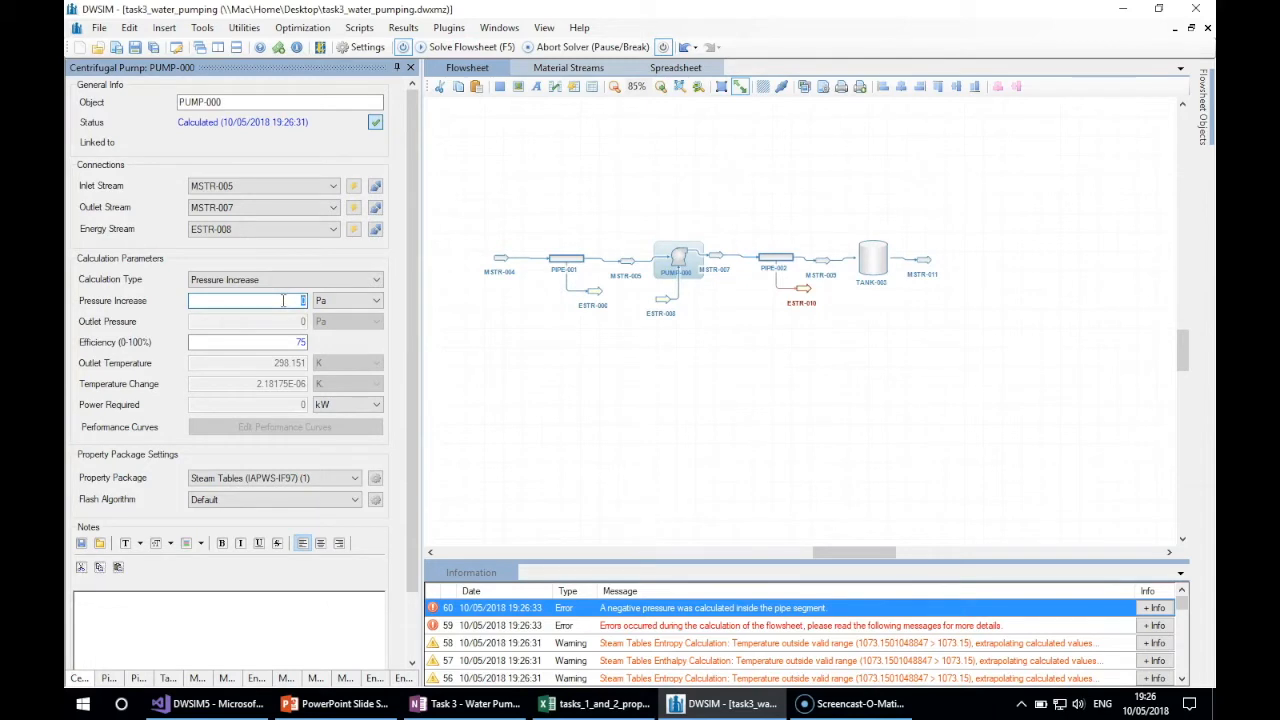
click(278, 280)
click(278, 280)
click(277, 300)
click(284, 279)
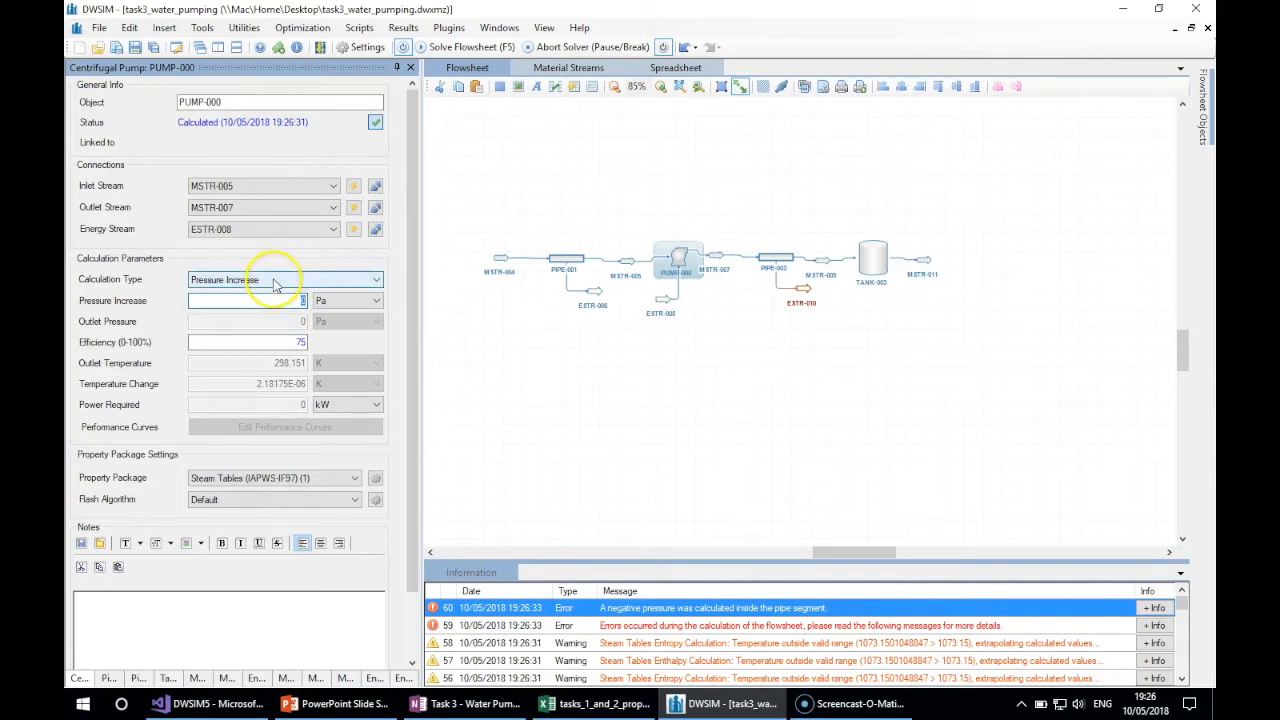
click(284, 281)
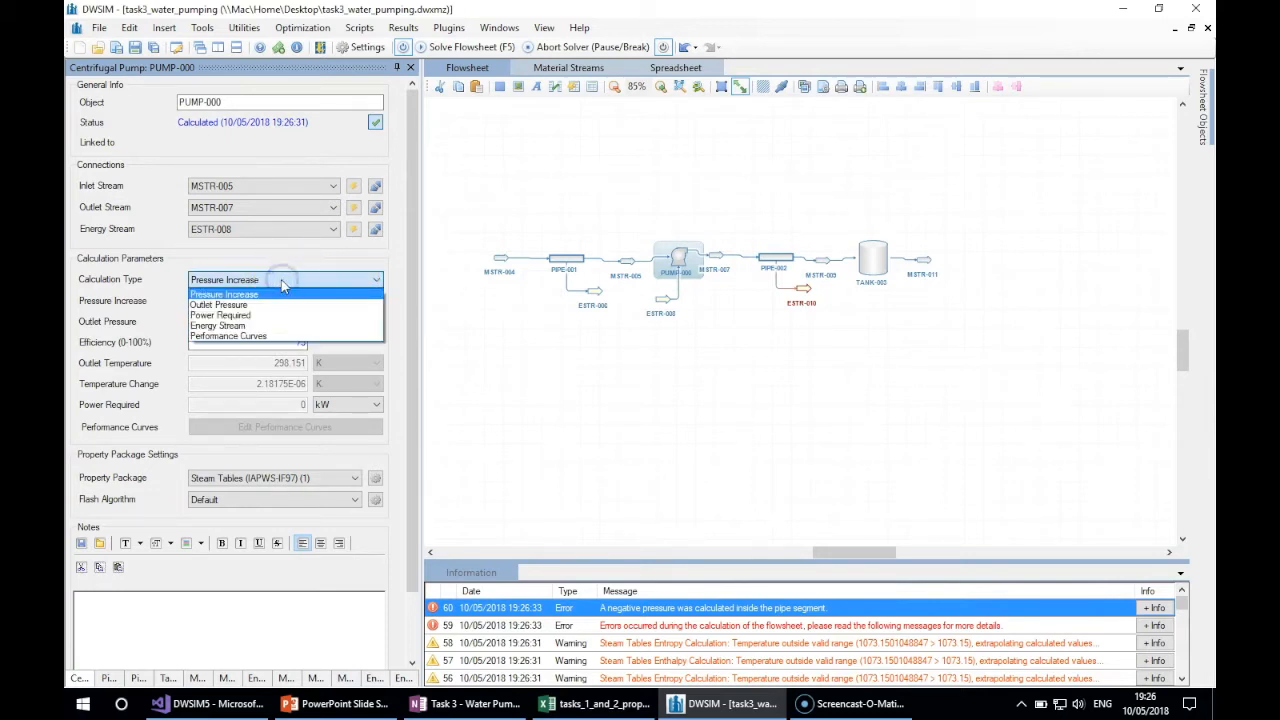
click(266, 283)
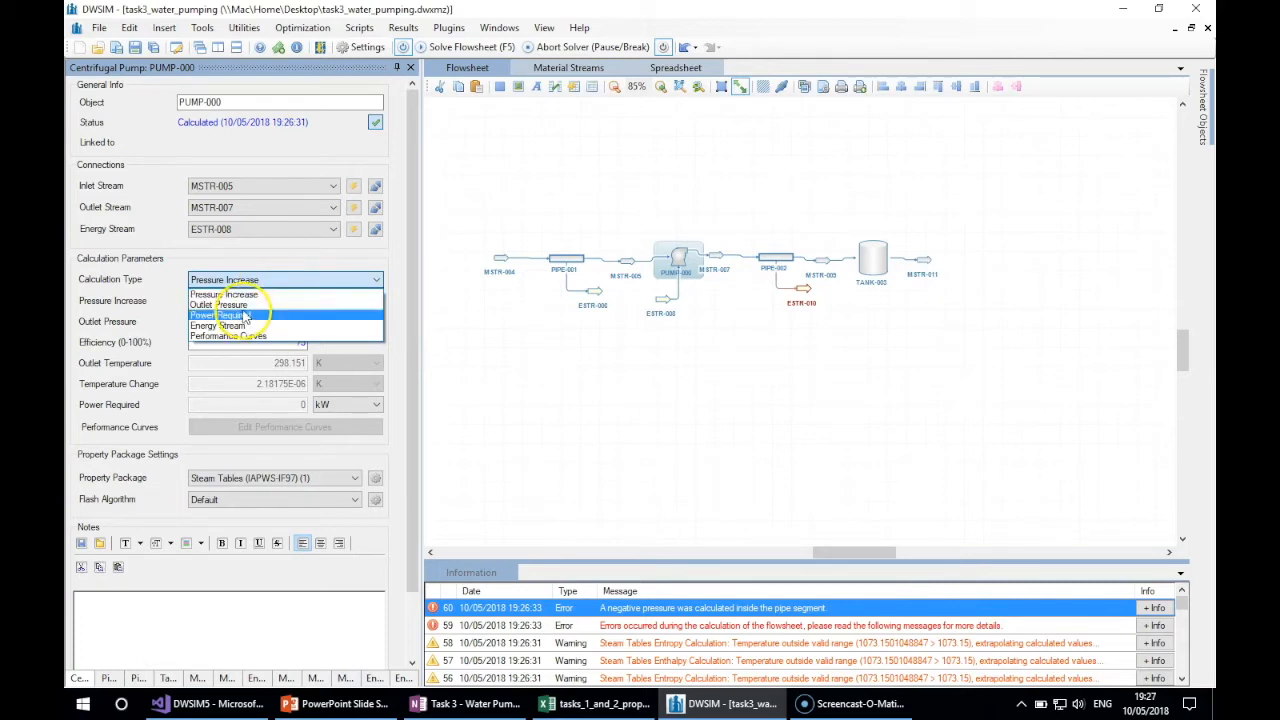
click(234, 309)
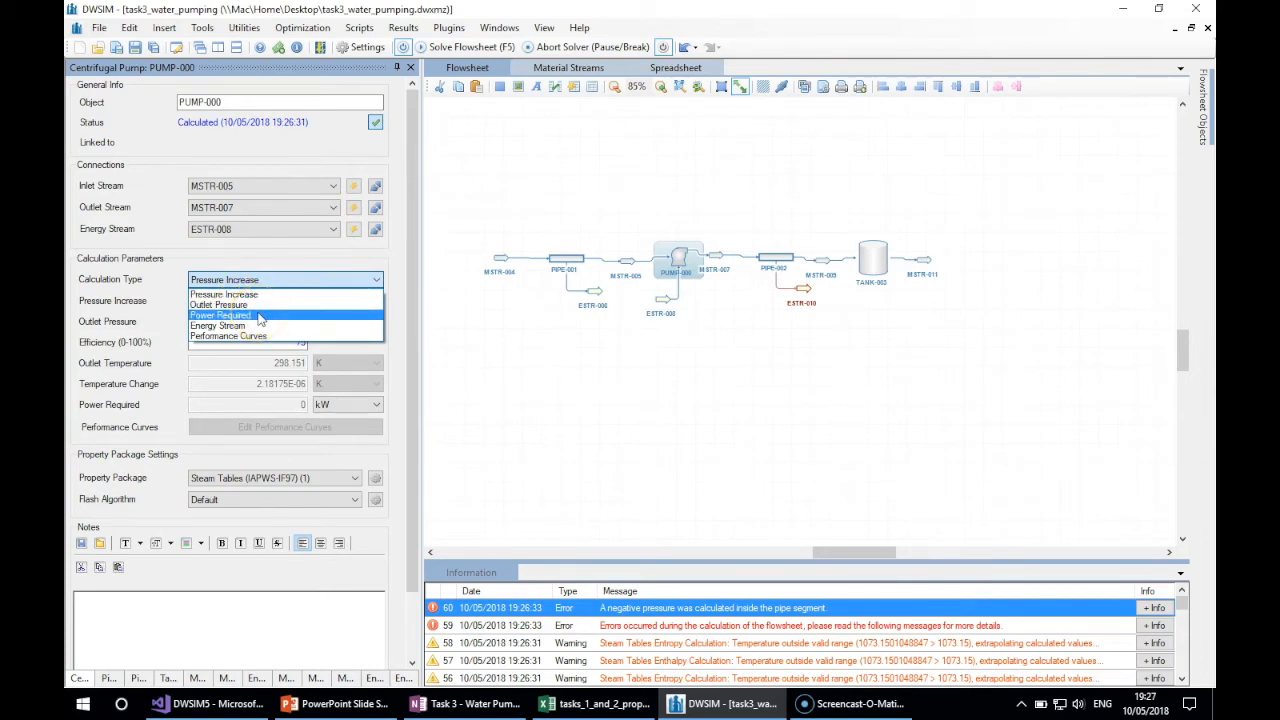
click(245, 328)
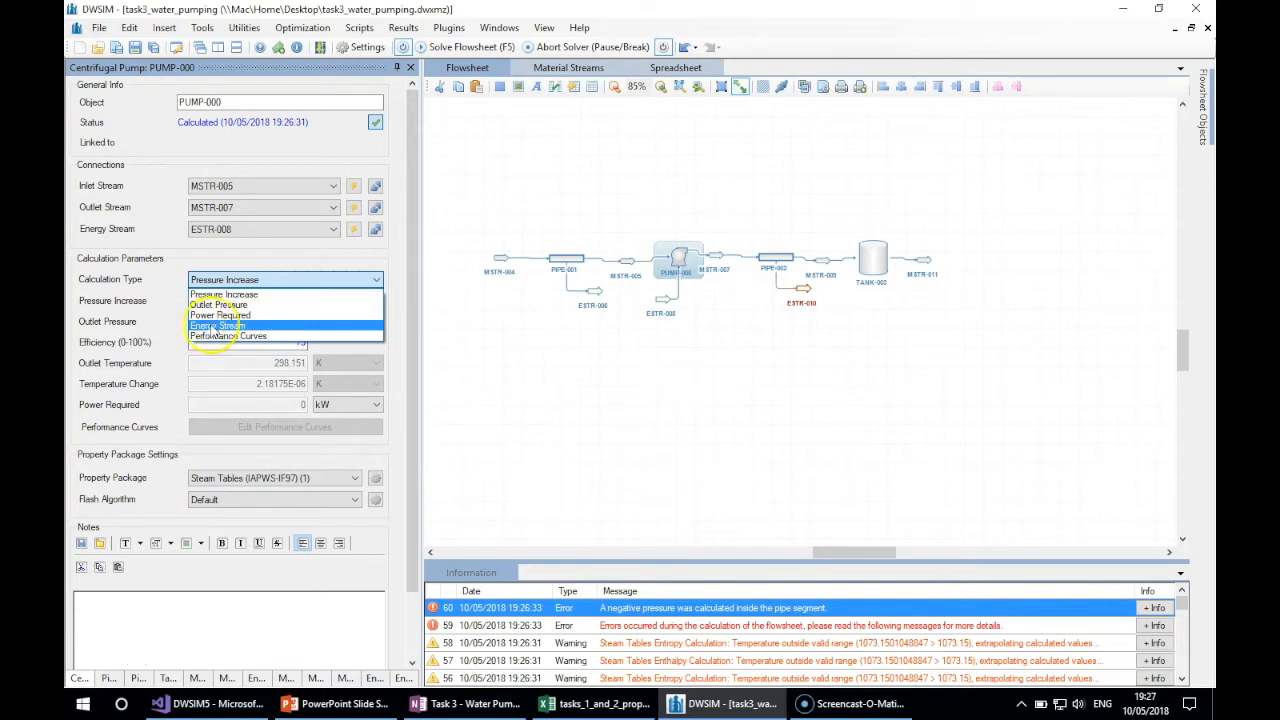
click(243, 332)
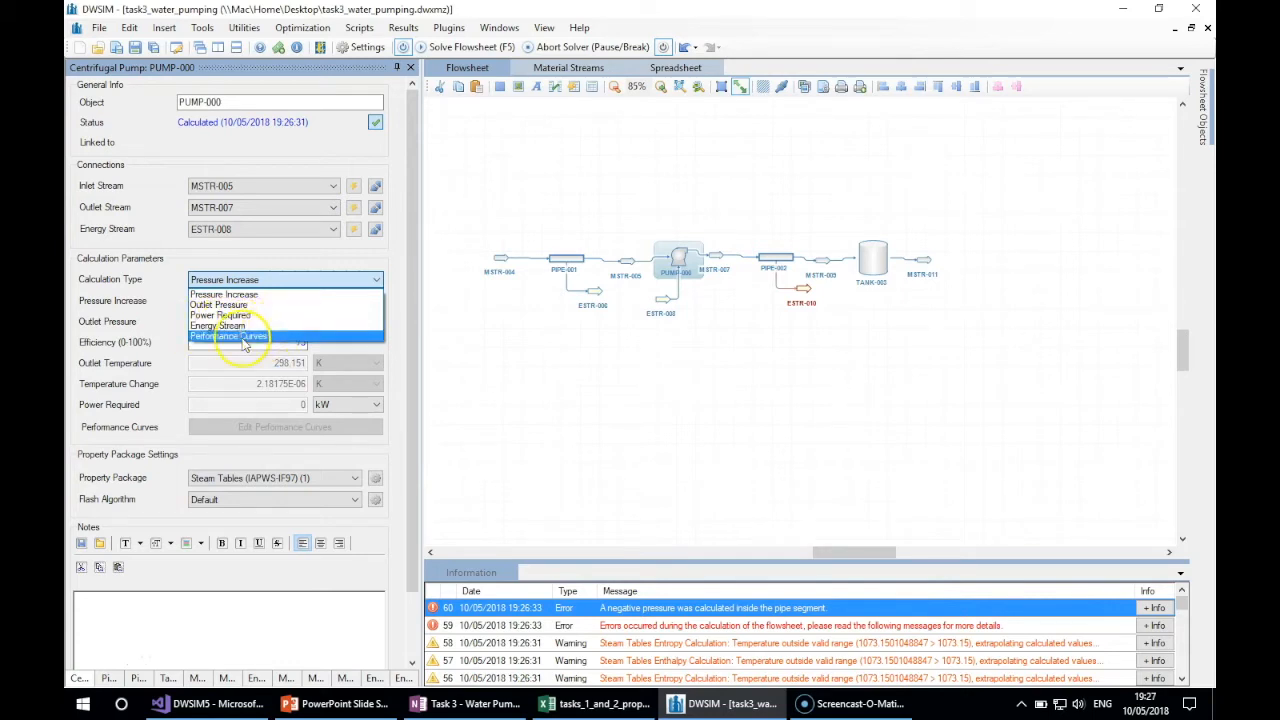
click(289, 306)
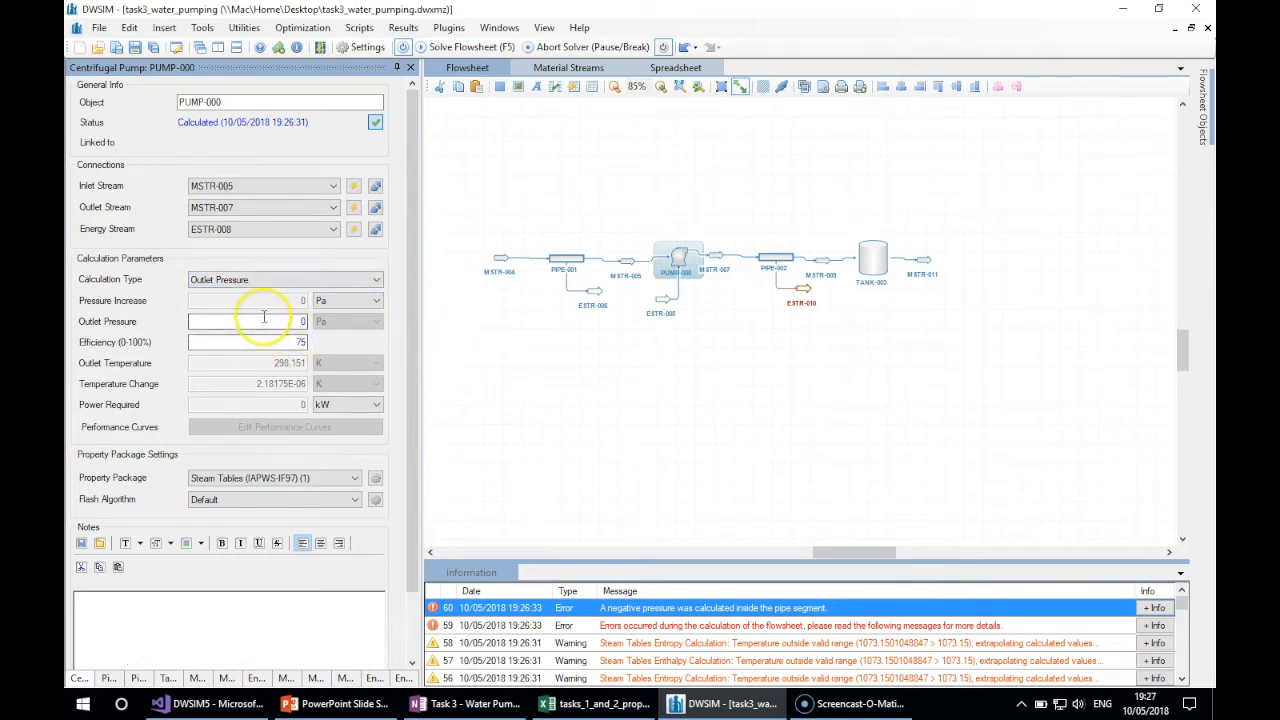
- Check the conditions of stream MSTR-009 and try an outlet pressure of 120000 Pa for PUMP-000
mouse_move(829, 268)
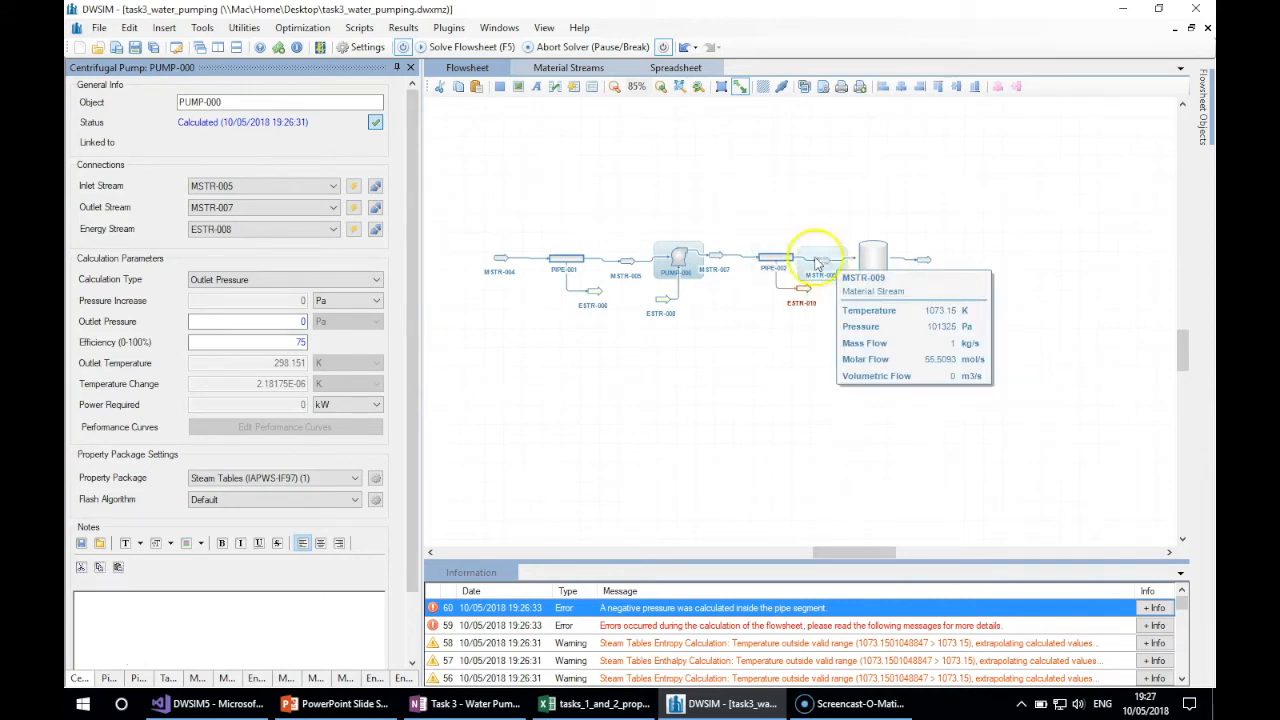
click(280, 325)
double_click(277, 323)
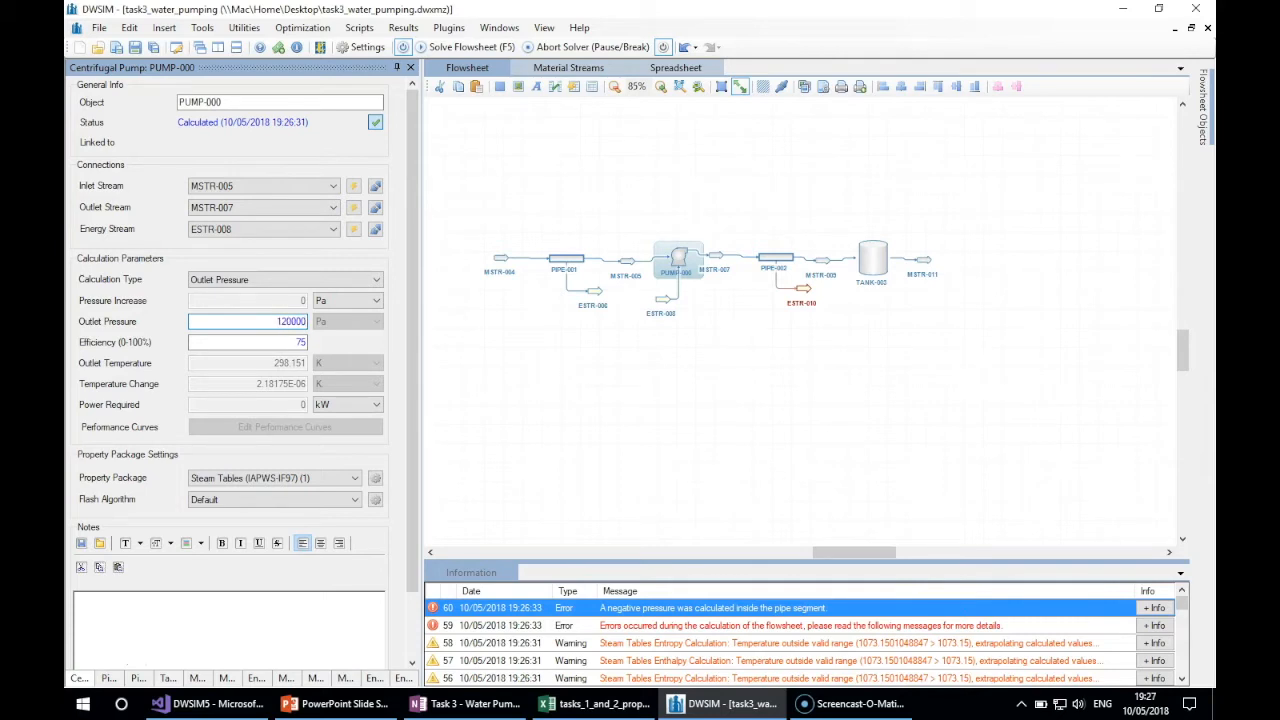
text(120000)
key(Return)
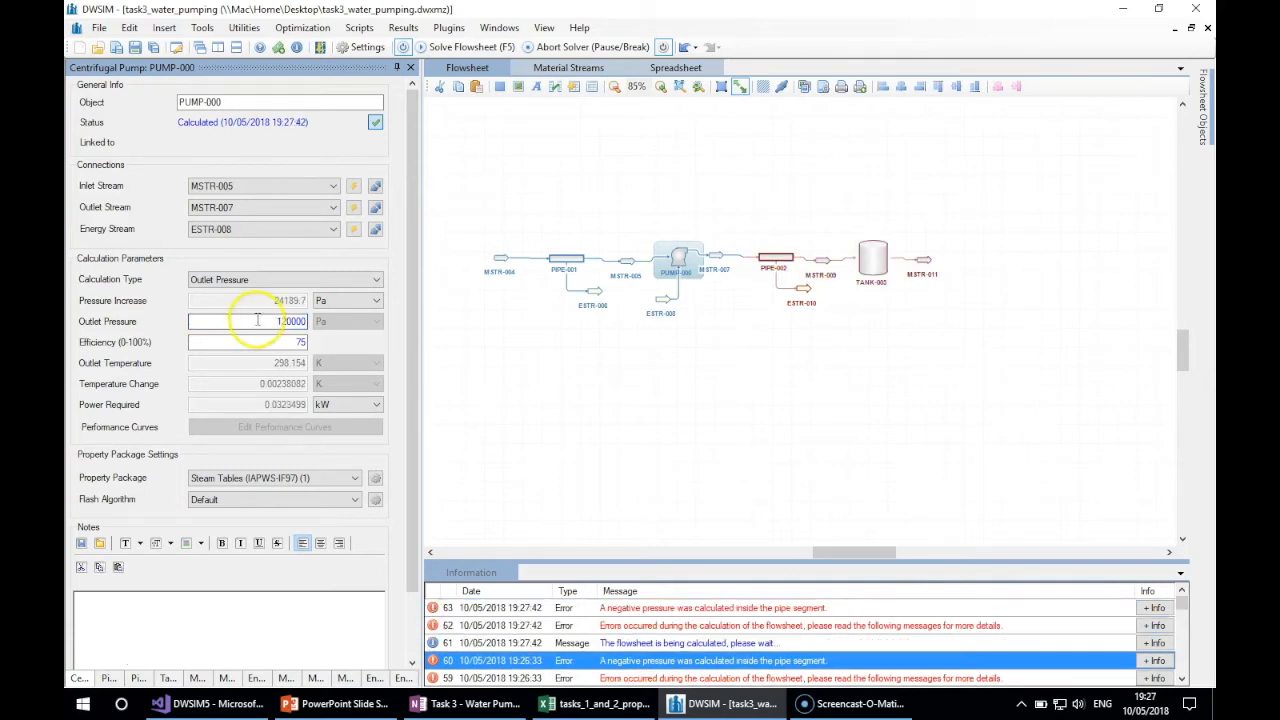
- Check the new solver error and set the outlet pressure of PUMP-000 to 200000 Pa
click(278, 321)
double_click(297, 321)
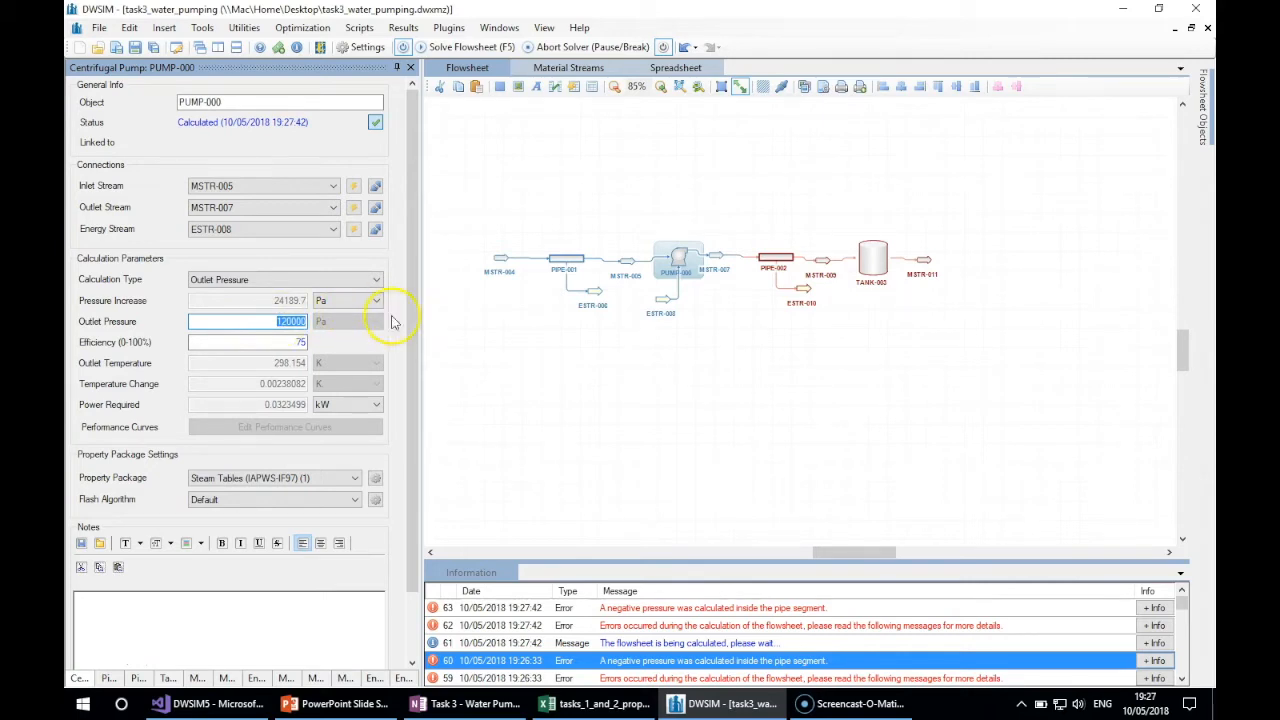
click(531, 392)
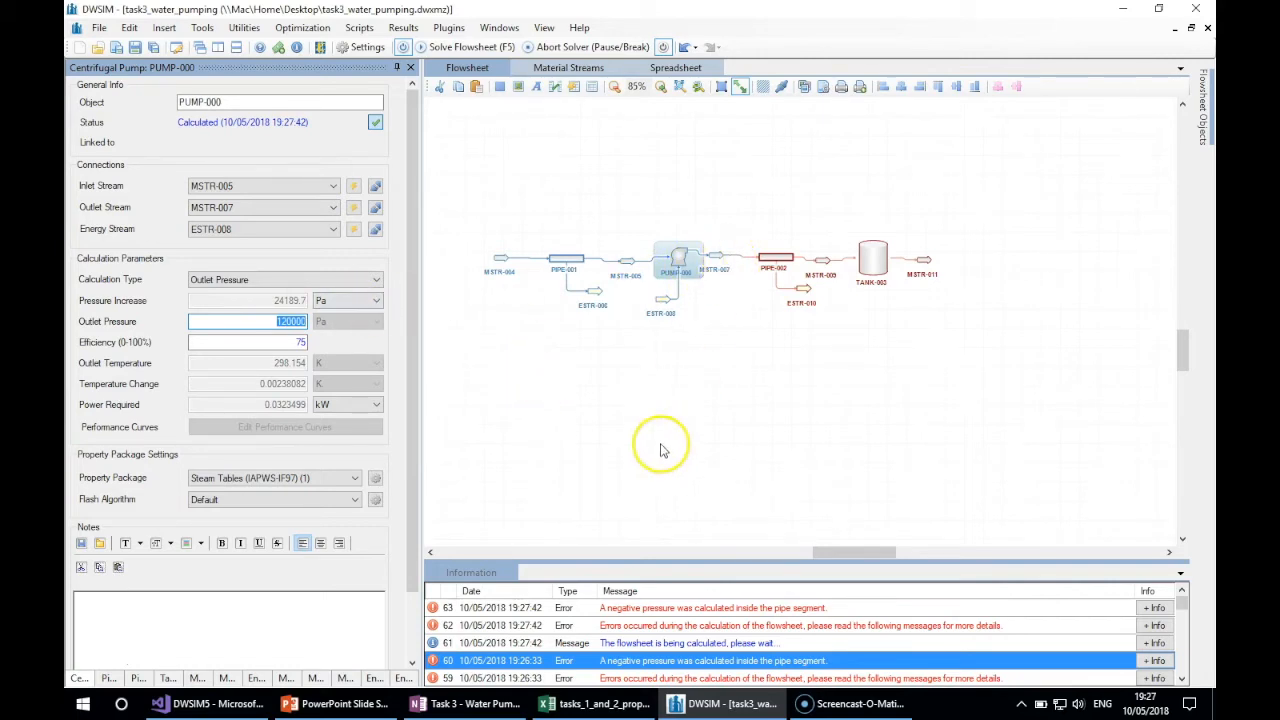
click(650, 609)
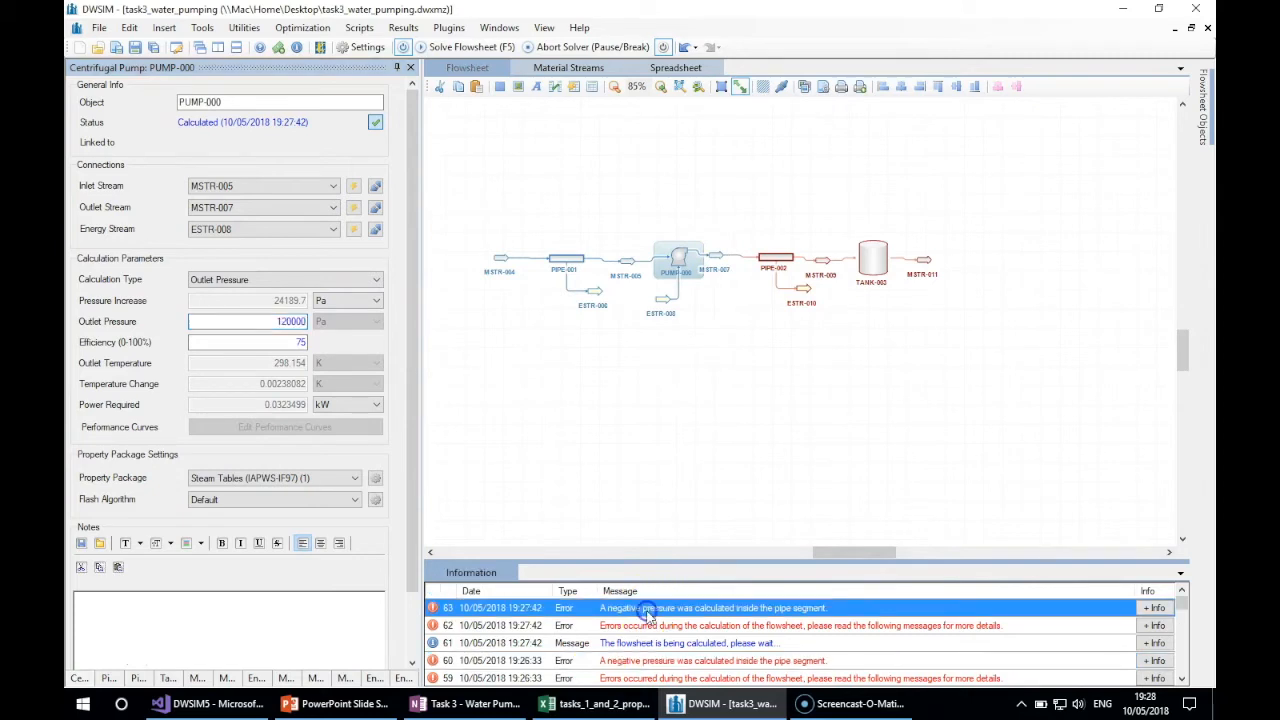
double_click(263, 321)
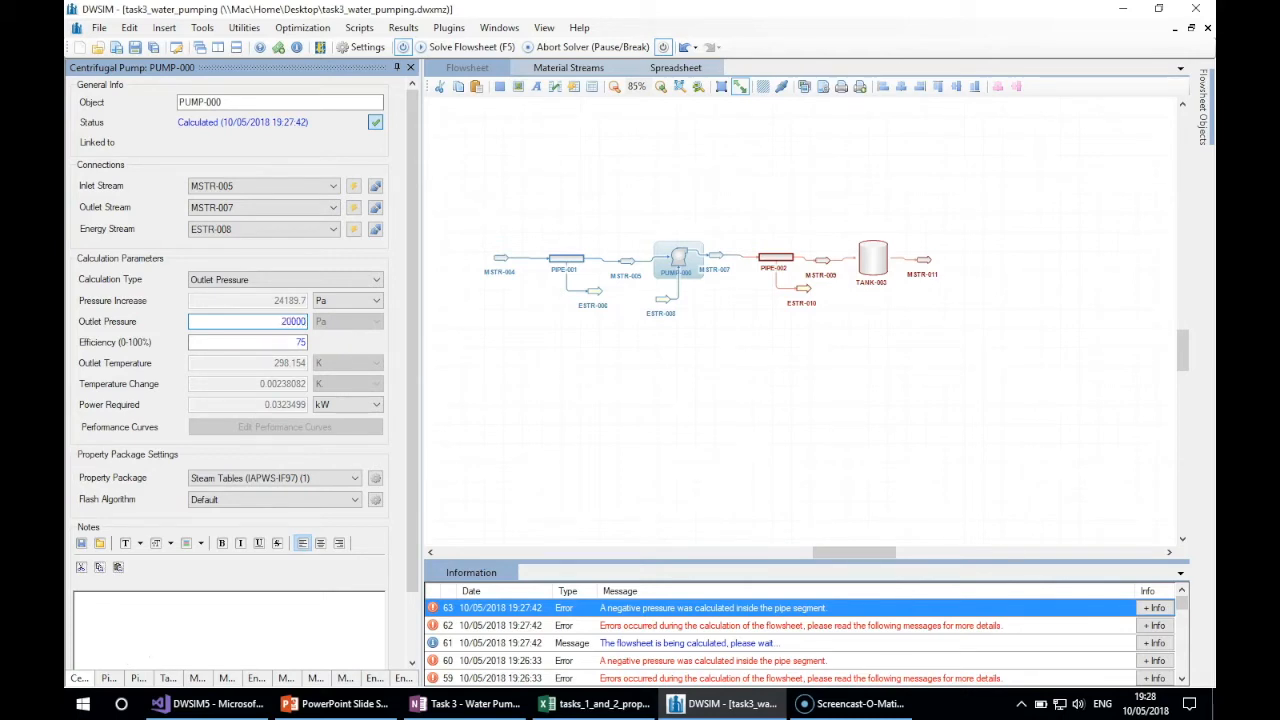
key(Return)
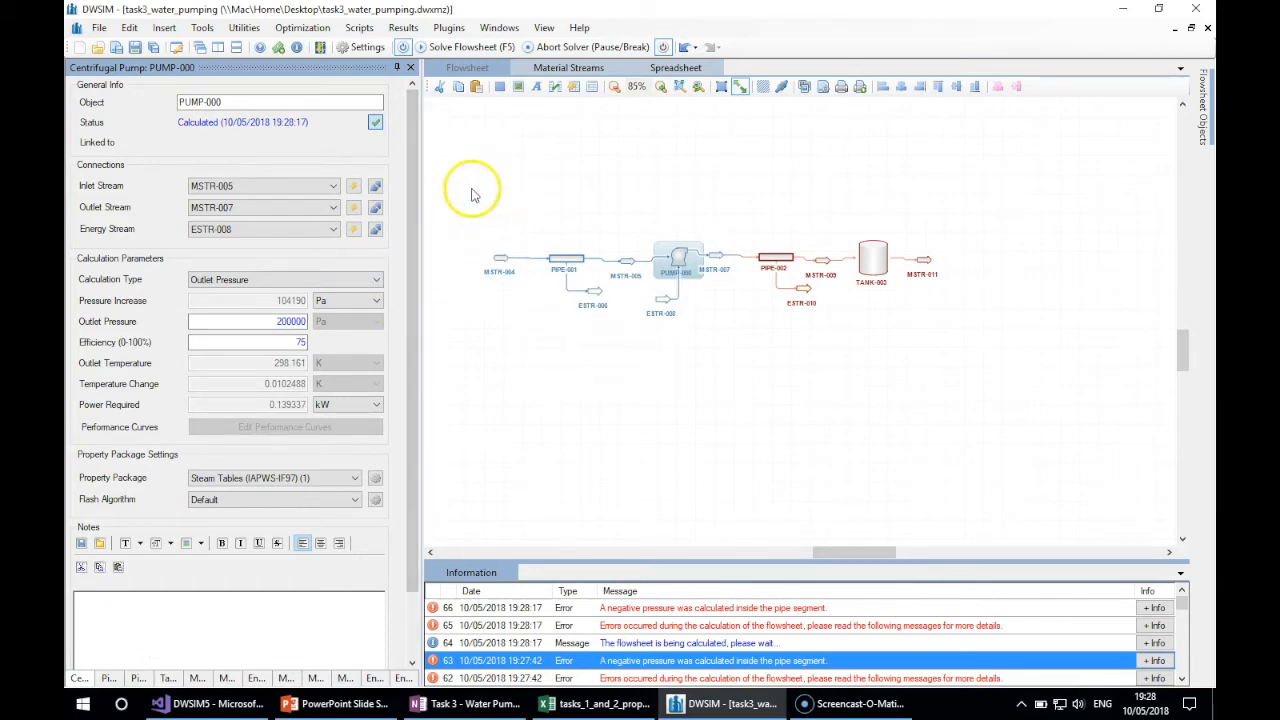
- Open inlet stream MSTR-004 and check its mass flow and volumetric flow specifications
drag(268, 322, 299, 338)
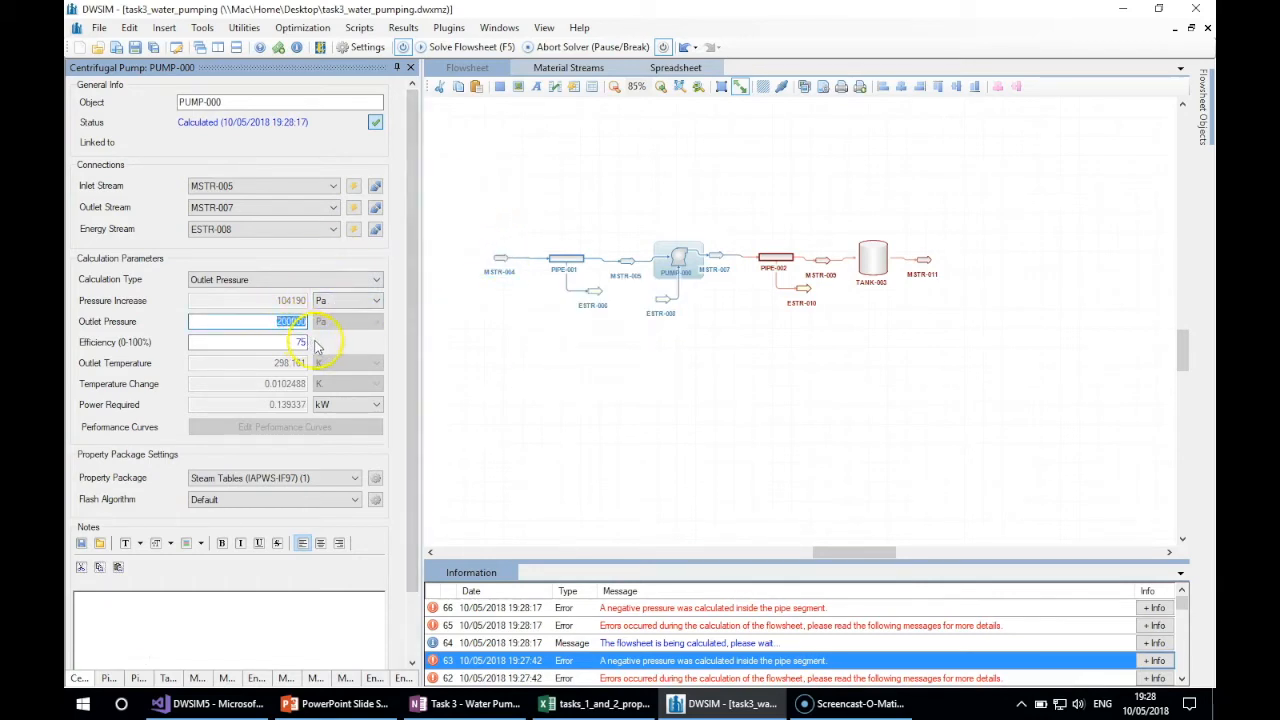
mouse_move(500, 260)
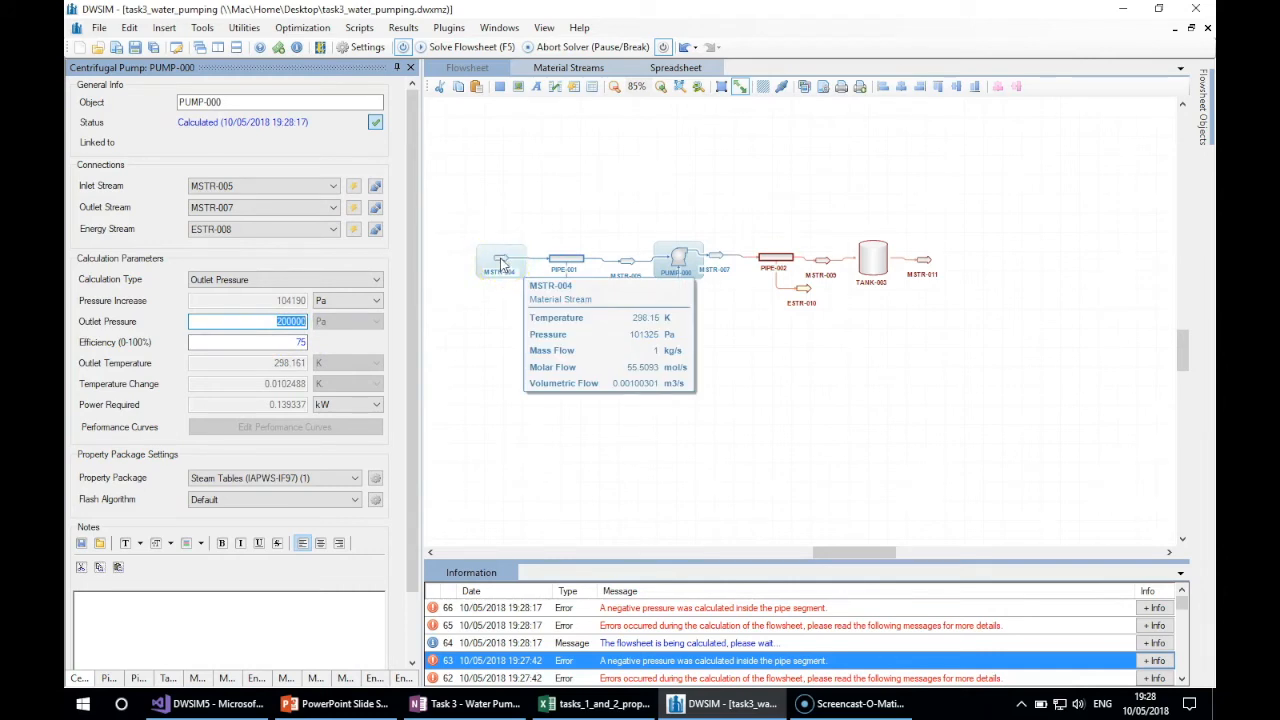
click(502, 262)
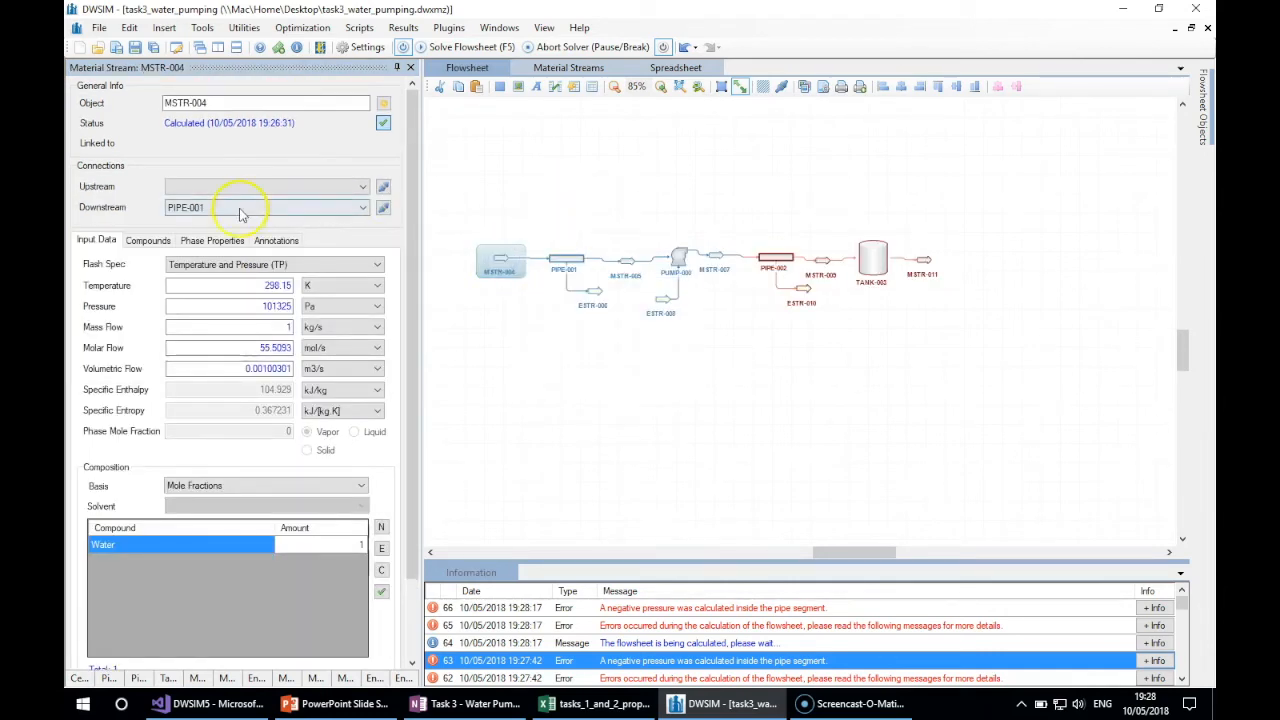
drag(289, 327, 224, 311)
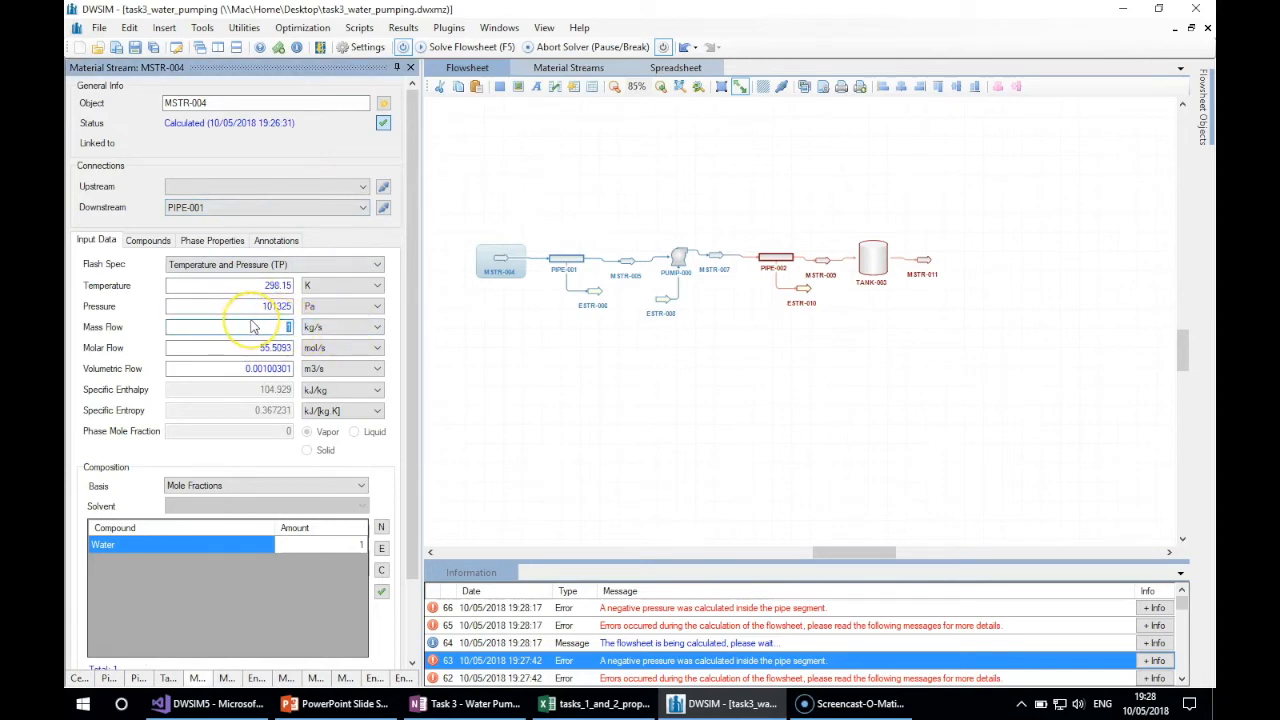
drag(290, 368, 238, 369)
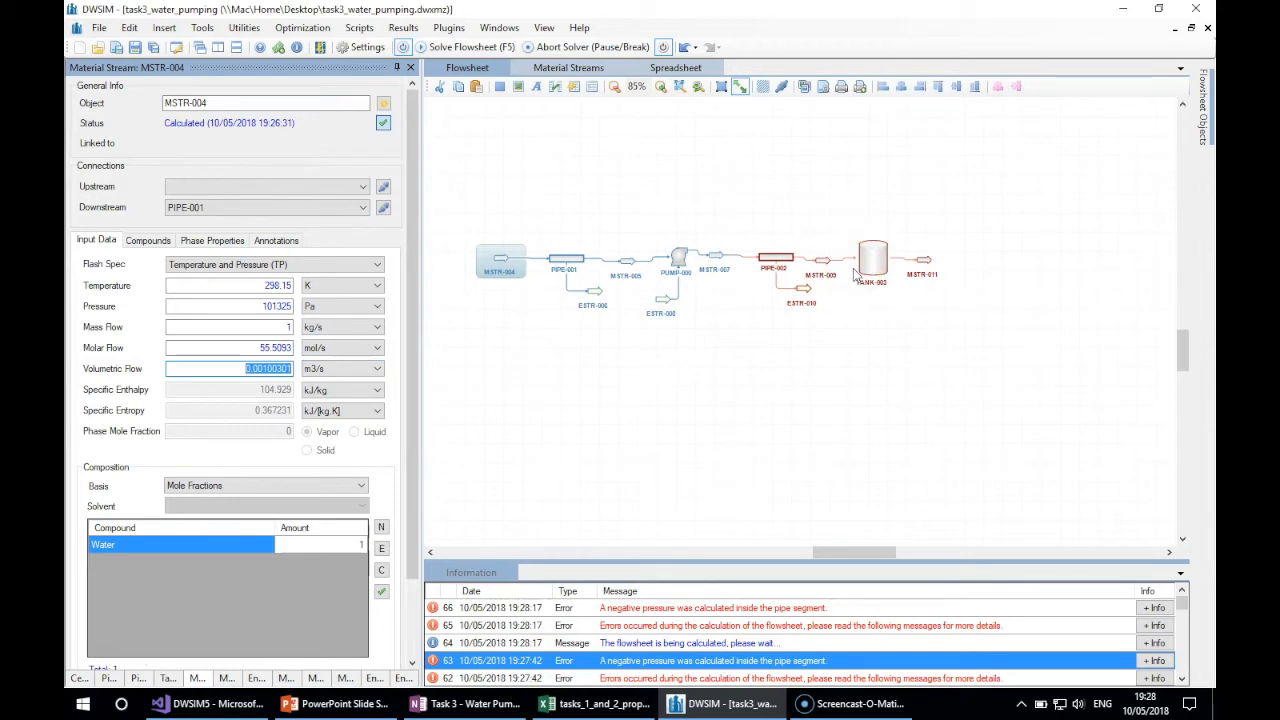
- Try a volumetric flow of 5 for stream MSTR-004 and review the available flow units
click(236, 369)
double_click(236, 369)
text(5)
click(340, 368)
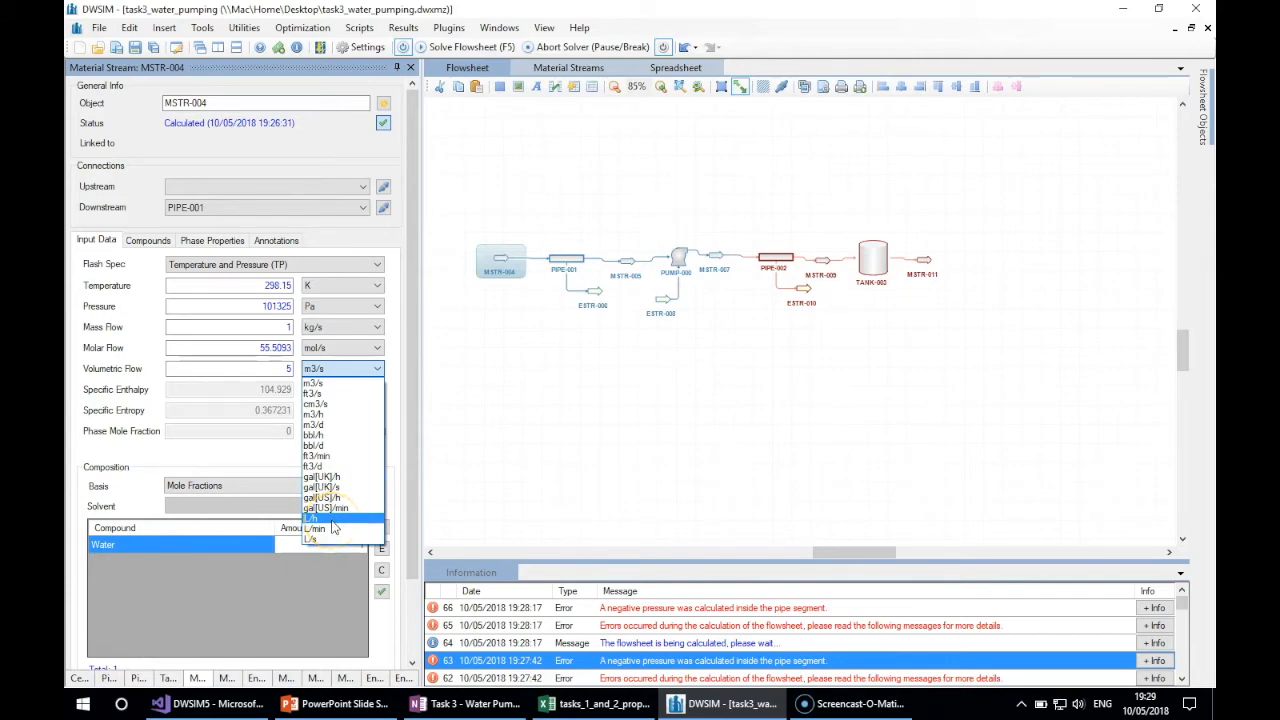
click(266, 370)
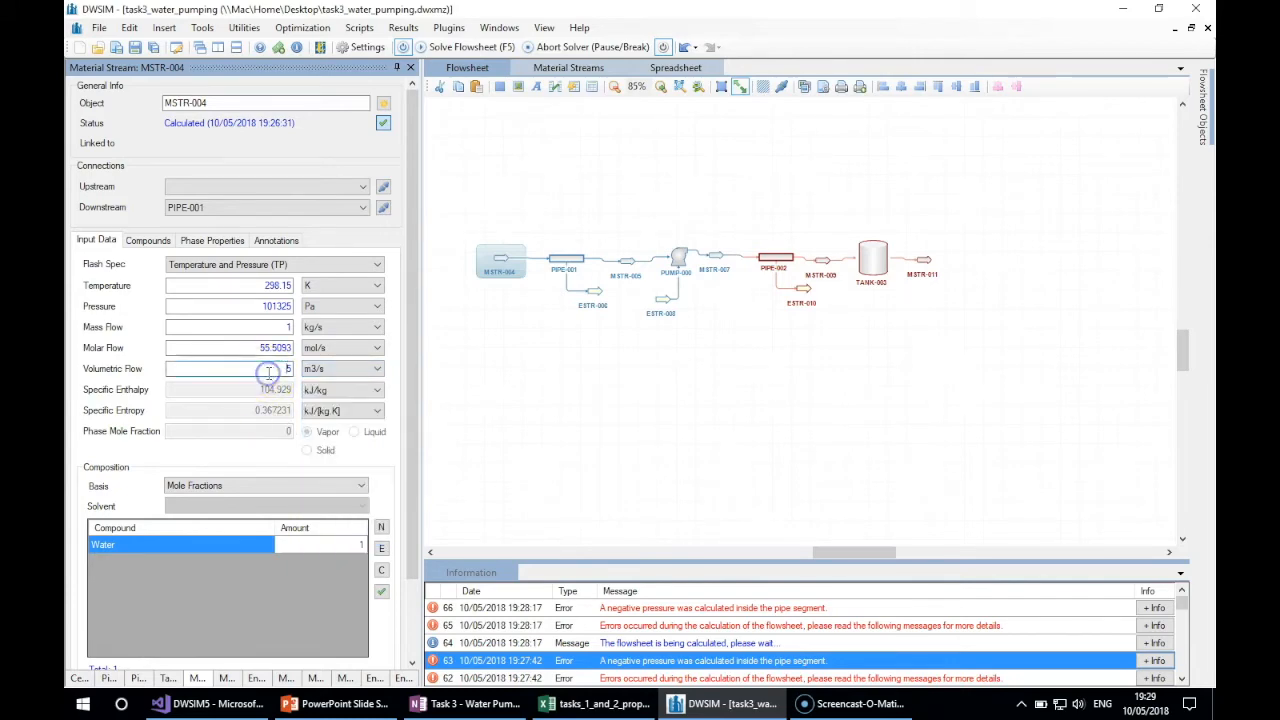
- Switch to the Excel workbook, calculate =5/24 in cell H16 and copy the result
click(590, 703)
click(816, 427)
text(=5/24)
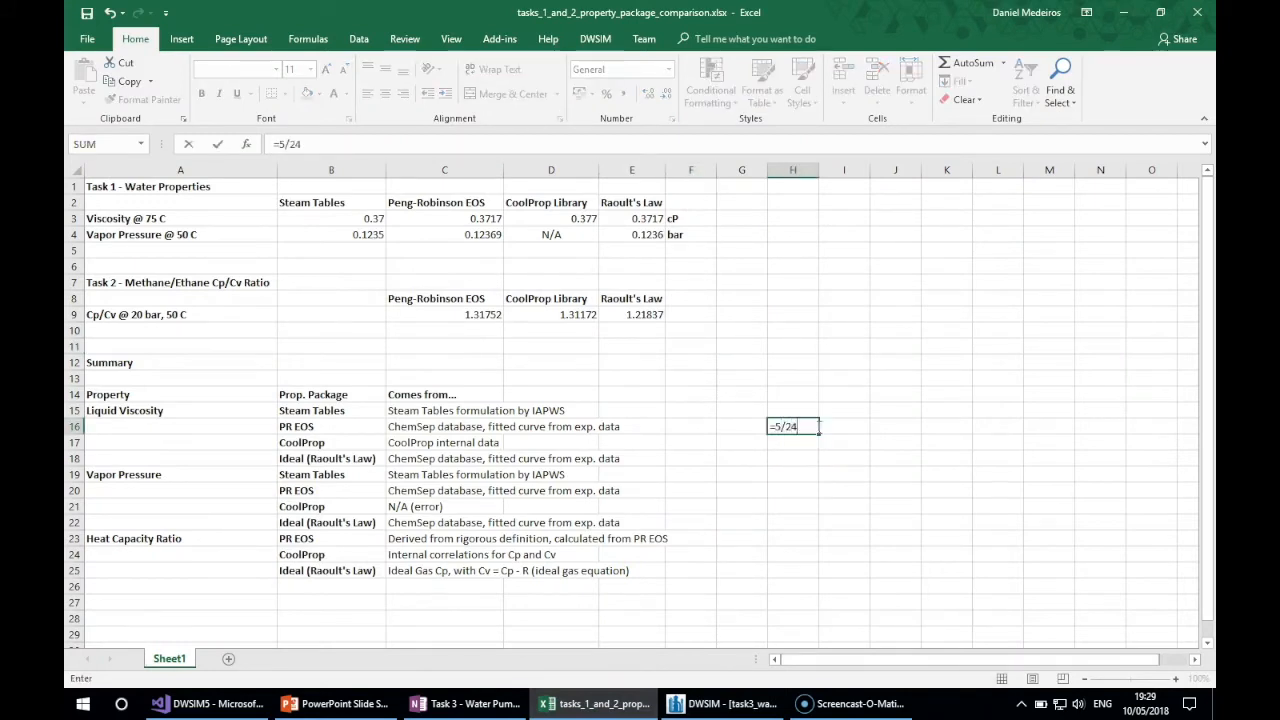
key(Return)
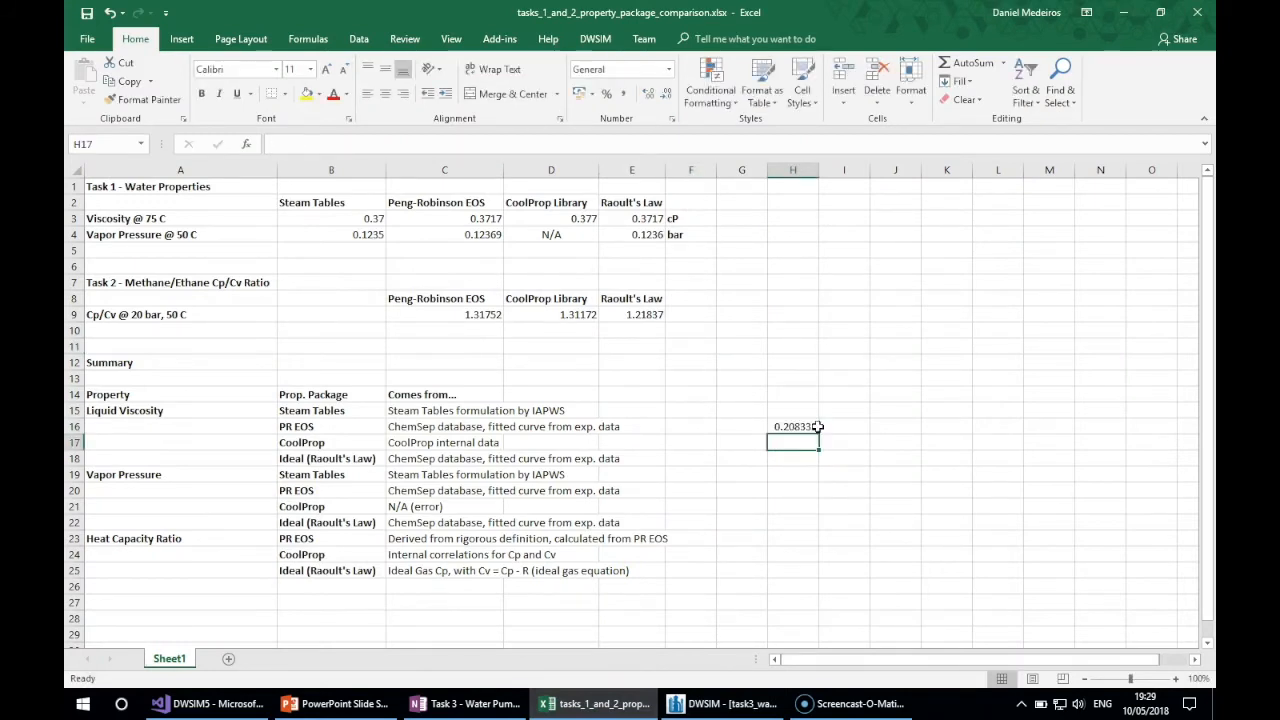
click(817, 427)
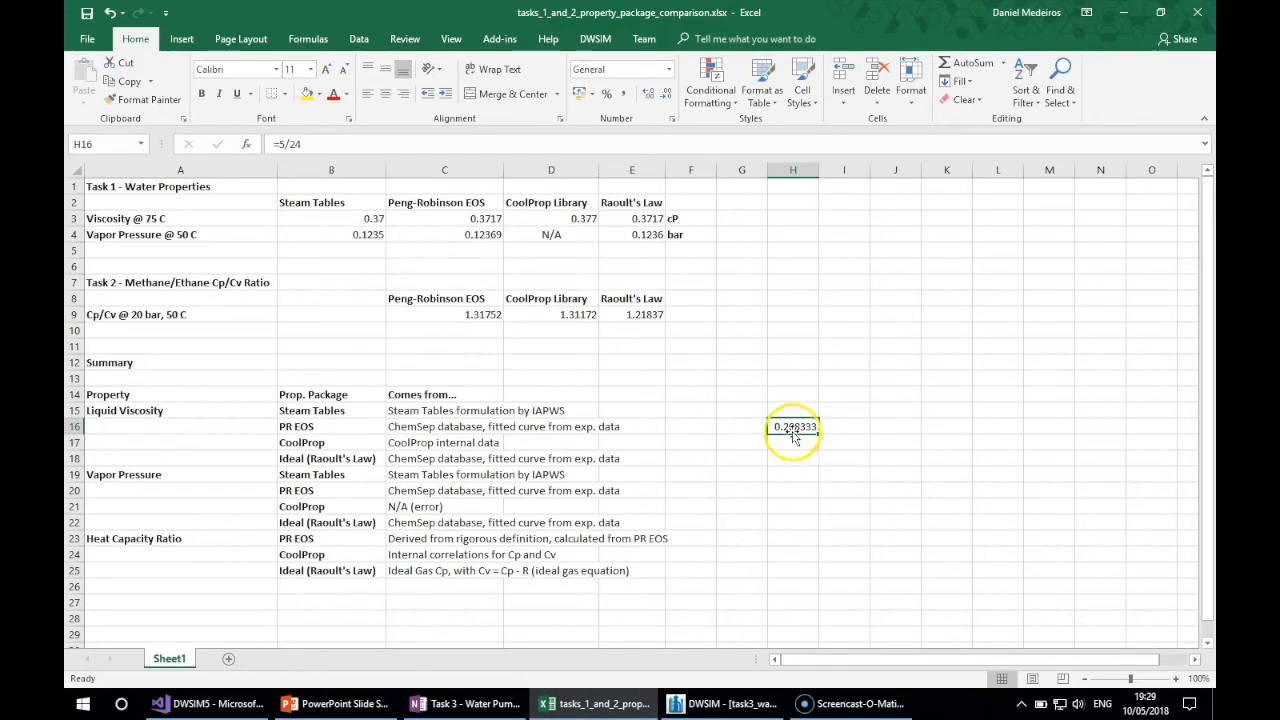
key(ctrl+c)
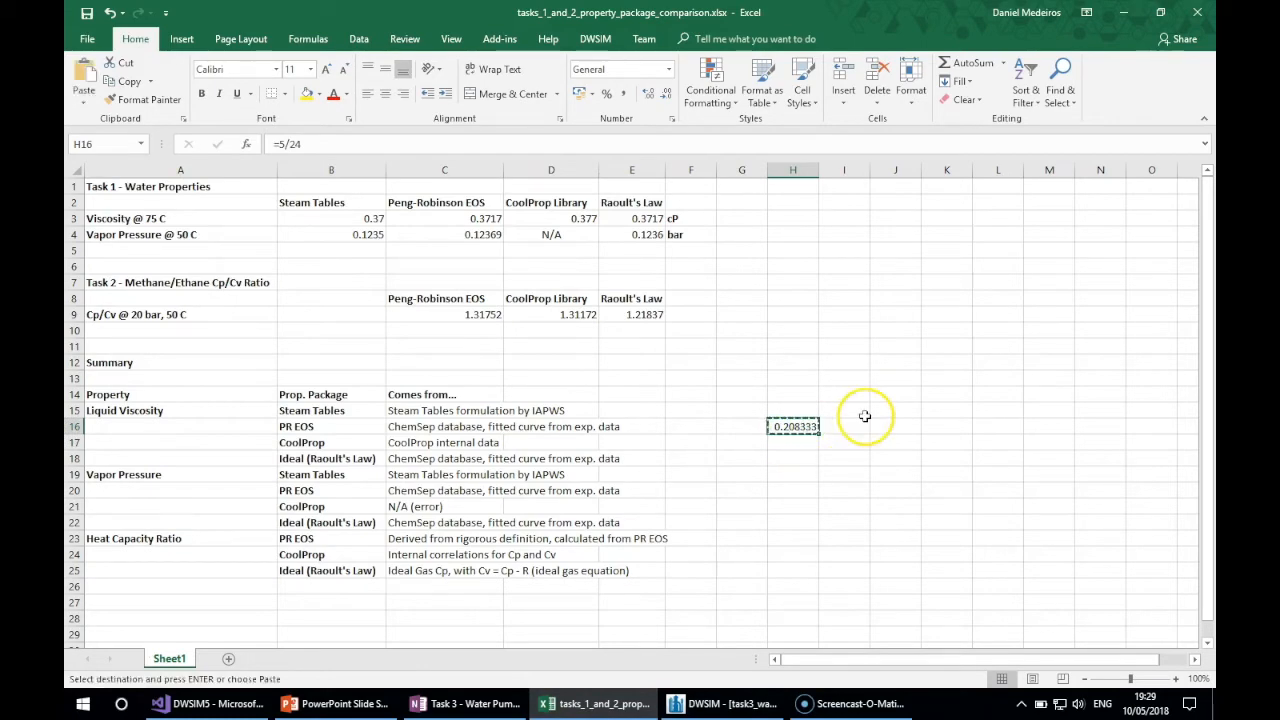
- Switch back to DWSIM and set the volumetric flow of MSTR-004 to the copied 0.208333333 in L/h
click(705, 703)
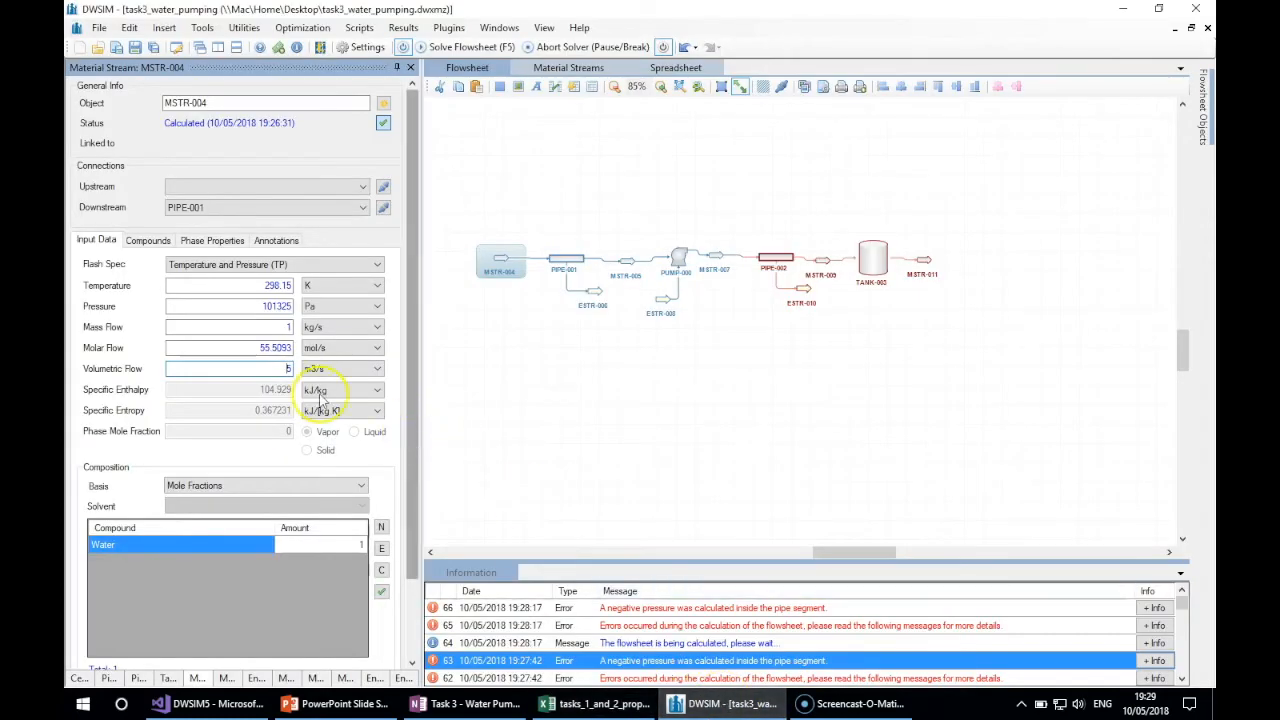
double_click(264, 368)
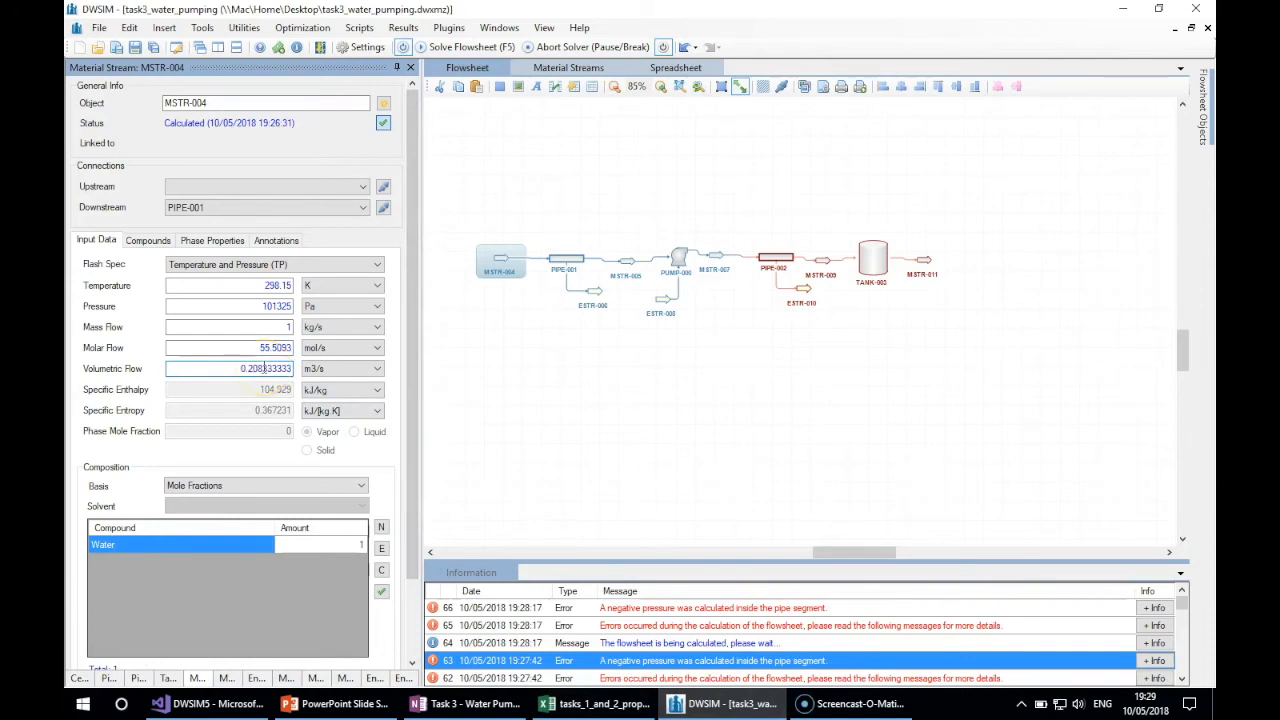
click(332, 369)
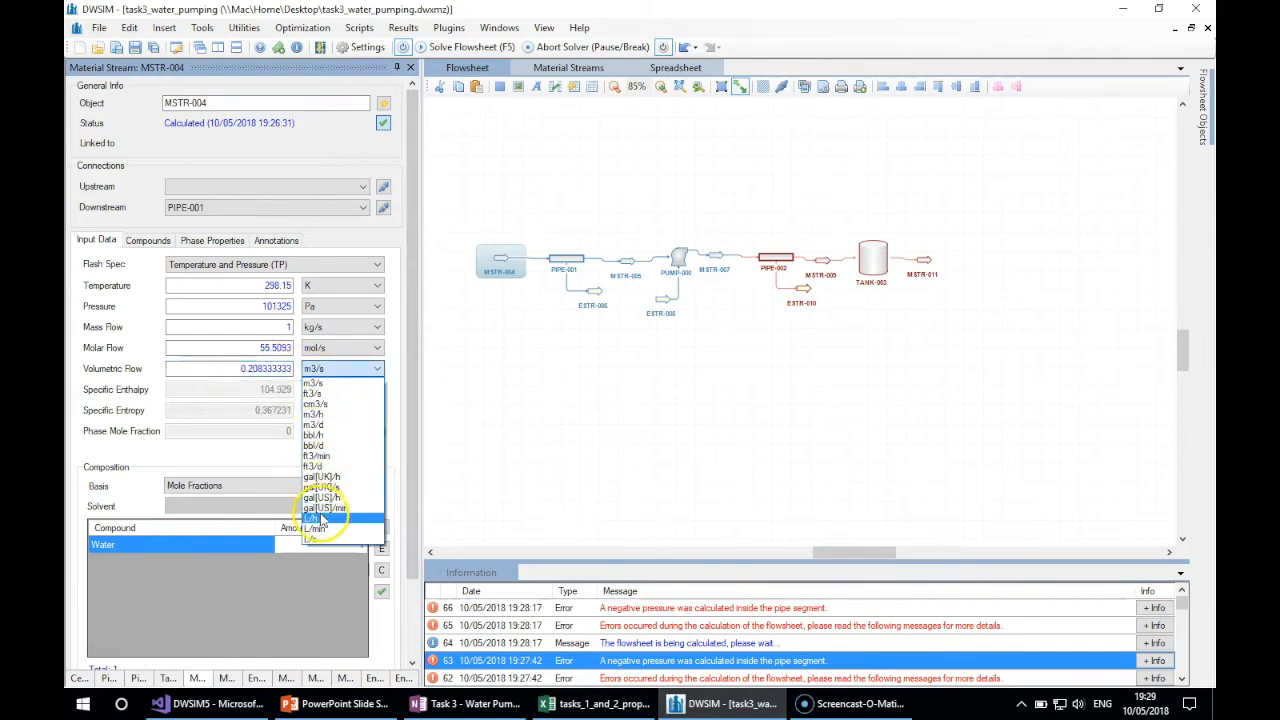
click(318, 517)
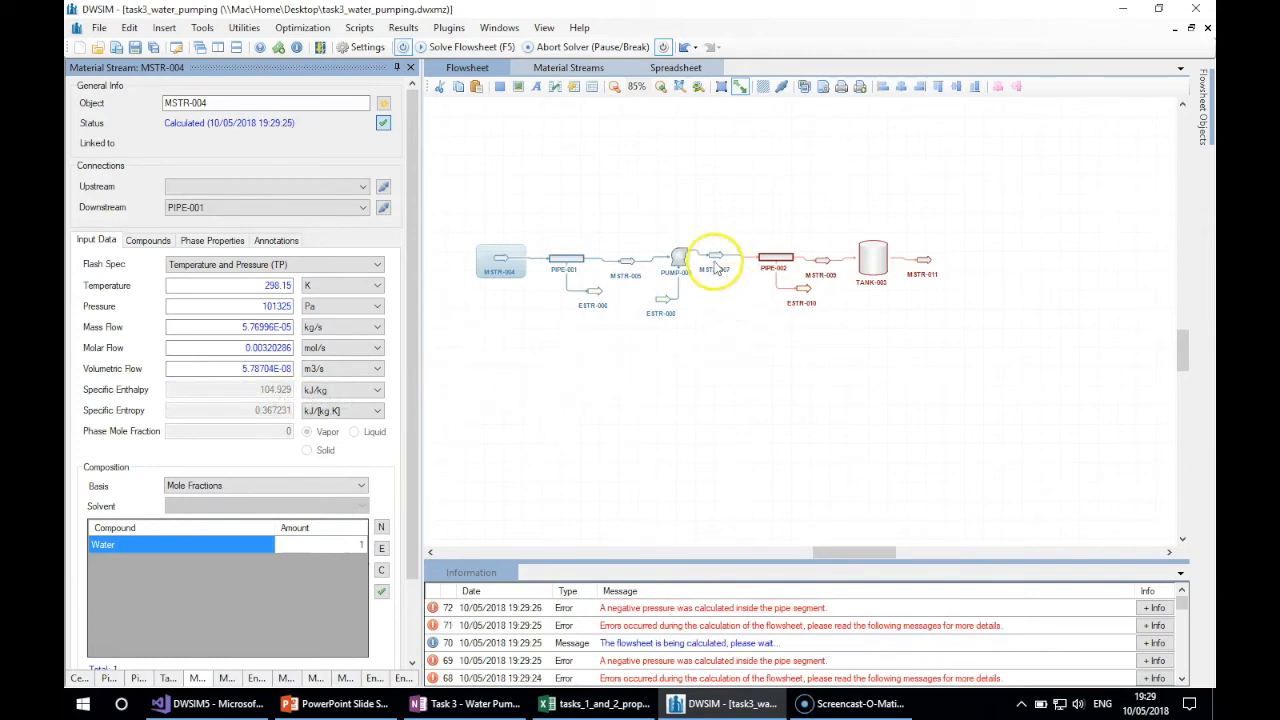
- Set the outlet pressure of PUMP-000 to 350000 Pa and check the conditions of stream MSTR-009
mouse_move(714, 260)
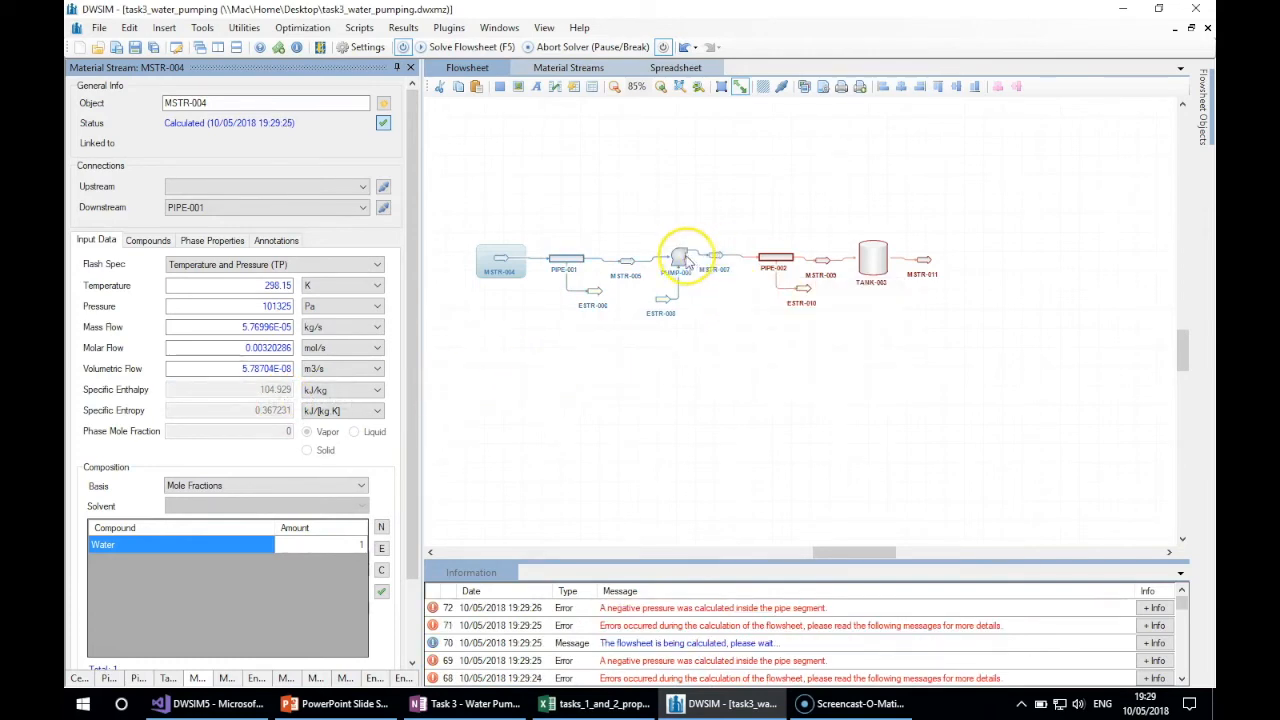
click(677, 262)
click(266, 321)
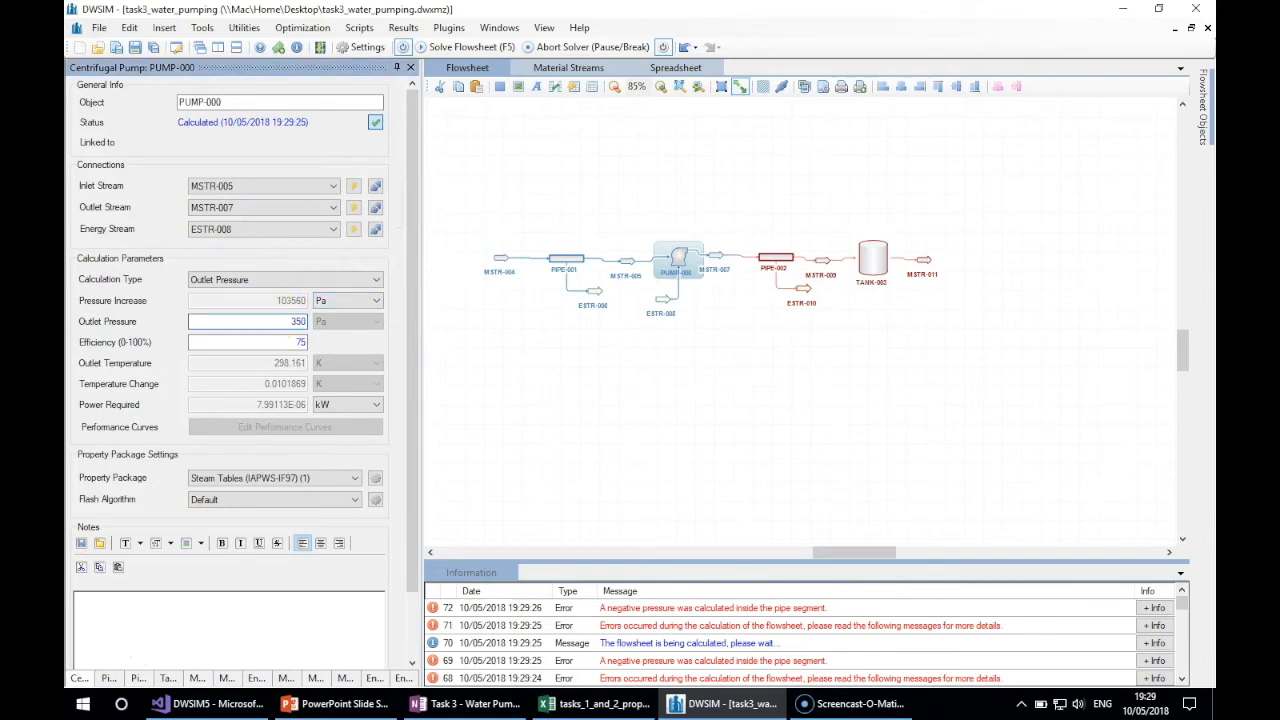
key(Return)
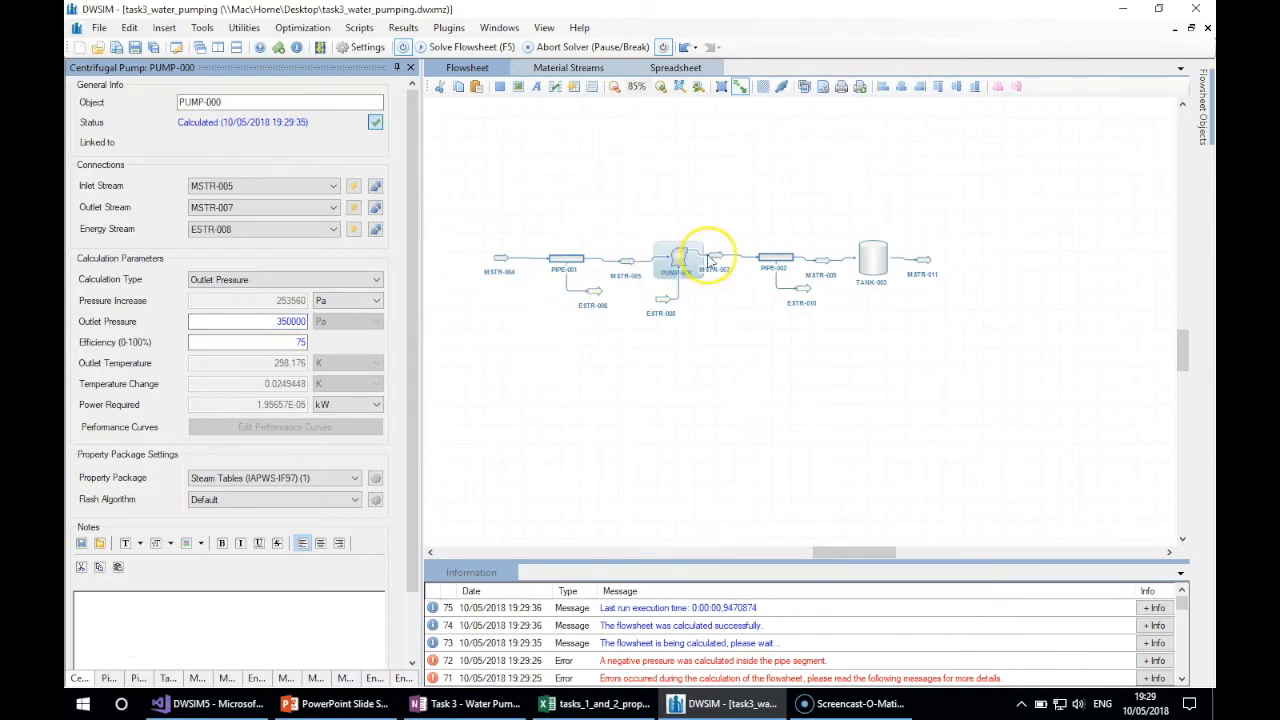
mouse_move(825, 266)
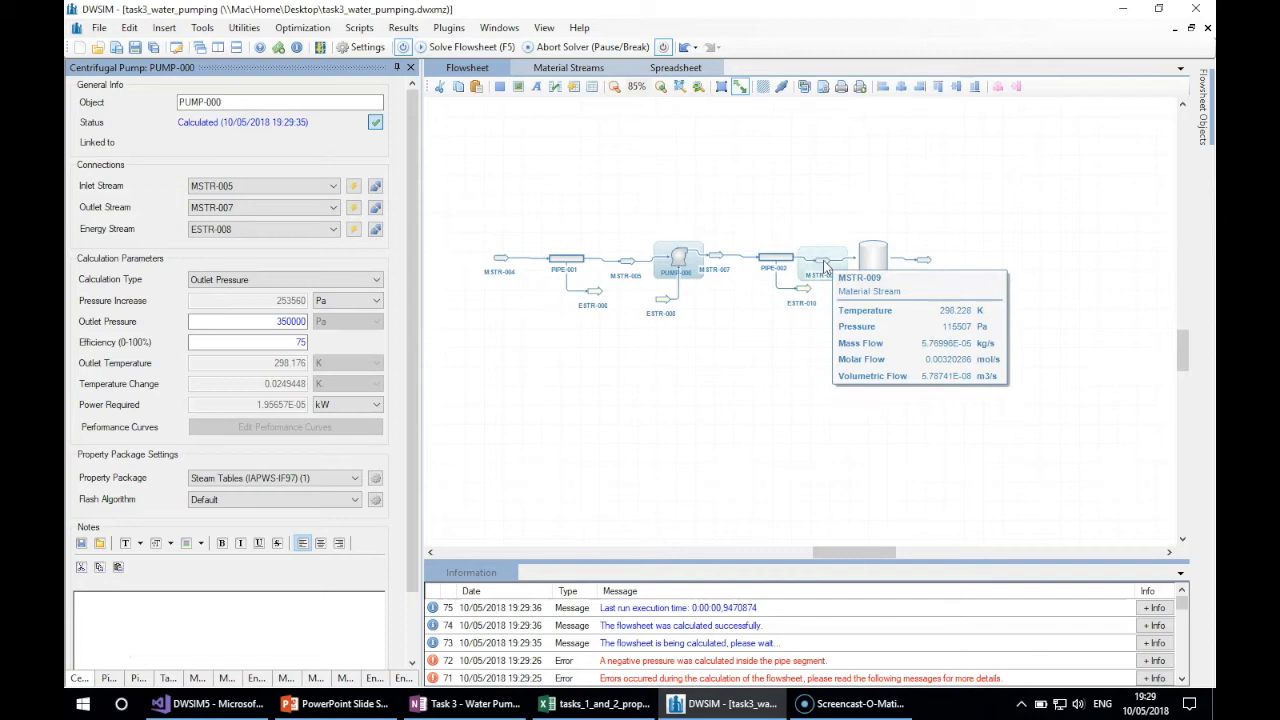
click(724, 166)
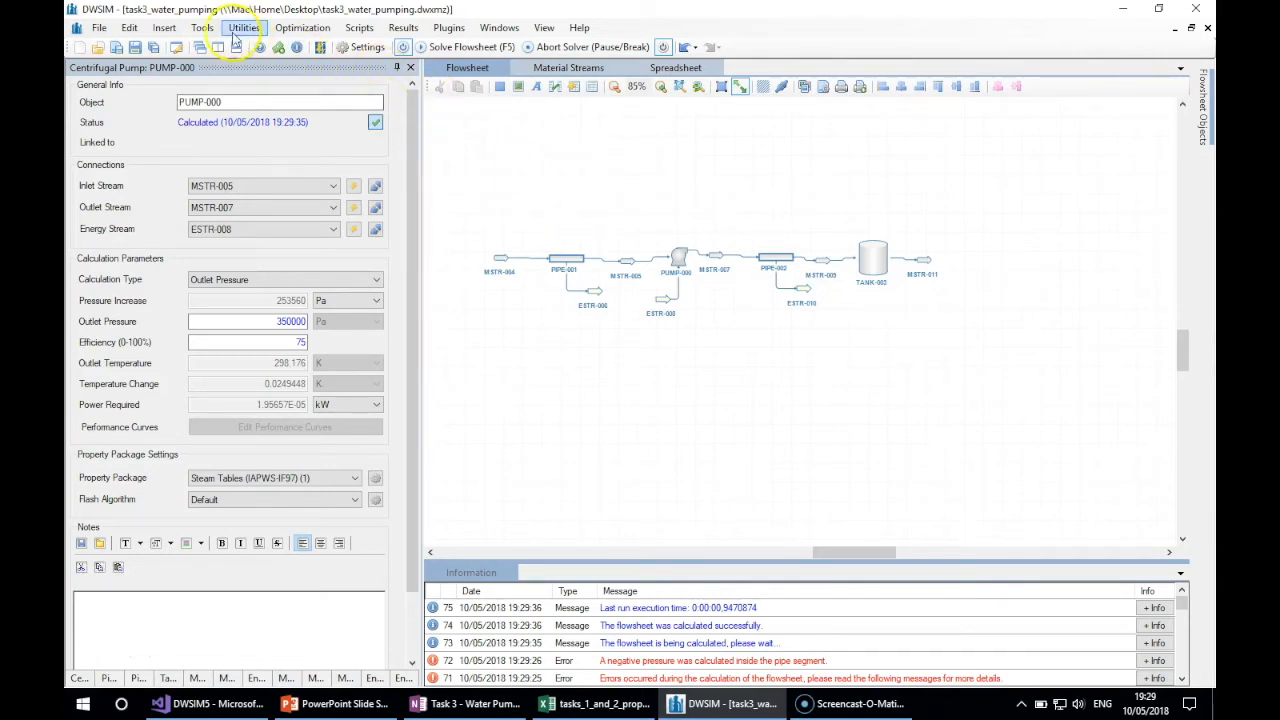
- Insert a property table, place it below the pump in the flowsheet and open its configuration
click(170, 30)
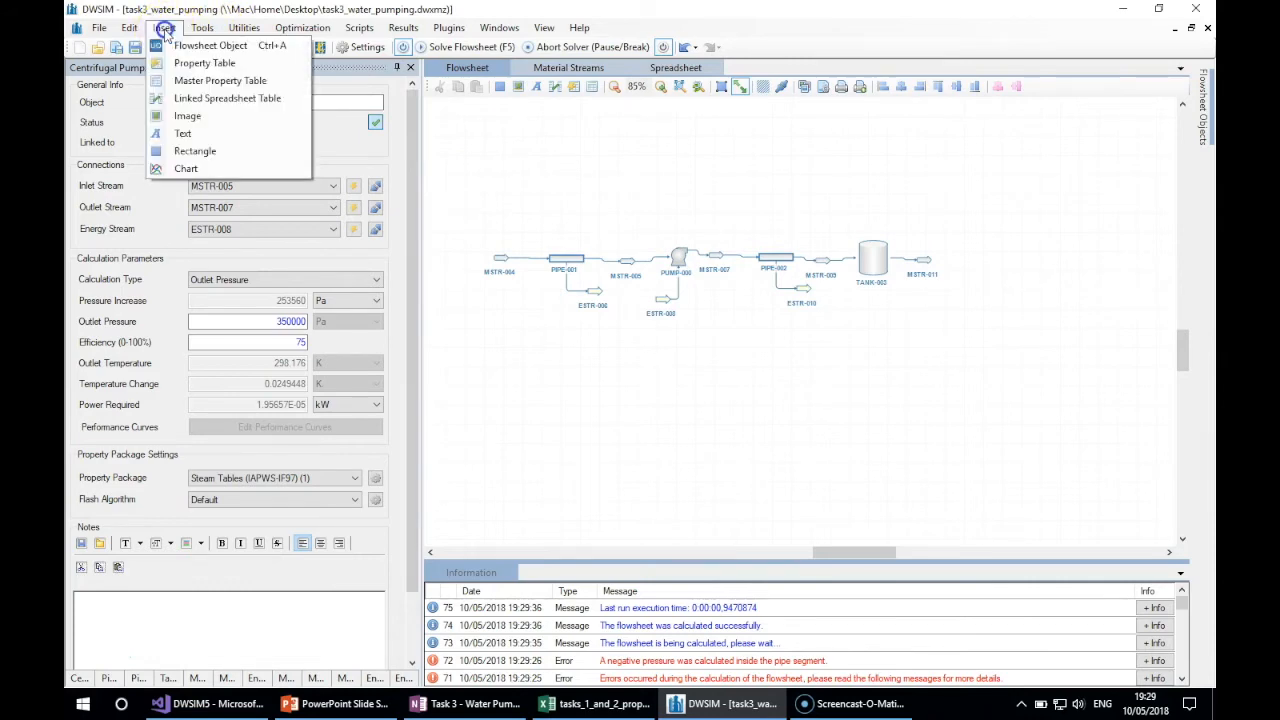
click(205, 63)
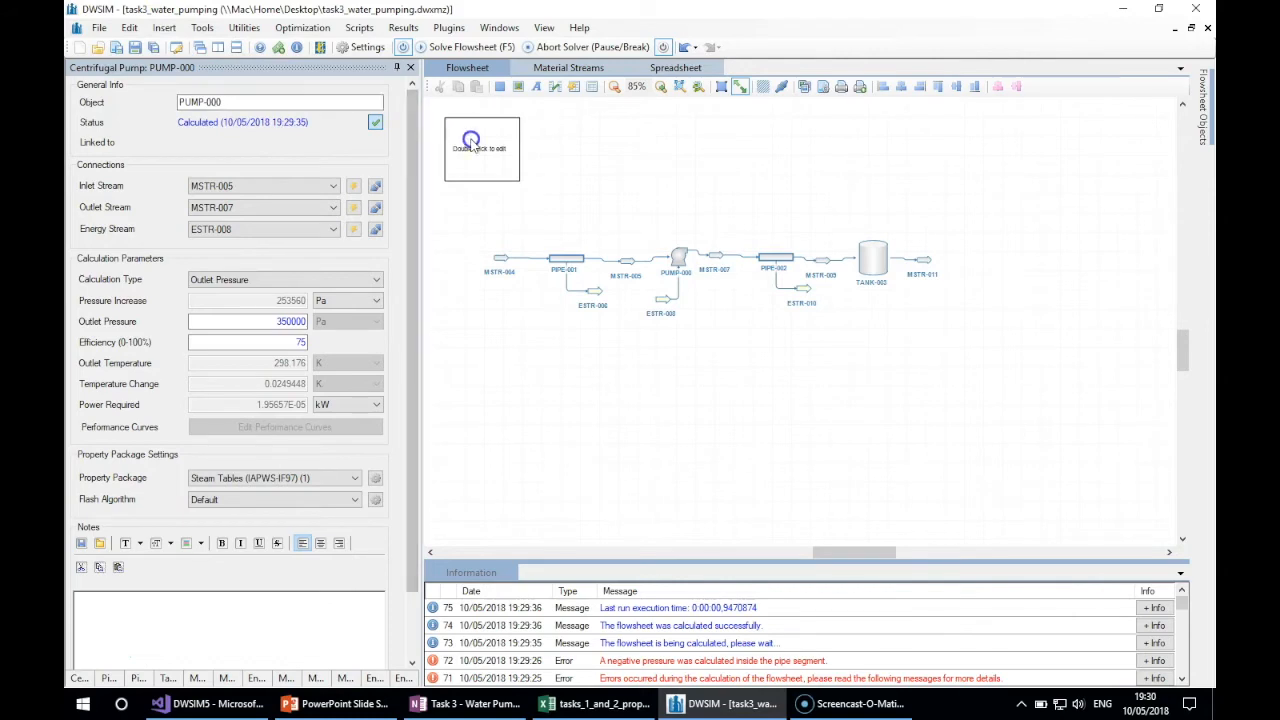
drag(471, 141, 722, 378)
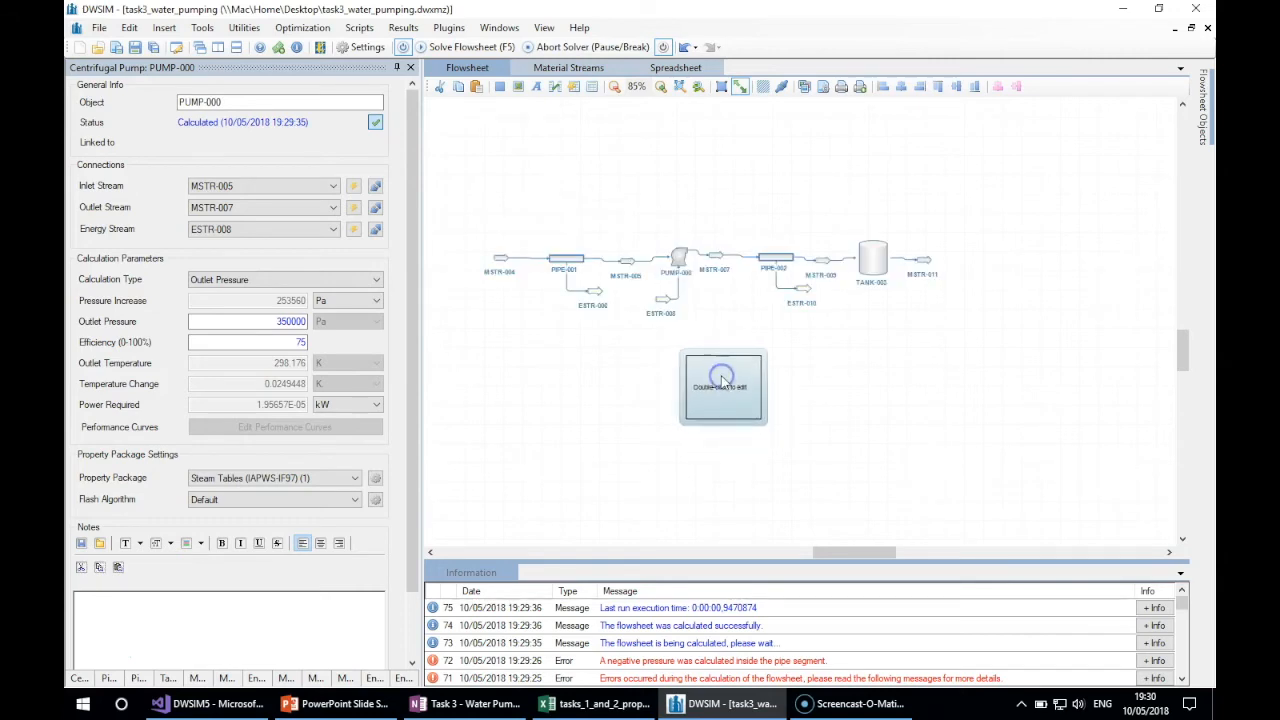
double_click(722, 378)
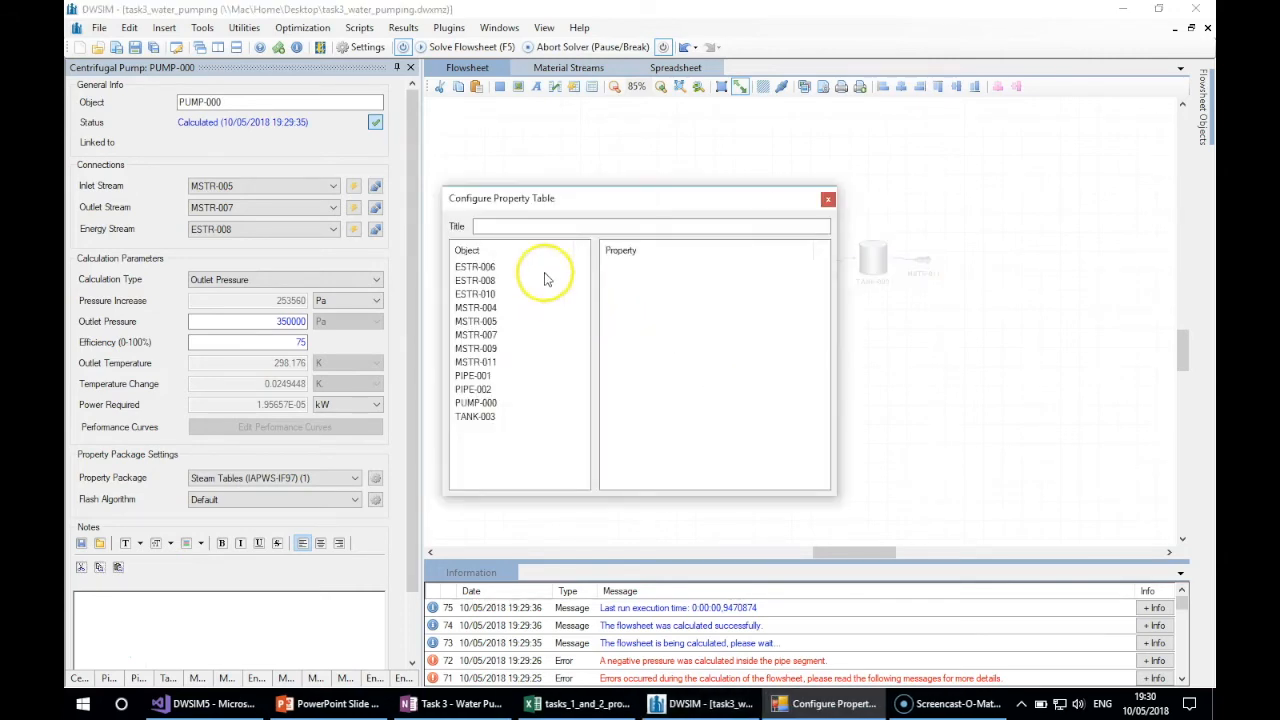
- Include the Temperature, Pressure and Volumetric Flow of MSTR-004 in the property table
click(488, 268)
click(485, 281)
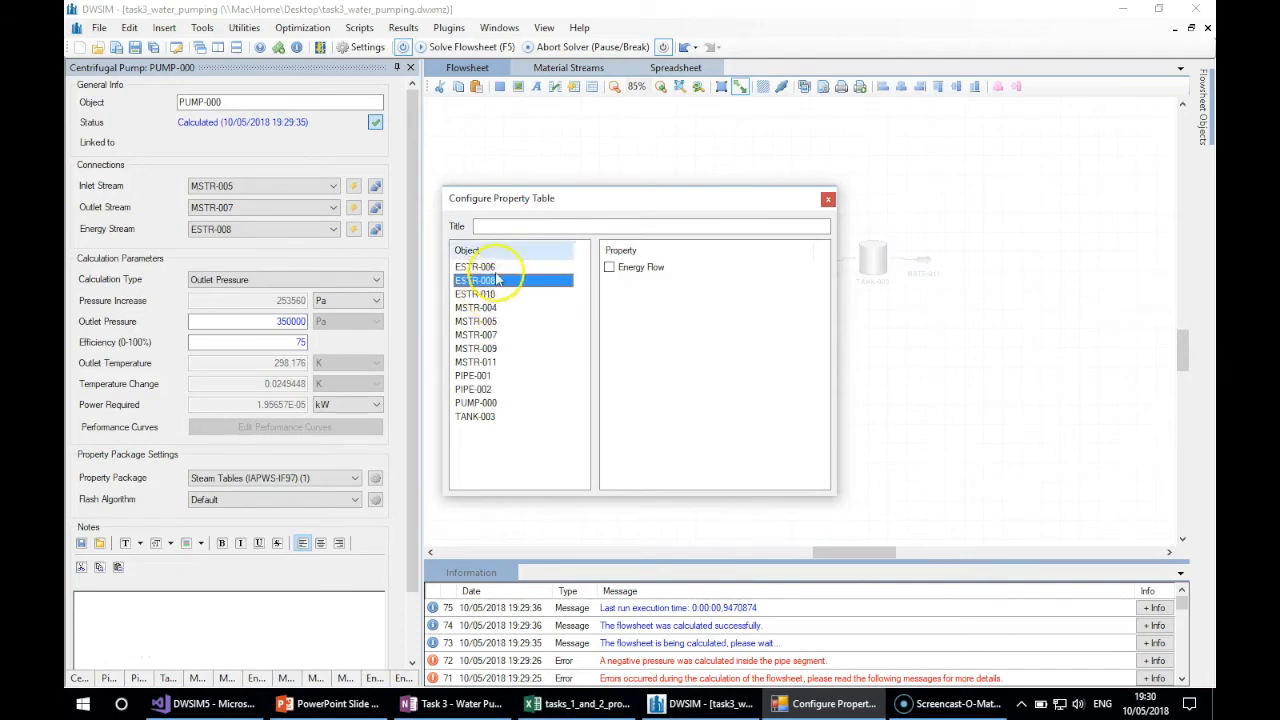
drag(508, 204, 614, 357)
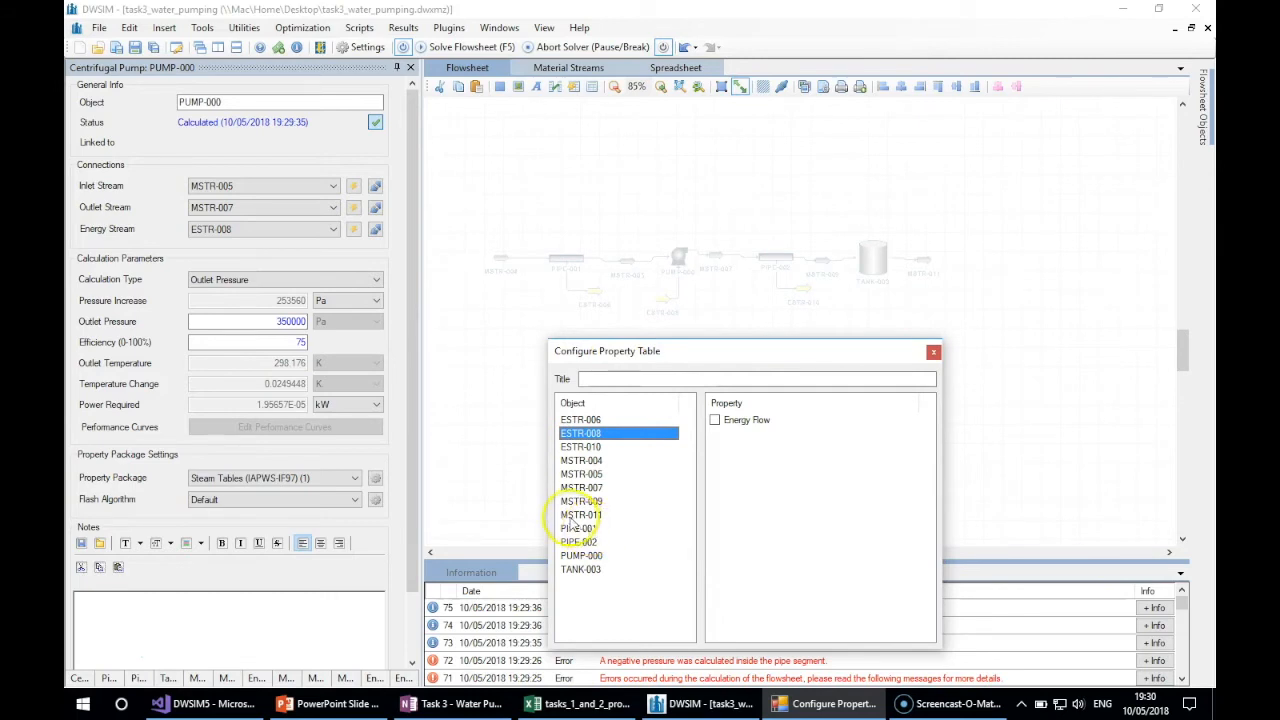
click(618, 460)
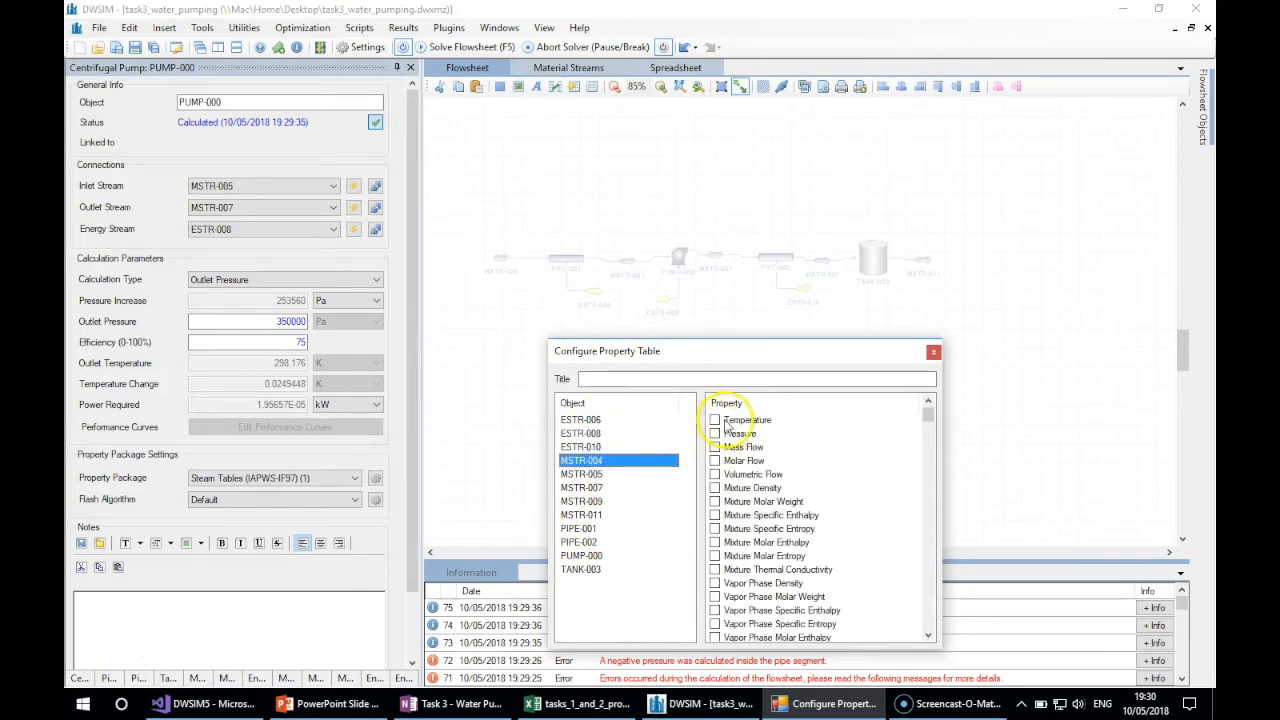
click(715, 420)
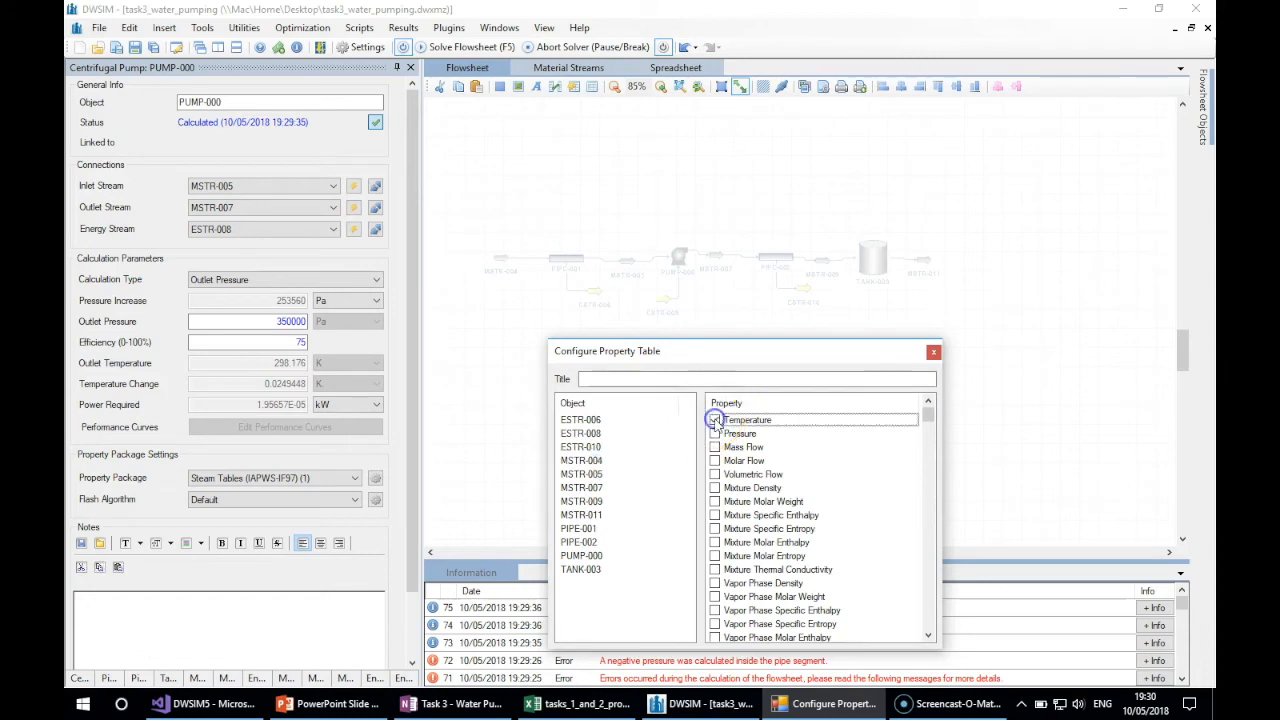
click(714, 474)
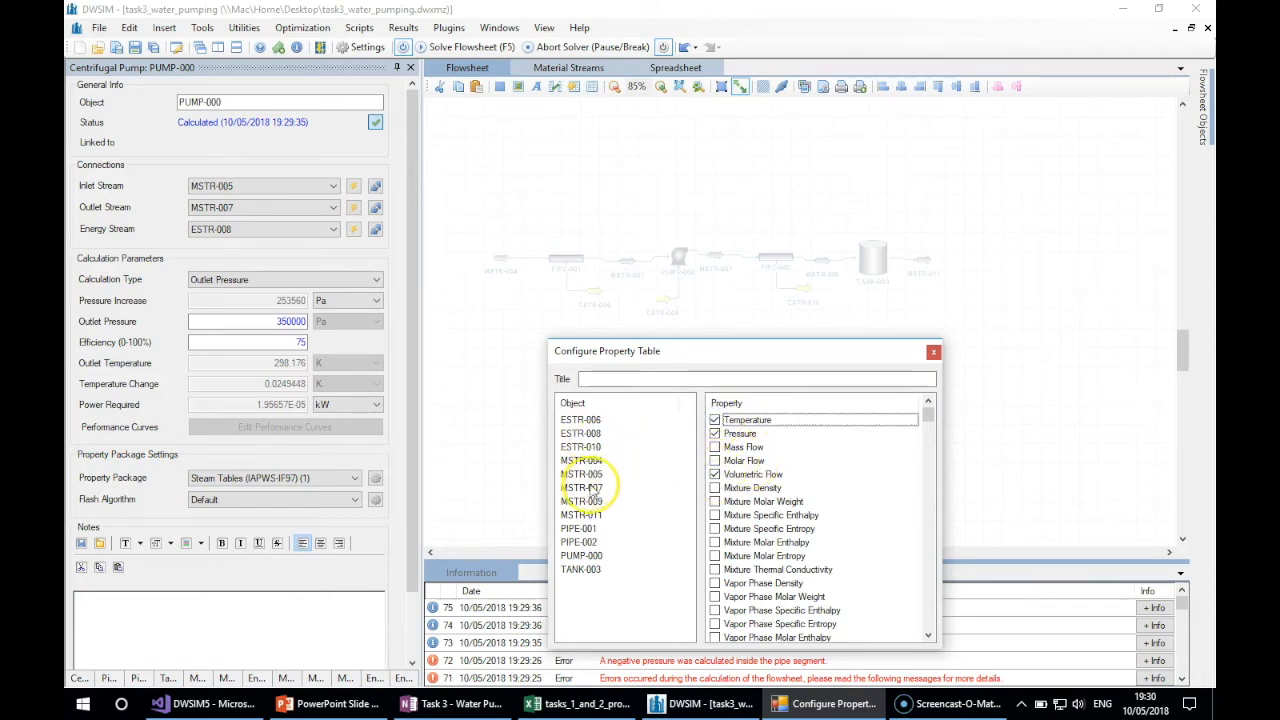
- Include the Pressure Drop of both PIPE-001 and PIPE-002 in the property table
click(580, 528)
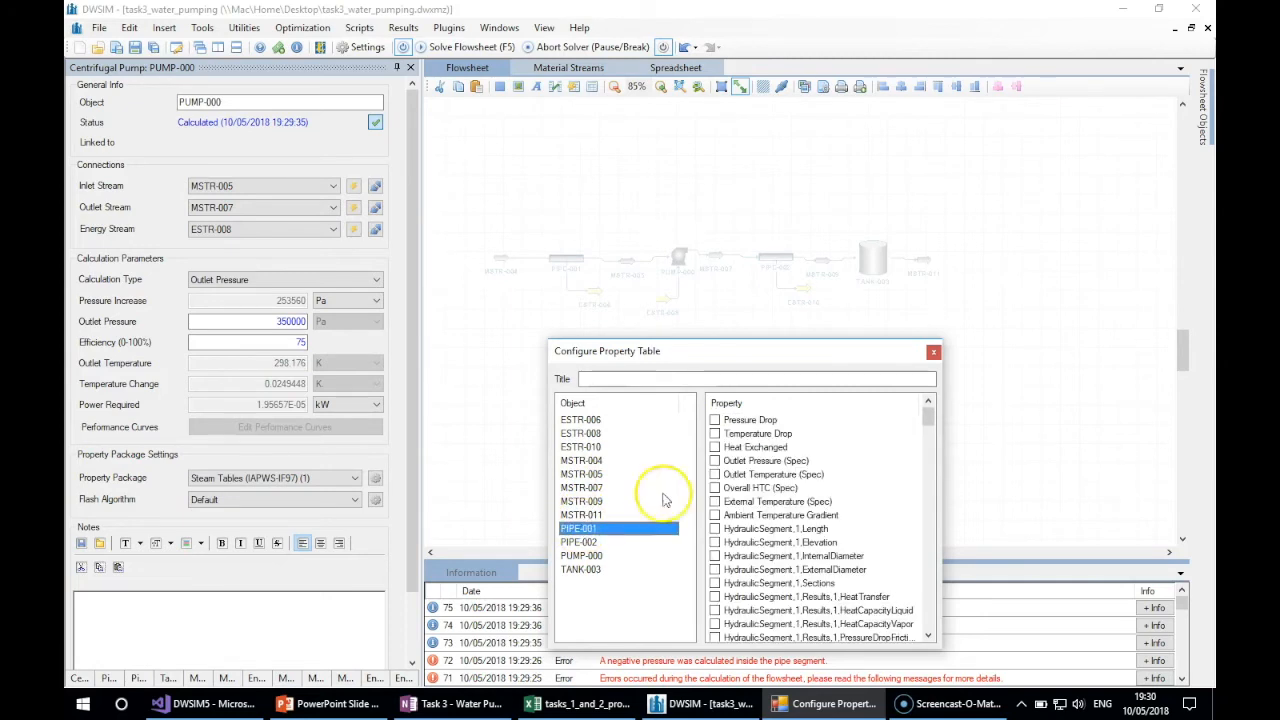
click(716, 421)
click(583, 541)
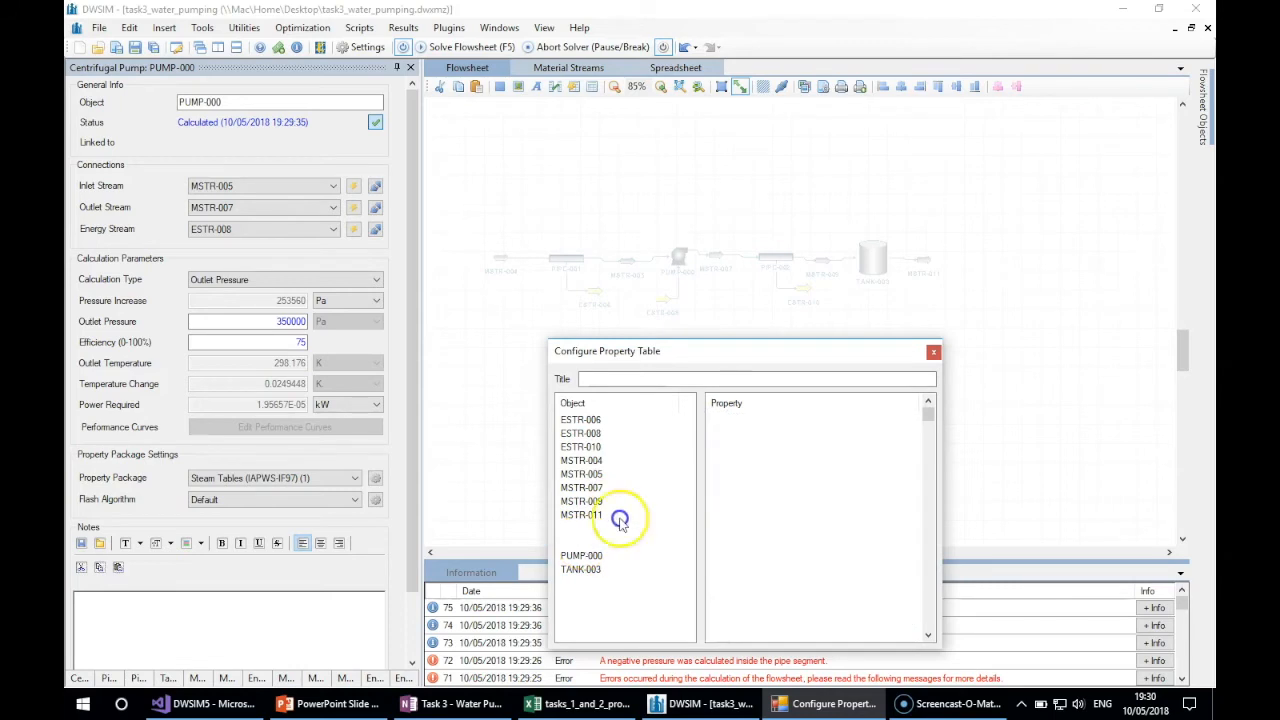
click(715, 420)
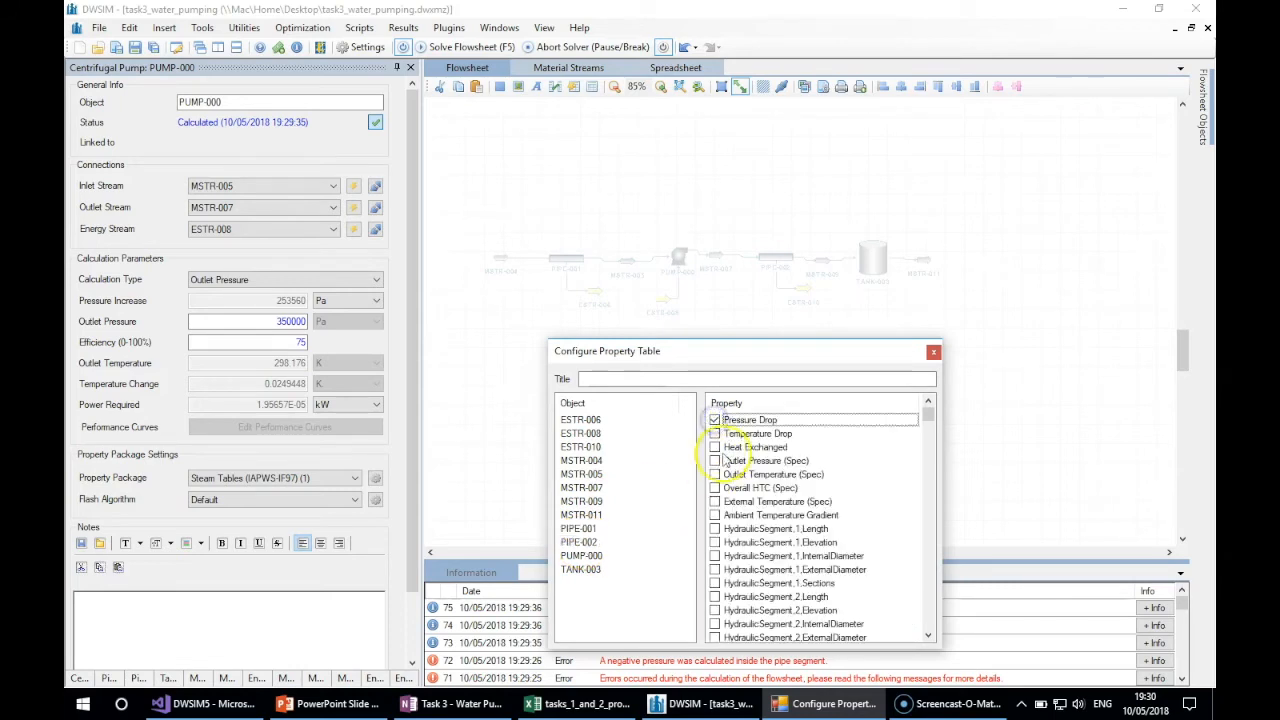
- Include the Pressure Increase (Head) and Efficiency of PUMP-000 in the property table and display the properties available for TANK-003
click(578, 555)
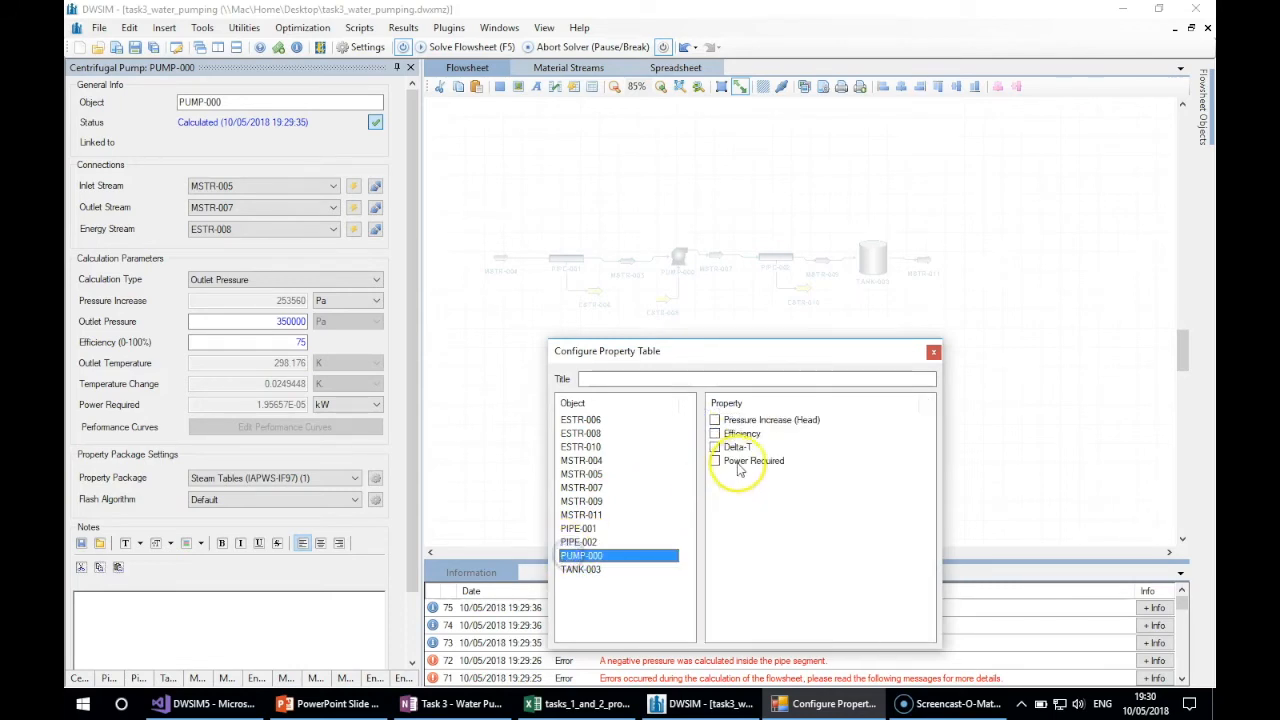
click(715, 420)
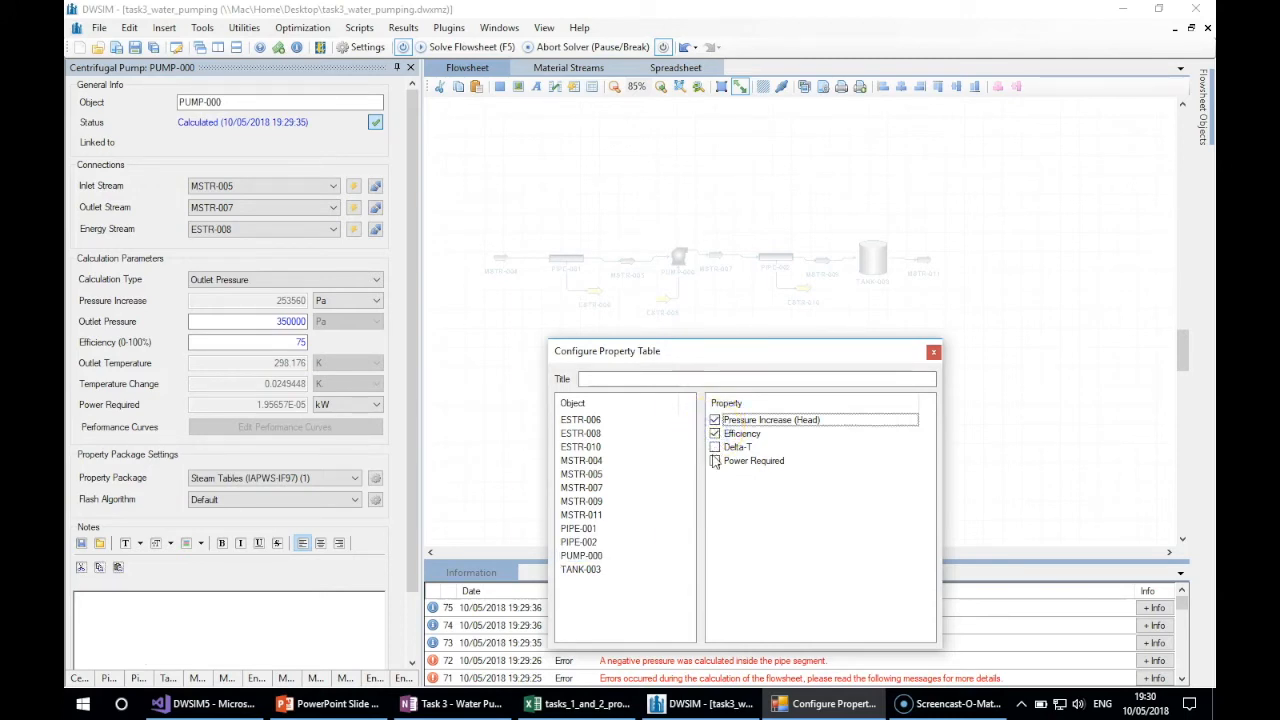
click(578, 568)
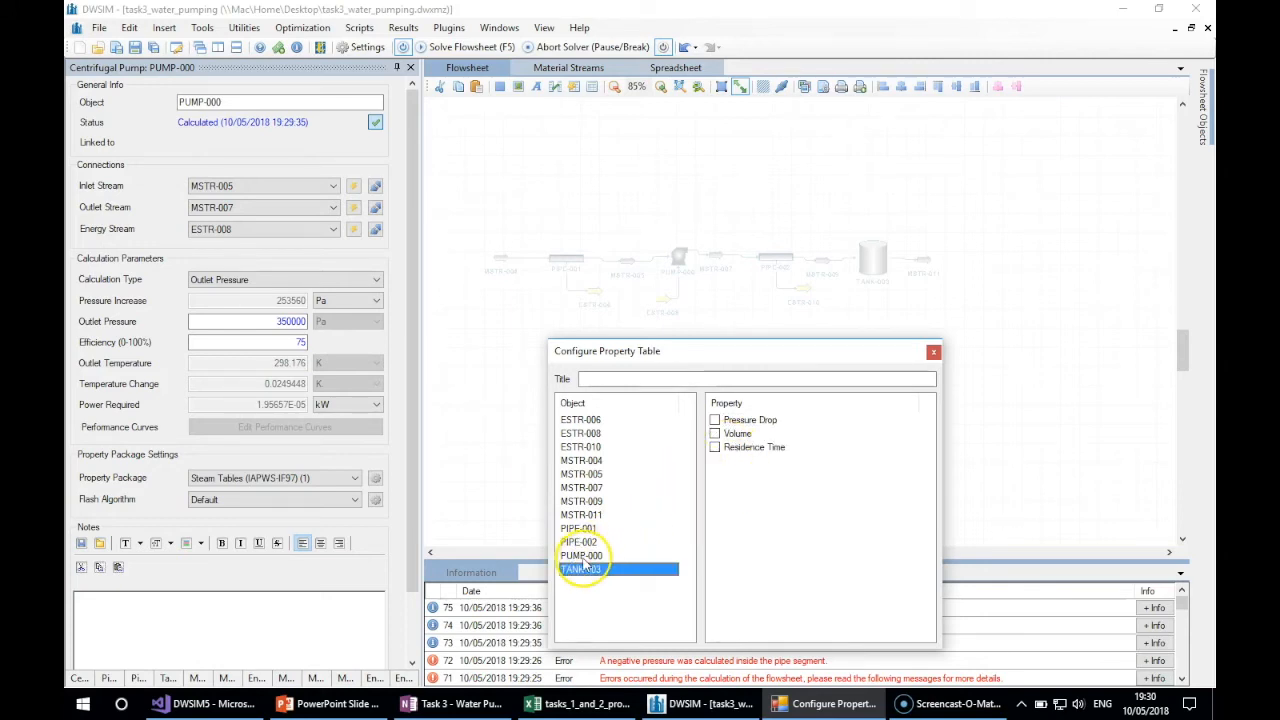
- Include the Pressure of MSTR-009 in the property table
click(583, 556)
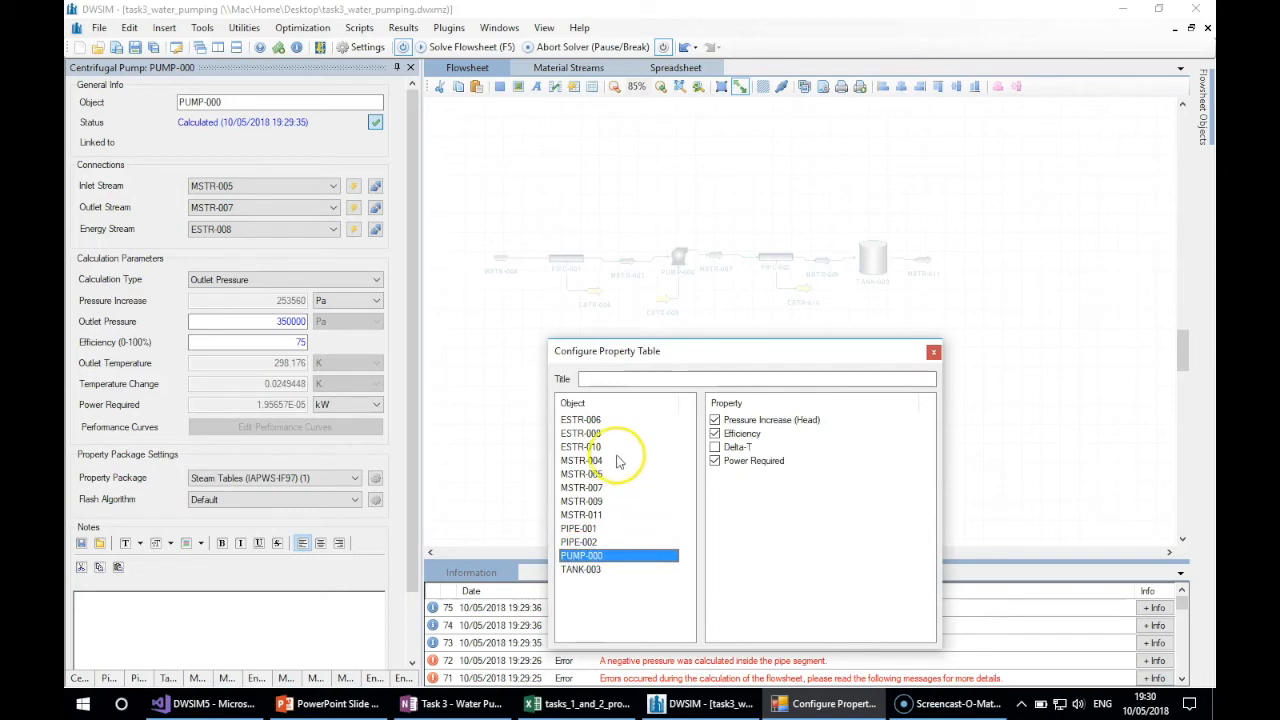
click(596, 502)
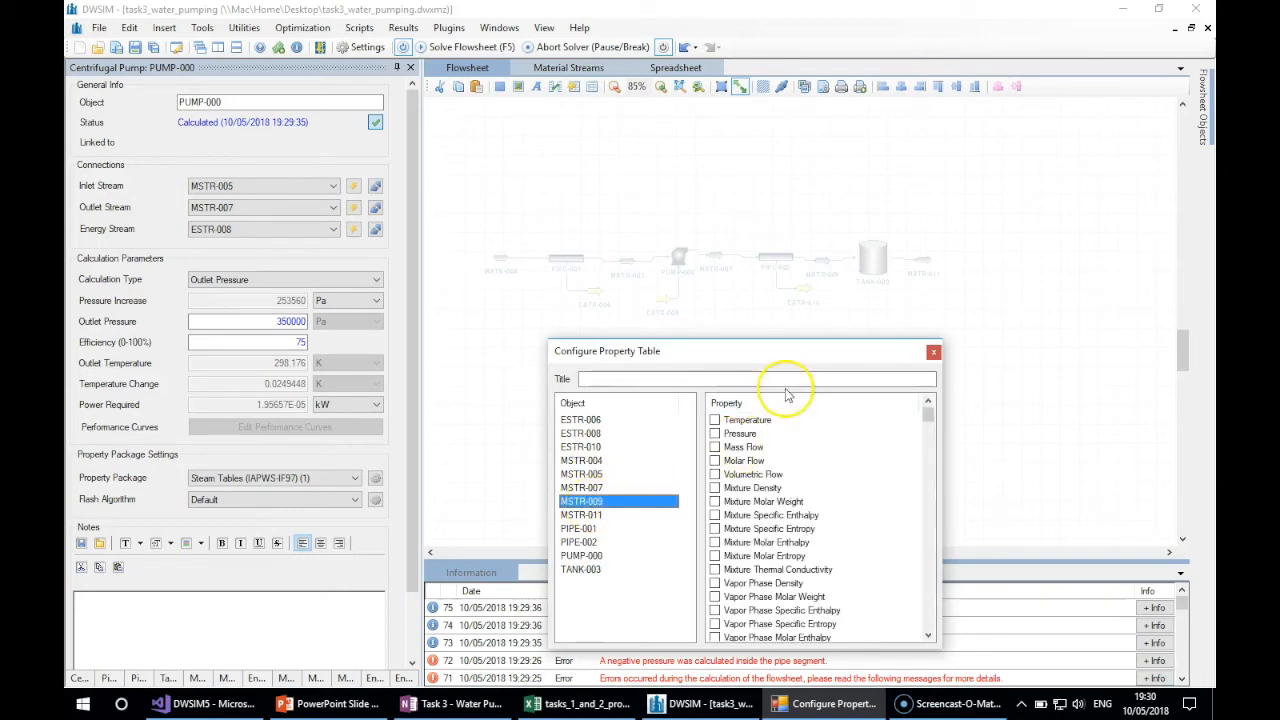
click(714, 434)
click(714, 434)
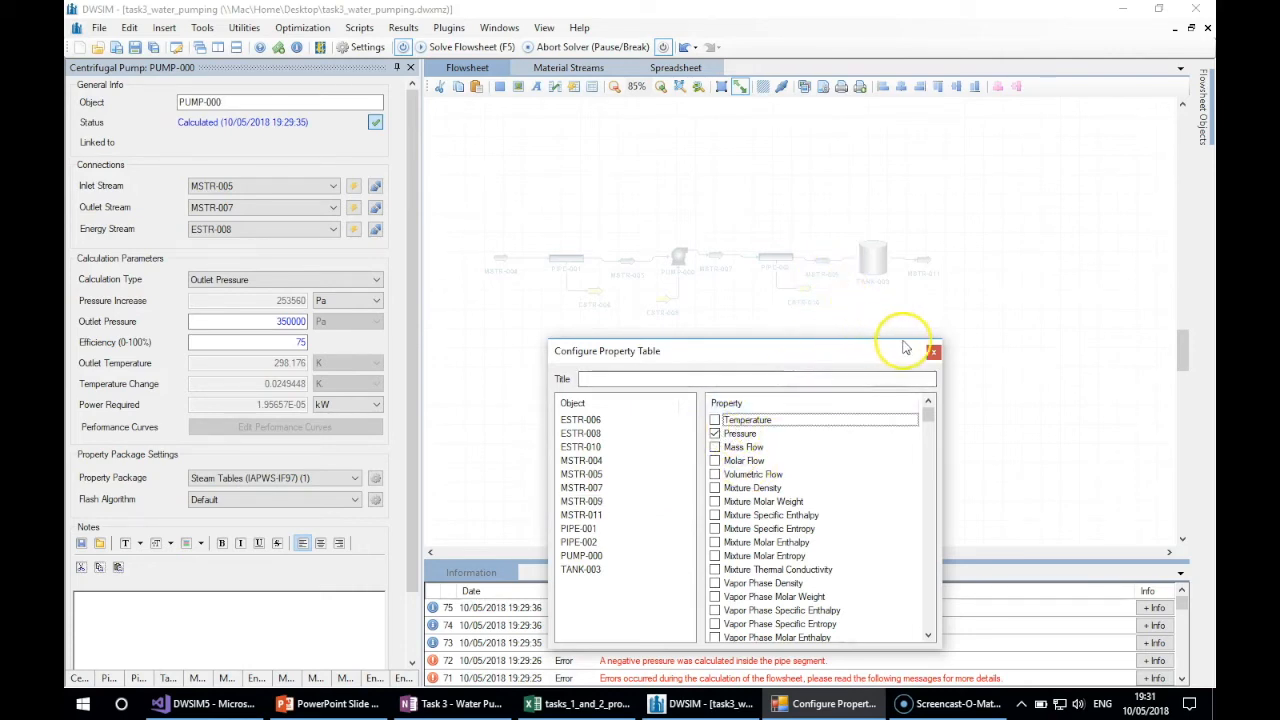
- Title the property table "Water Pumping Properties", close its configuration and reposition it in the flowsheet below the pump
click(842, 378)
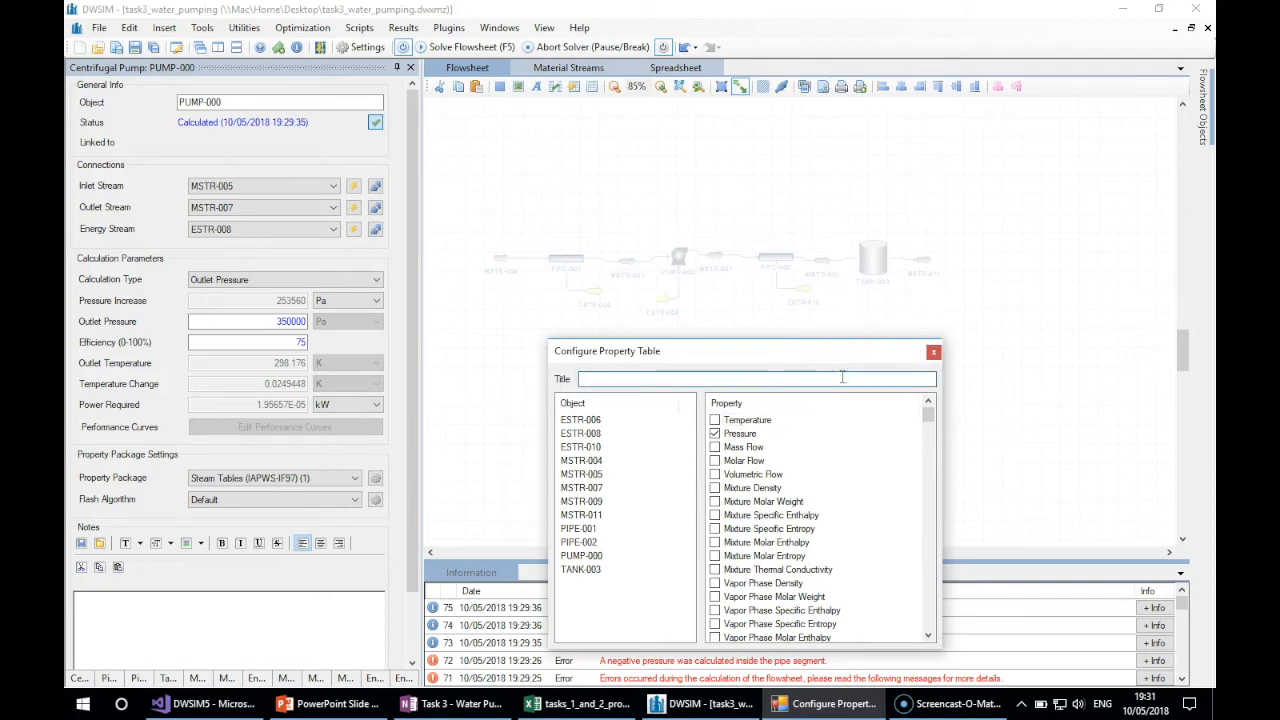
text(Water Pumping Properties)
click(933, 351)
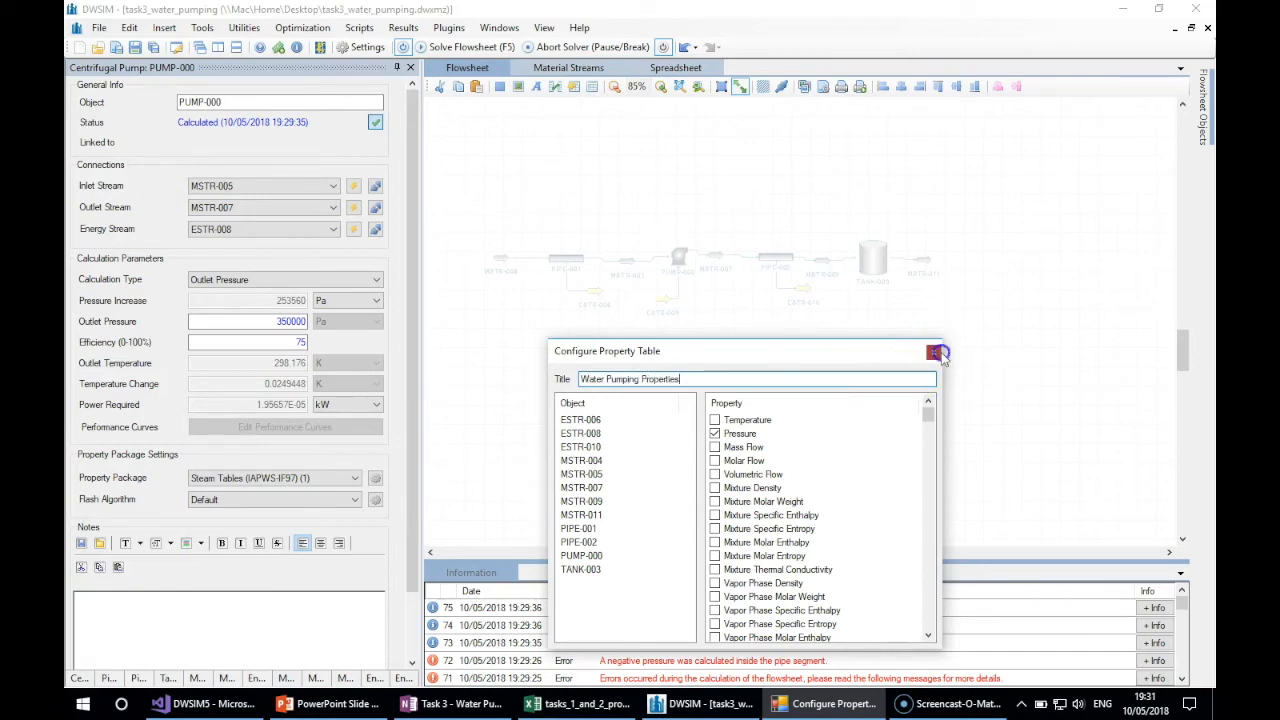
drag(830, 398, 774, 388)
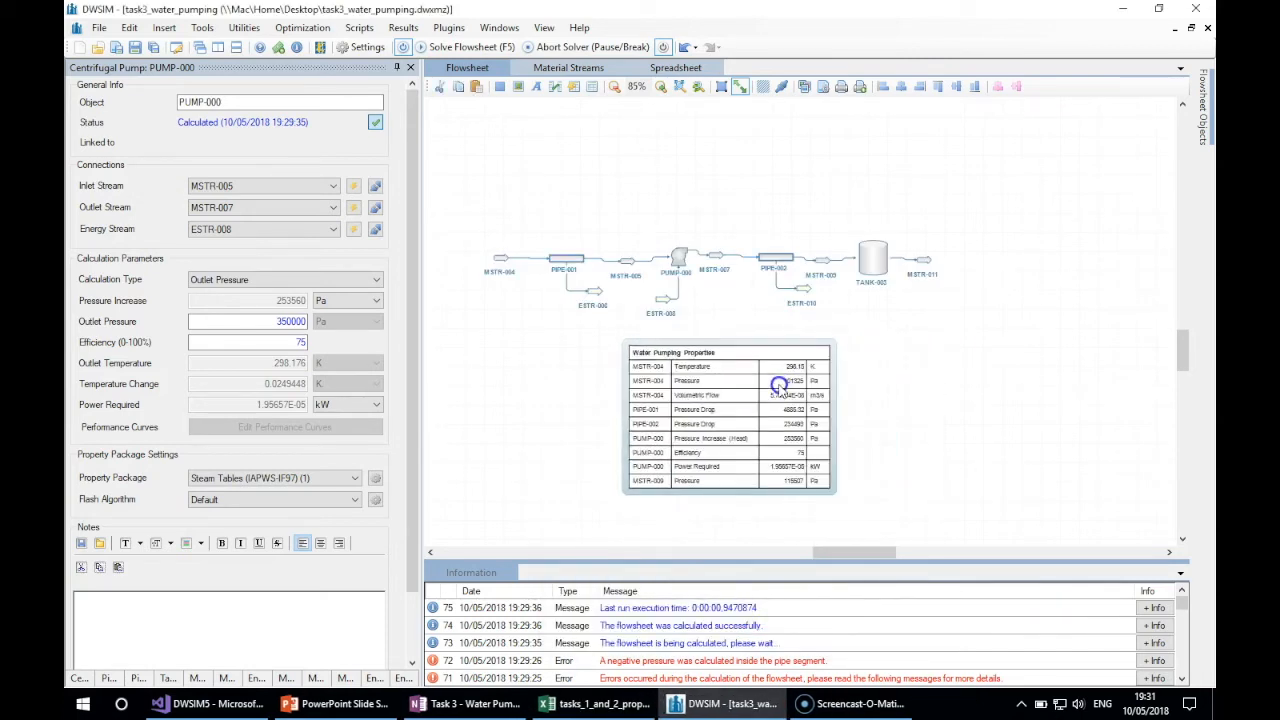
- Open the property table's appearance settings and set the header font size to 12
right_click(735, 385)
click(807, 488)
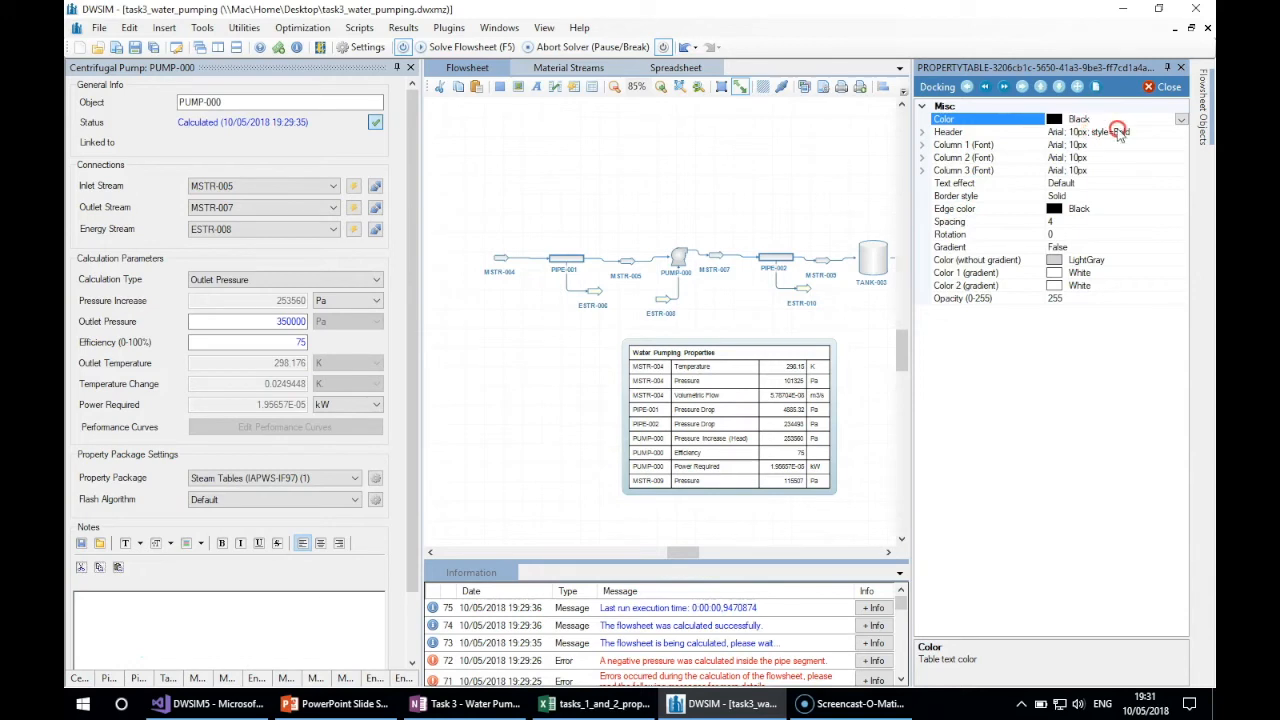
click(996, 223)
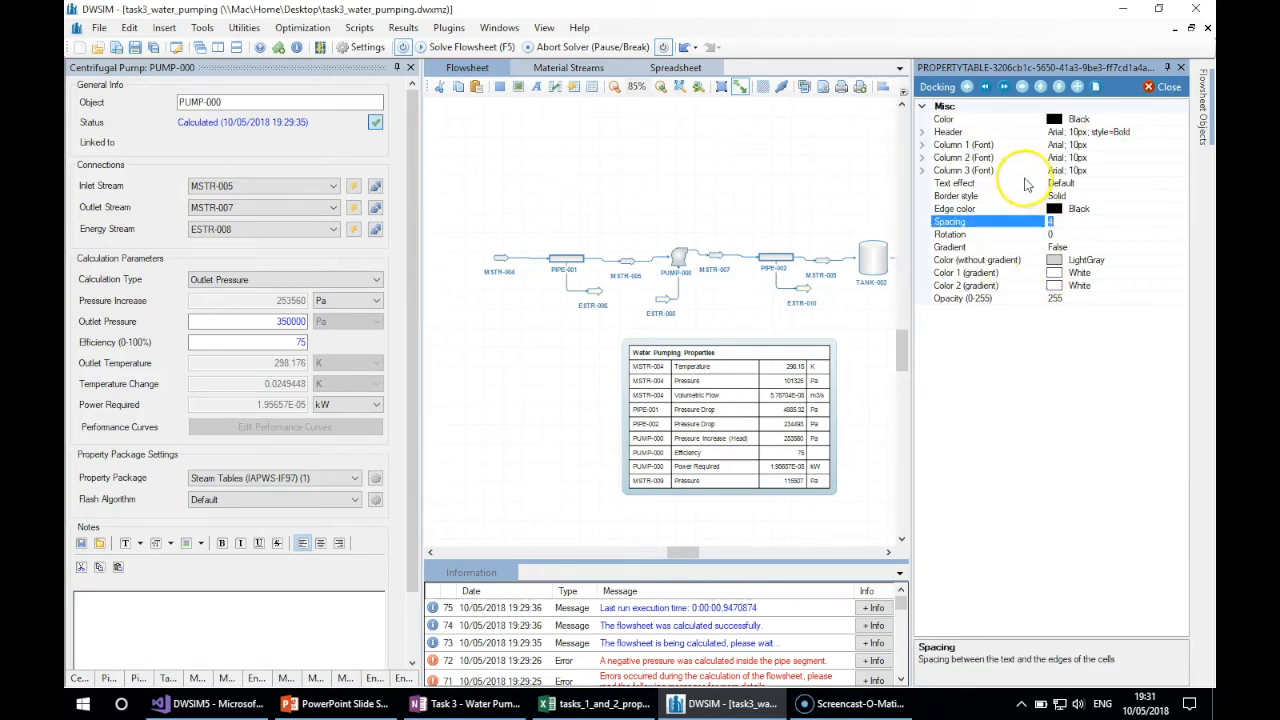
click(1026, 185)
click(1165, 131)
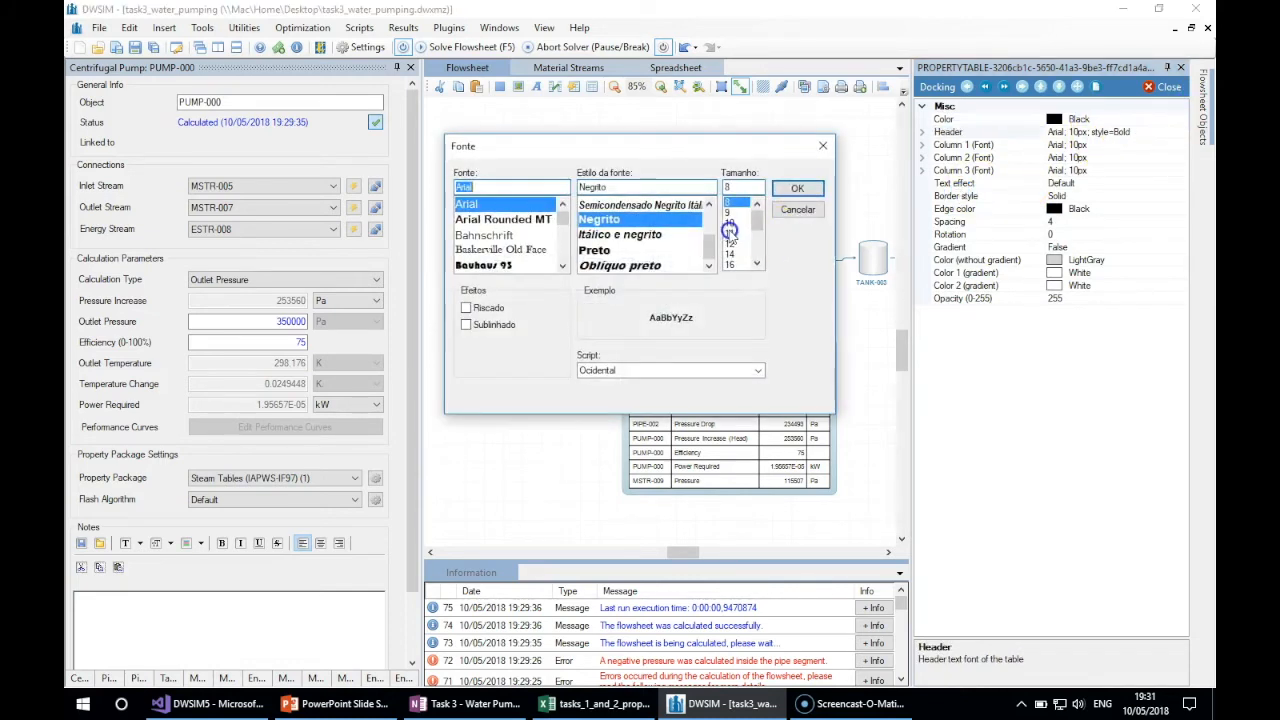
click(733, 243)
click(797, 188)
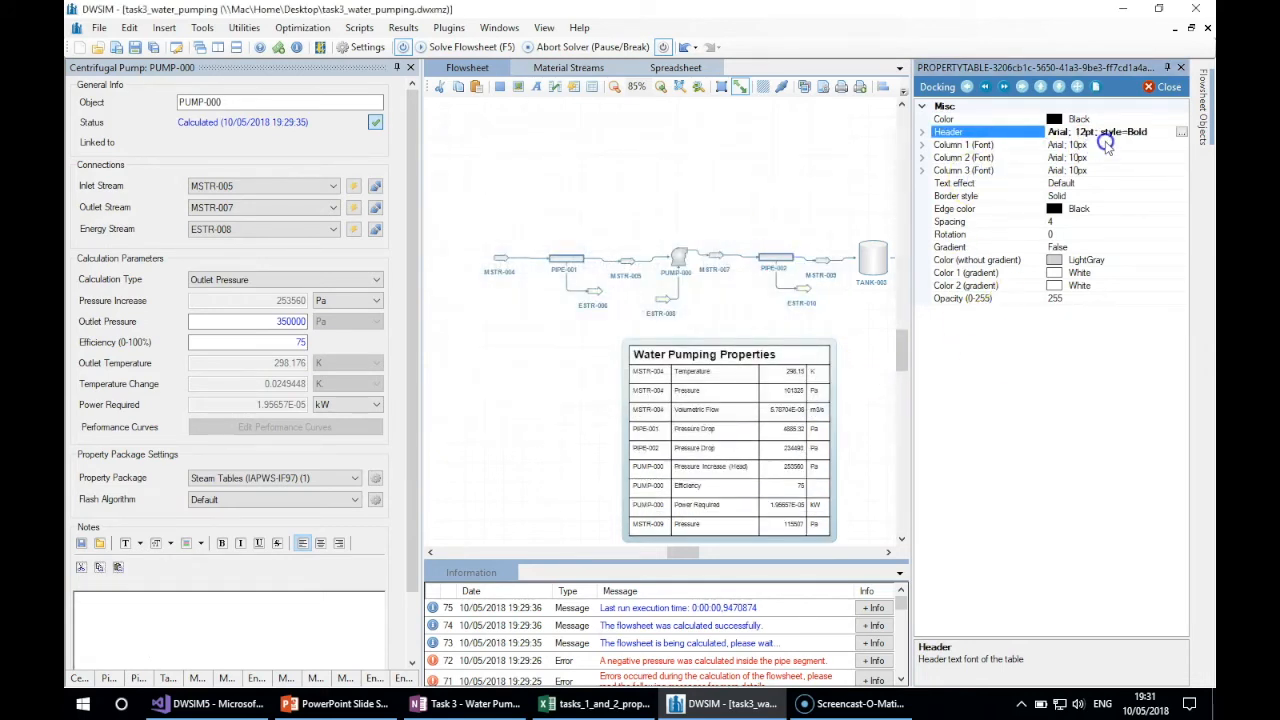
- Set the font size of Column 1, Column 2 and Column 3 of the property table to 10
click(1098, 145)
click(1182, 147)
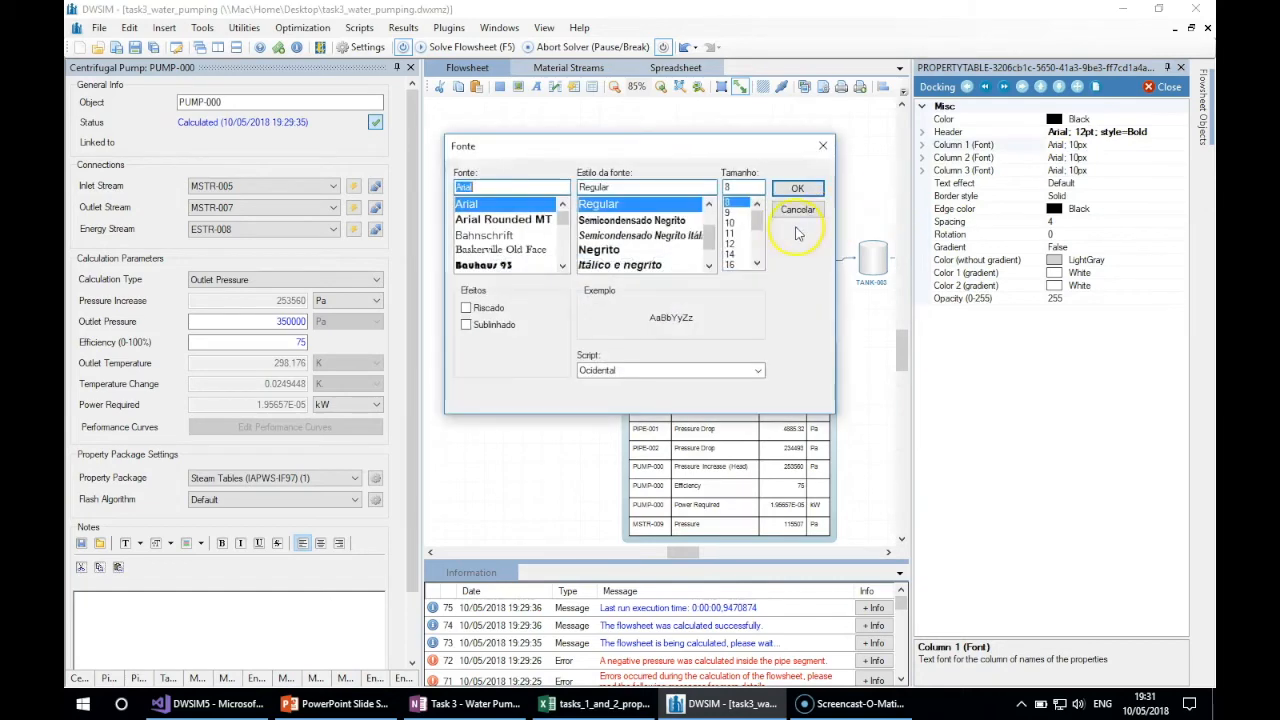
click(786, 209)
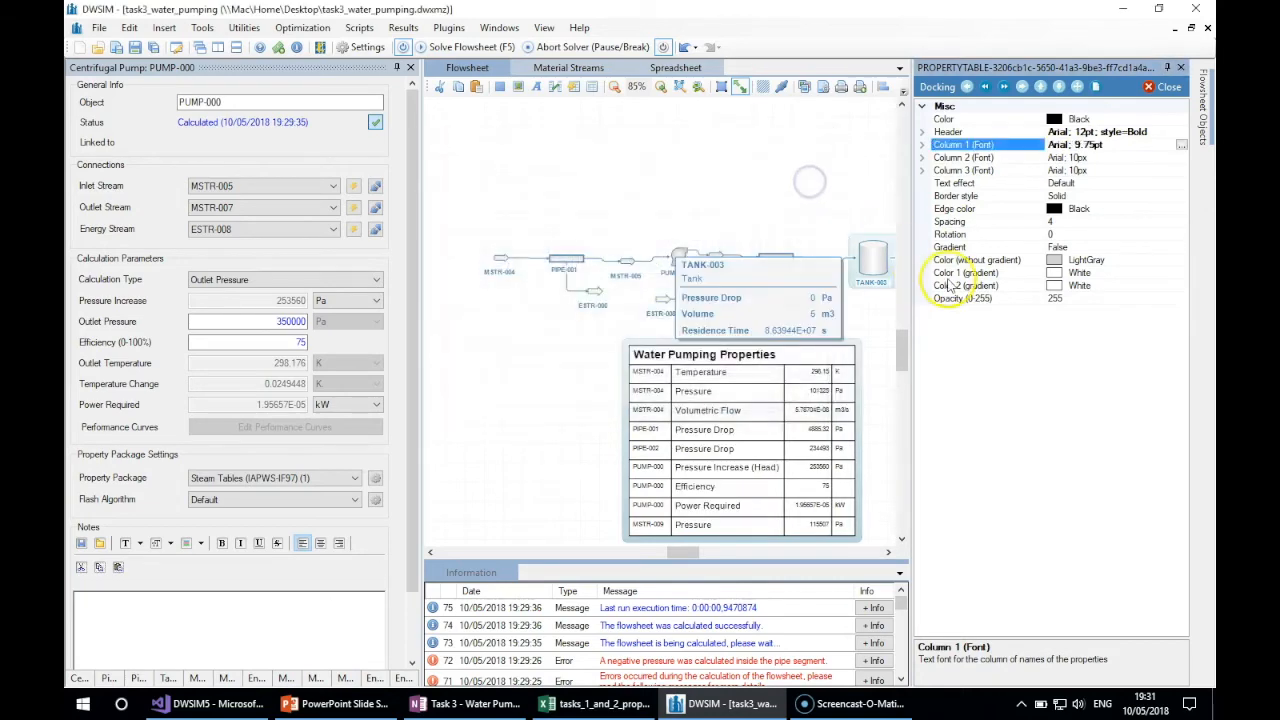
click(1171, 157)
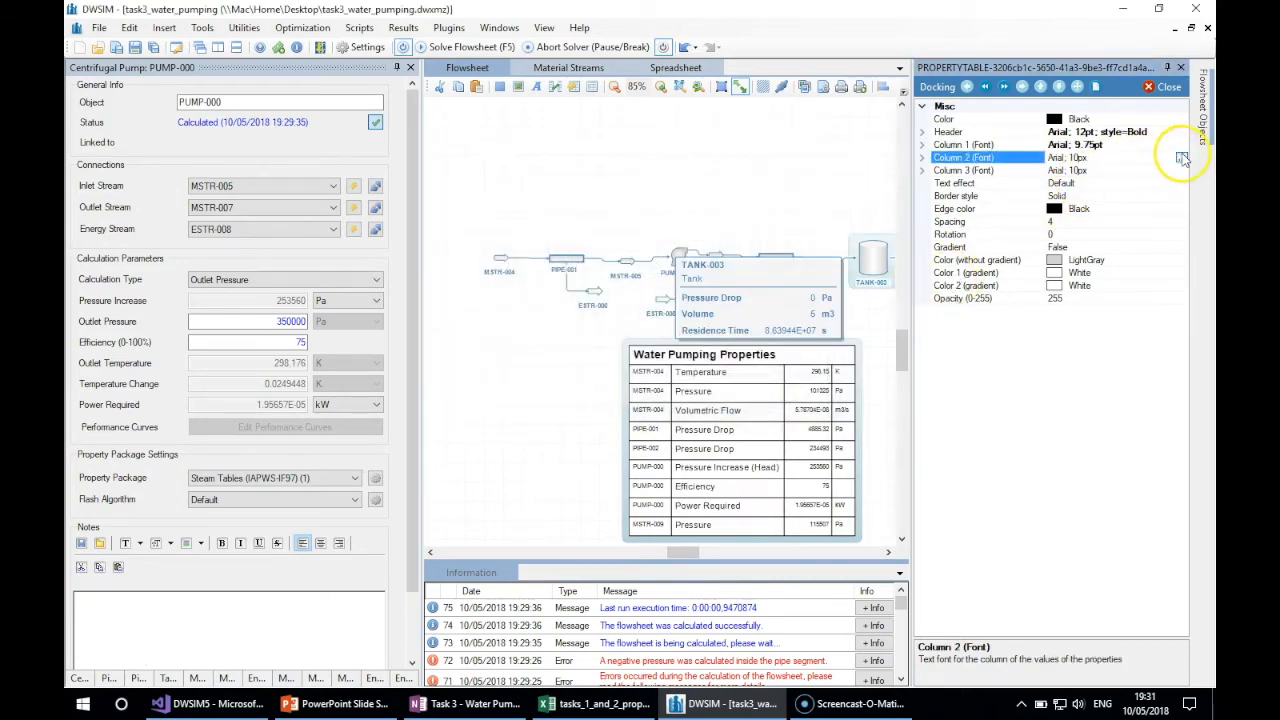
click(1182, 153)
click(735, 222)
click(797, 189)
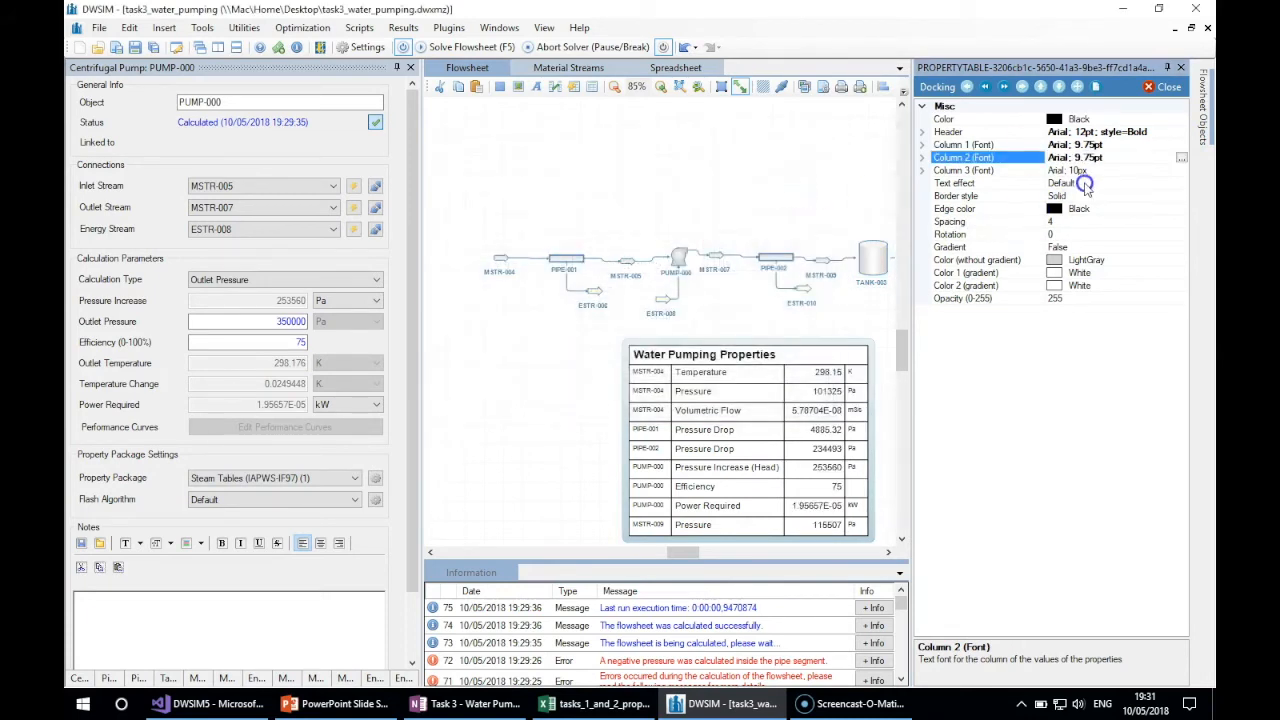
click(1179, 170)
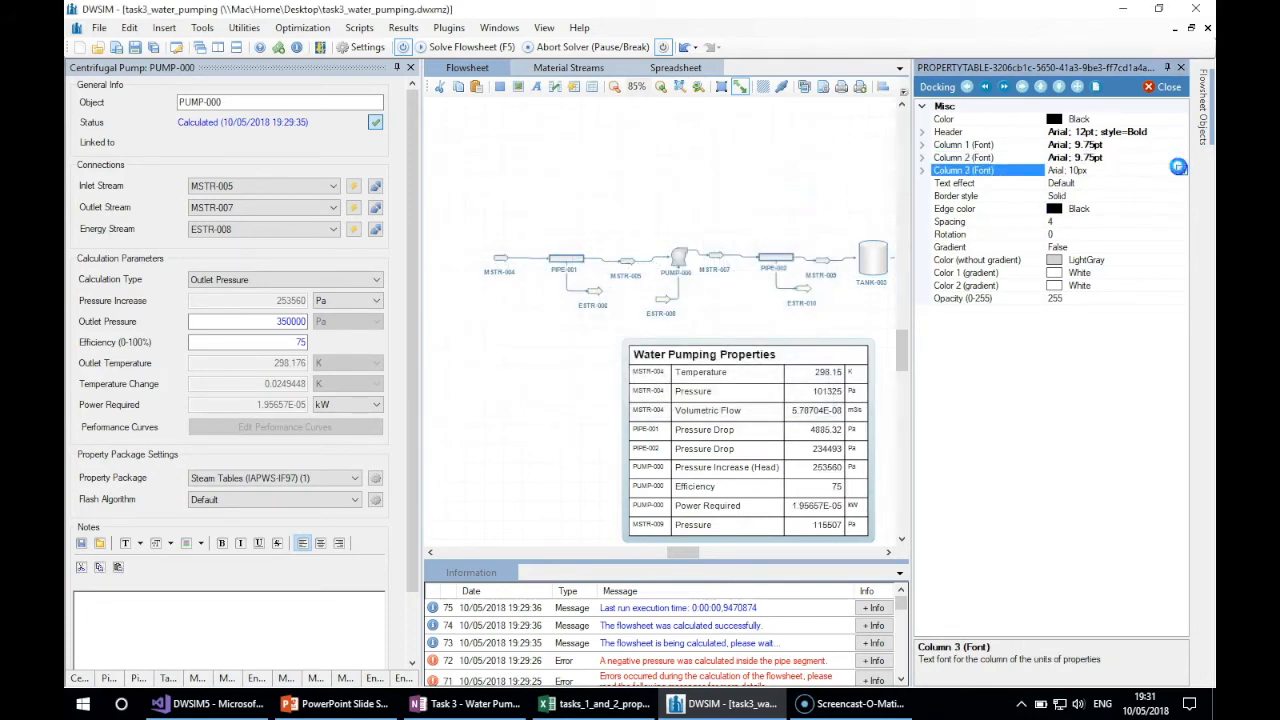
click(1182, 170)
click(735, 222)
click(797, 189)
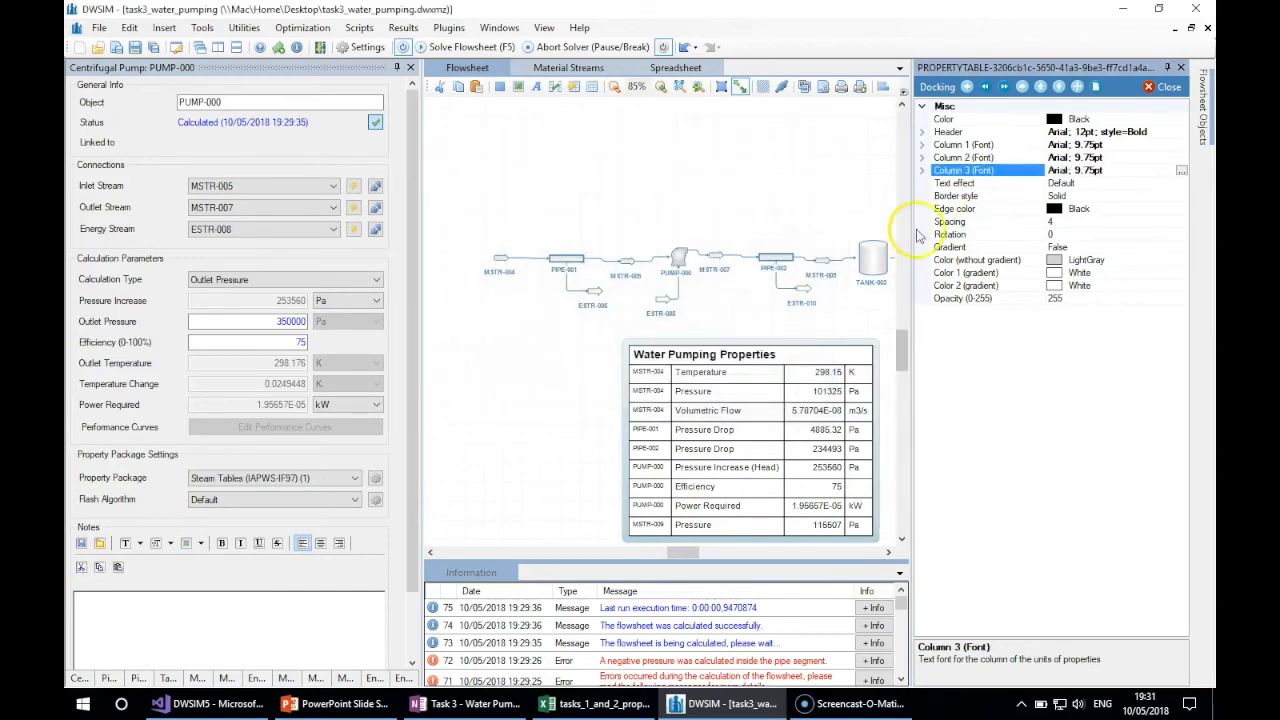
- Move the property table so it sits more centrally beneath the pump and close its appearance settings
click(1101, 194)
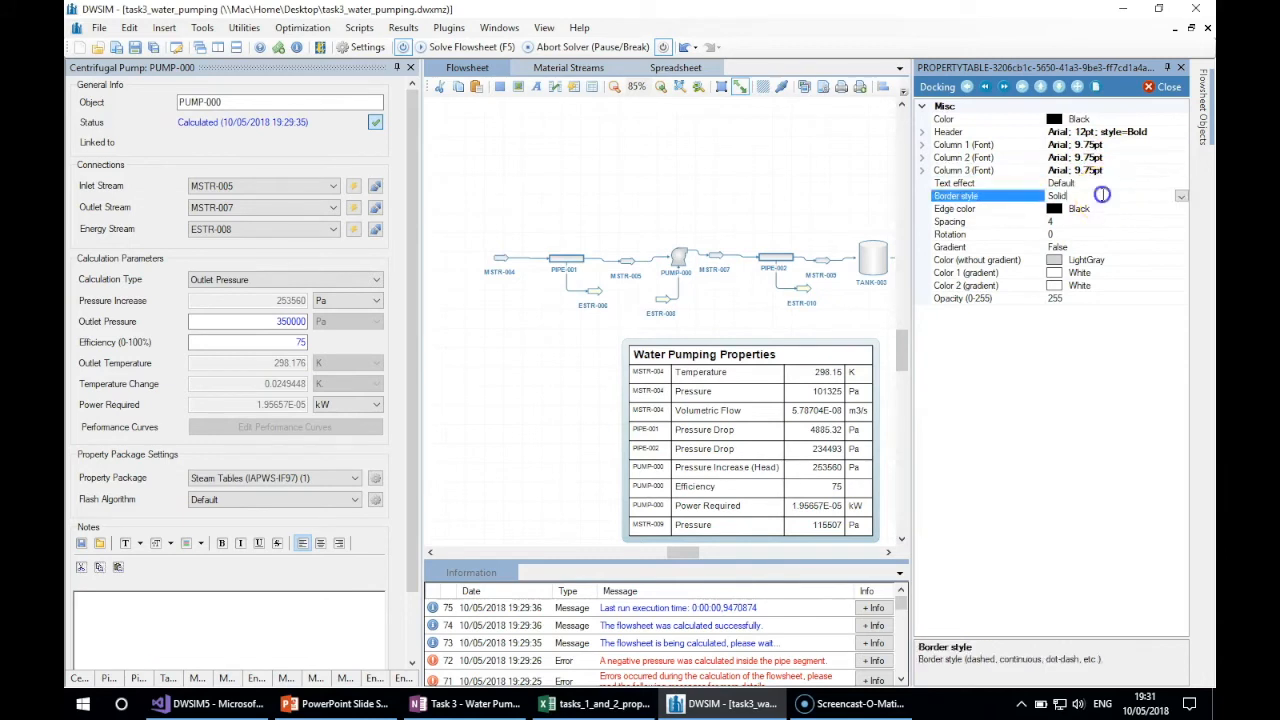
click(1103, 183)
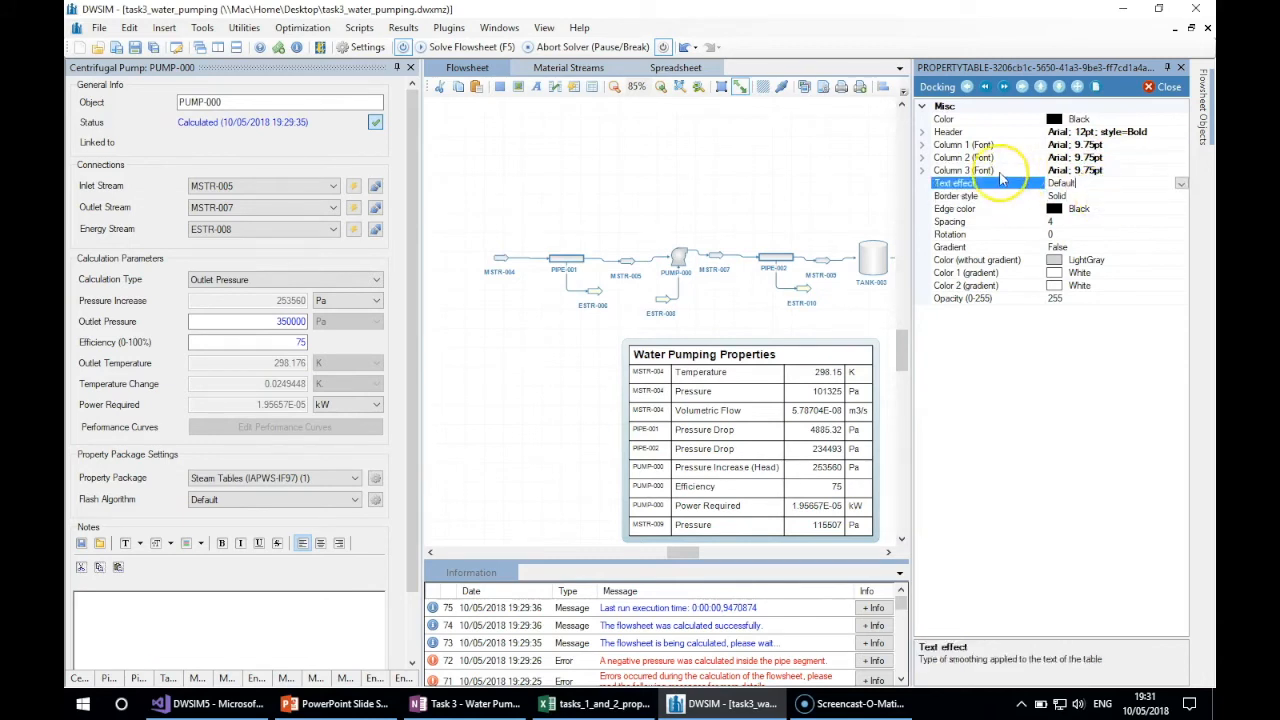
drag(791, 371, 727, 363)
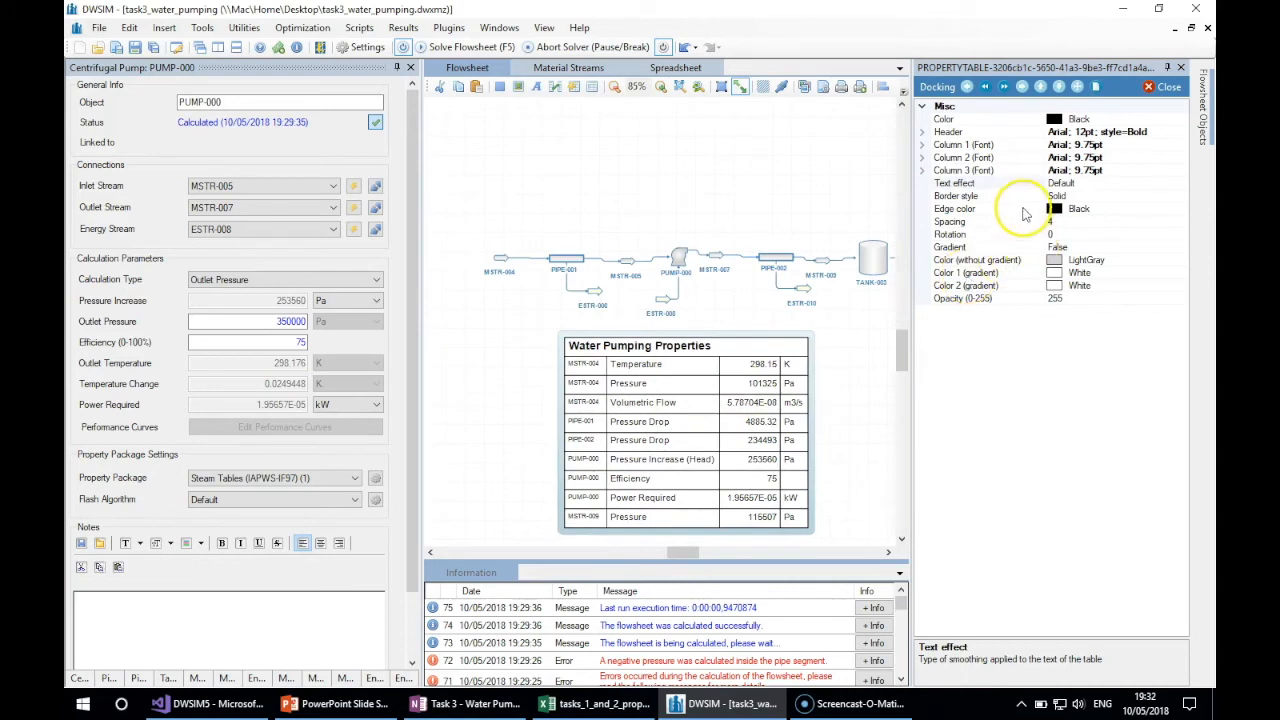
click(1022, 208)
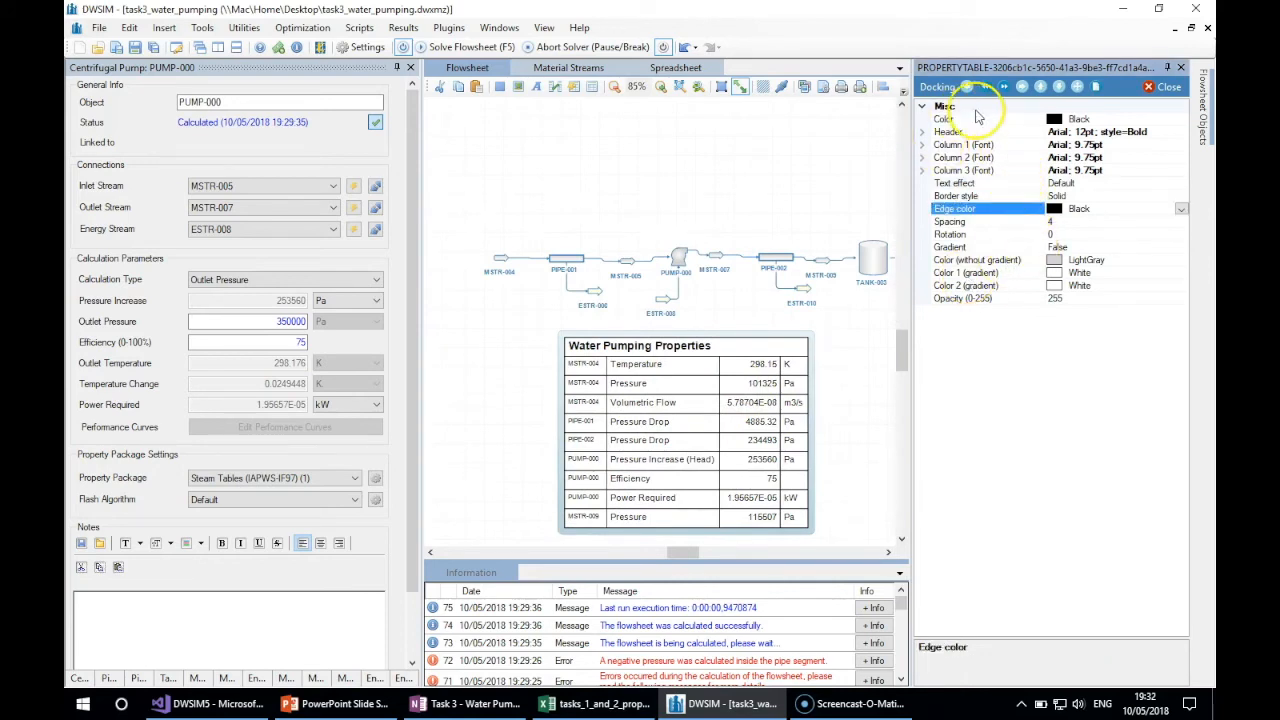
click(1150, 89)
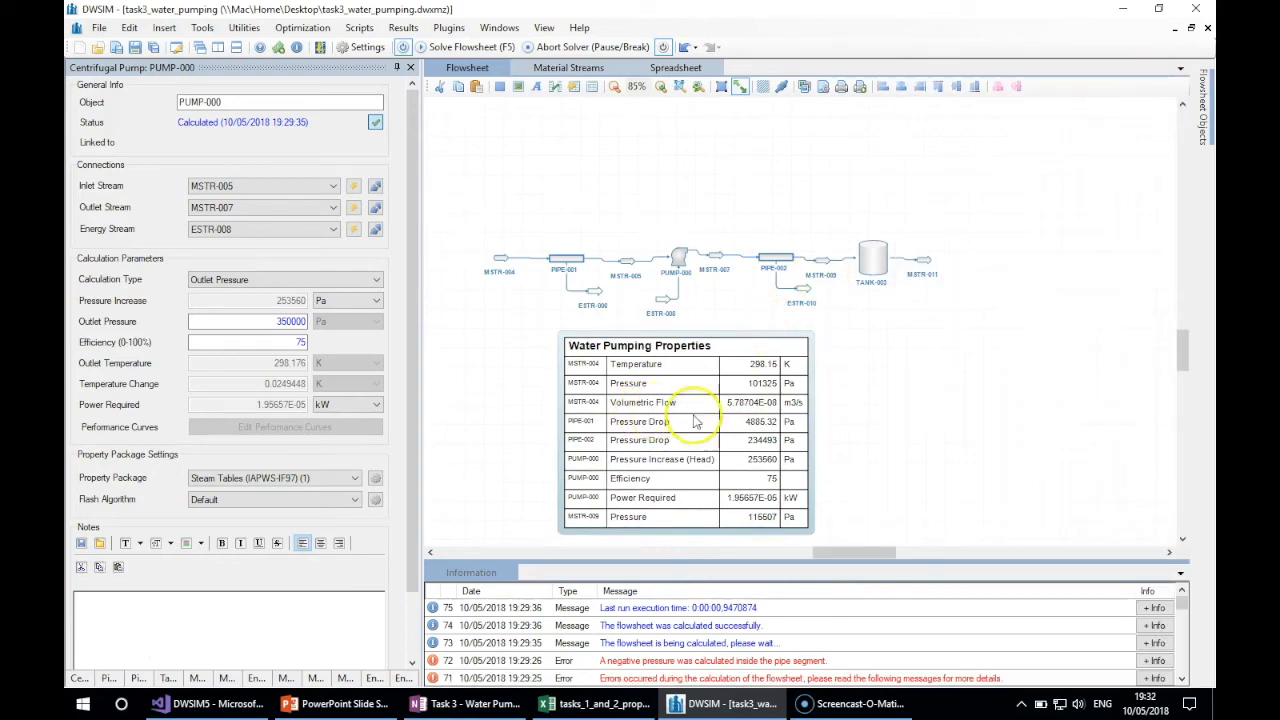
- Recheck the property table's appearance settings, close them and save the flowsheet
right_click(585, 372)
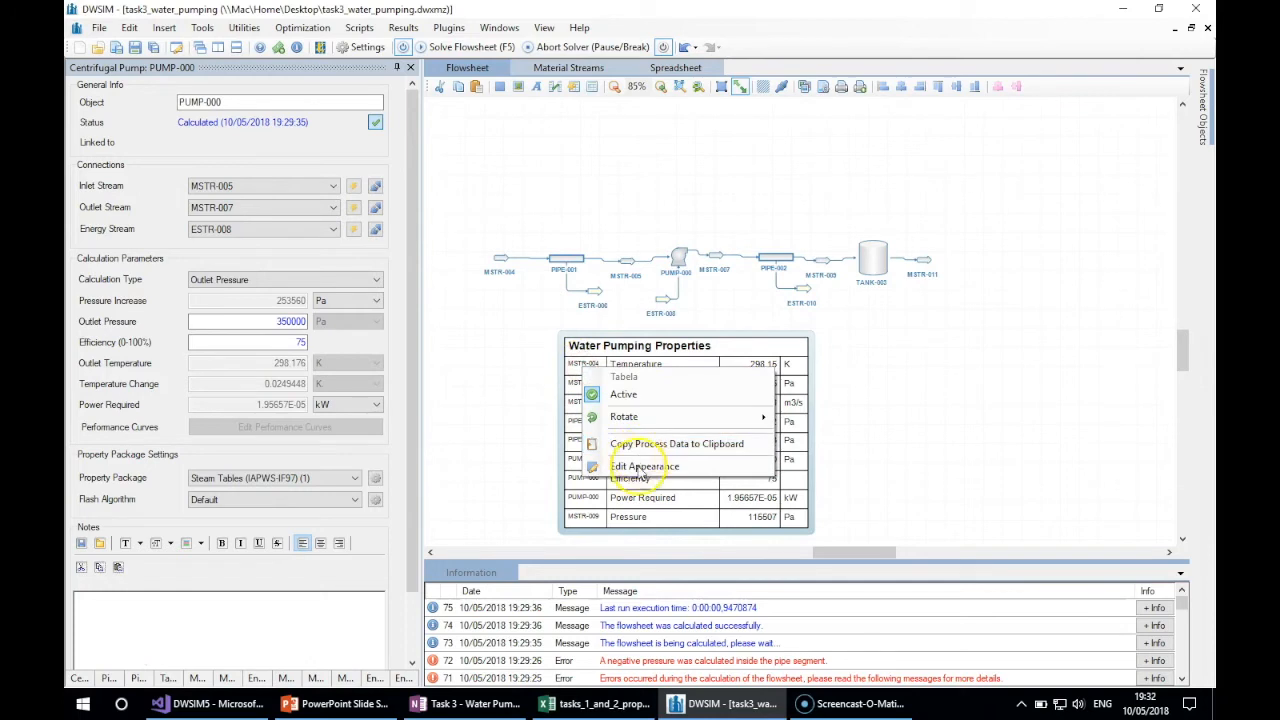
click(638, 466)
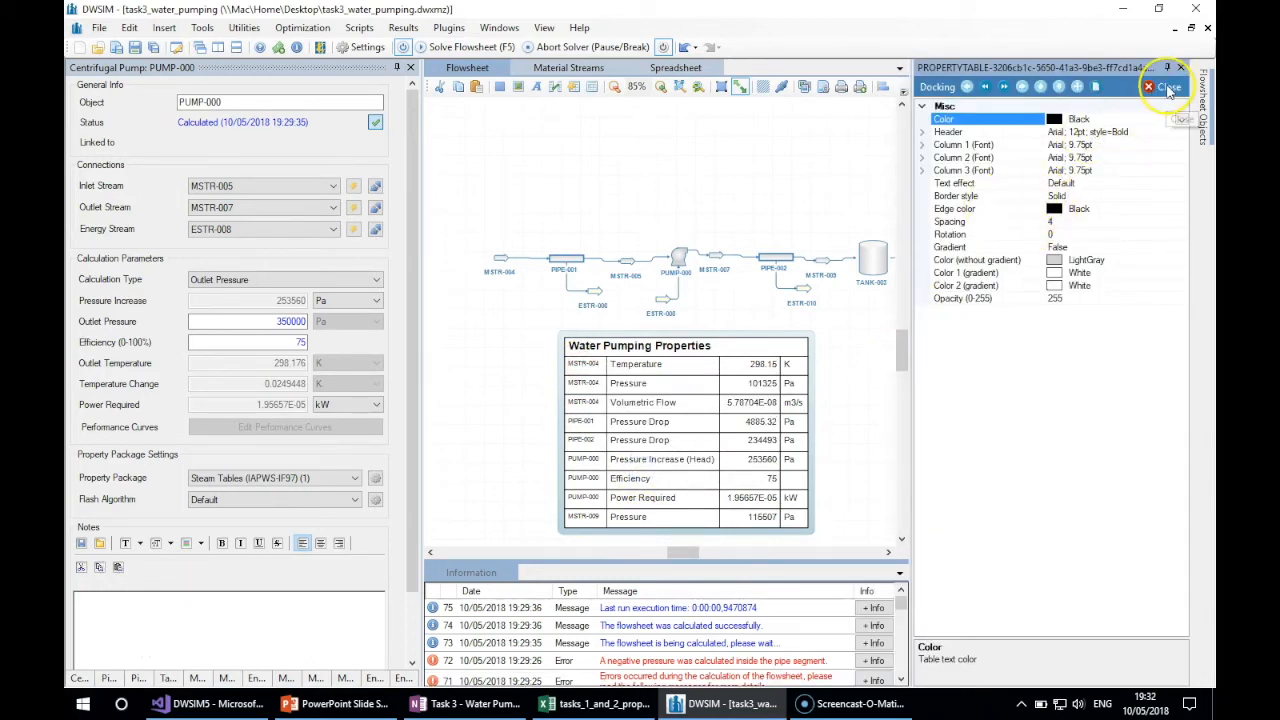
click(1168, 88)
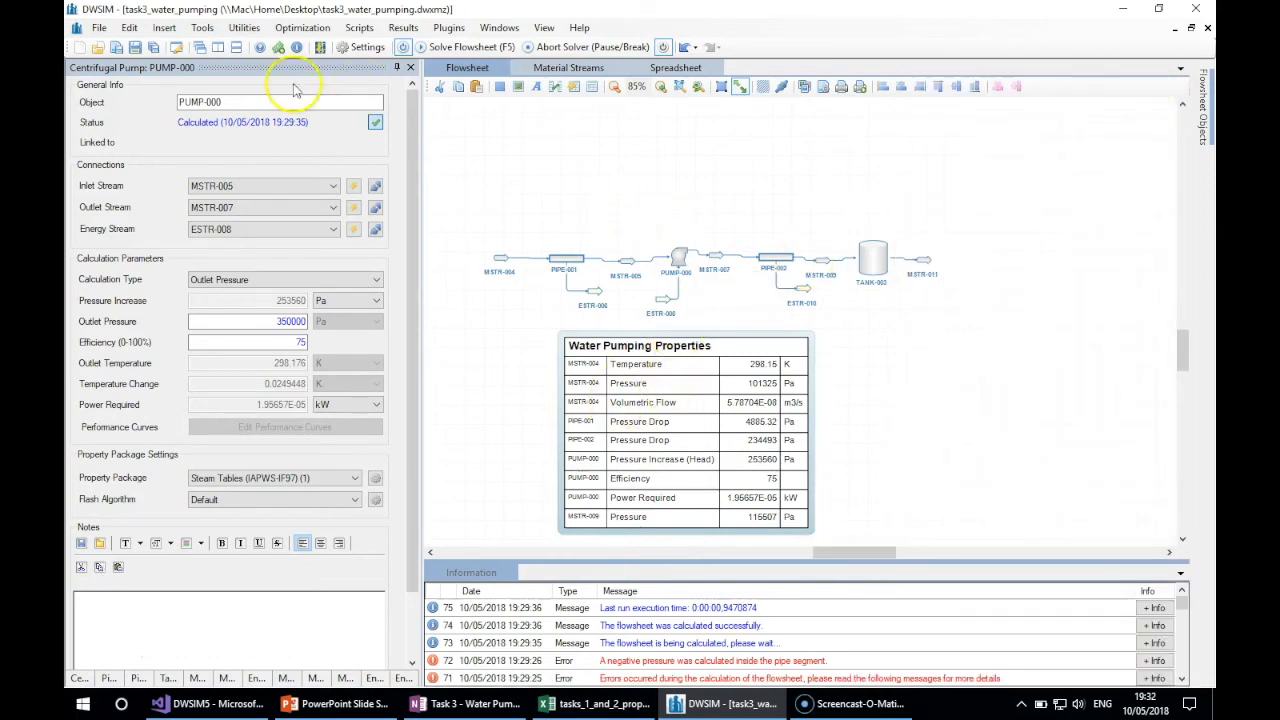
click(116, 47)
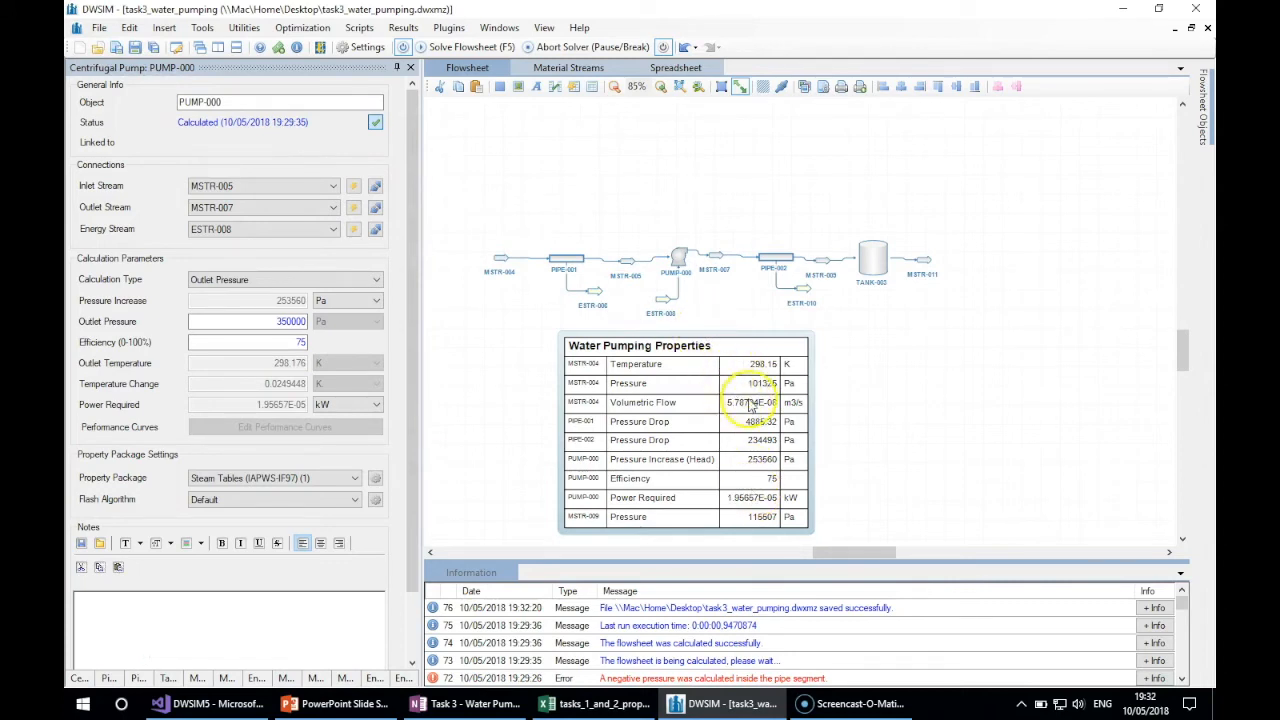
- Open the System of Units in the simulation settings and start creating a custom system of units
click(876, 259)
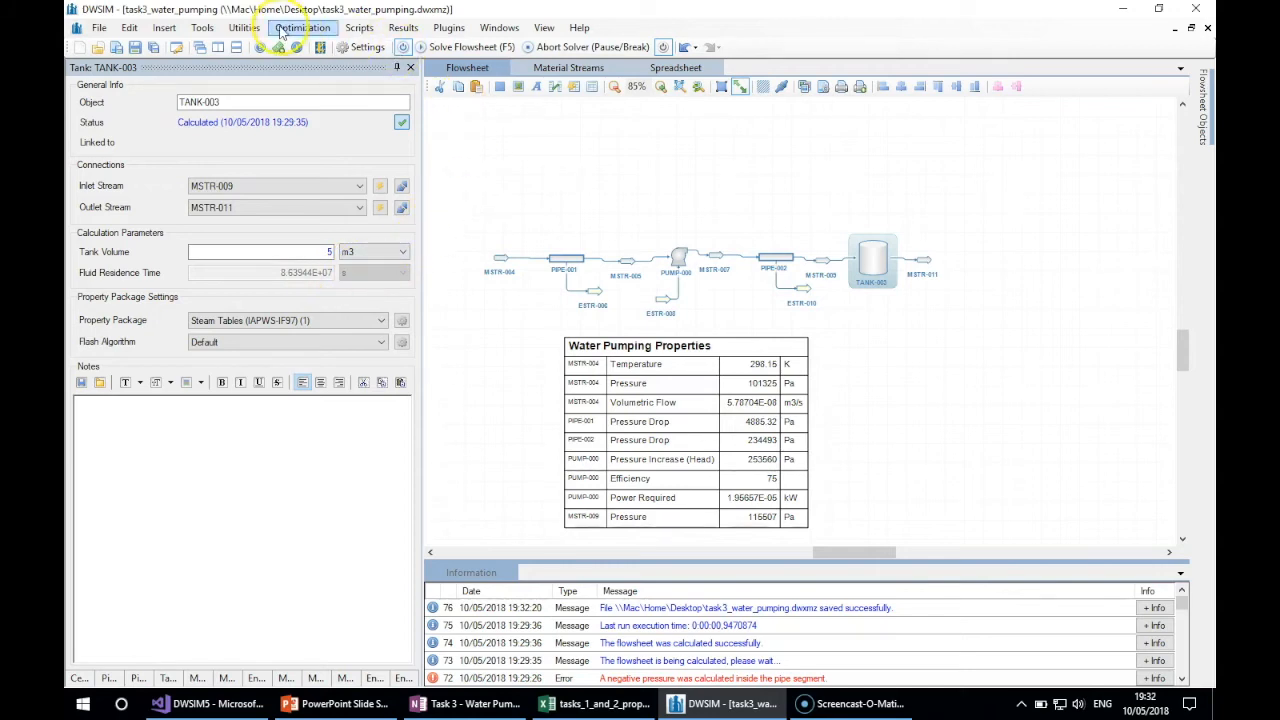
click(244, 29)
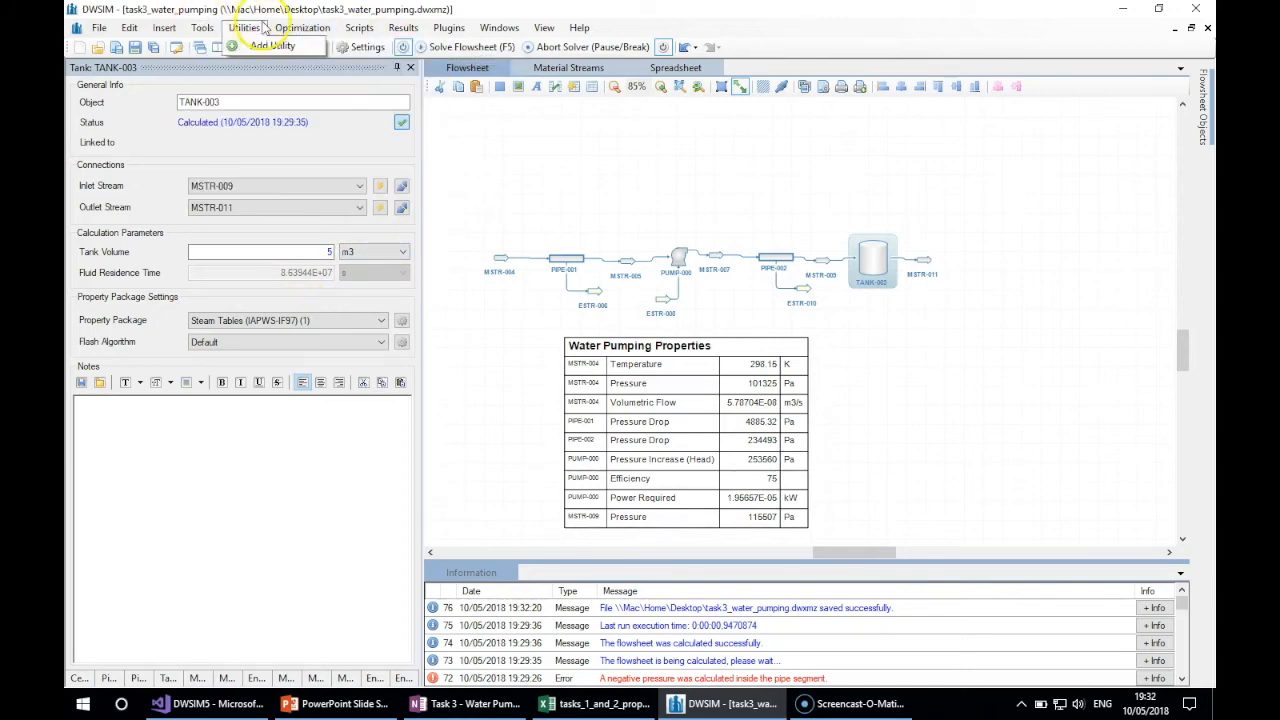
mouse_move(130, 28)
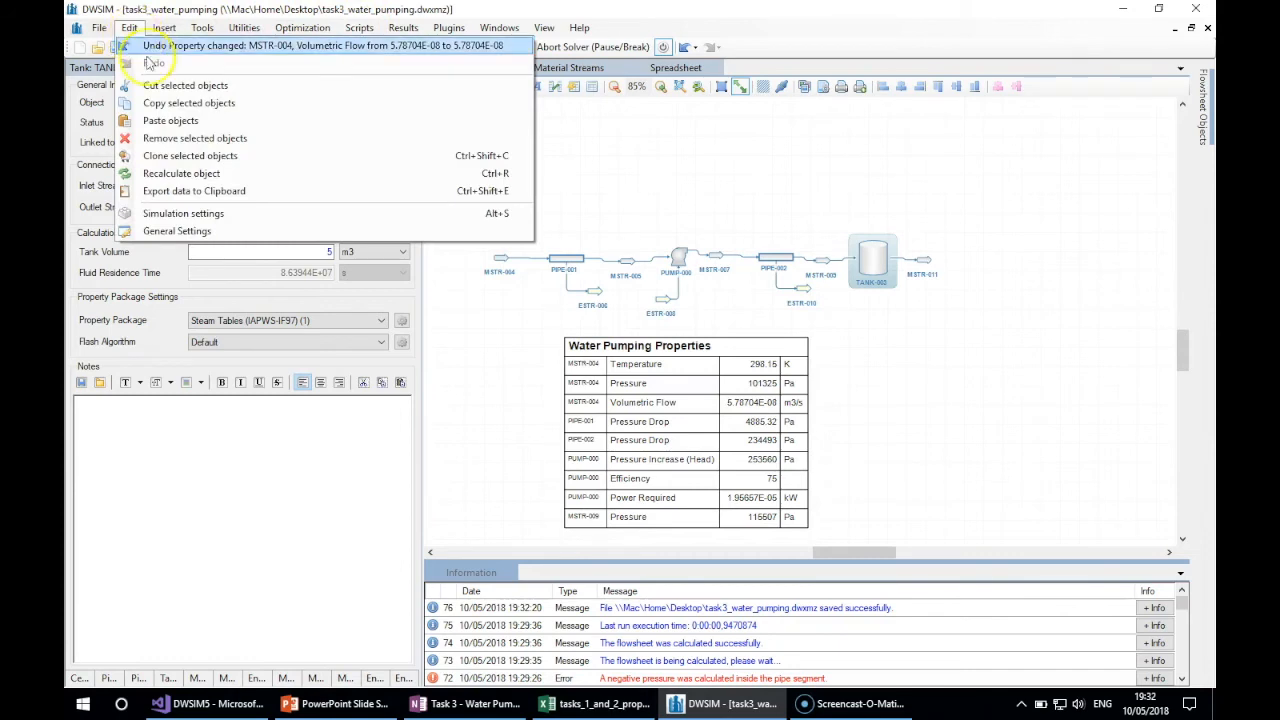
click(215, 213)
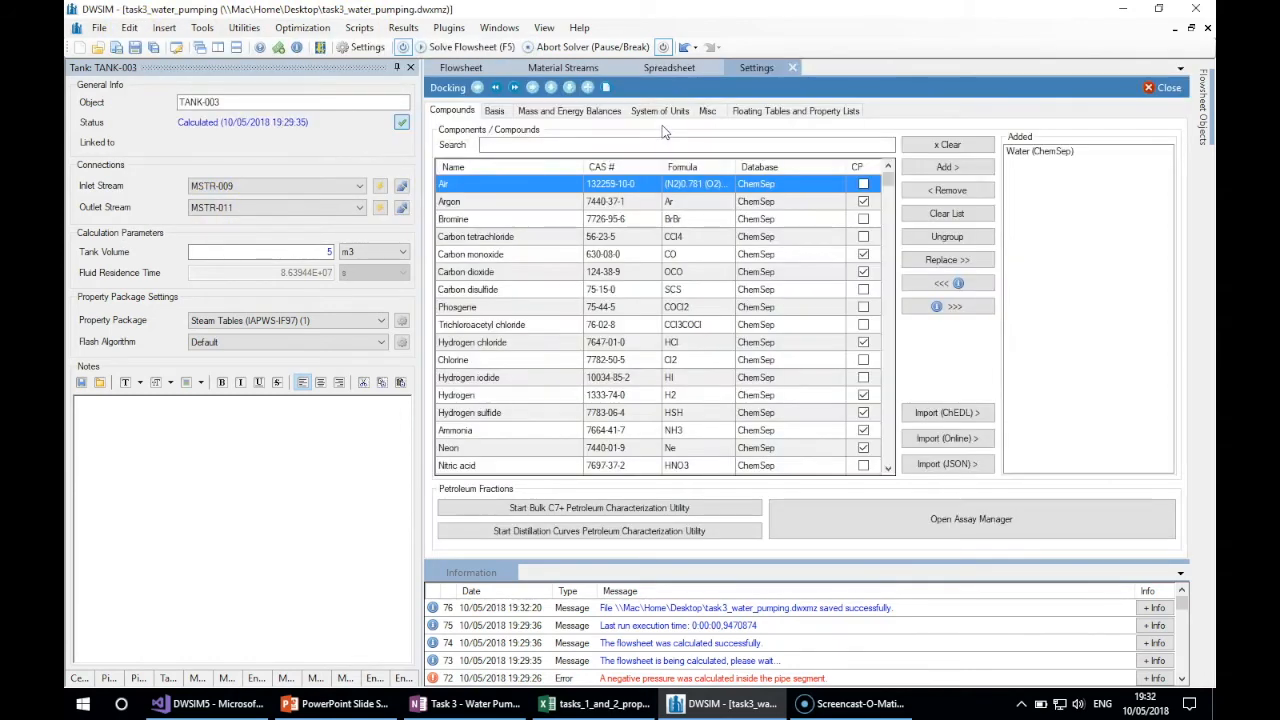
click(662, 110)
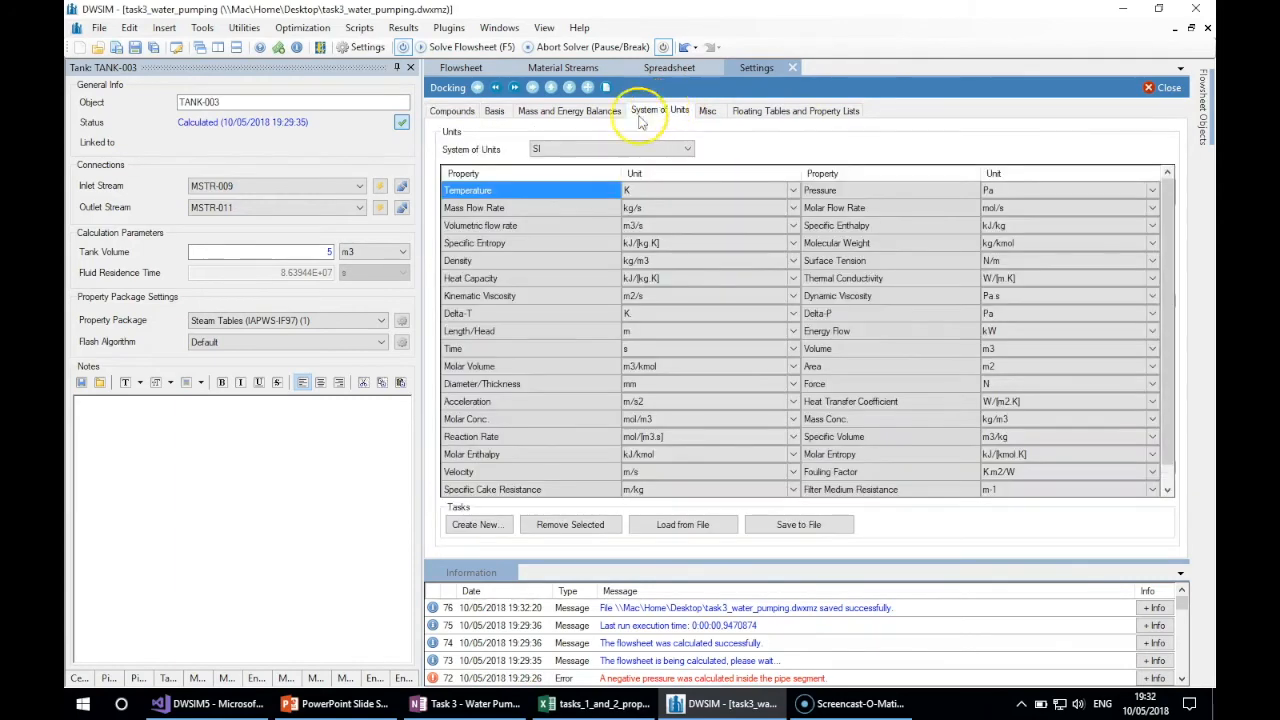
click(478, 524)
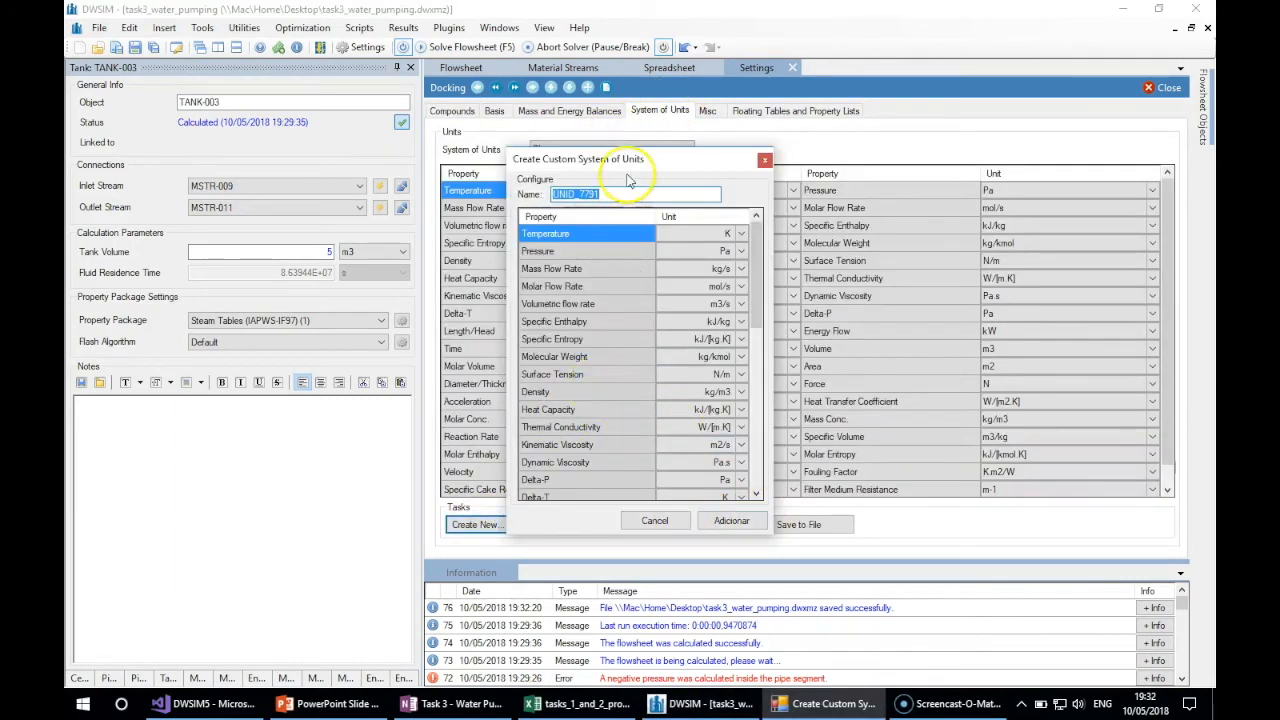
- Set the custom system's temperature unit to C and its pressure unit to atm
click(700, 234)
click(700, 234)
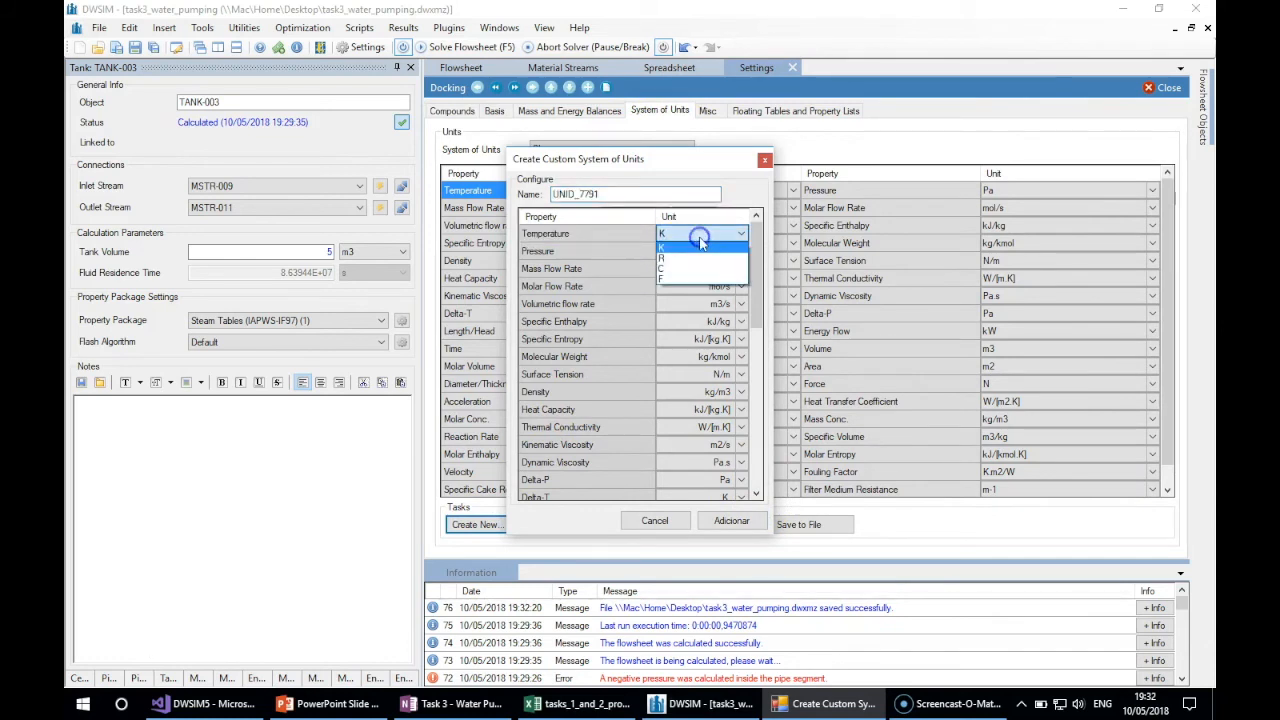
click(676, 266)
click(688, 251)
click(690, 251)
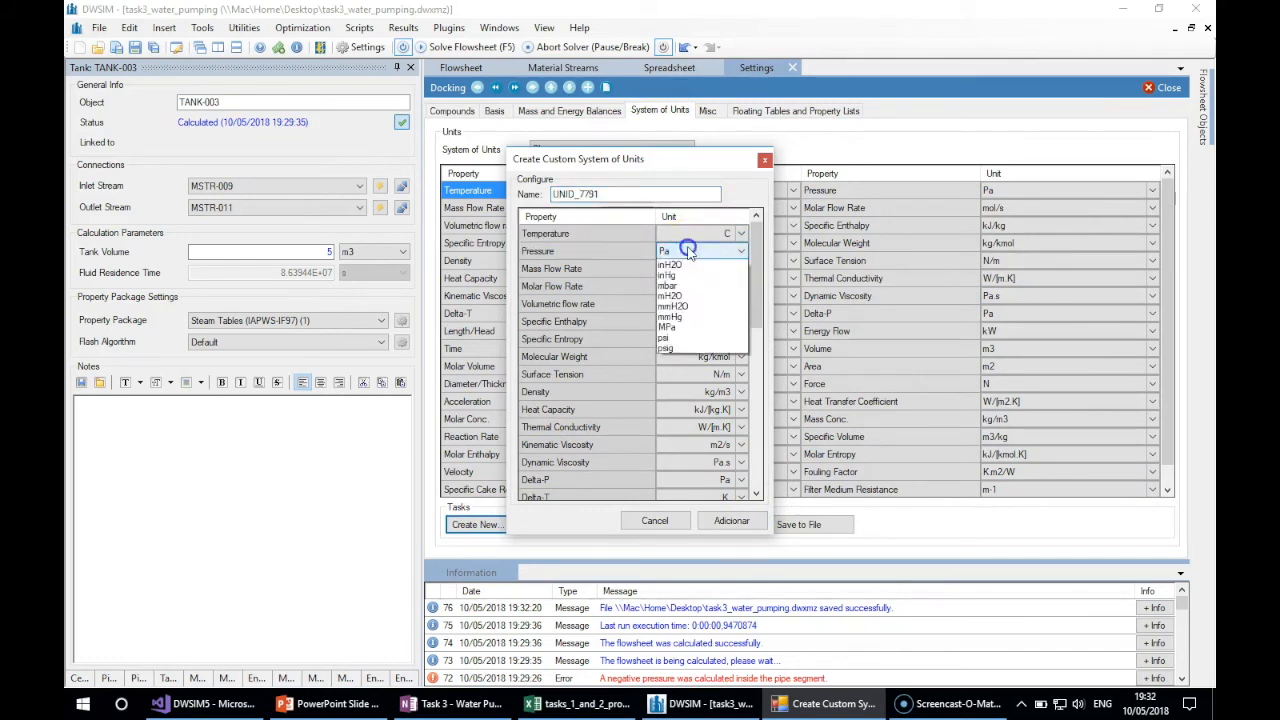
click(678, 276)
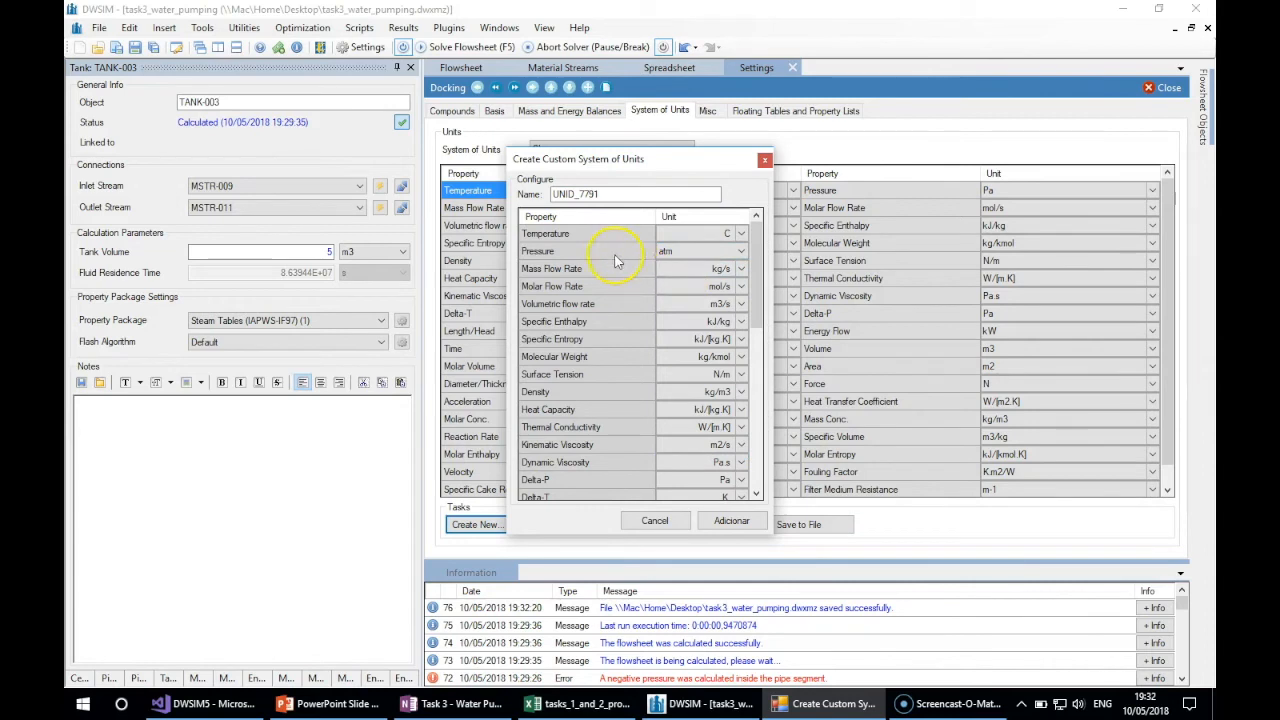
- Set the custom system's volumetric flow rate unit to L/h
click(700, 303)
click(700, 303)
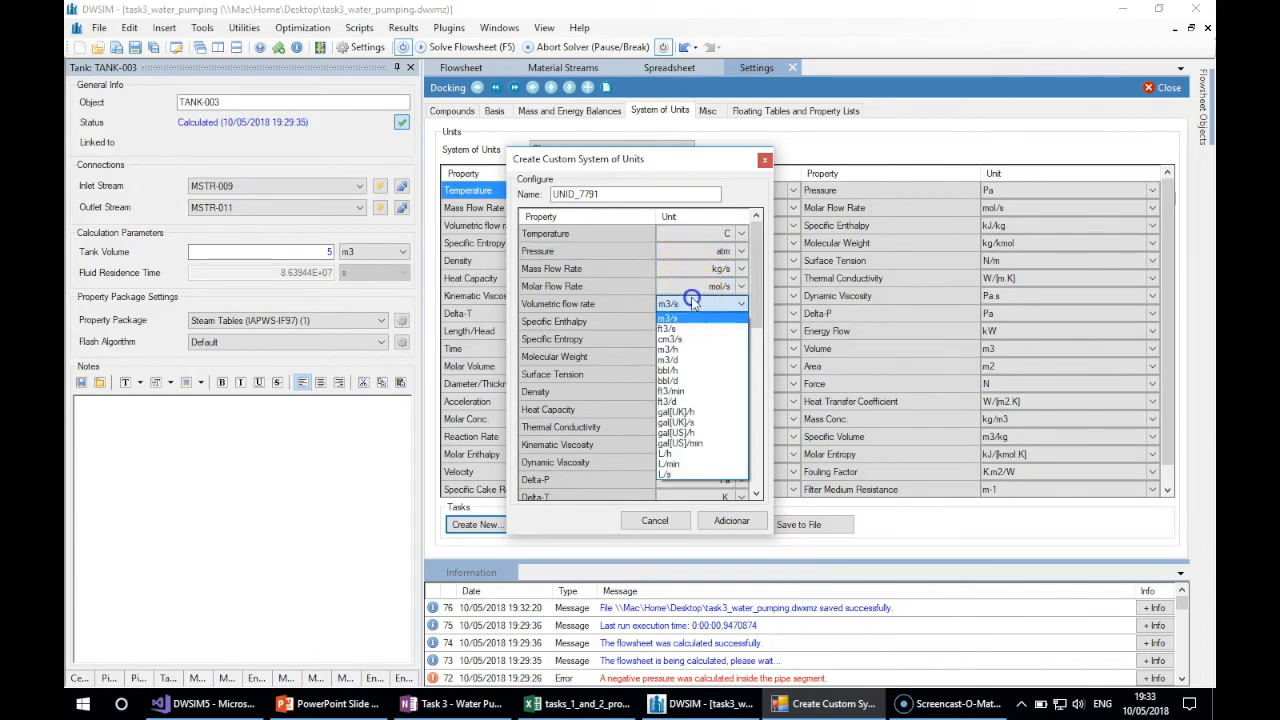
click(680, 453)
click(634, 321)
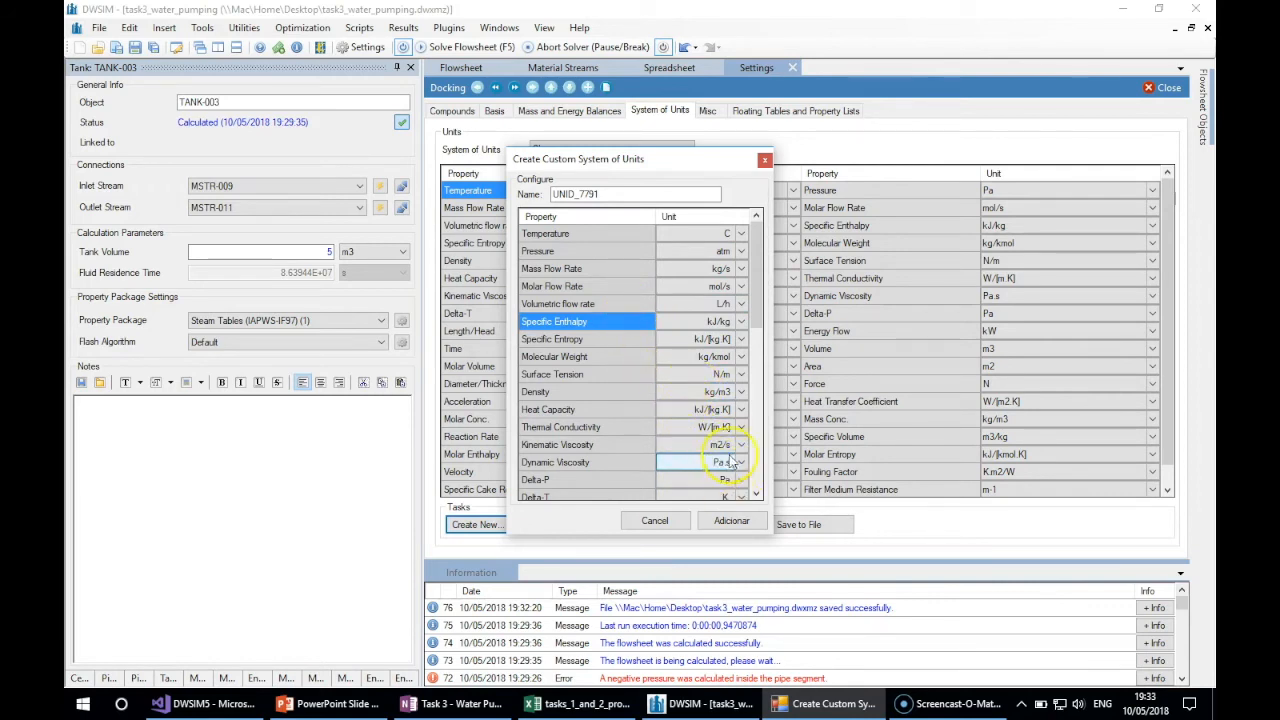
- Set the custom system's time unit to h and add the new system of units
scroll(757, 492, down, 4)
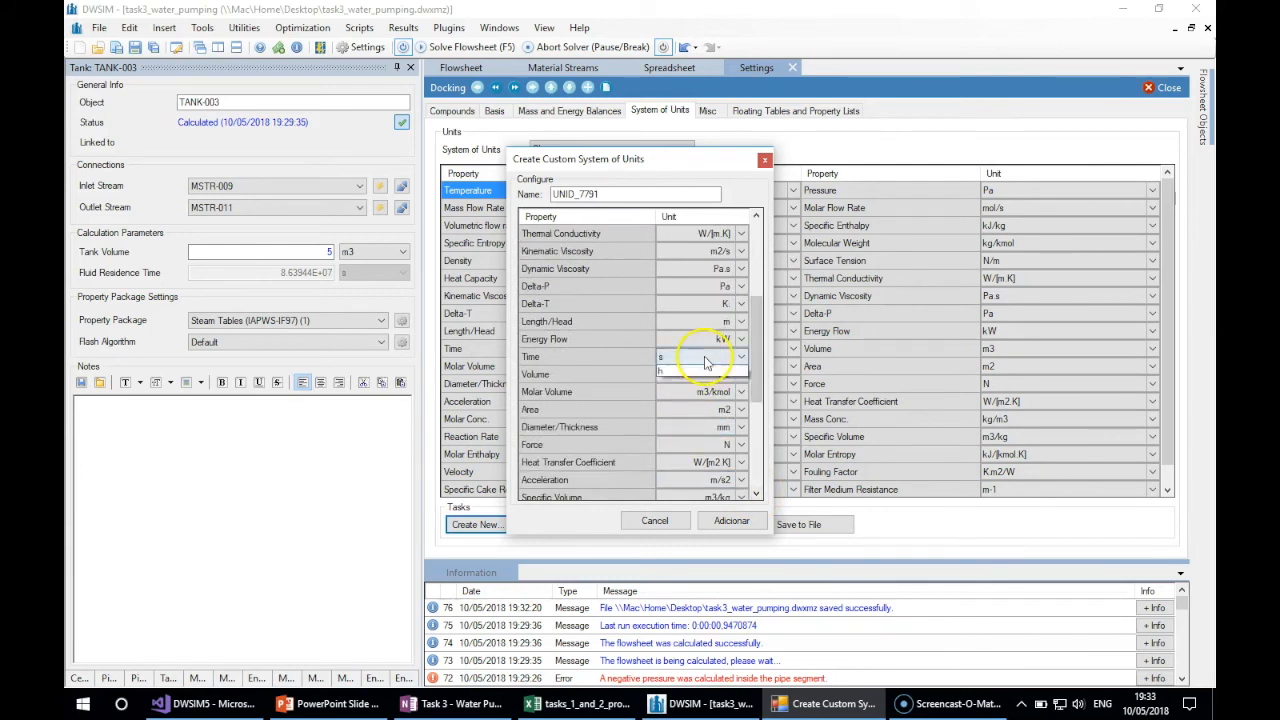
click(704, 356)
click(680, 392)
click(628, 356)
click(731, 520)
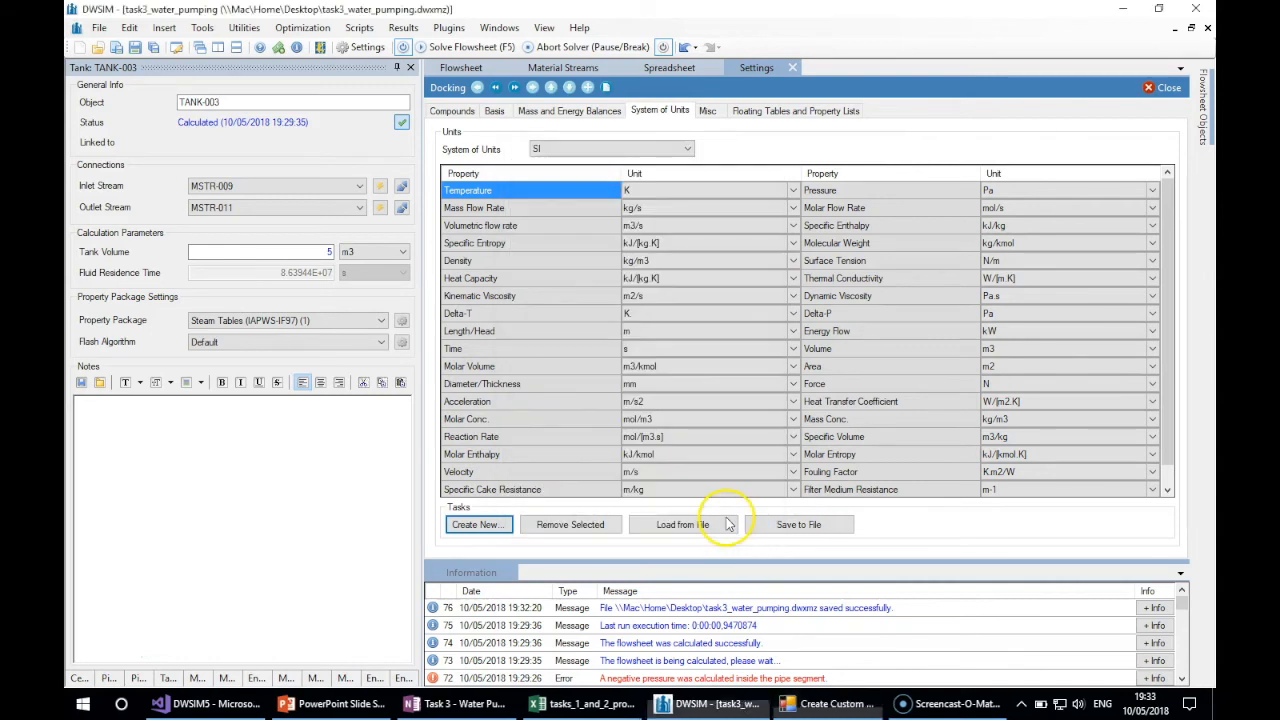
- Apply the UNID_7791 system of units to the simulation and return to the flowsheet
click(640, 148)
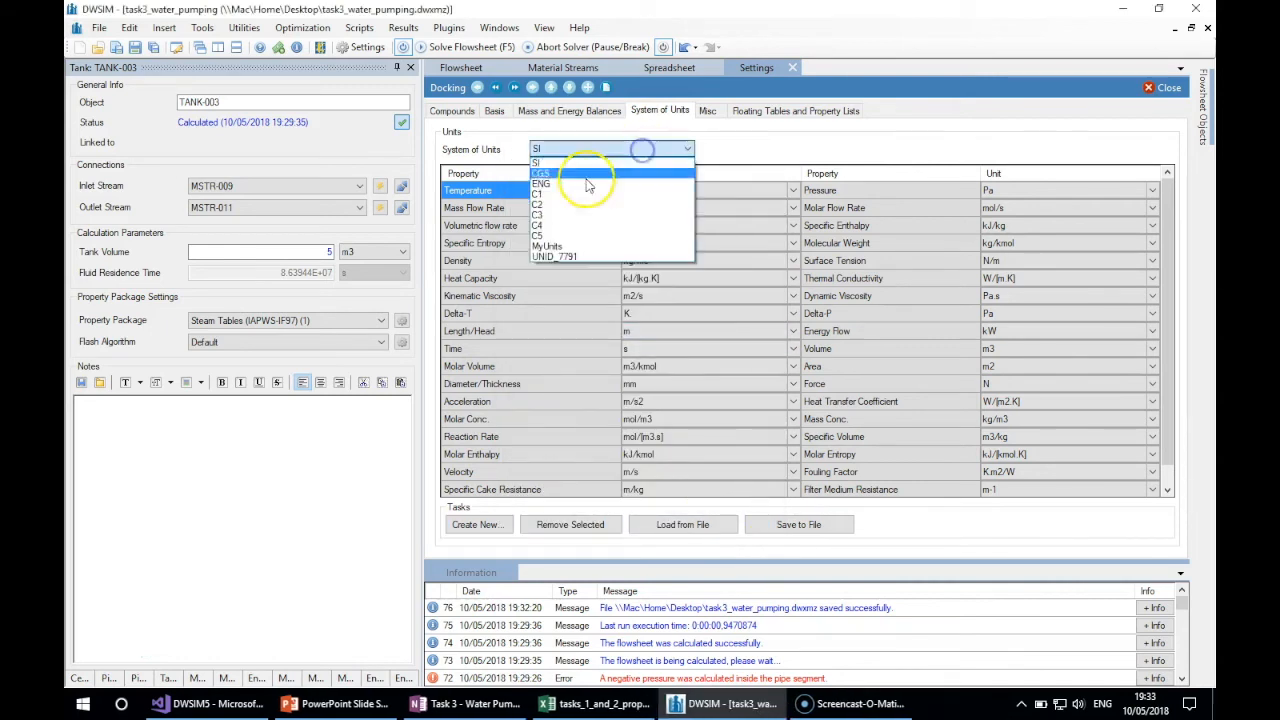
click(563, 258)
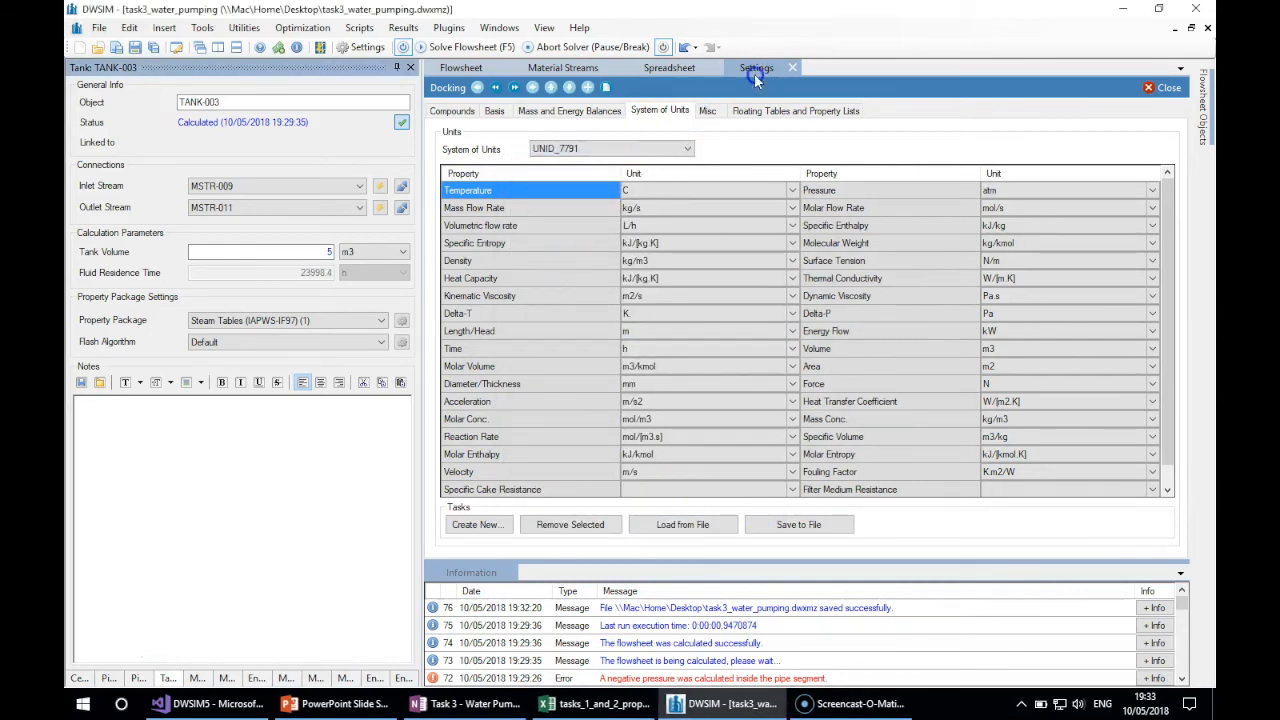
click(467, 68)
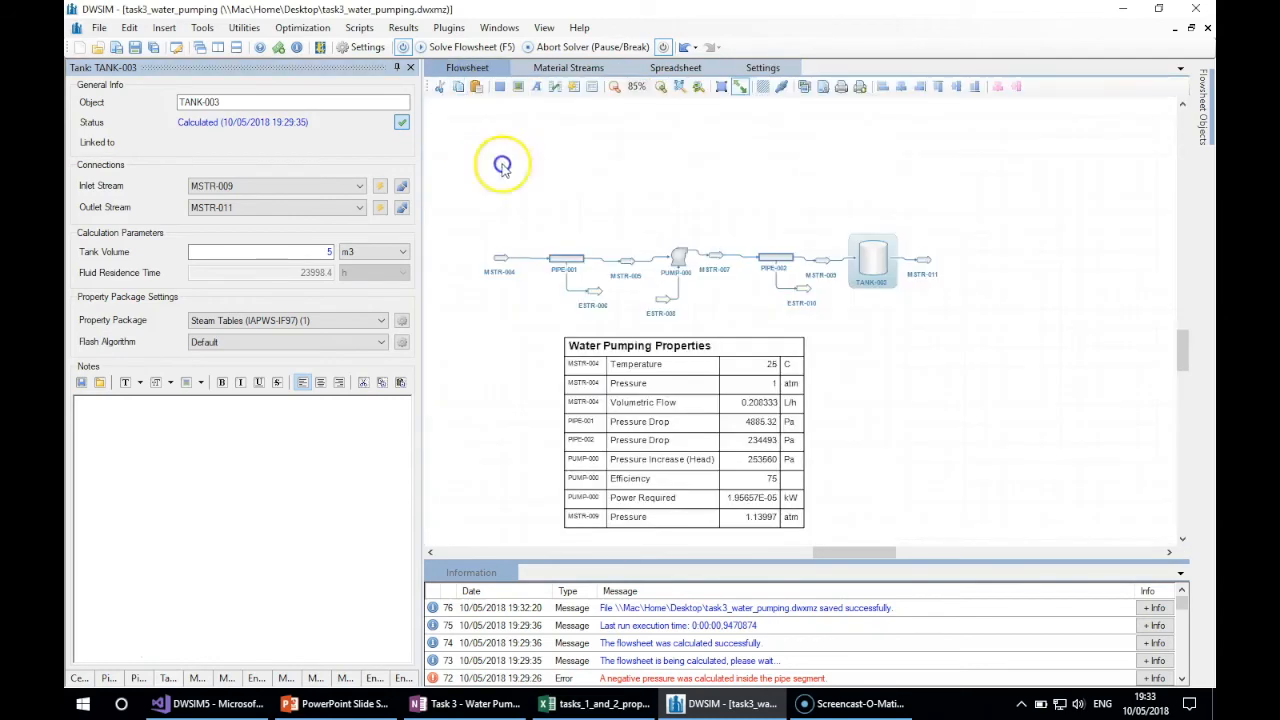
- Check feed stream MSTR-004's volumetric flow against TANK-003's volume and fluid residence time
click(503, 254)
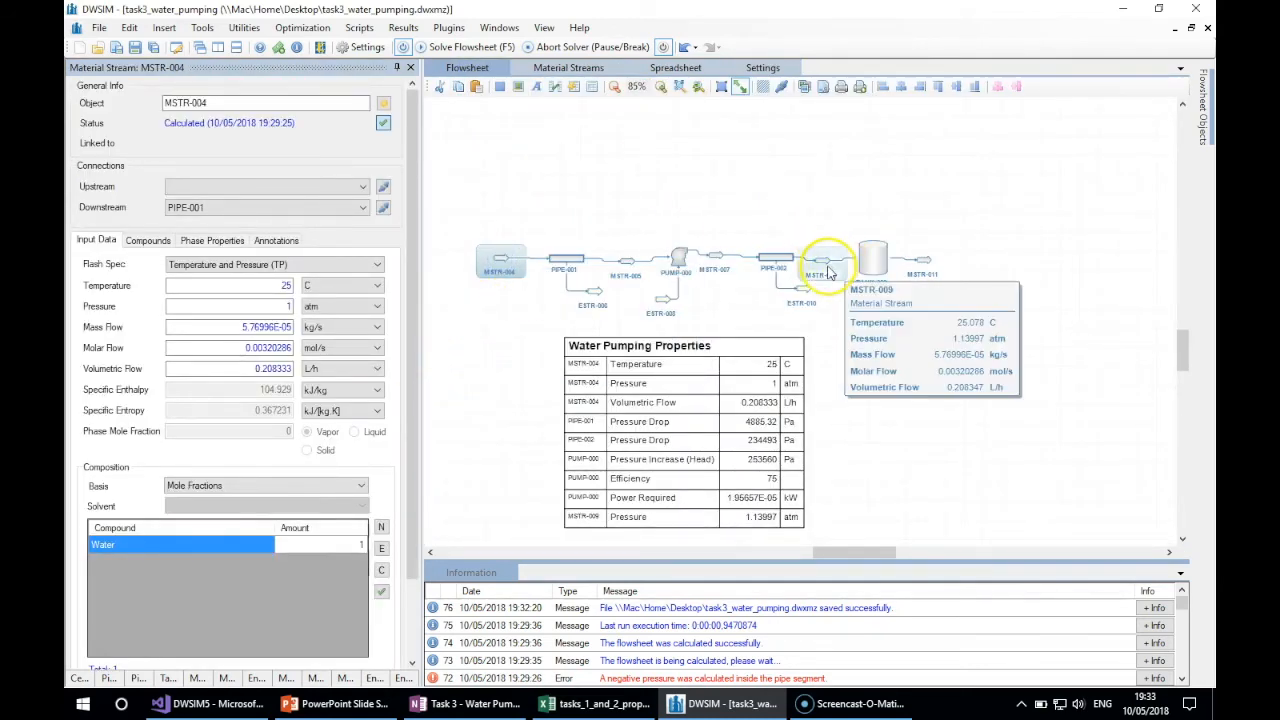
click(870, 255)
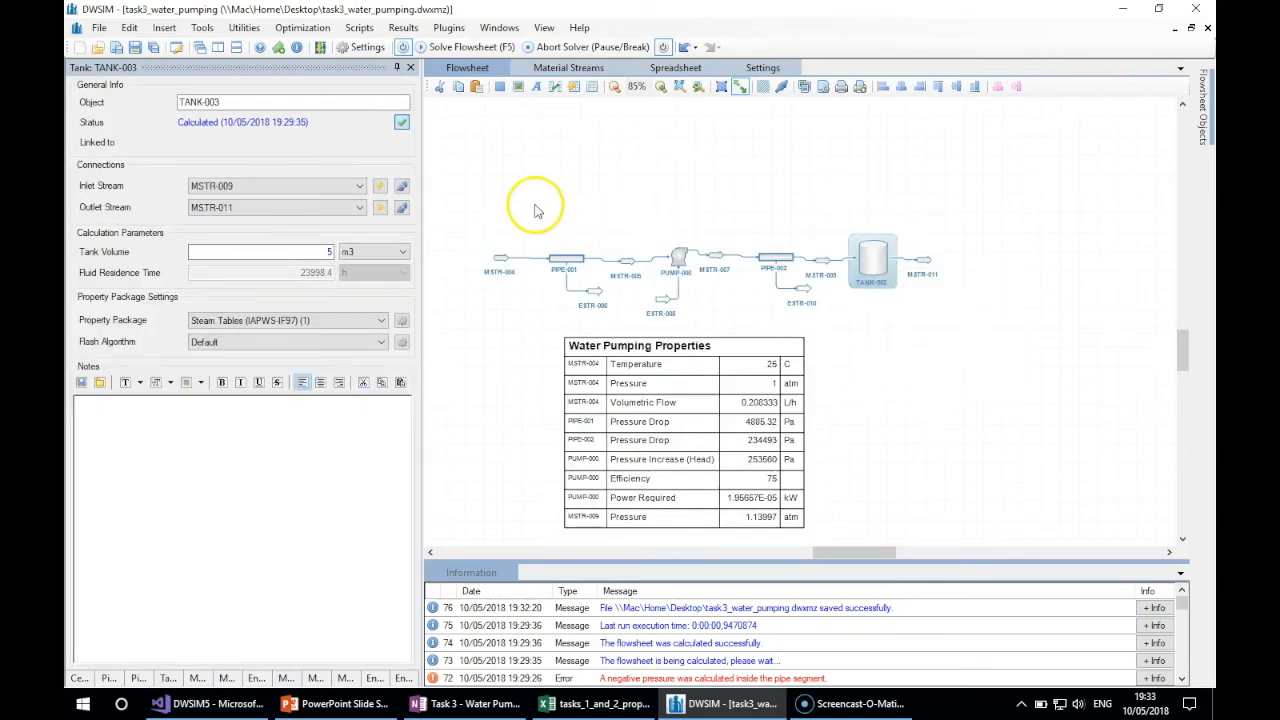
mouse_move(500, 262)
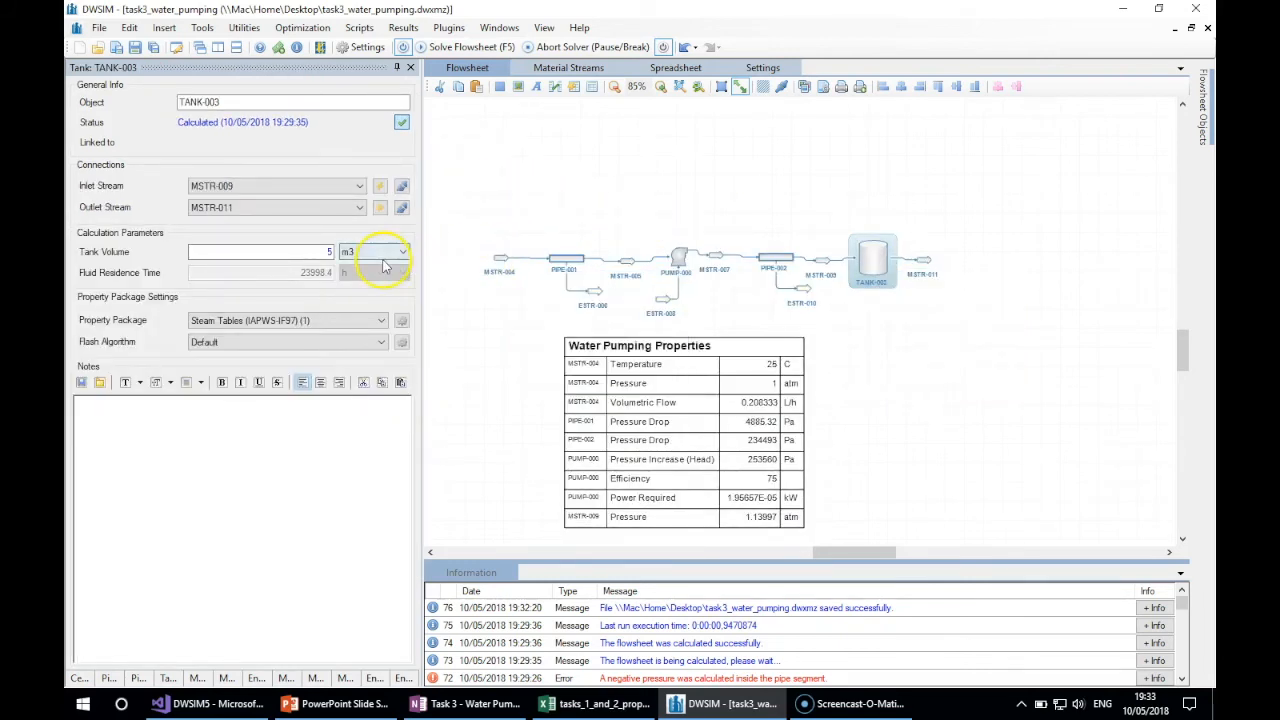
click(317, 251)
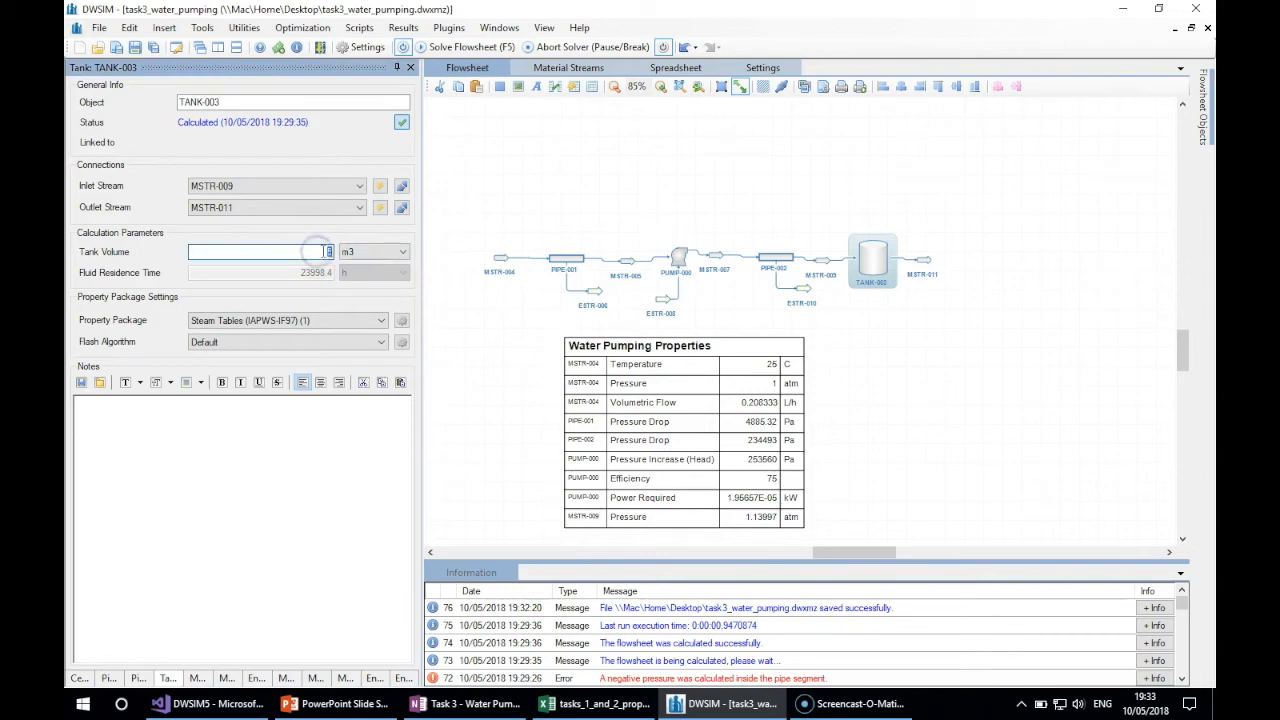
mouse_move(500, 262)
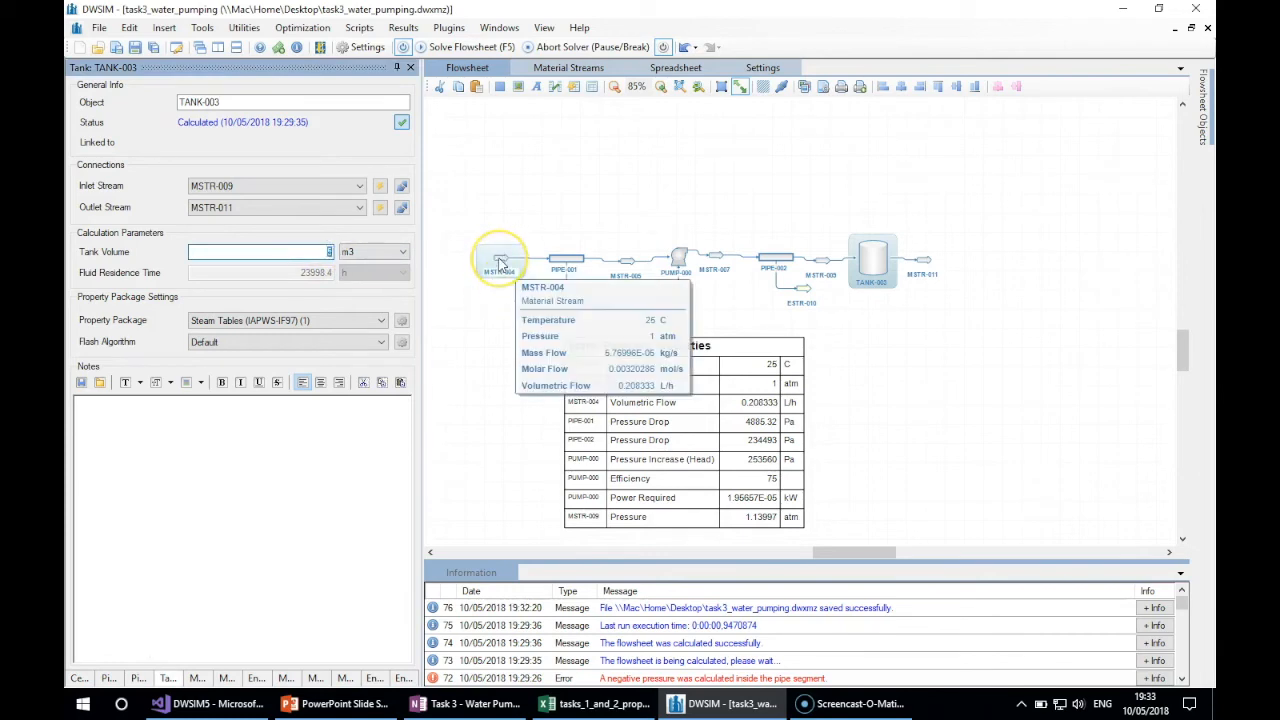
click(500, 262)
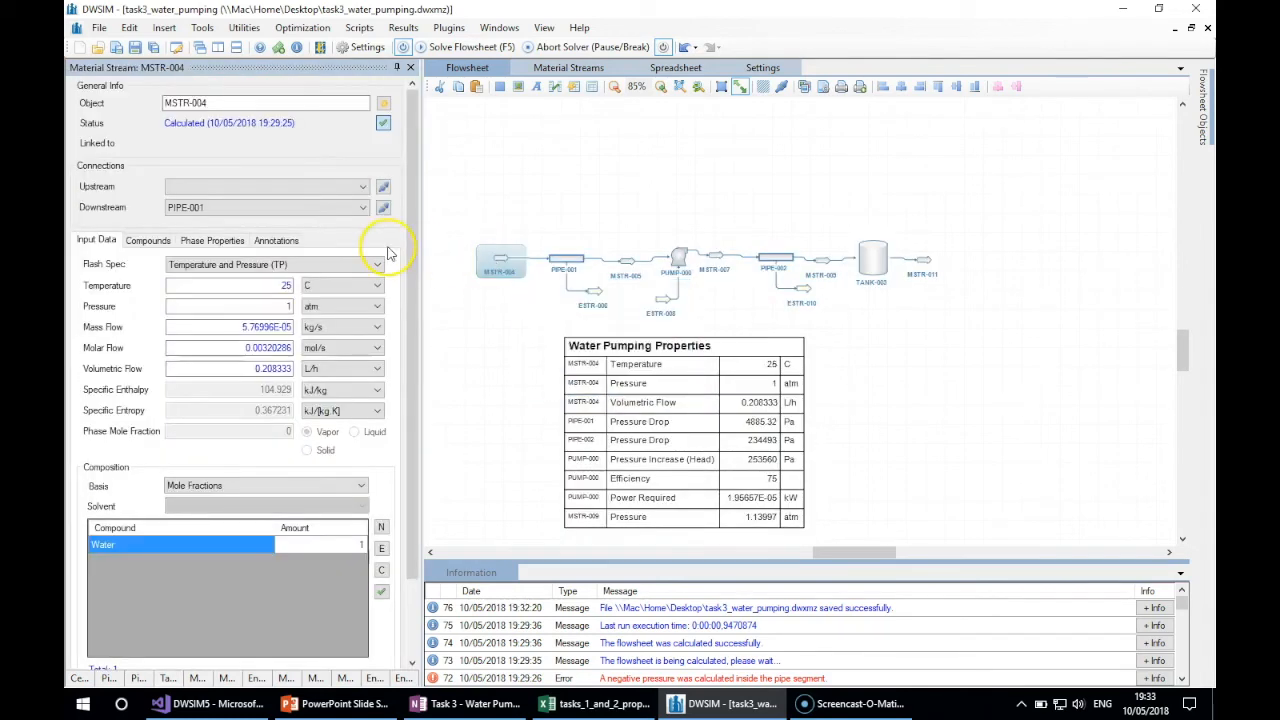
click(237, 369)
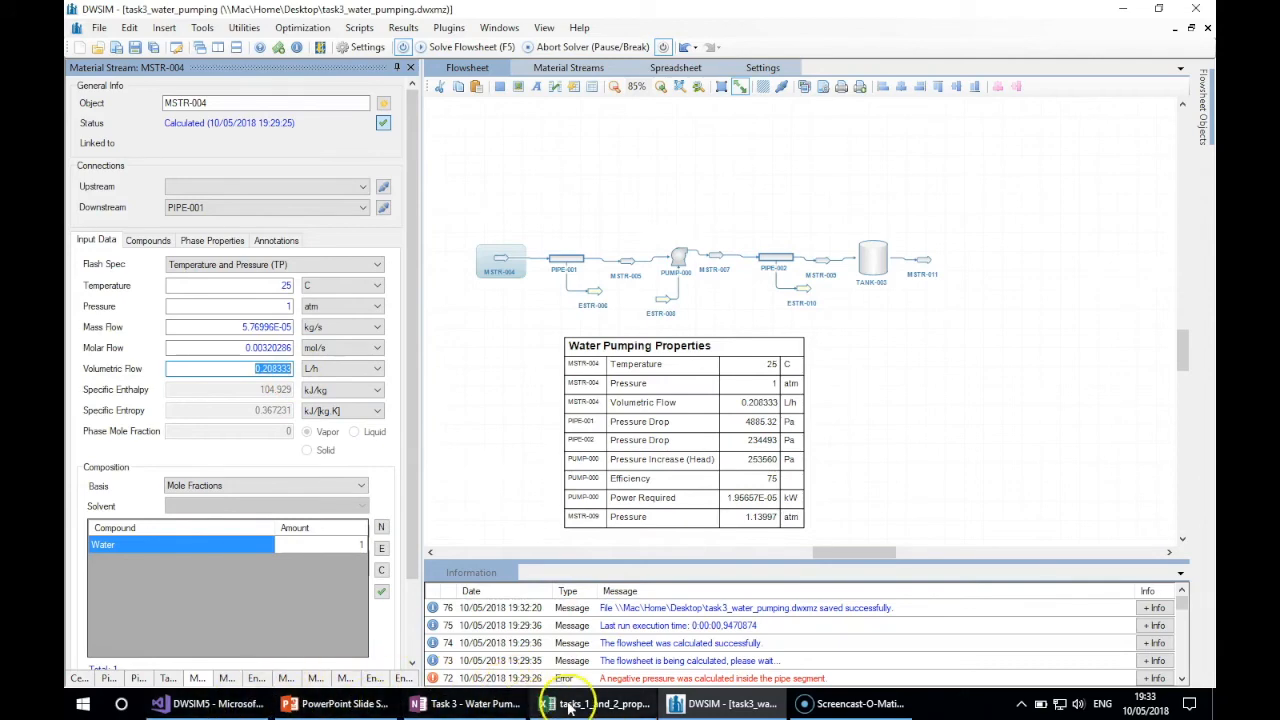
- Switch to the Excel property comparison workbook, change the formula in H16 to =5000/24 and copy the cell
mouse_move(592, 705)
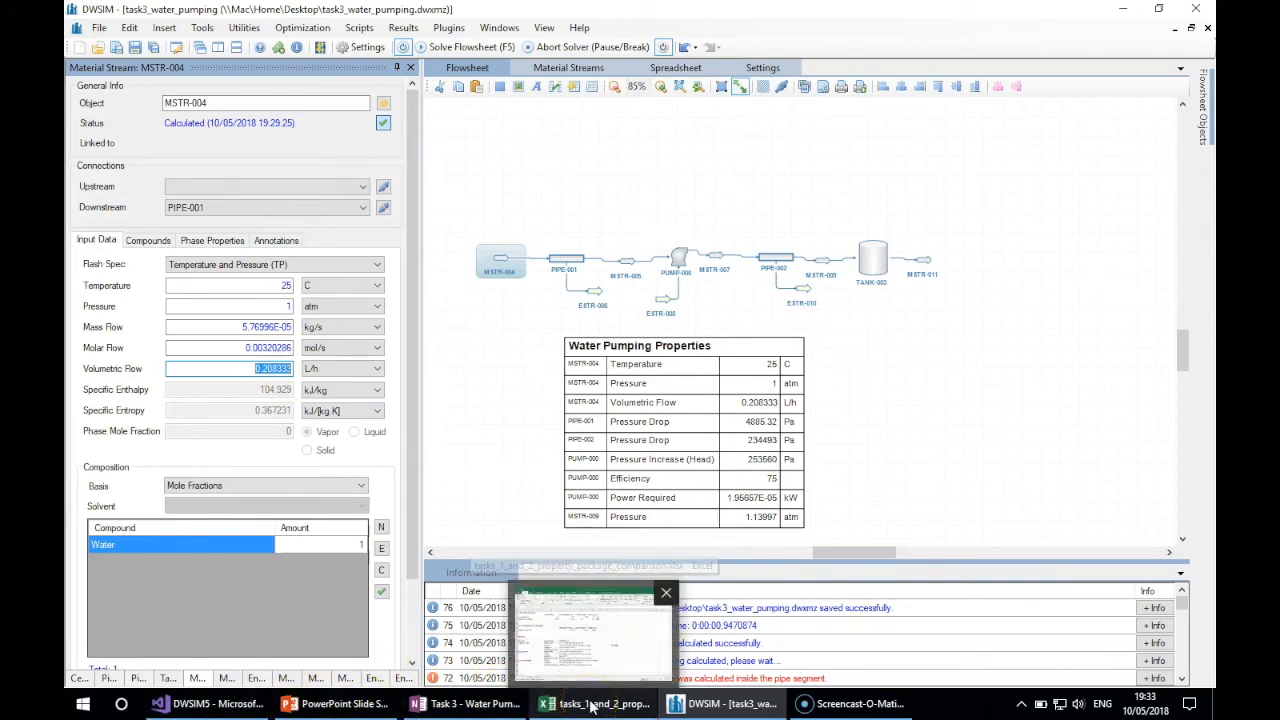
click(592, 706)
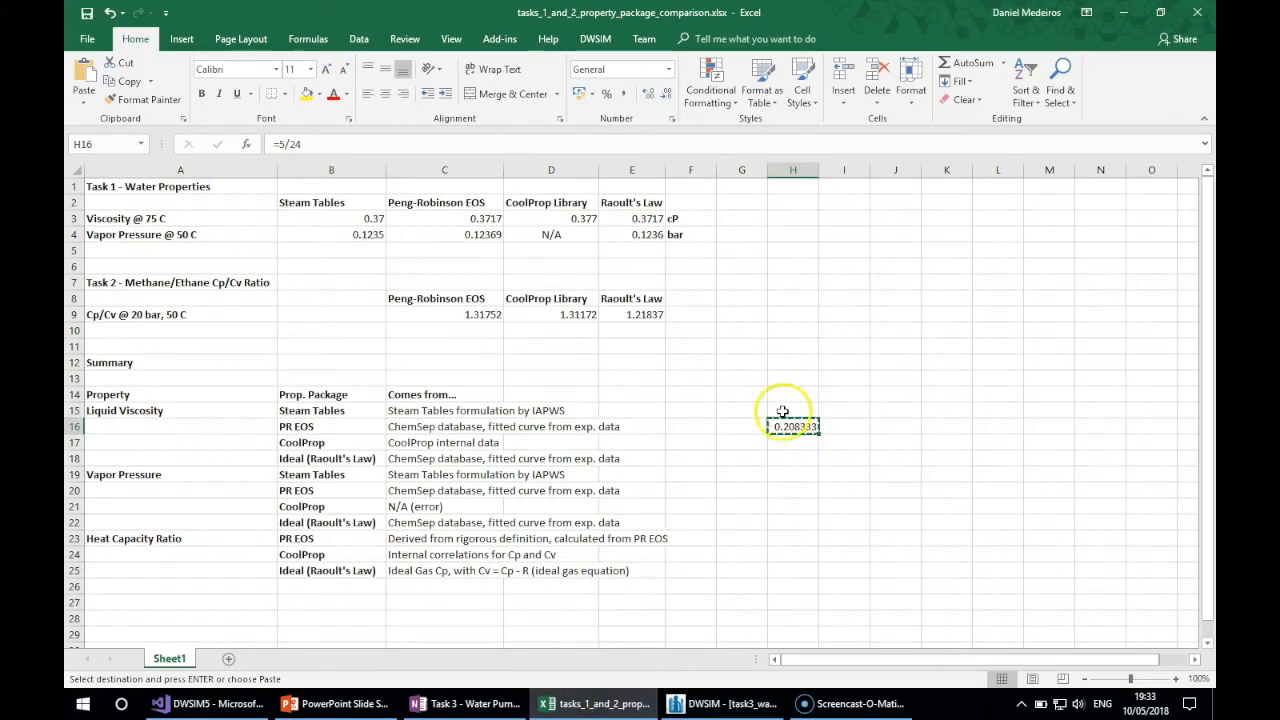
click(287, 144)
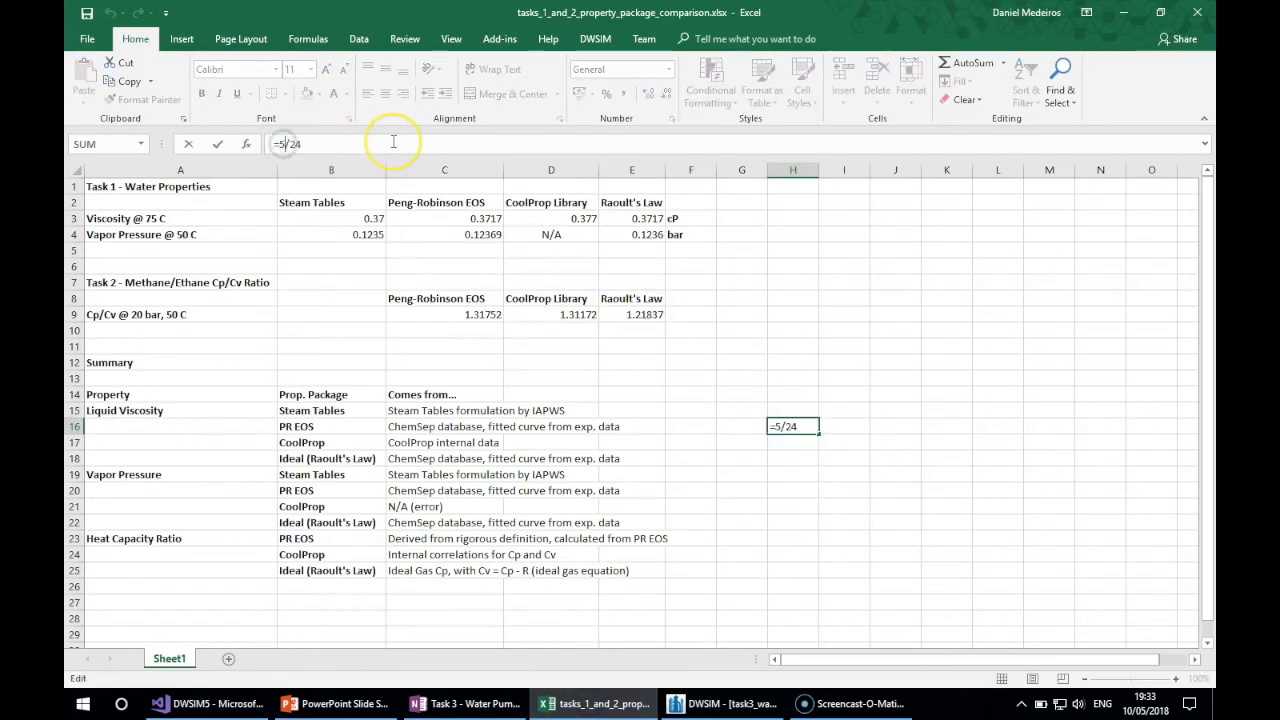
key(Return)
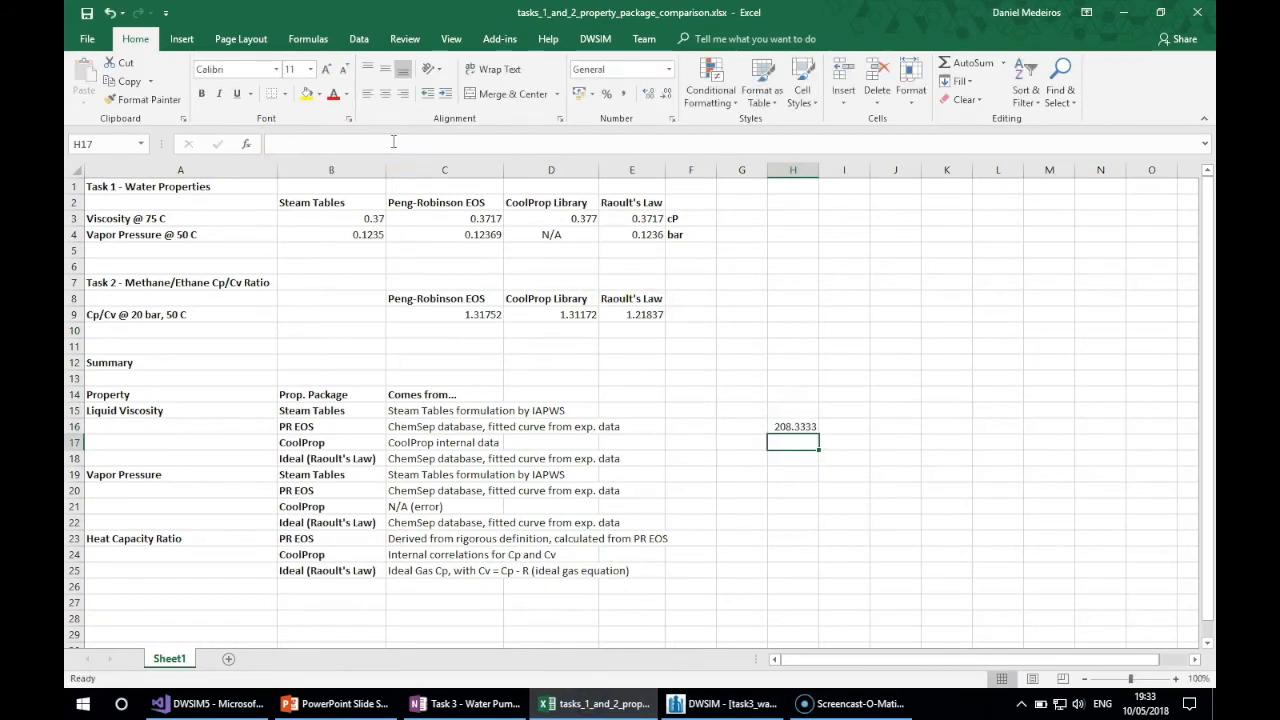
click(812, 456)
click(797, 426)
key(ctrl+c)
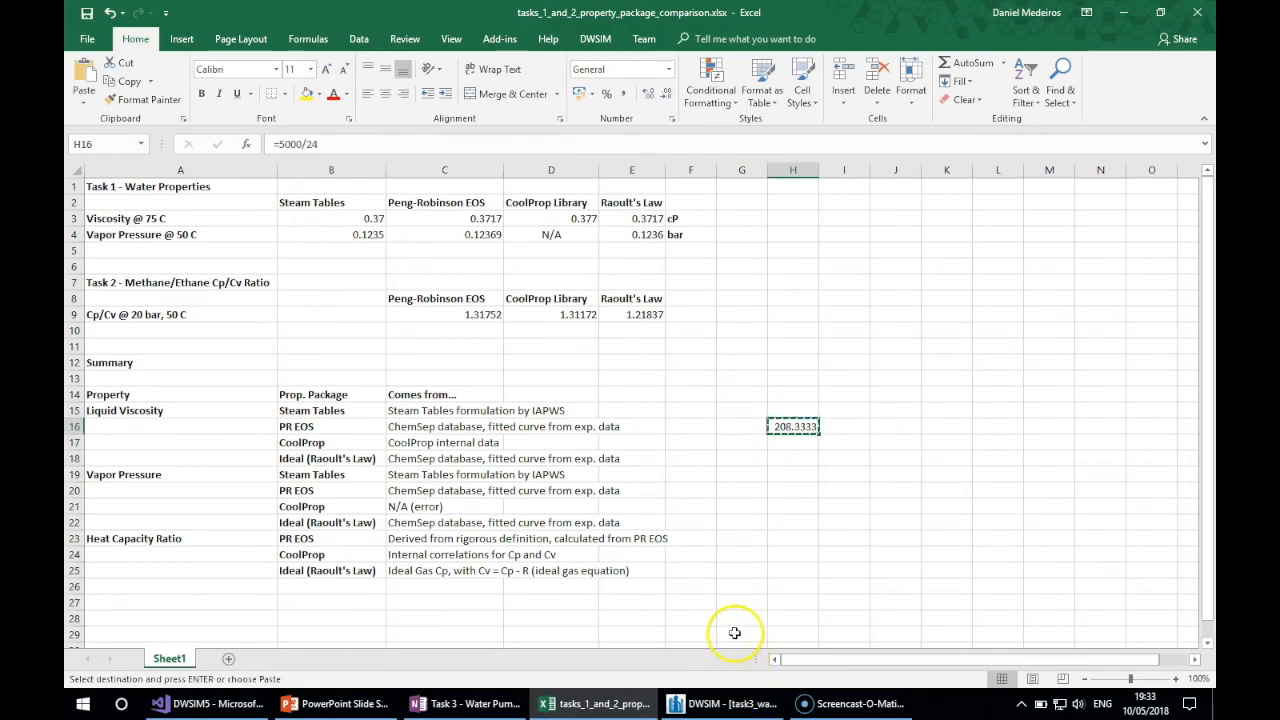
- Switch back to DWSIM, set MSTR-004's volumetric flow to 208.333 L/h and check TANK-003's residence time
click(731, 706)
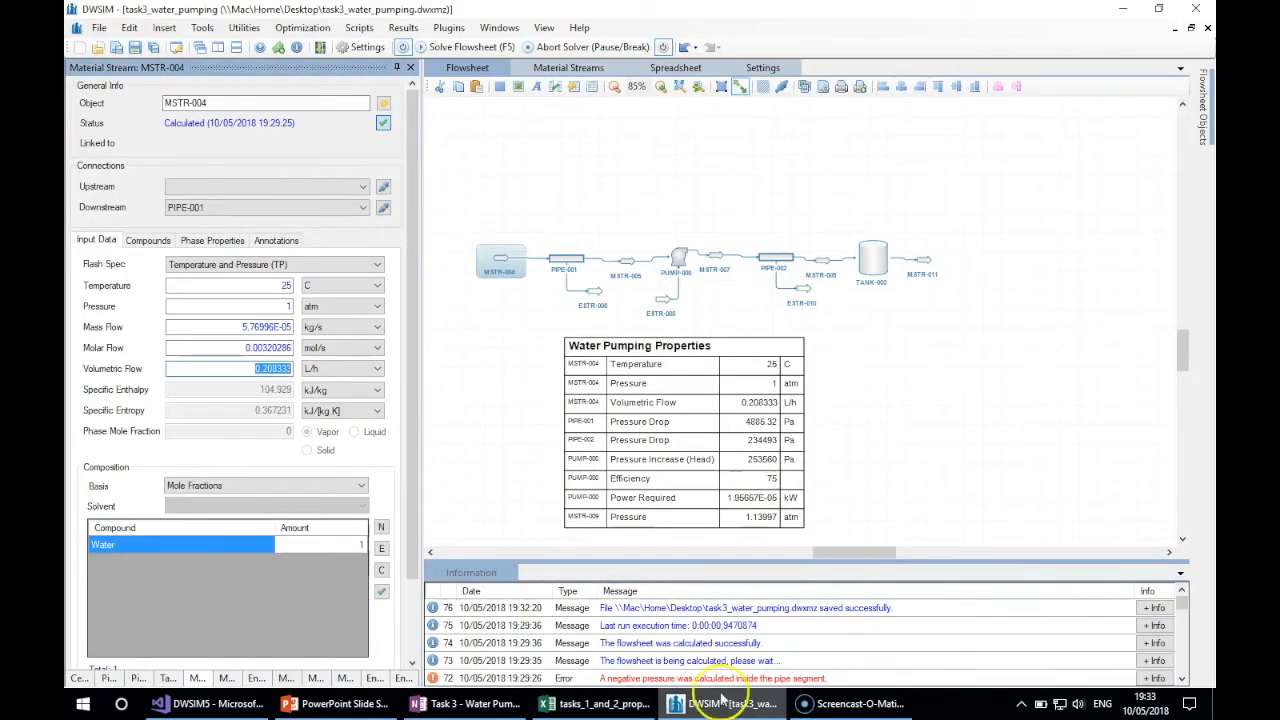
click(245, 370)
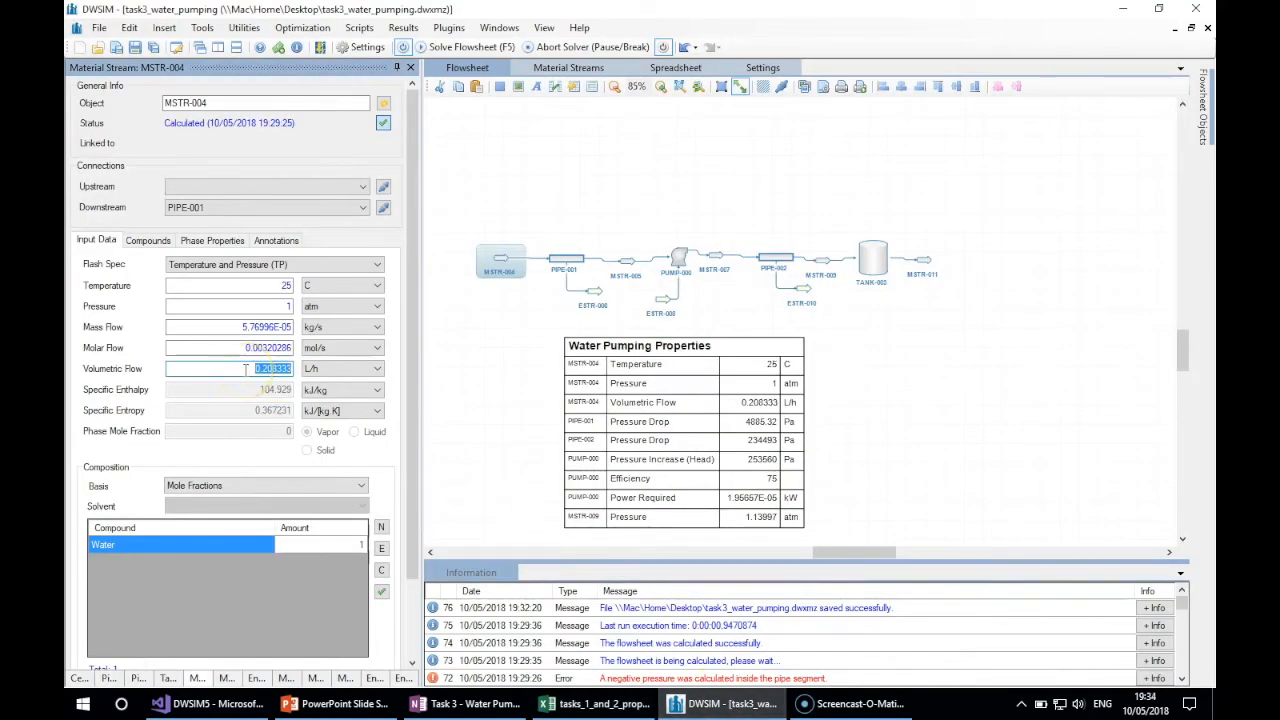
key(ctrl+v)
key(Return)
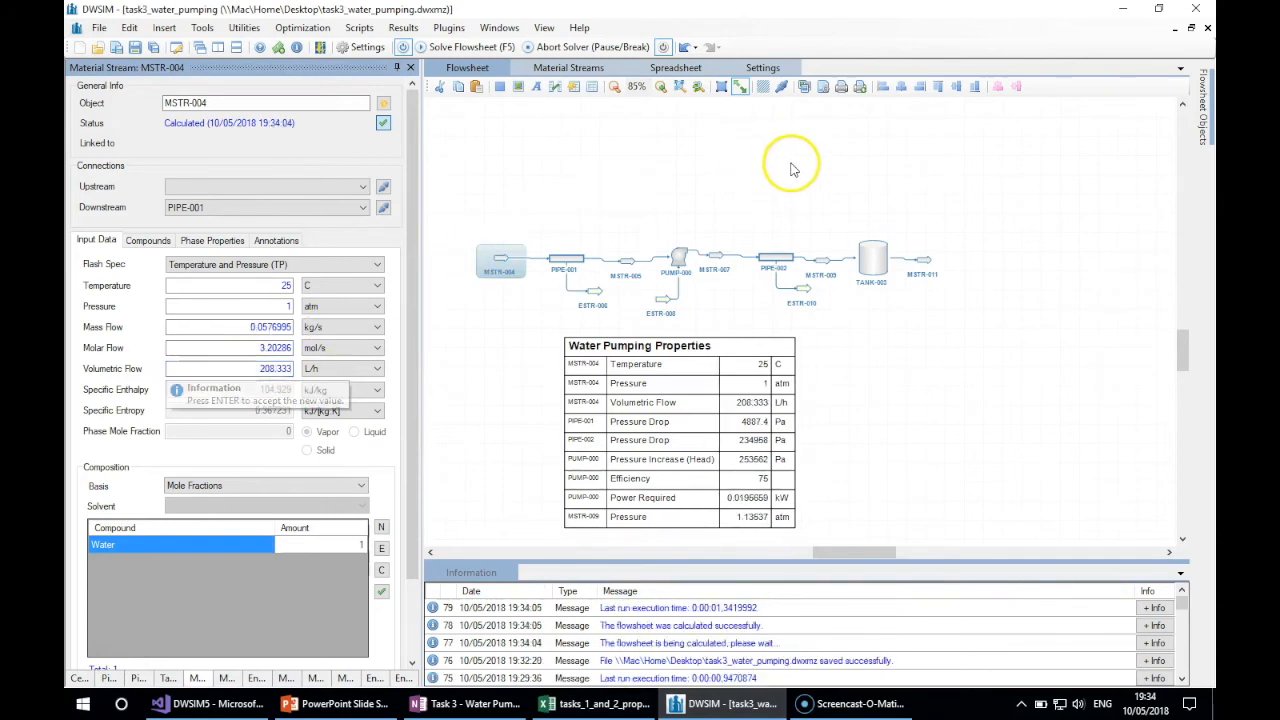
click(871, 255)
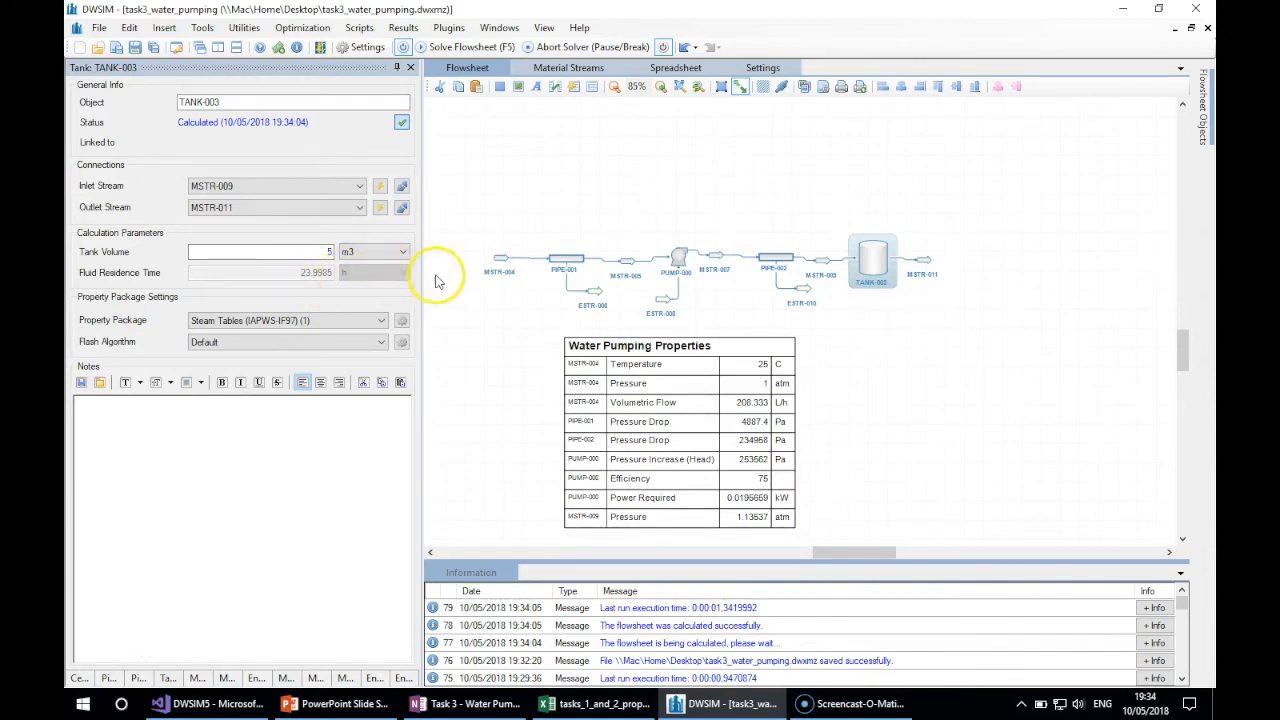
- Set feed stream MSTR-004's volumetric flow to 5000 L/h and recalculate the flowsheet
click(497, 258)
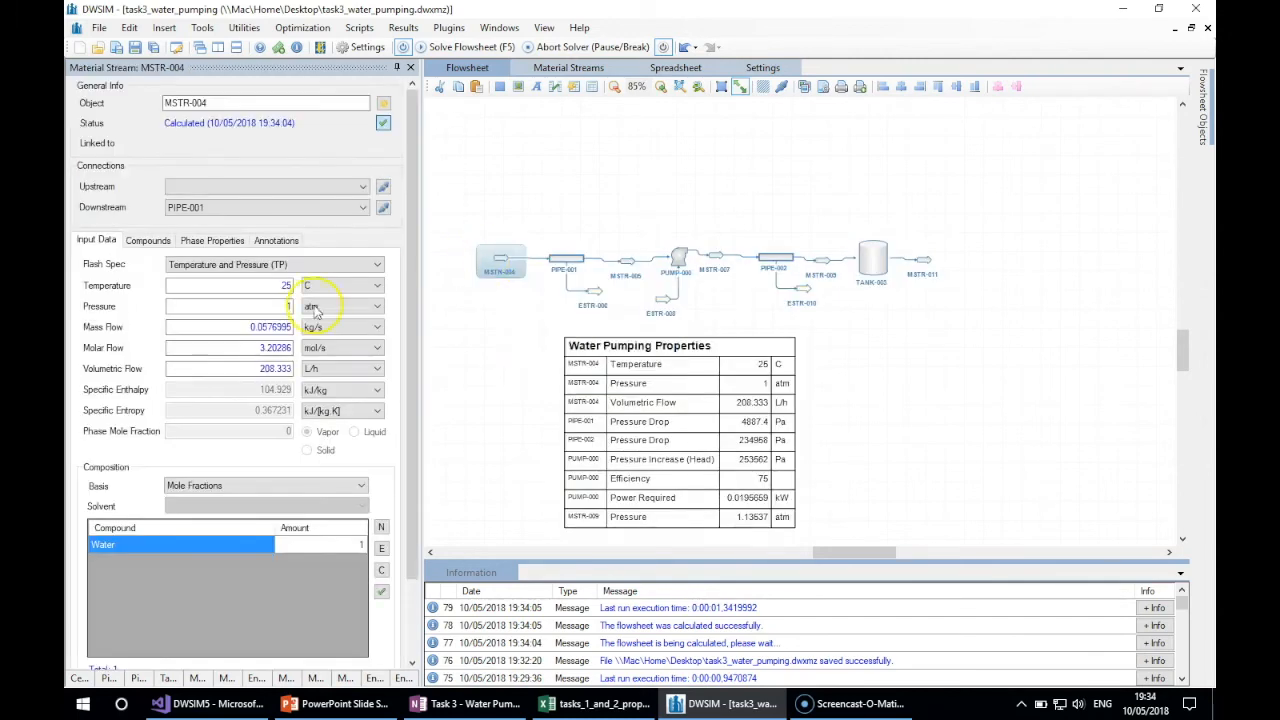
click(236, 368)
text(5000)
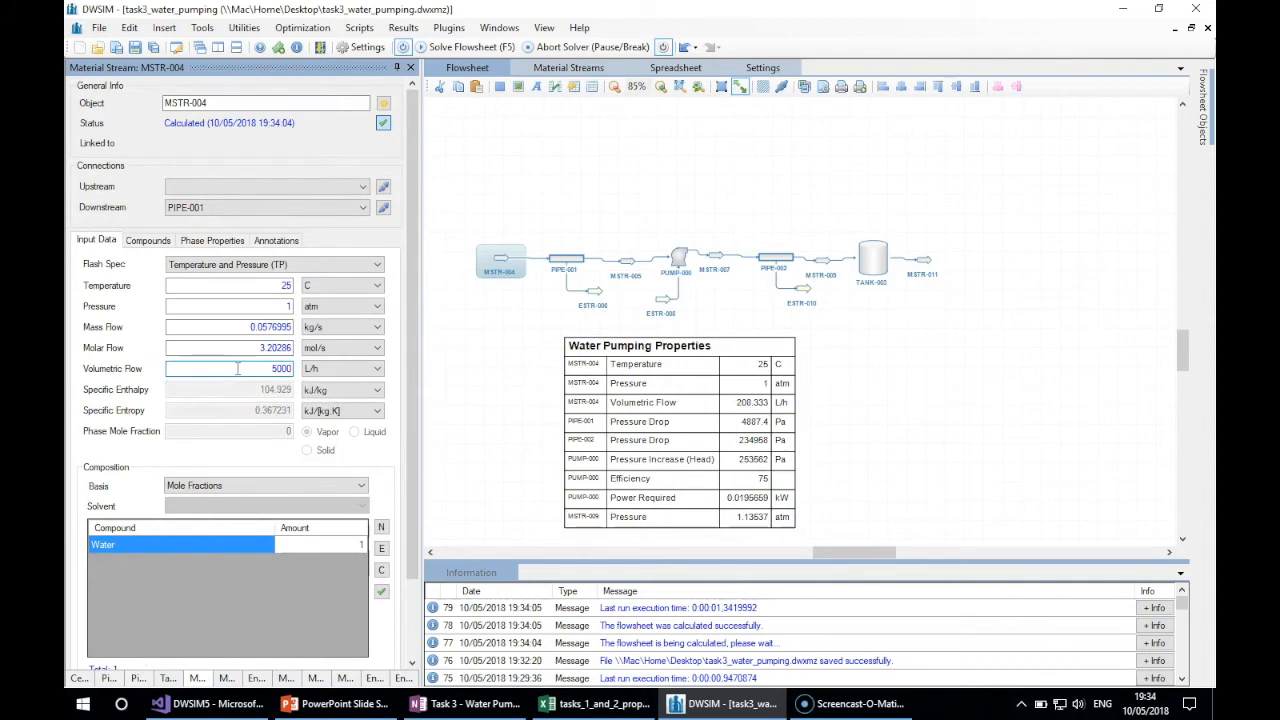
key(Return)
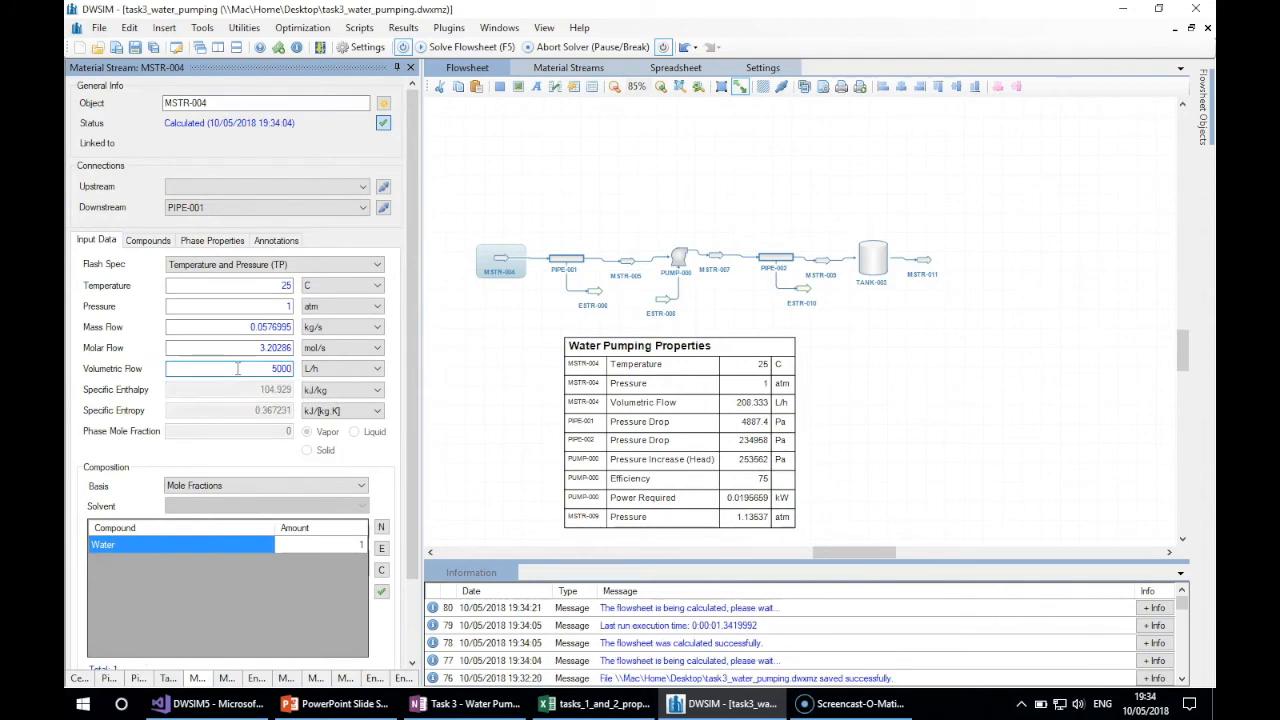
double_click(264, 370)
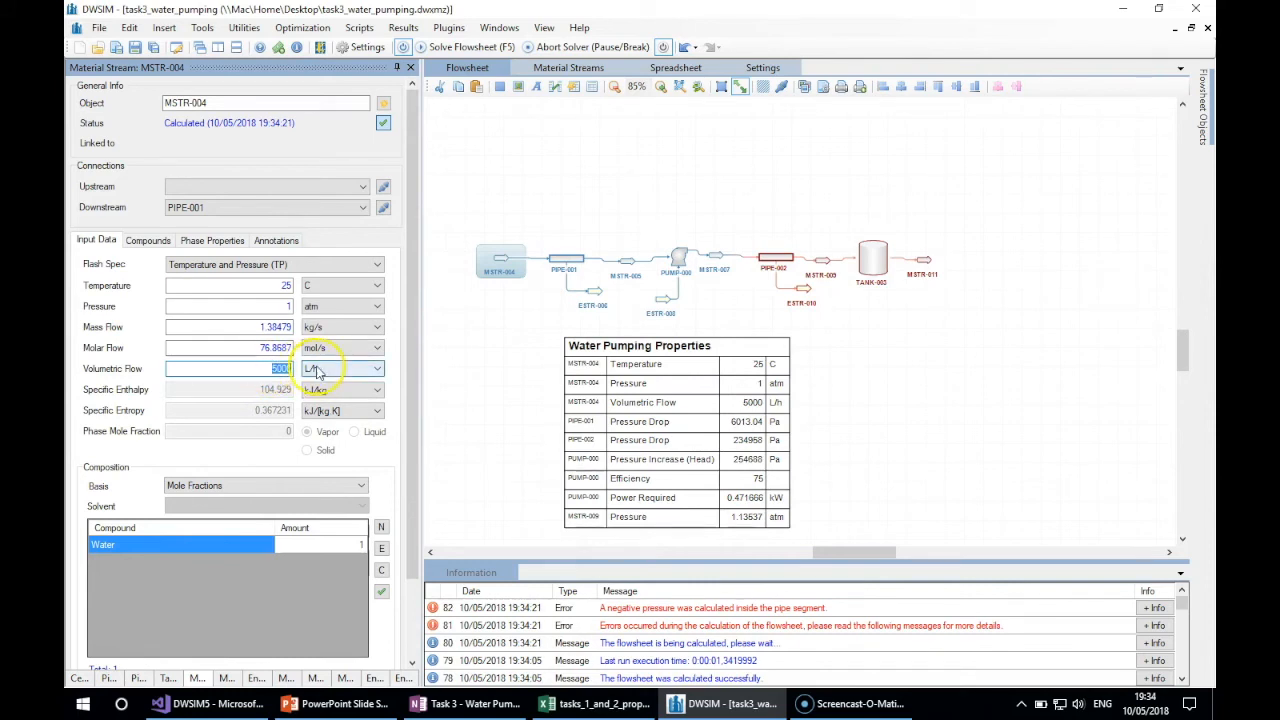
- Try outlet pressures of 4, 6, 5.8 and 5.85 atm for pump PUMP-000, recalculating the flowsheet each time
click(680, 258)
double_click(261, 323)
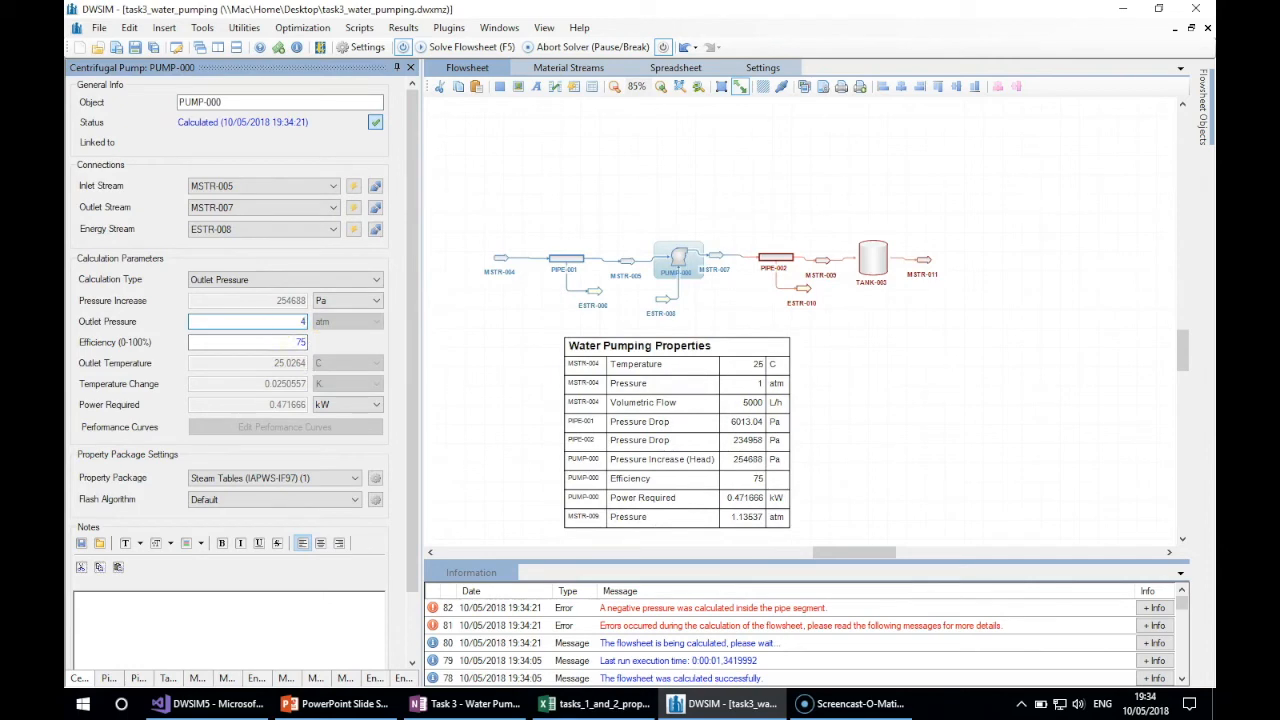
key(Return)
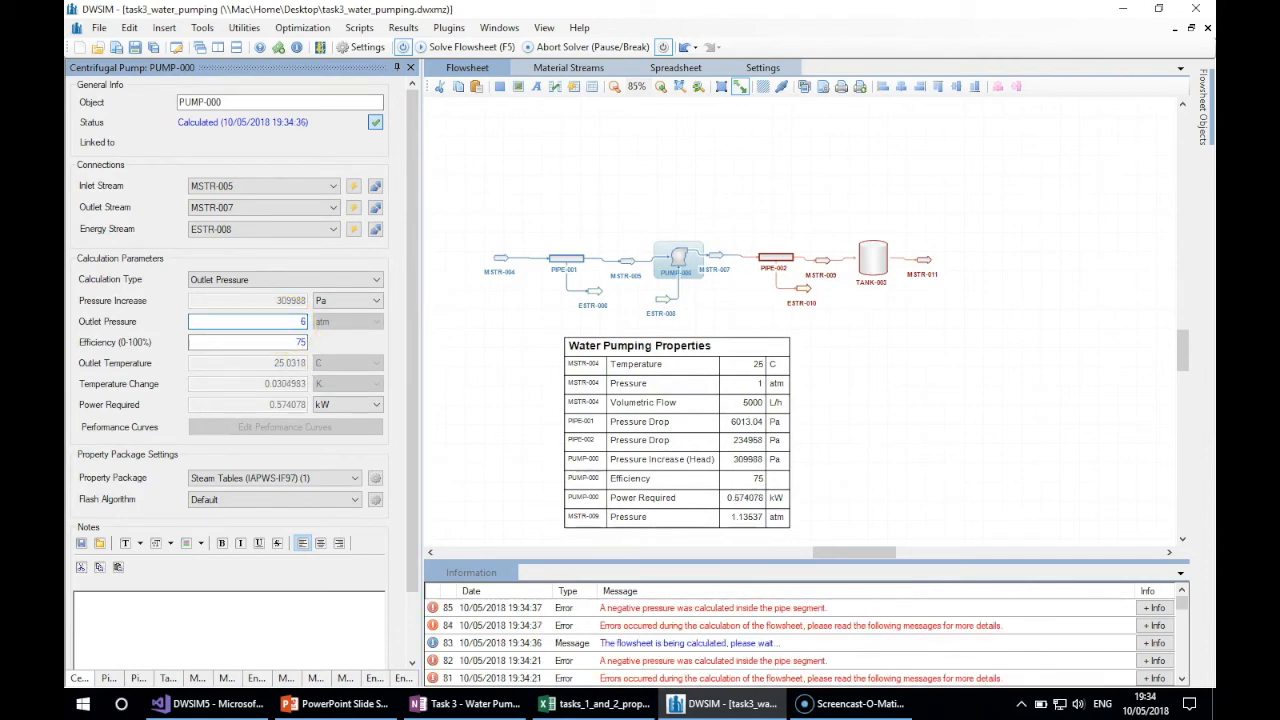
key(Return)
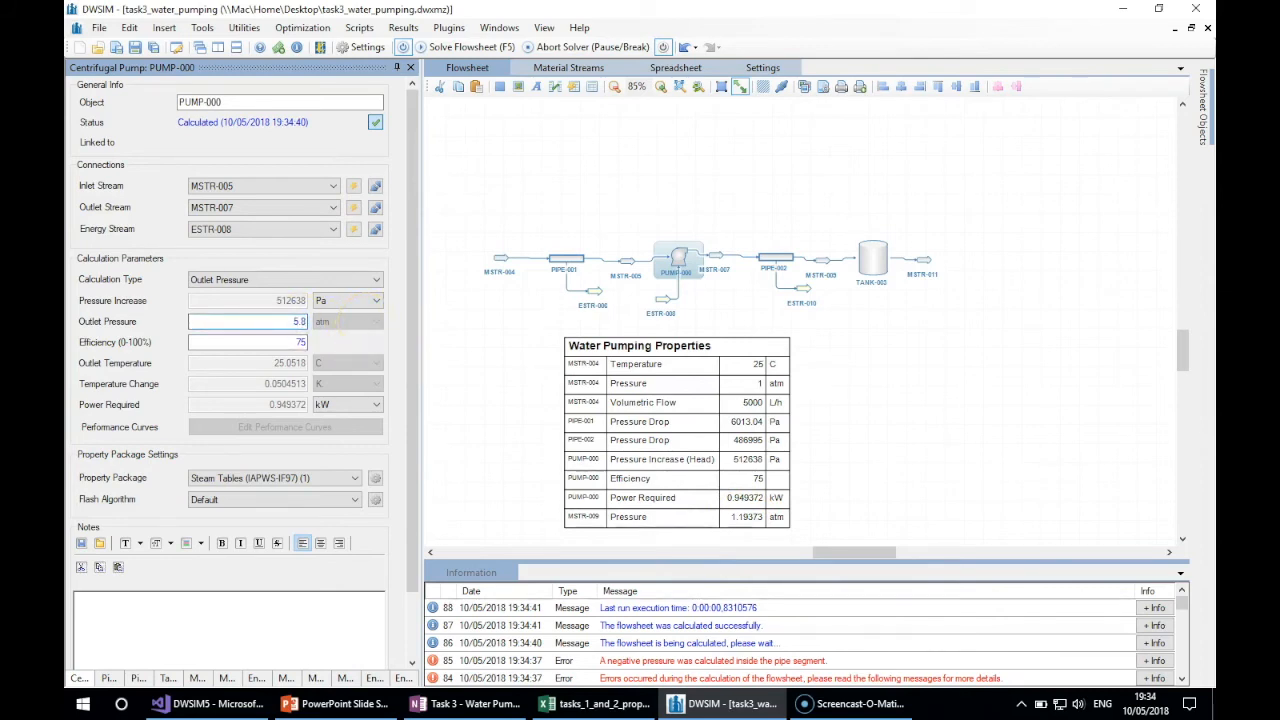
key(Return)
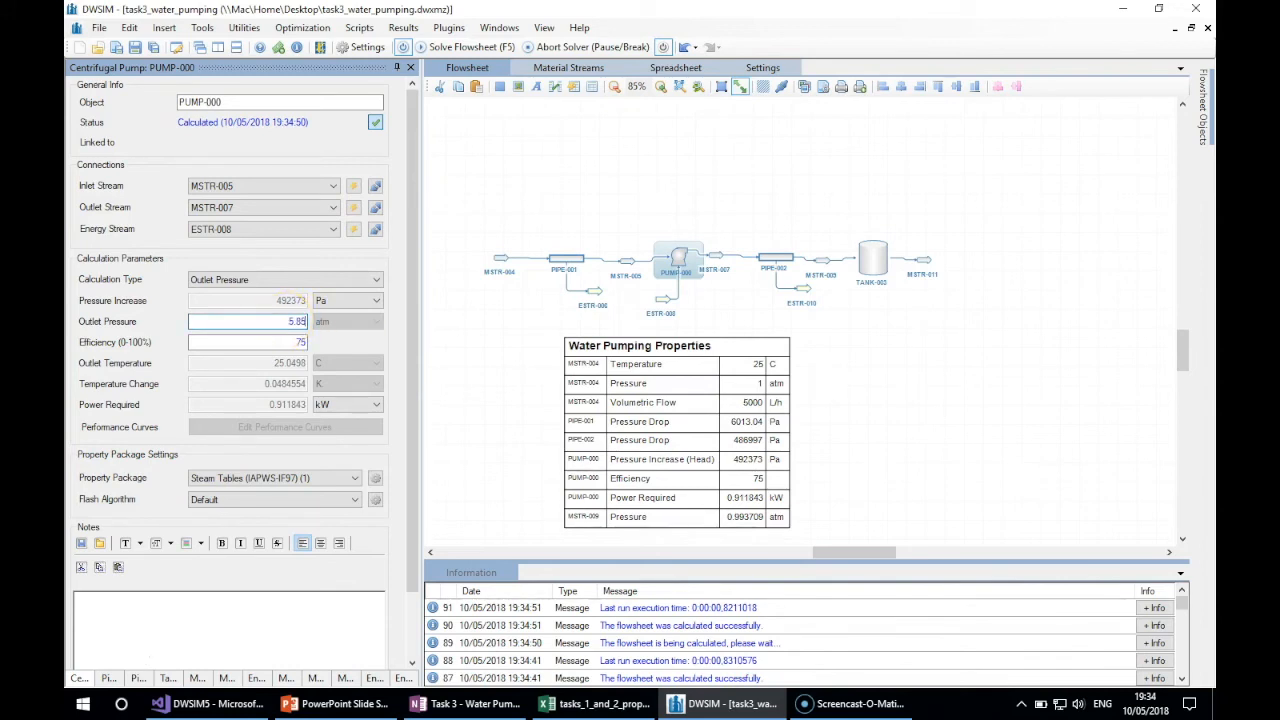
key(Return)
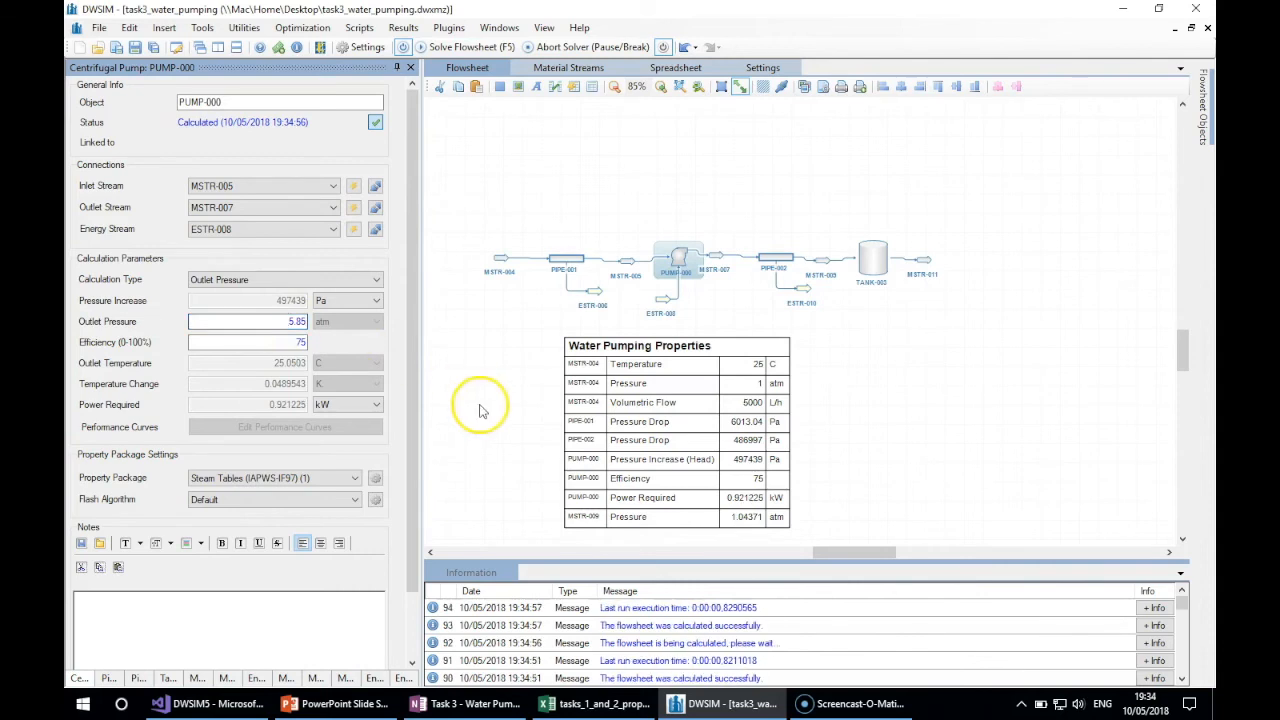
- Set pump PUMP-000's outlet pressure to 5.82 atm and recalculate the flowsheet
click(290, 342)
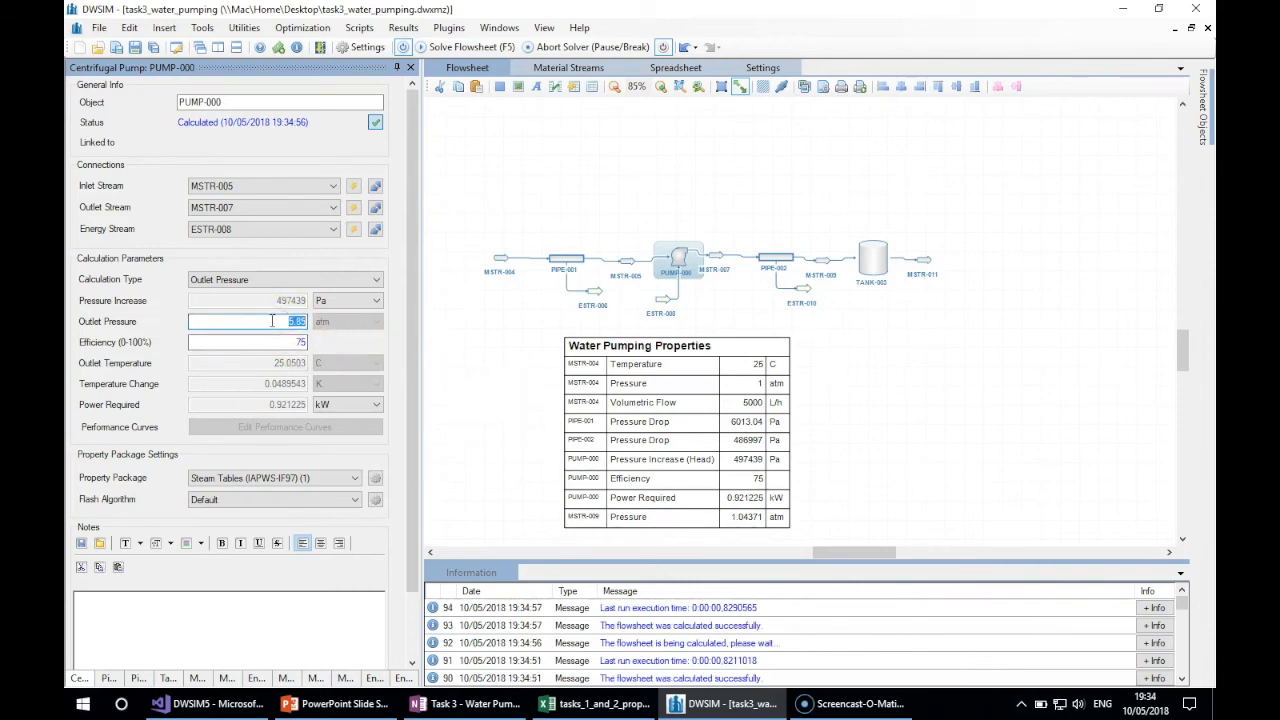
key(Return)
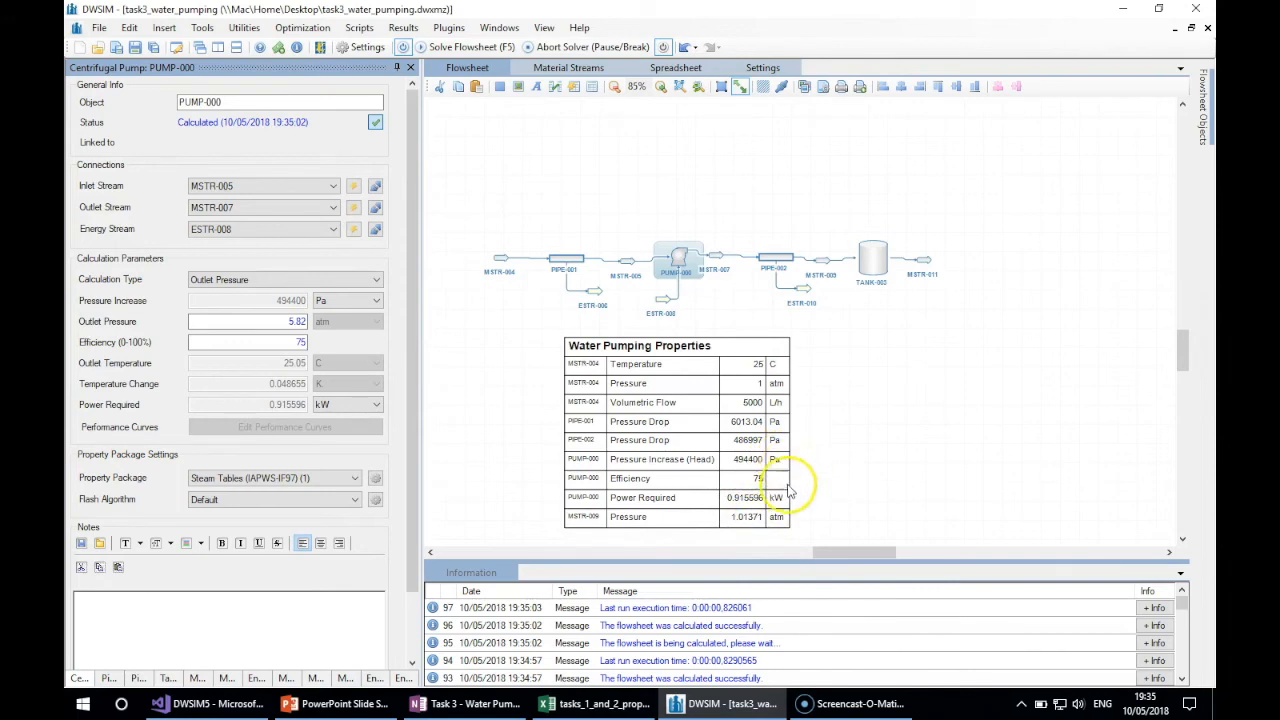
mouse_move(713, 260)
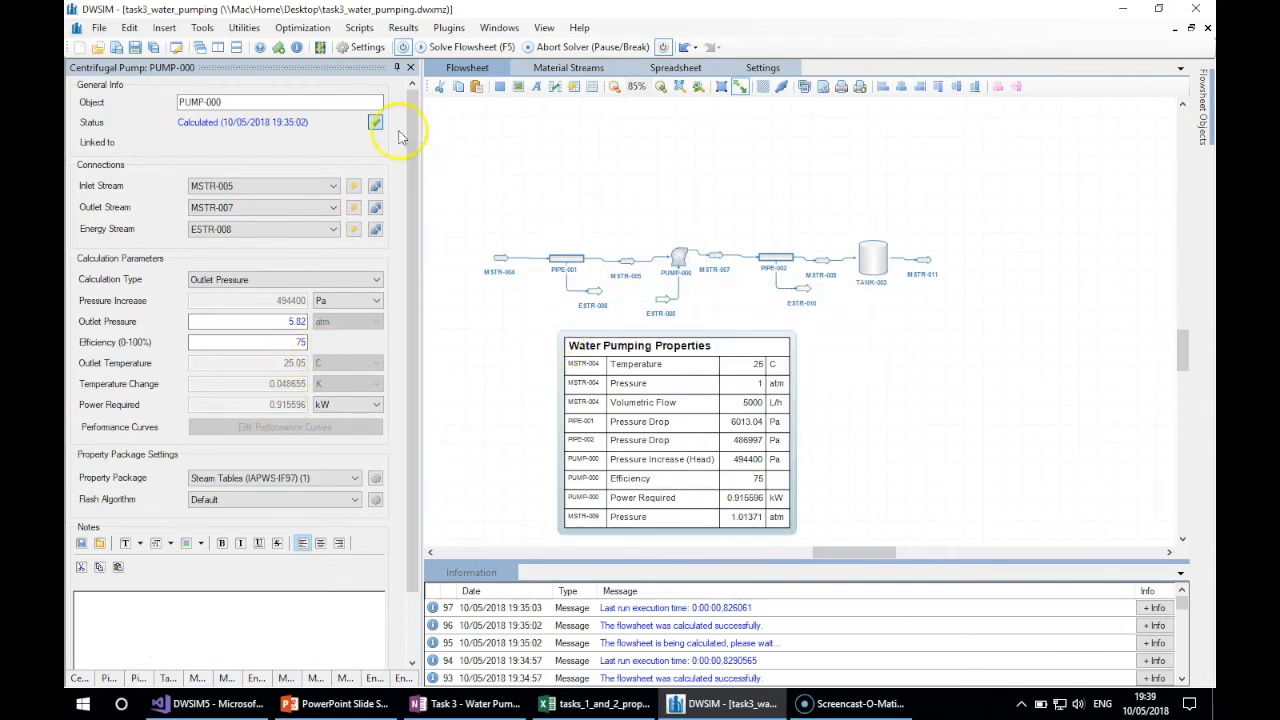
- Save the water pumping flowsheet and launch the new-interface DWSIM from the desktop
click(116, 47)
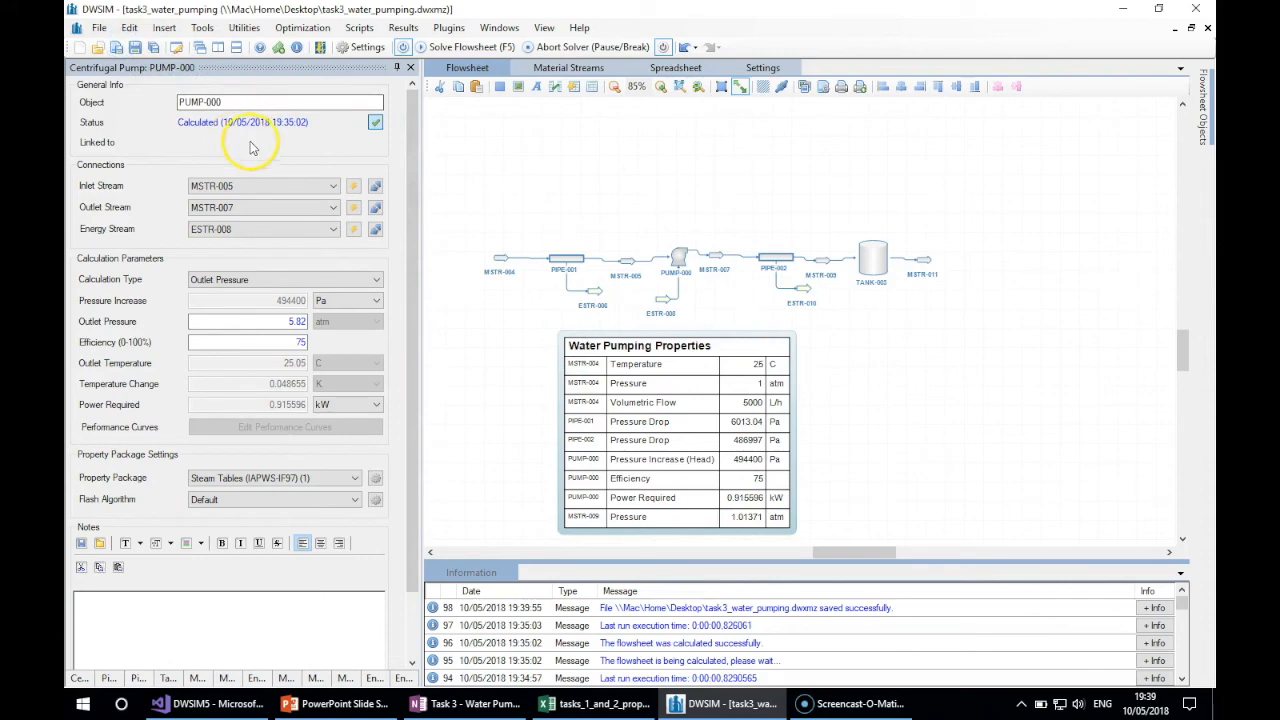
click(720, 703)
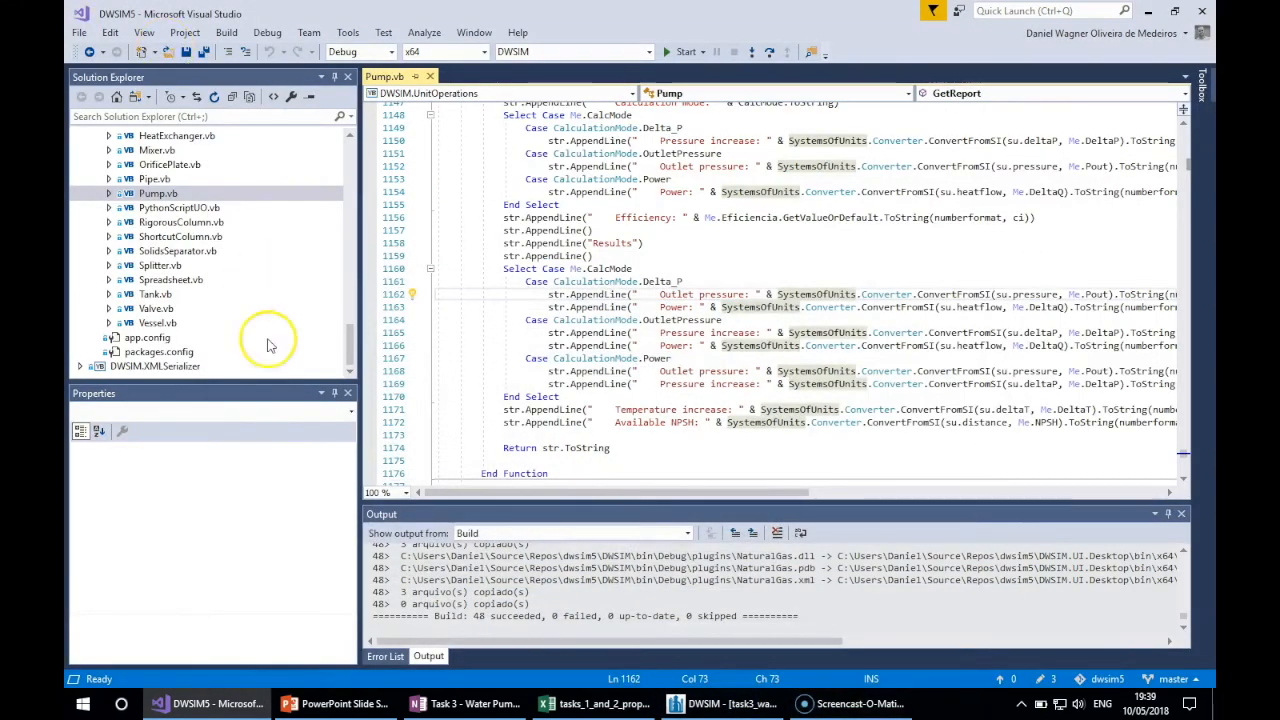
click(175, 700)
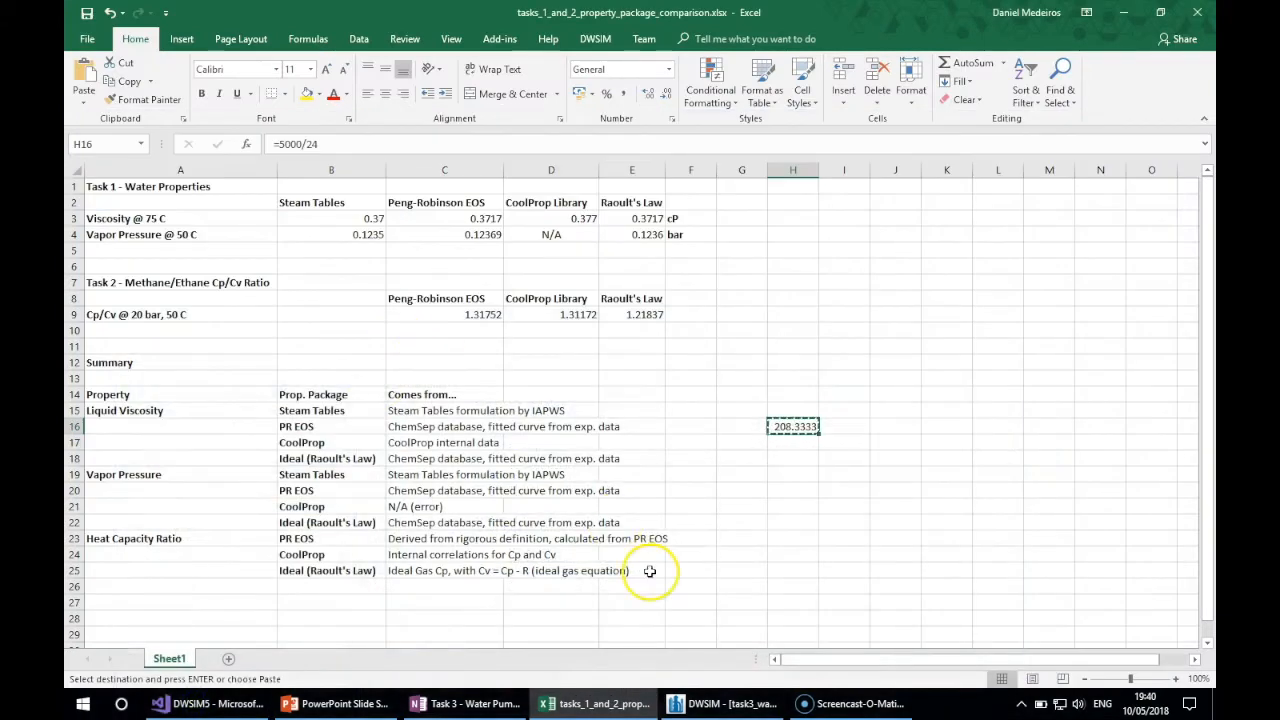
click(1212, 703)
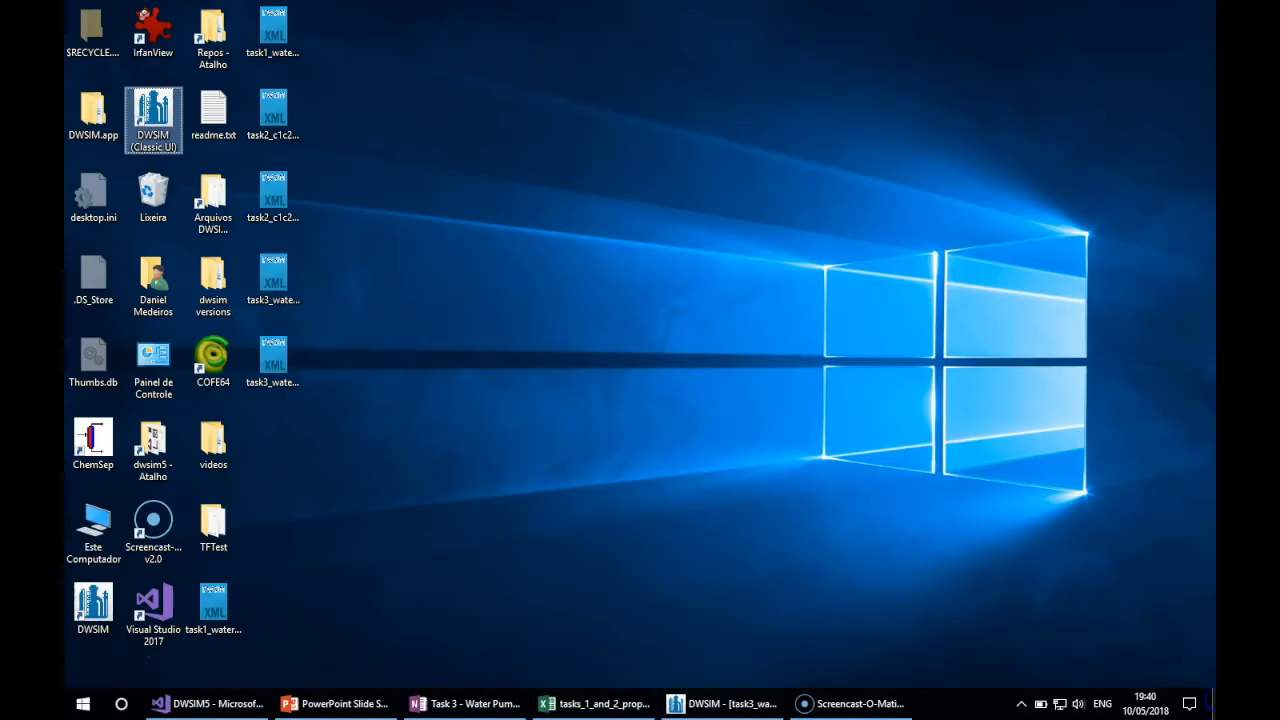
double_click(93, 603)
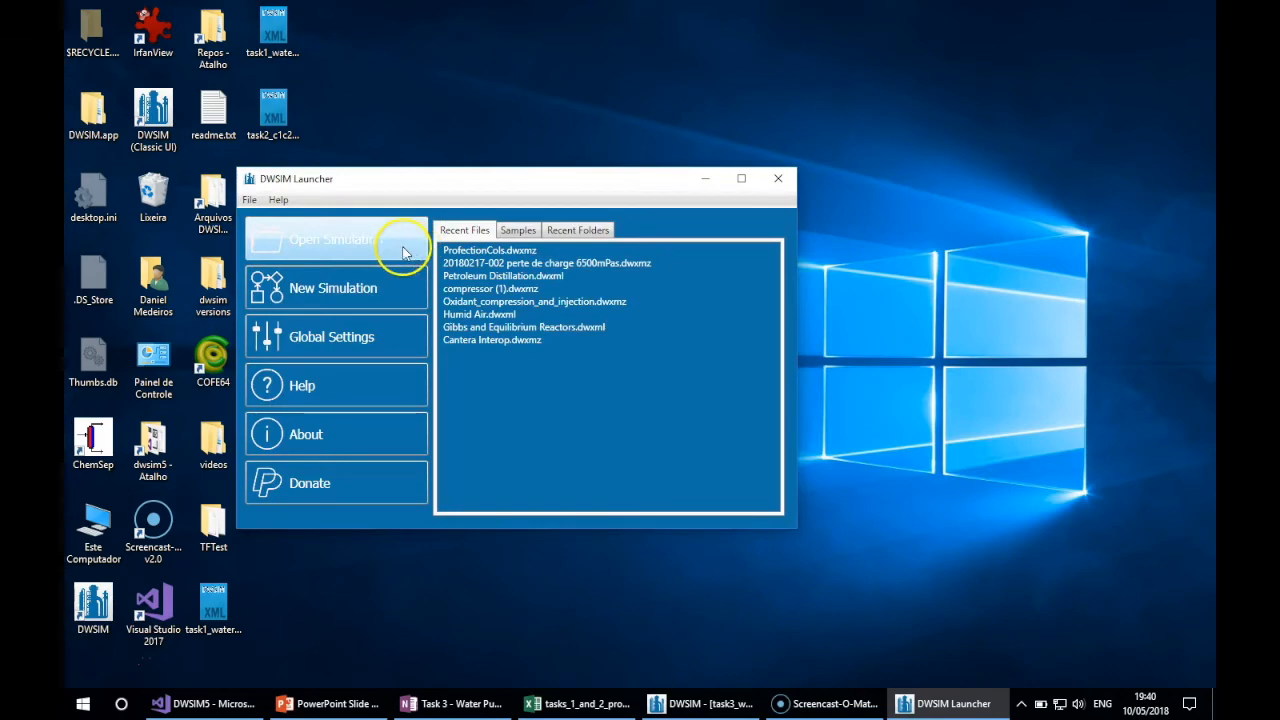
- Open the simulation file task3_water_pumping.dwxmz from the Desktop folder
click(357, 238)
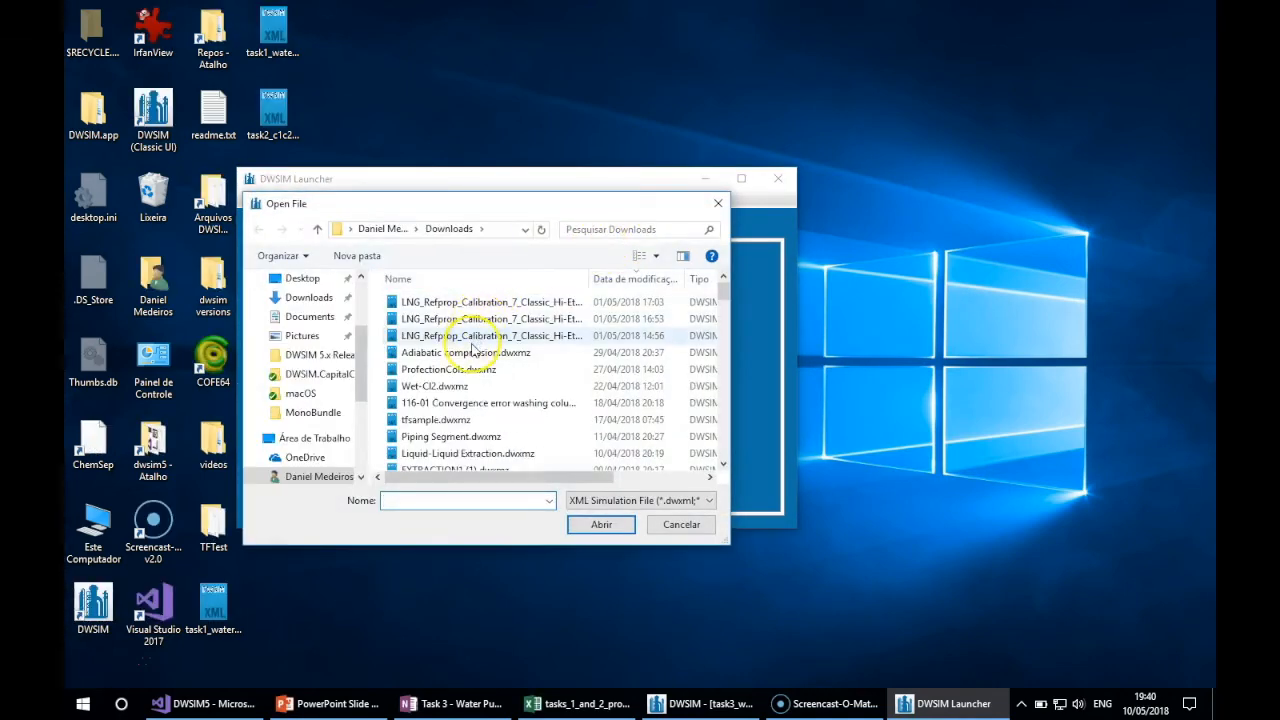
click(302, 279)
click(484, 438)
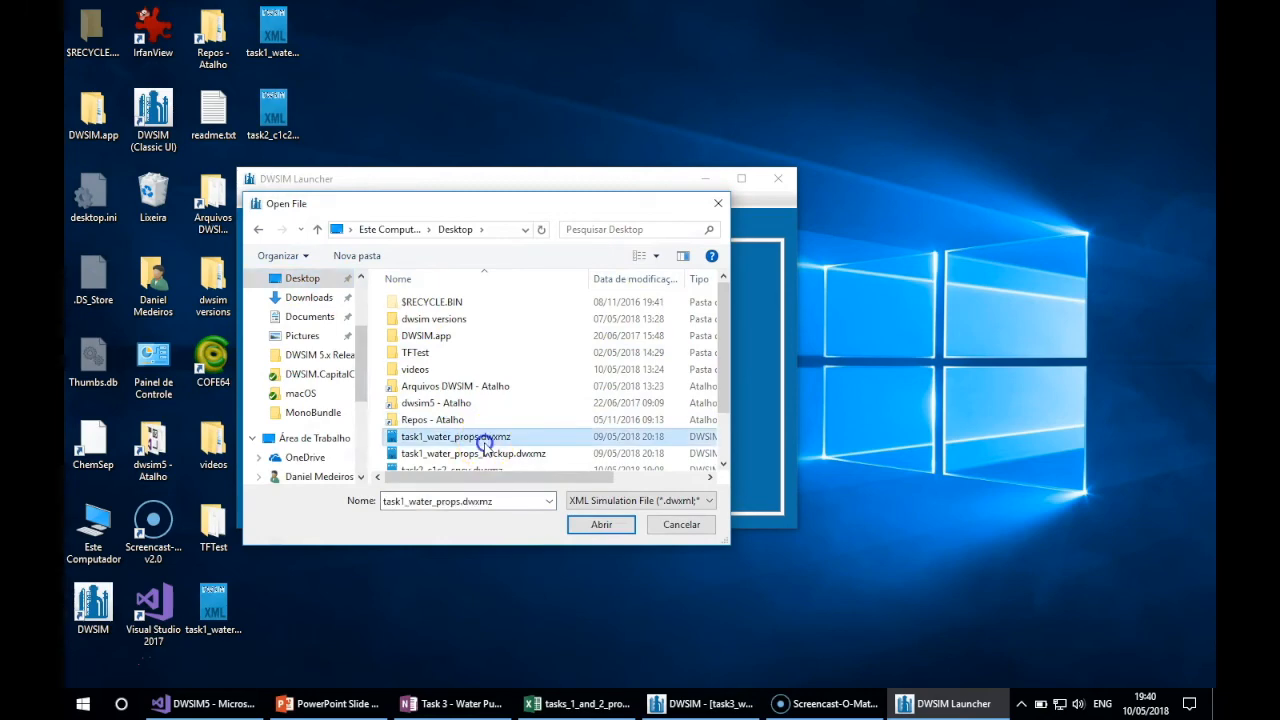
scroll(484, 440, down, 2)
click(482, 444)
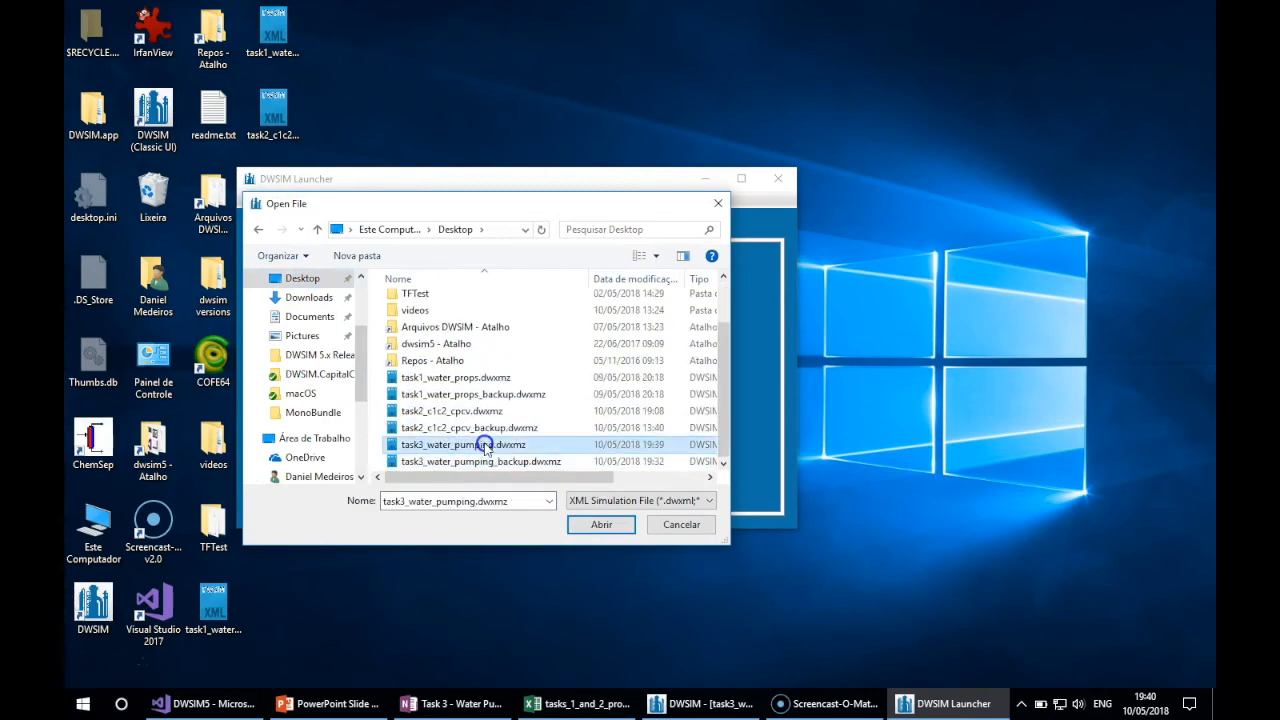
double_click(484, 446)
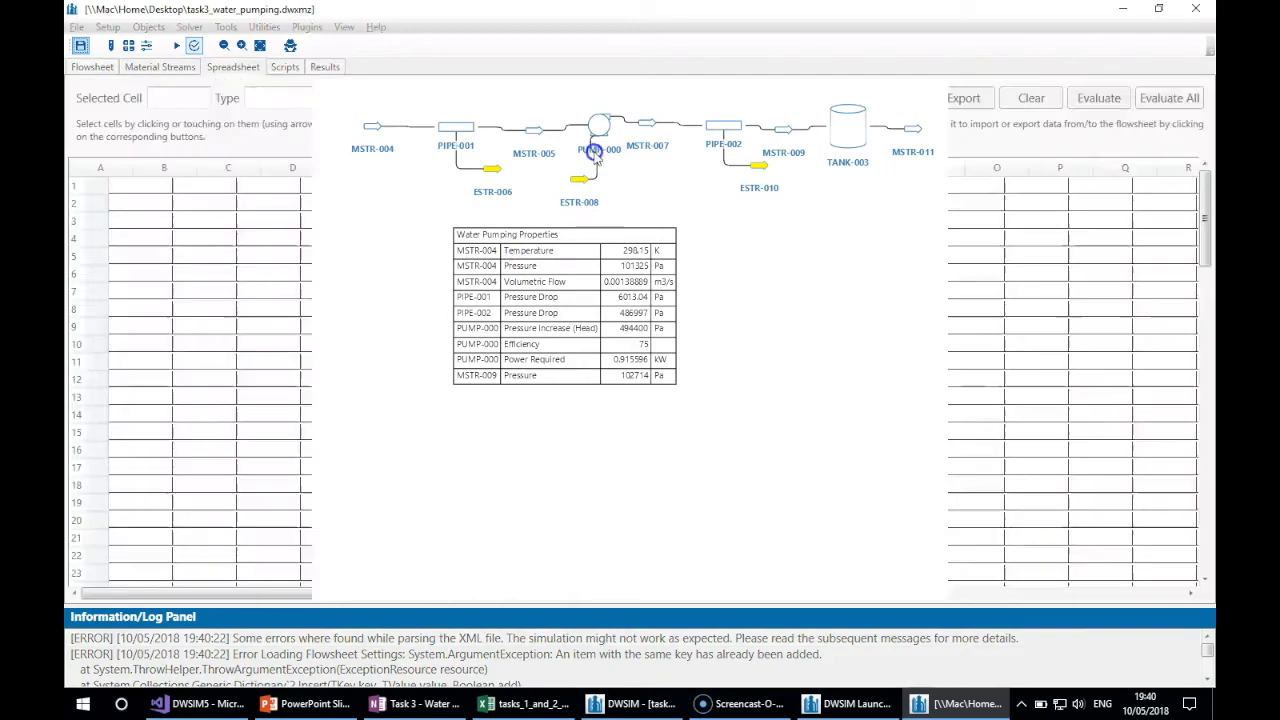
- Recalculate the flowsheet and read the available NPSH in pump PUMP-000's results report
click(325, 67)
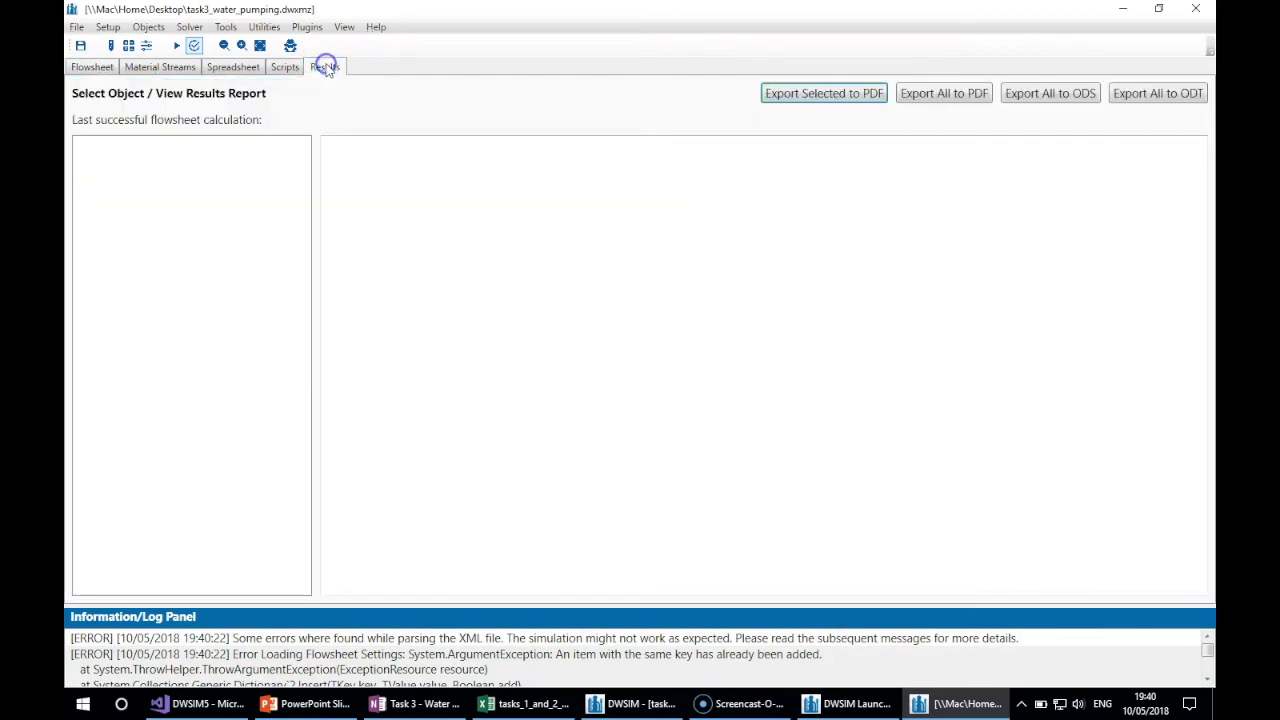
click(92, 67)
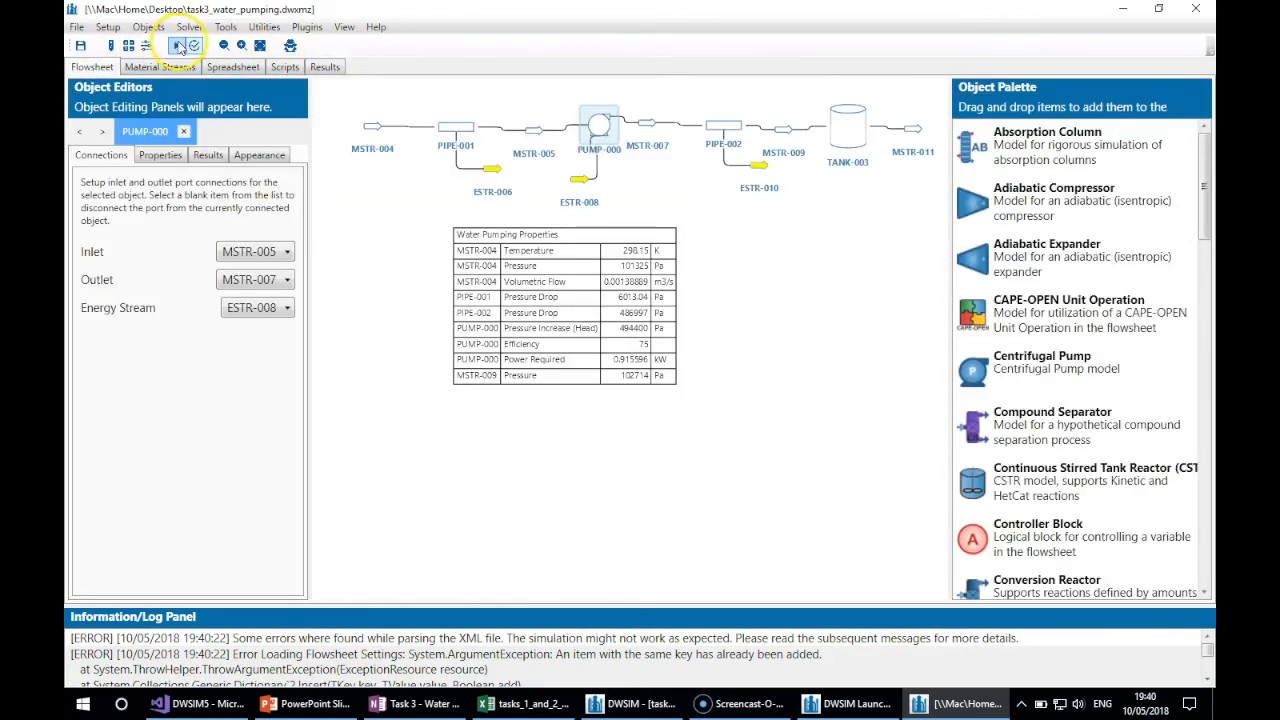
click(176, 45)
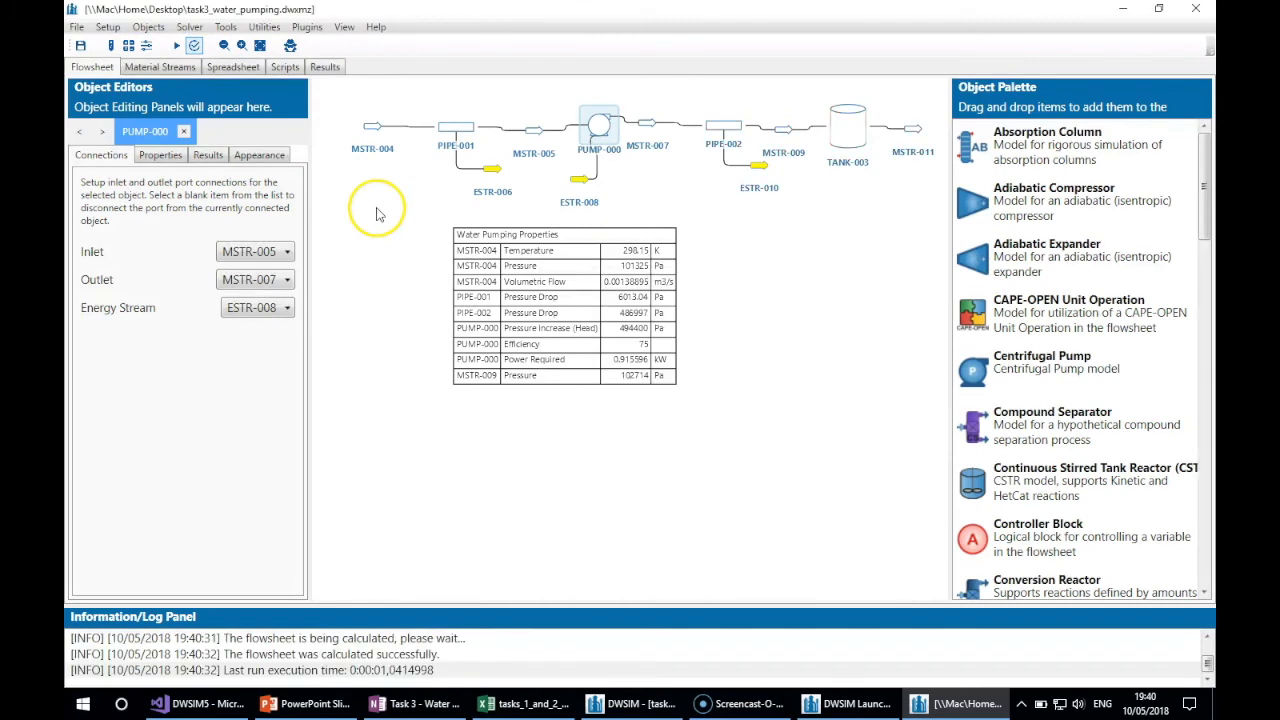
click(207, 155)
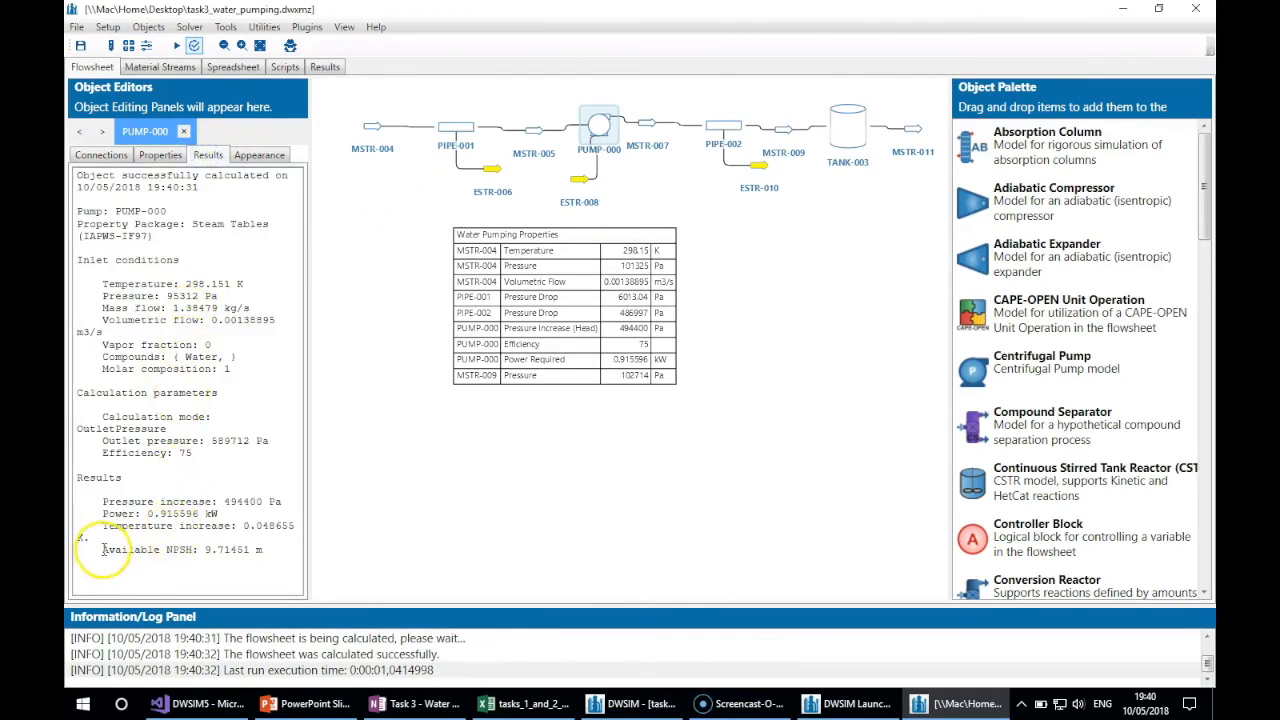
drag(103, 549, 263, 541)
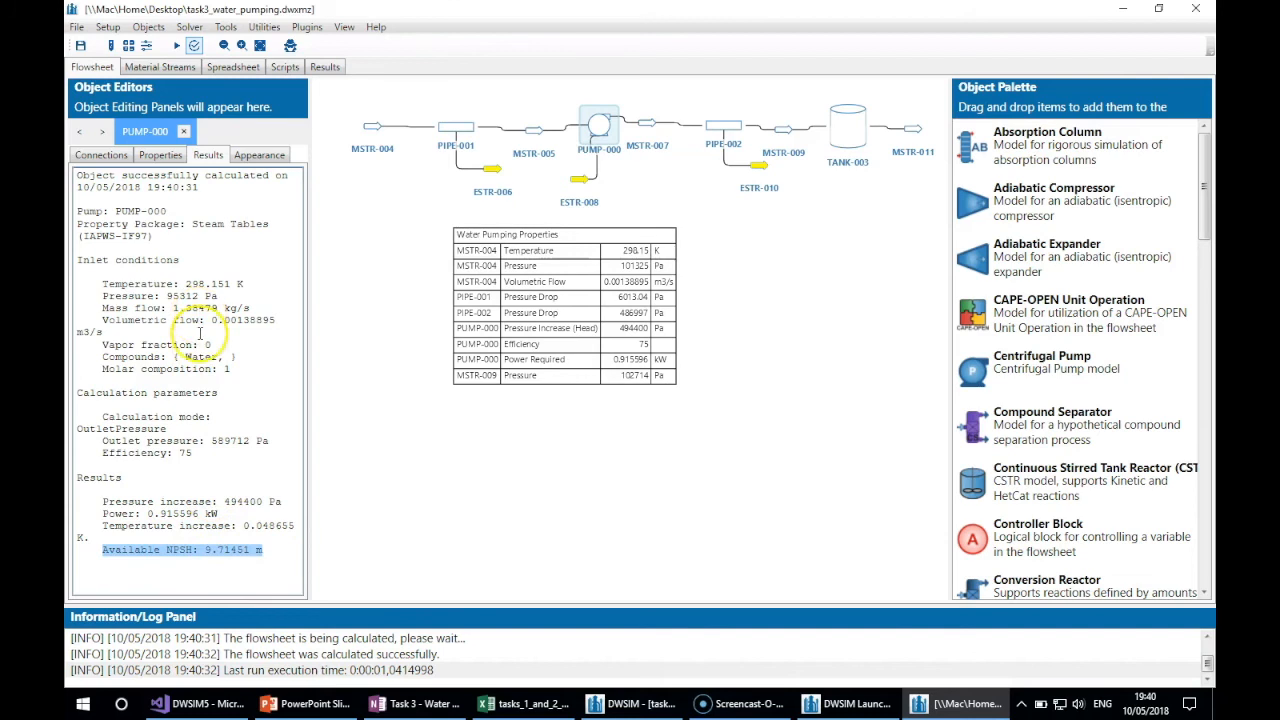
click(205, 438)
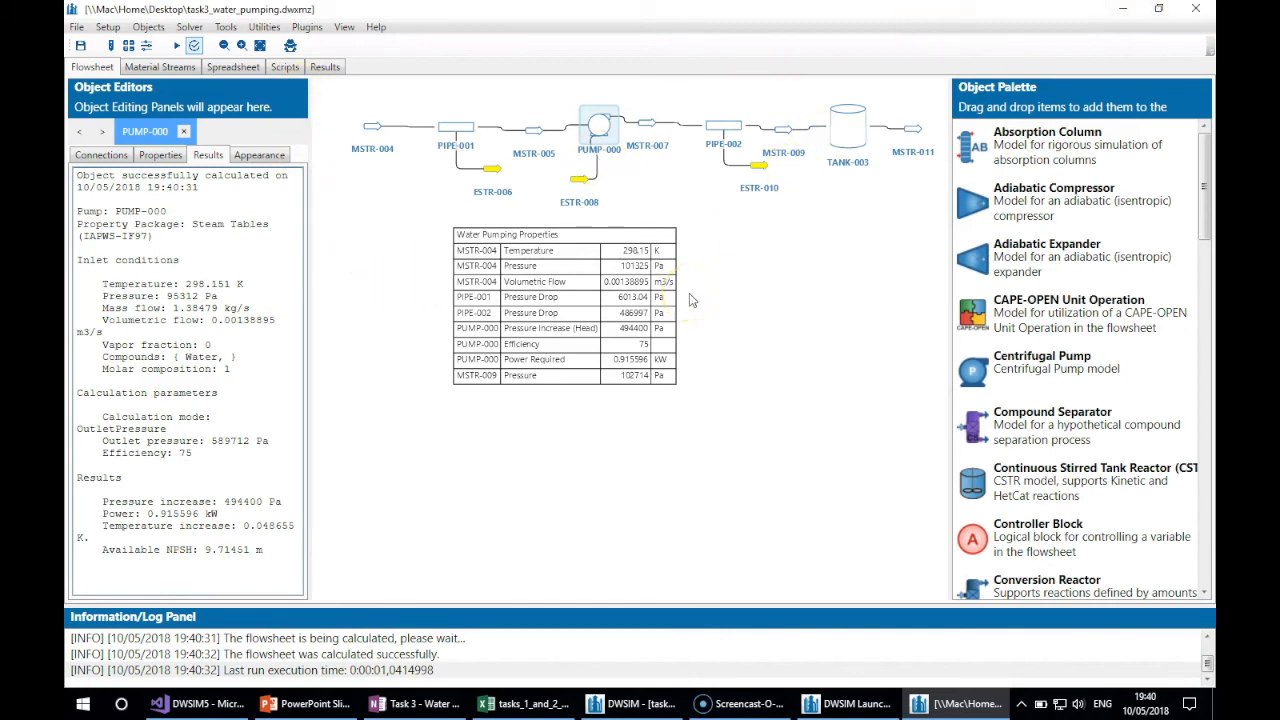
- Close the new-interface simulation and the DWSIM Launcher, return to the classic DWSIM window and save the flowsheet
click(1192, 12)
click(658, 408)
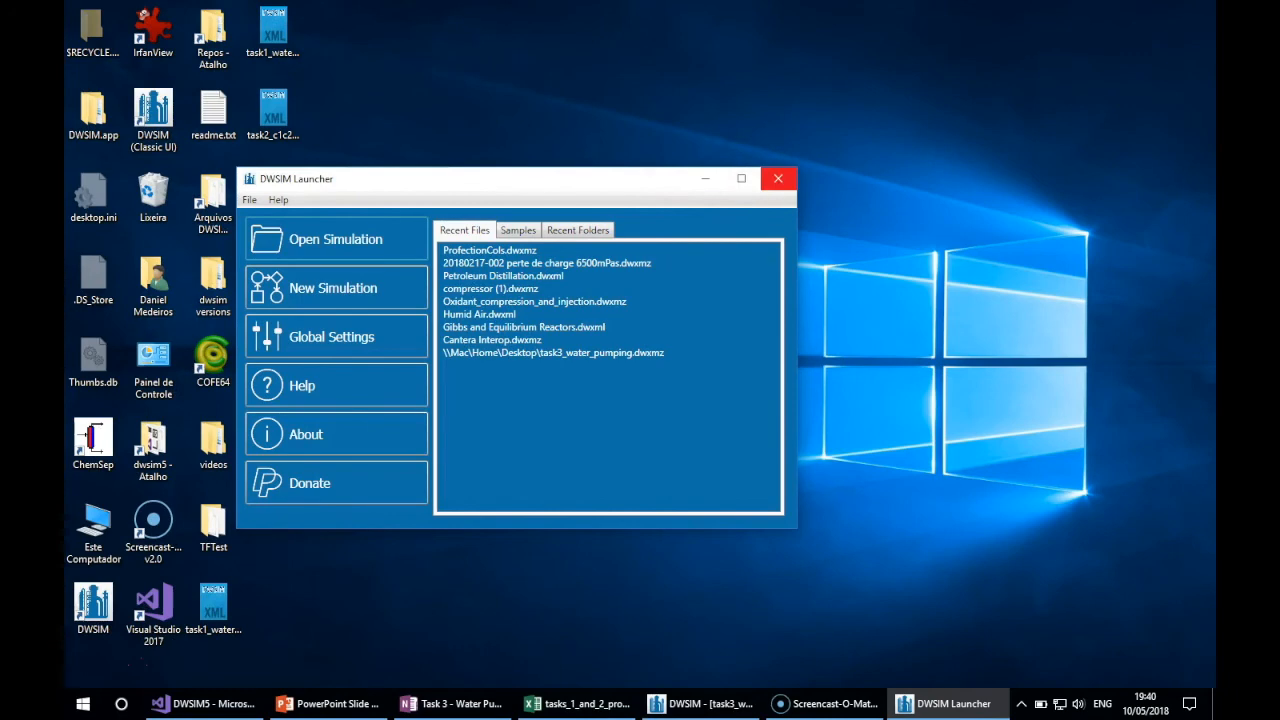
click(779, 180)
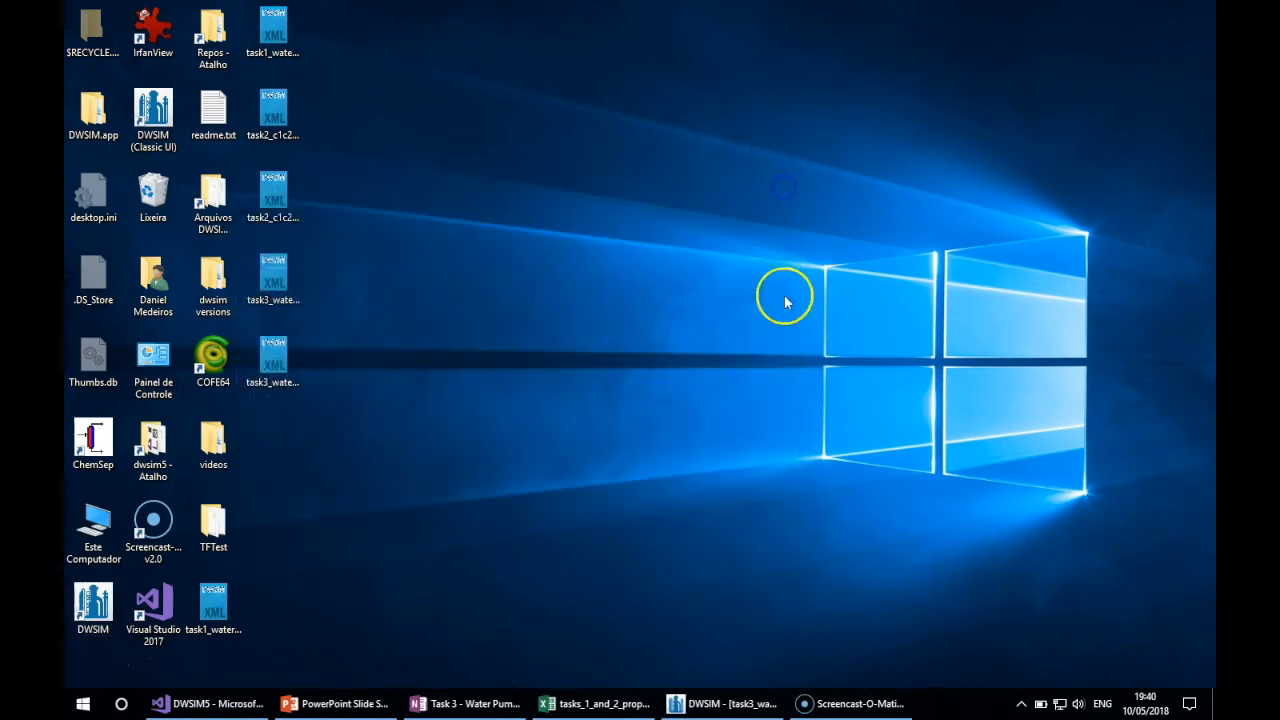
click(720, 703)
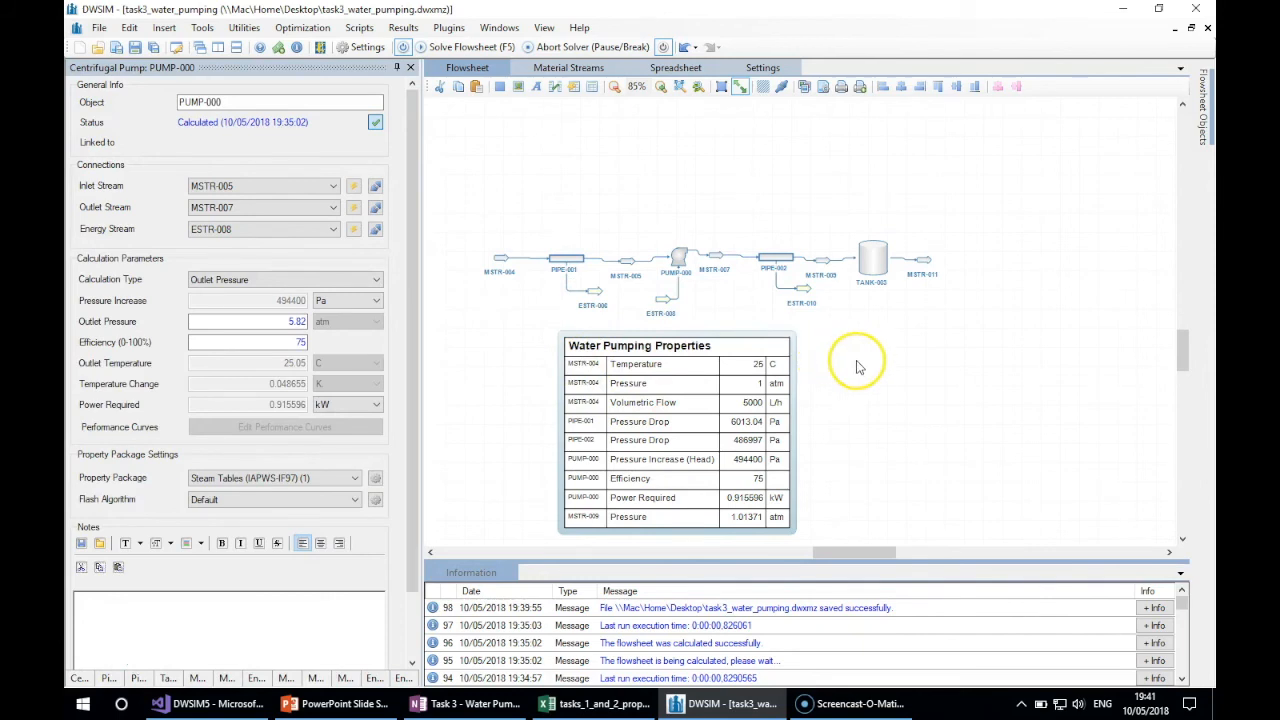
mouse_move(716, 262)
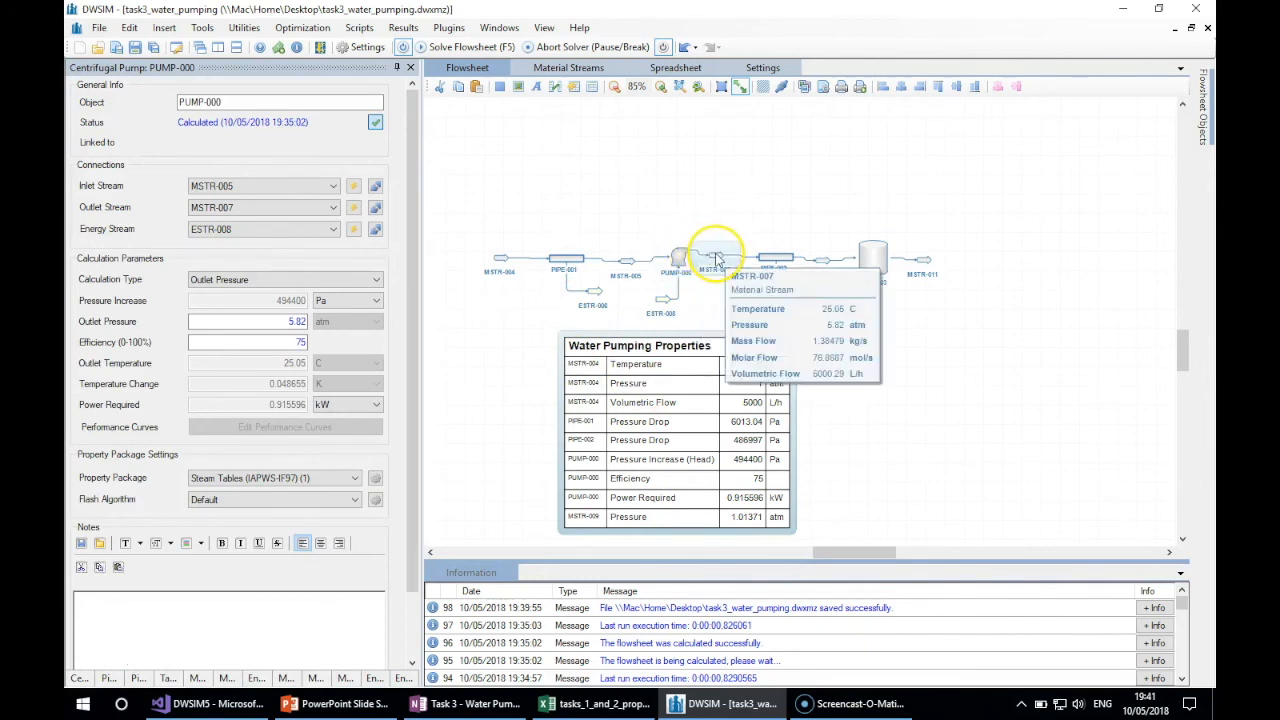
mouse_move(676, 257)
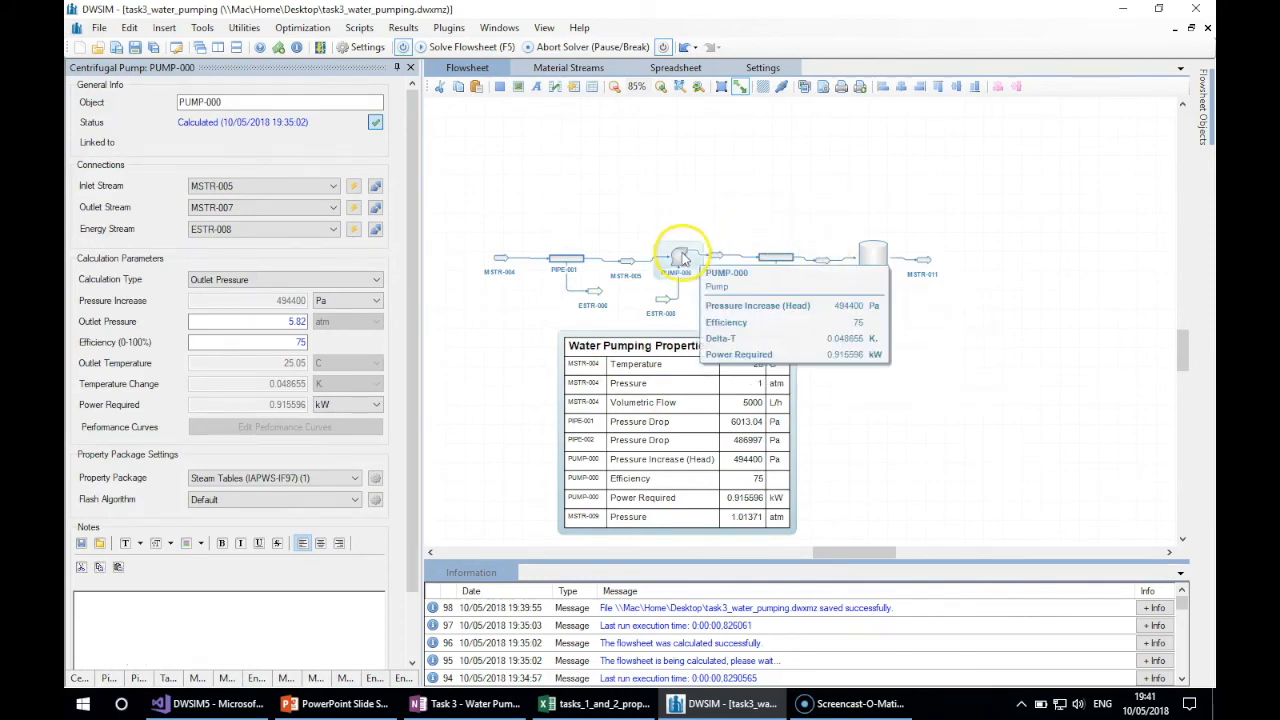
click(116, 48)
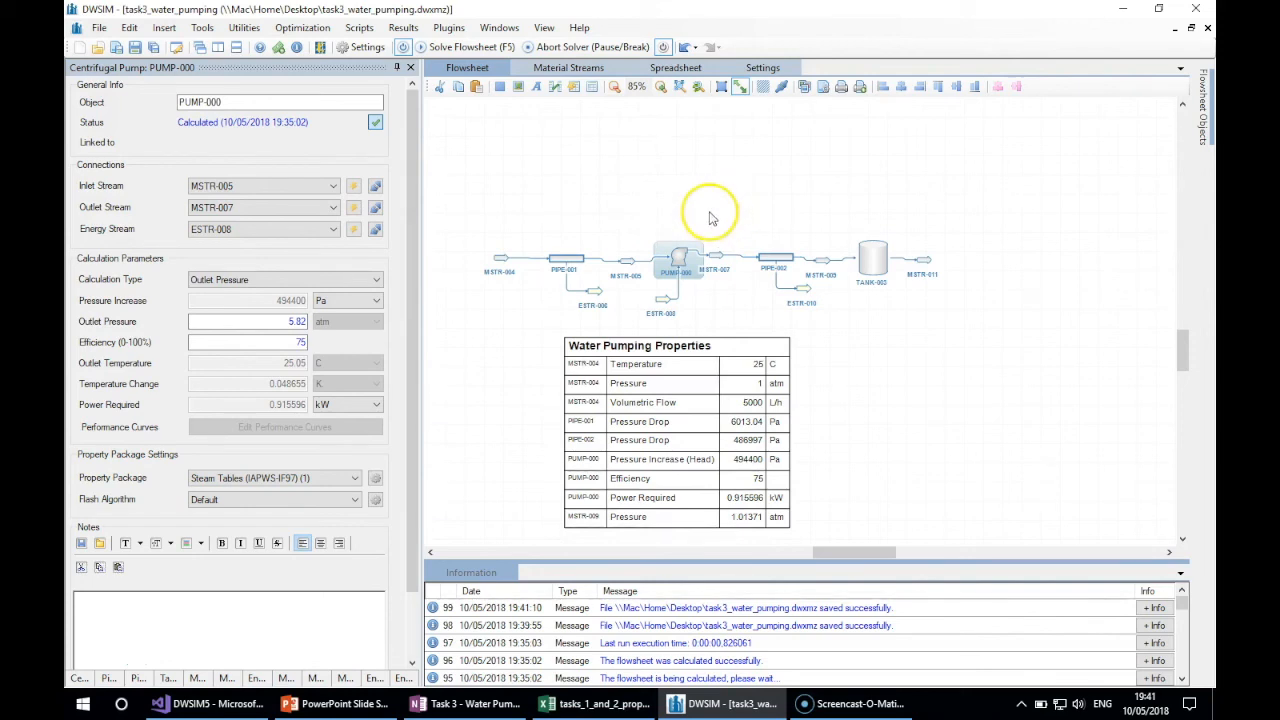
- Inspect feed stream MSTR-004's input data and its mixture, overall liquid and Liquid 1 phase properties, glancing at PIPE-001
mouse_move(504, 262)
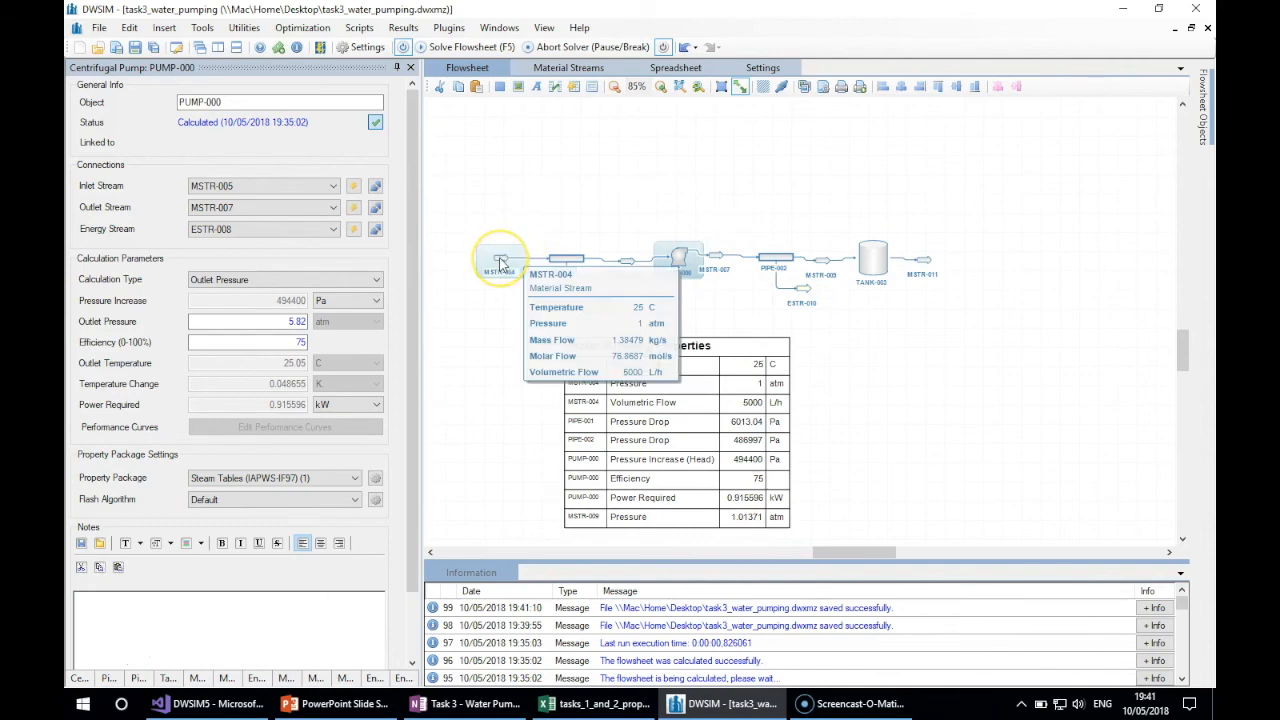
click(500, 262)
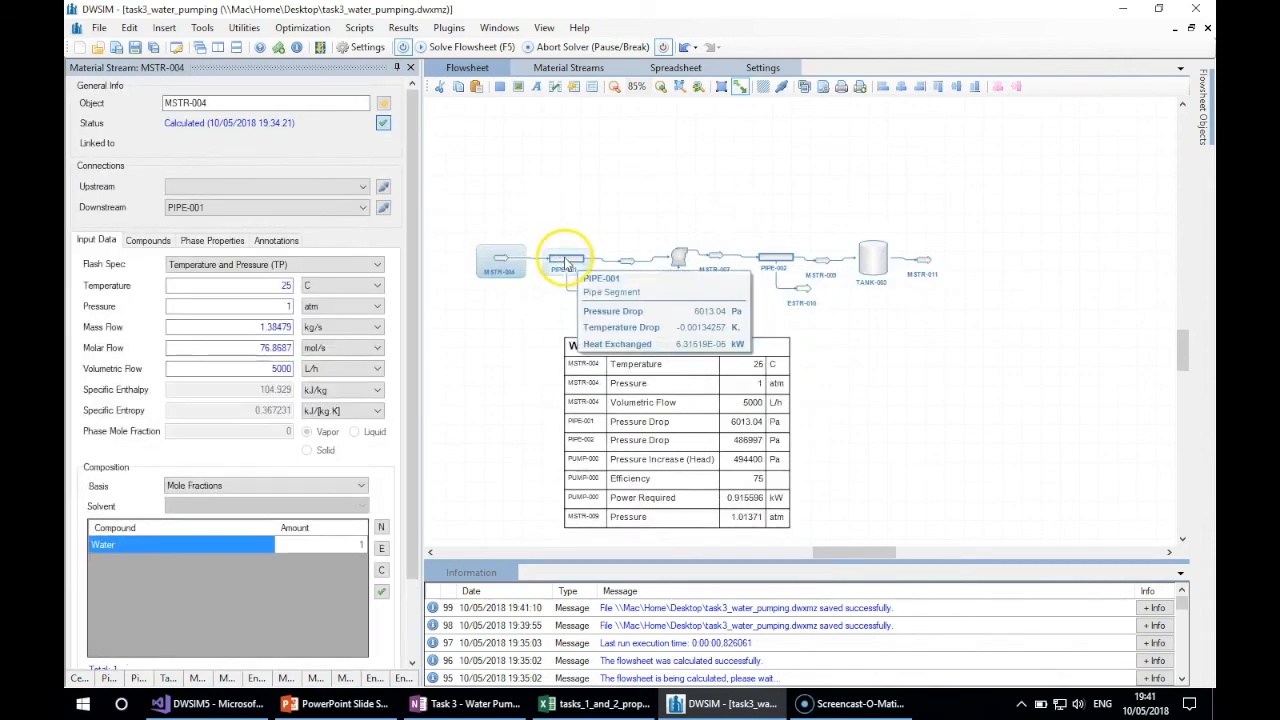
click(564, 257)
mouse_move(627, 262)
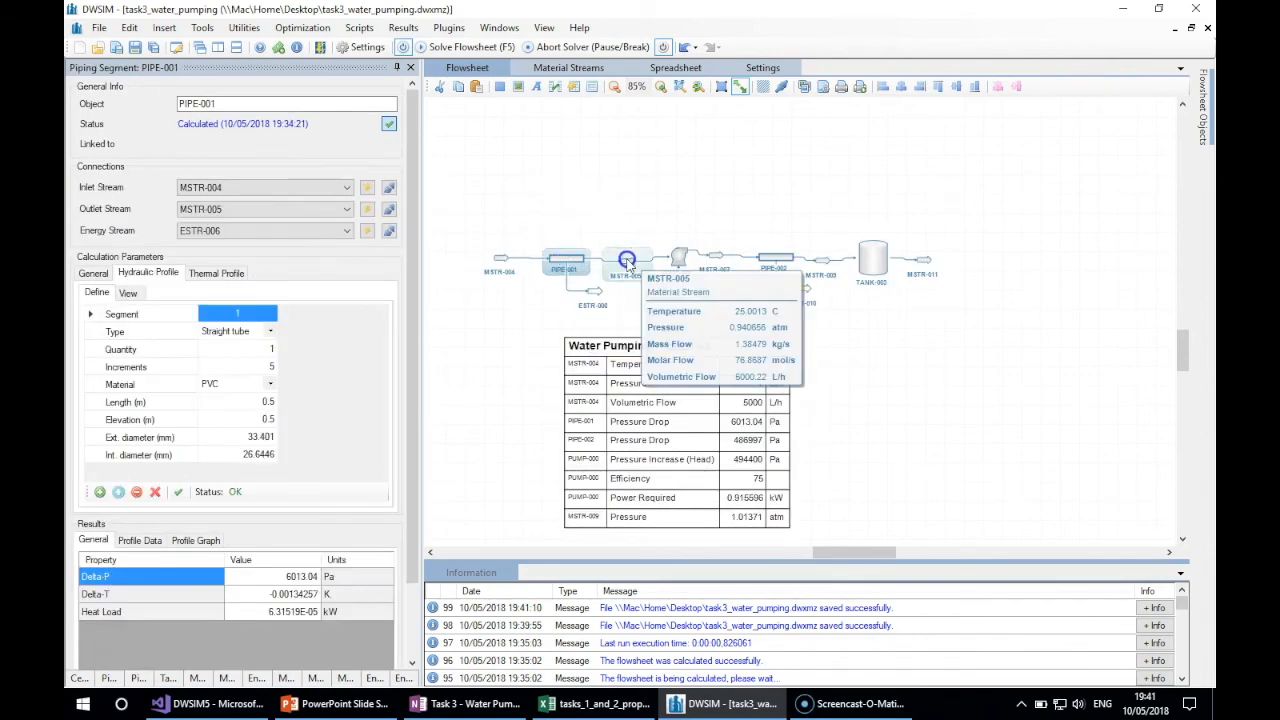
click(502, 259)
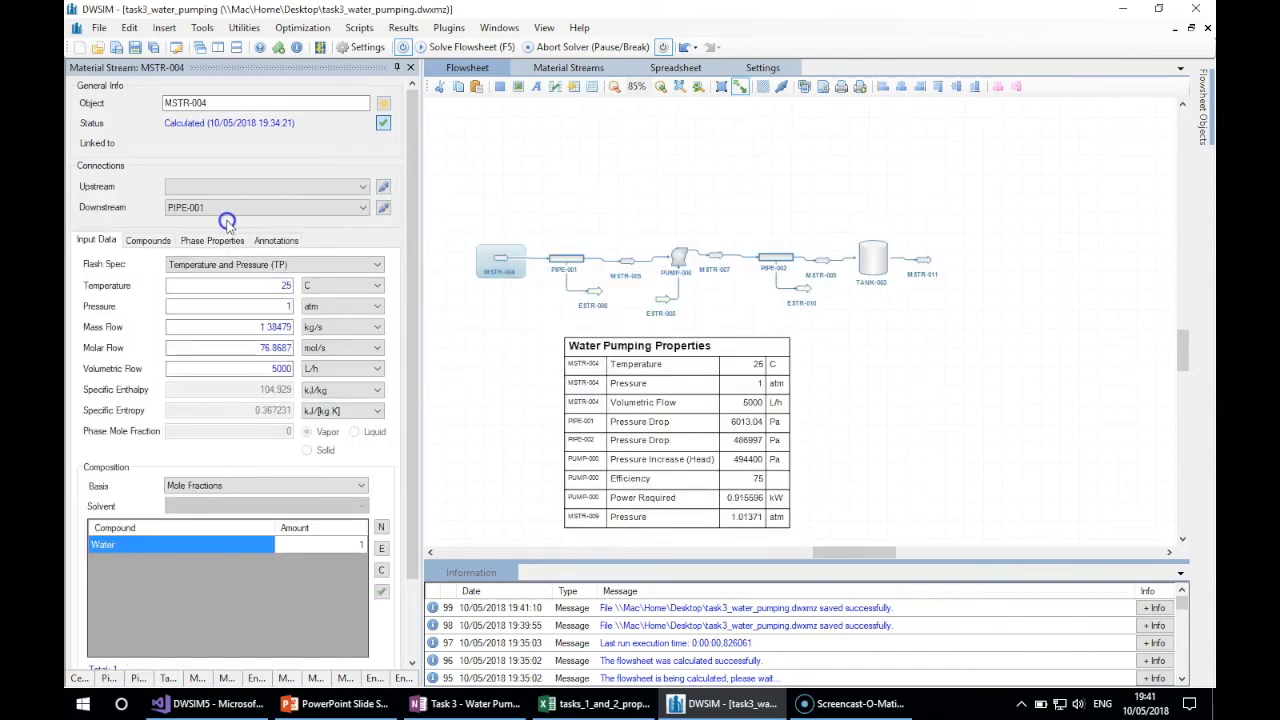
click(148, 240)
click(202, 218)
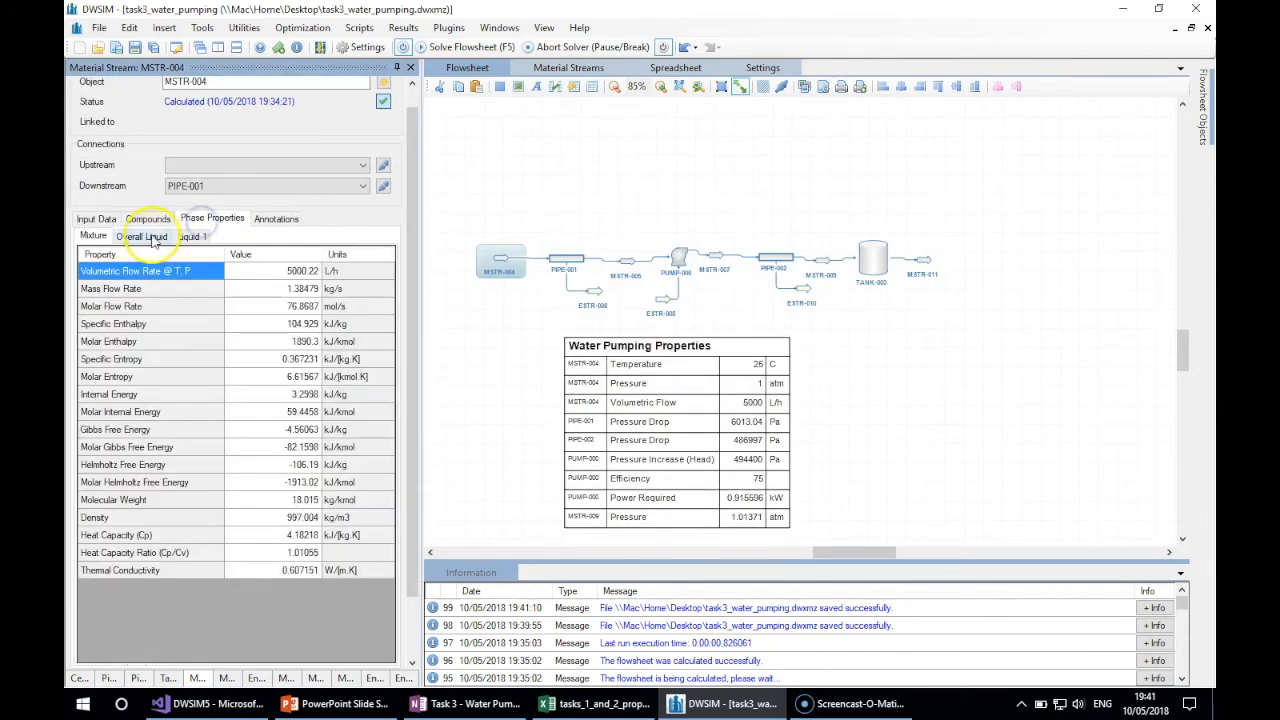
click(153, 238)
click(190, 236)
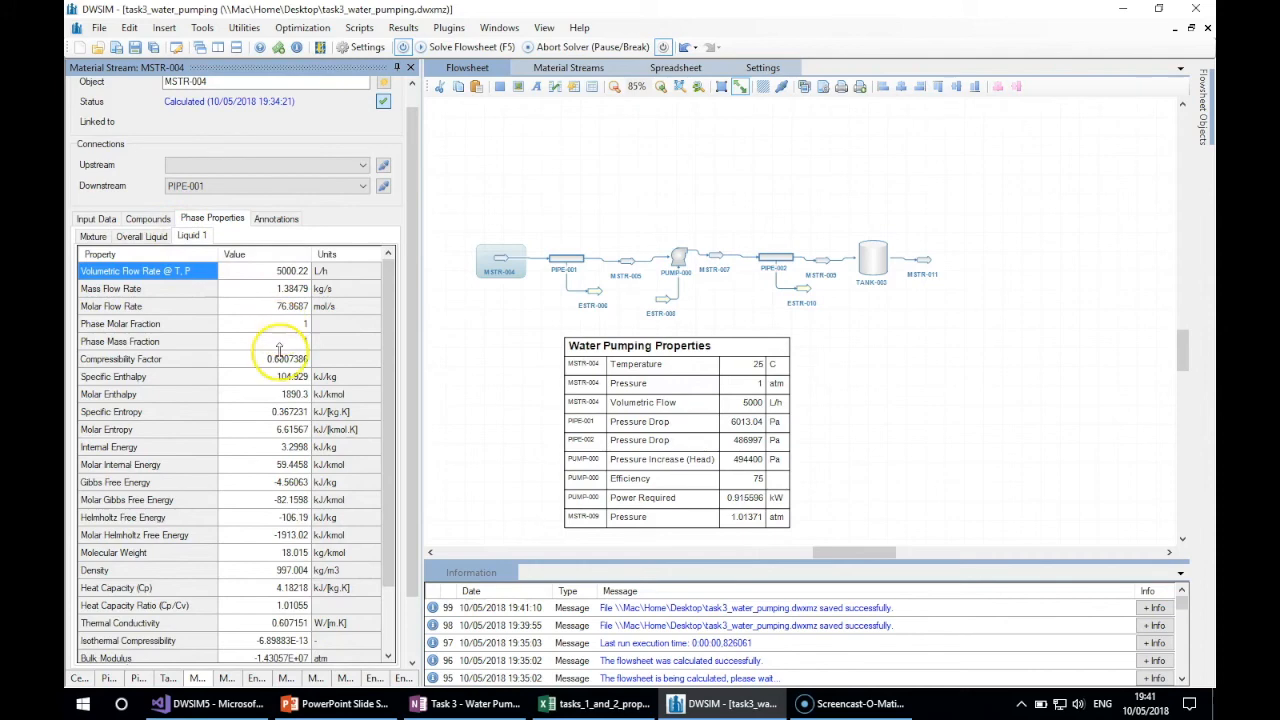
- Review PIPE-001's general results, profile data and profile graph, and view pump PUMP-000's calculation parameters
click(572, 265)
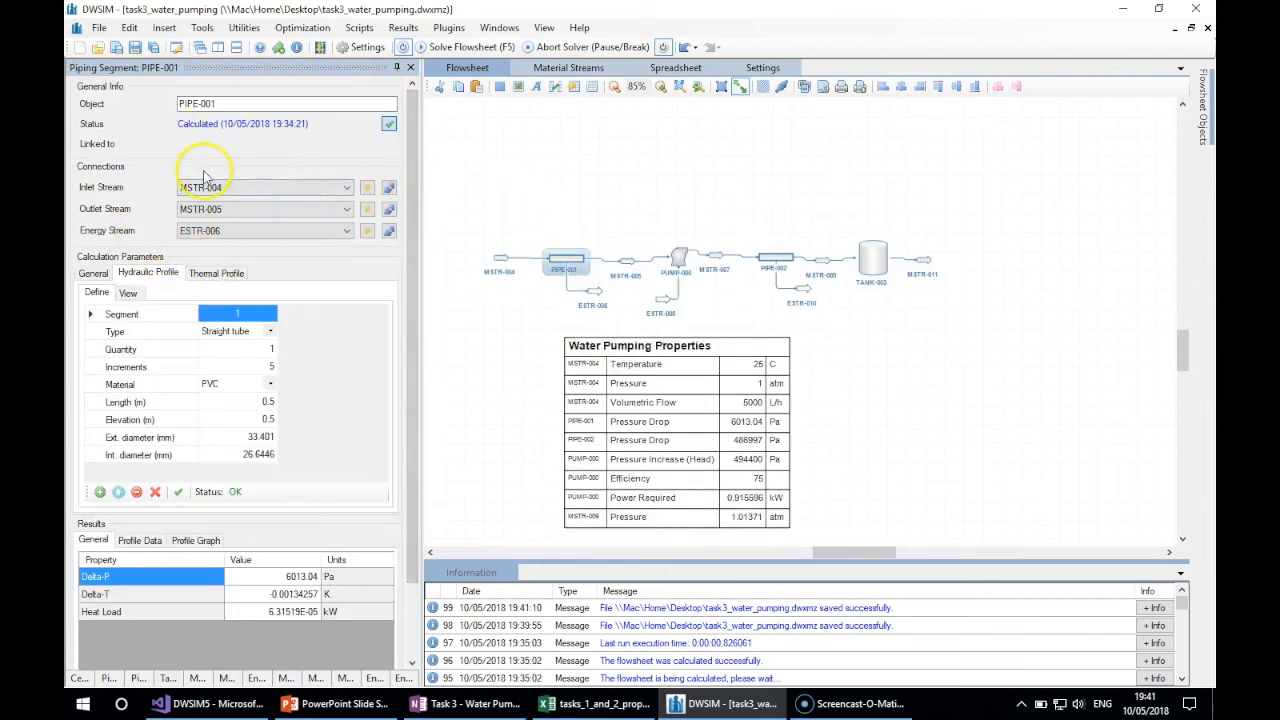
click(140, 540)
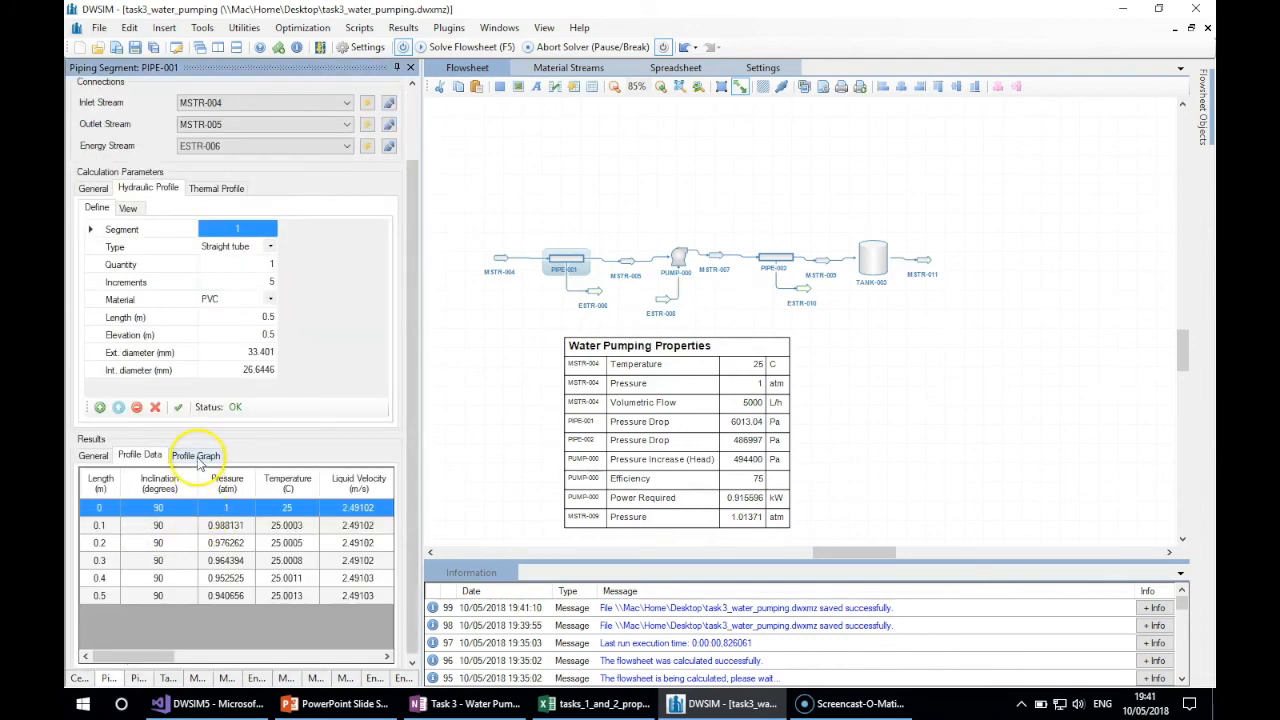
click(192, 458)
click(95, 455)
click(140, 456)
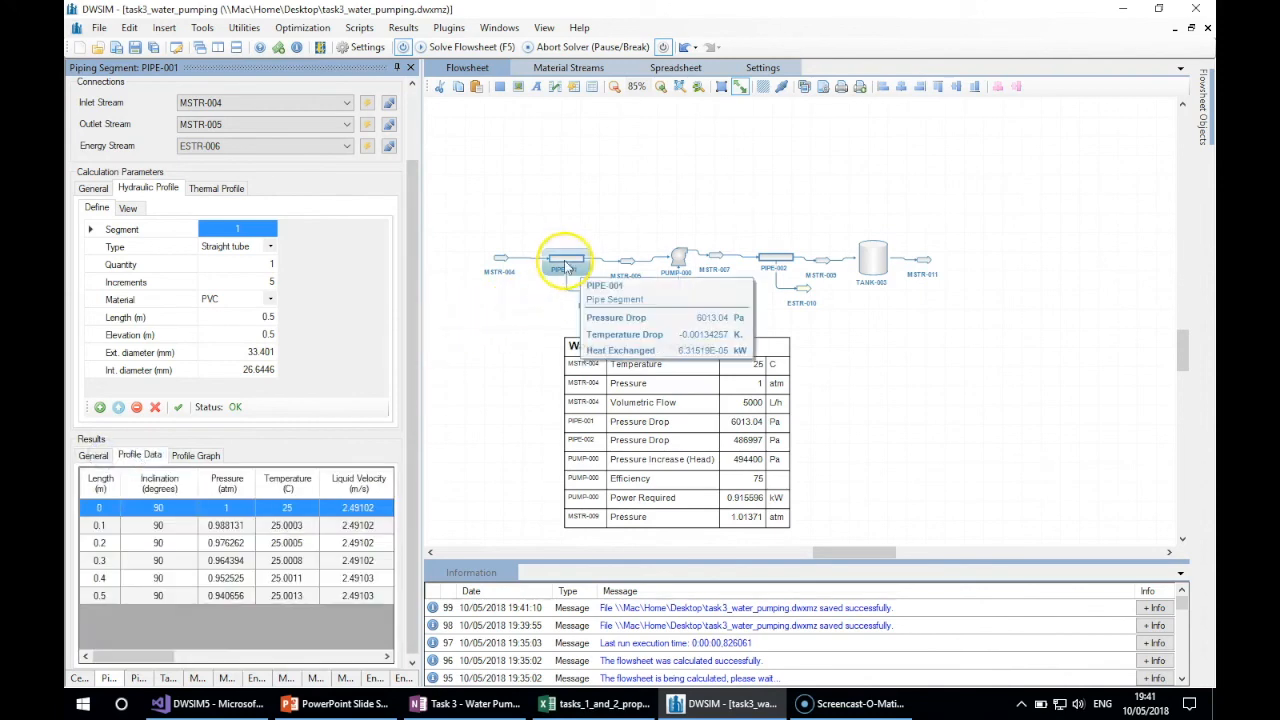
click(678, 260)
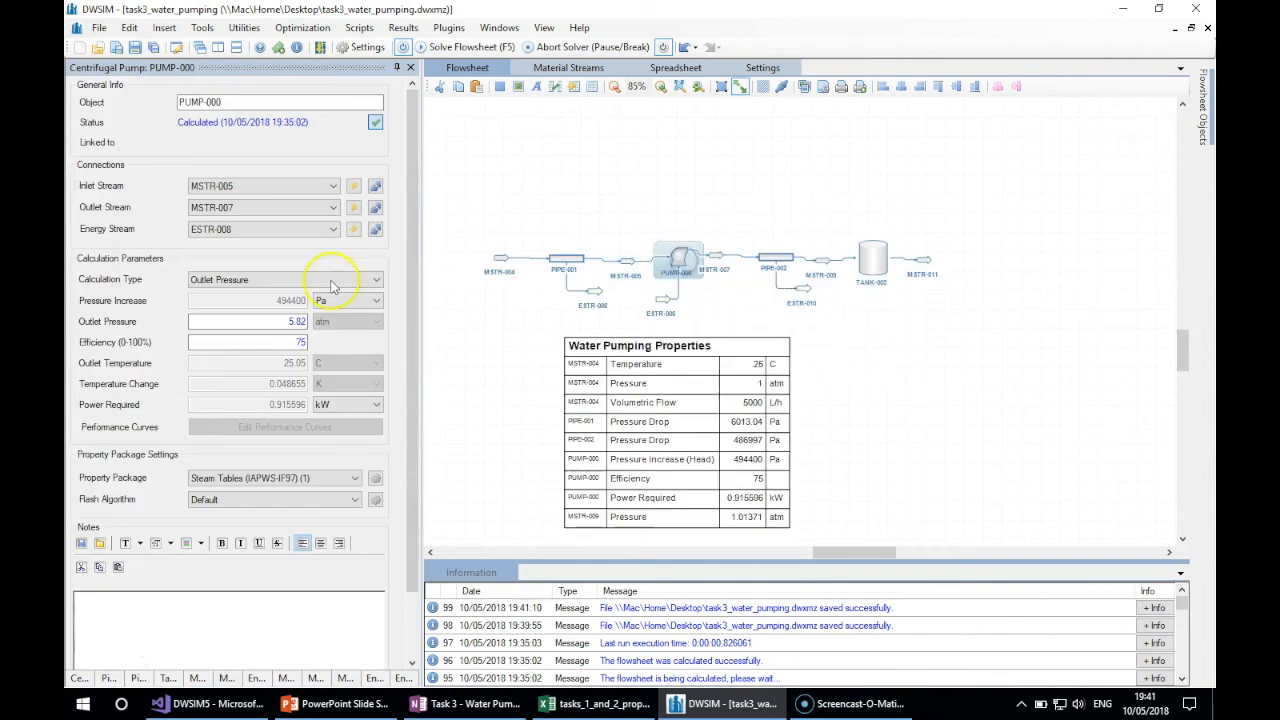
- Examine PIPE-002's pressure drop, heat load and profile data along its length
click(770, 258)
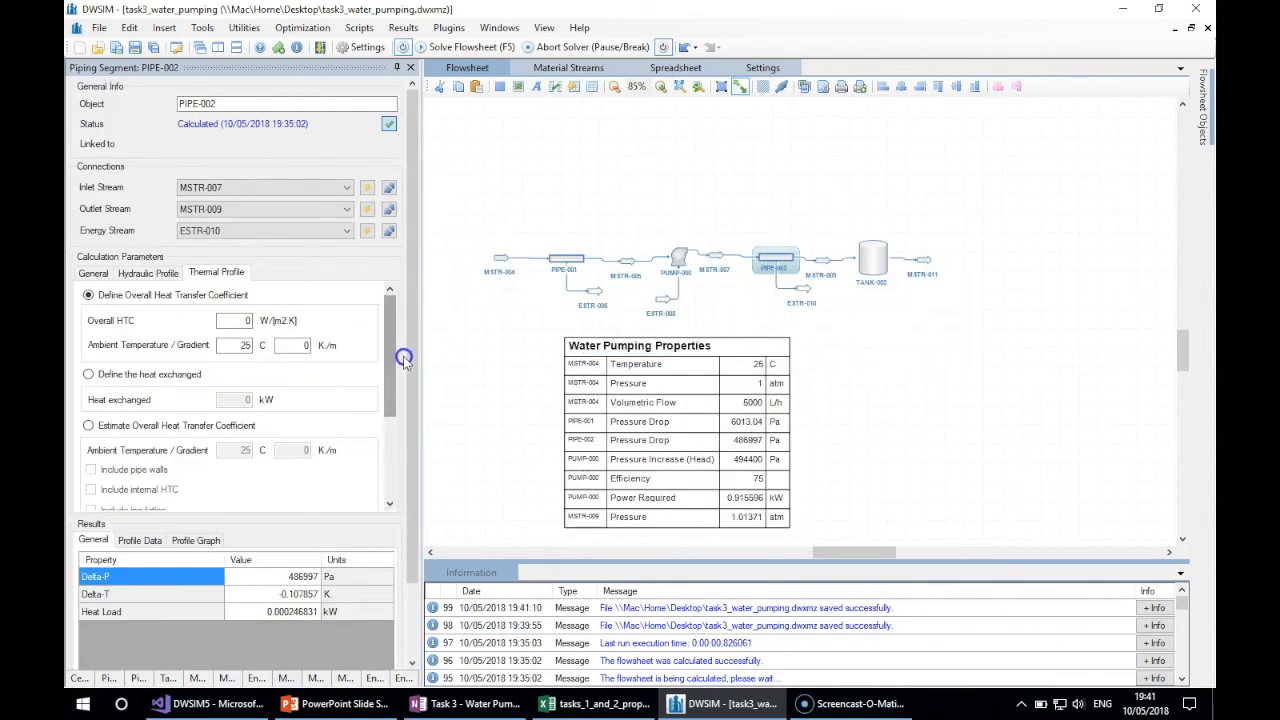
drag(414, 366, 403, 478)
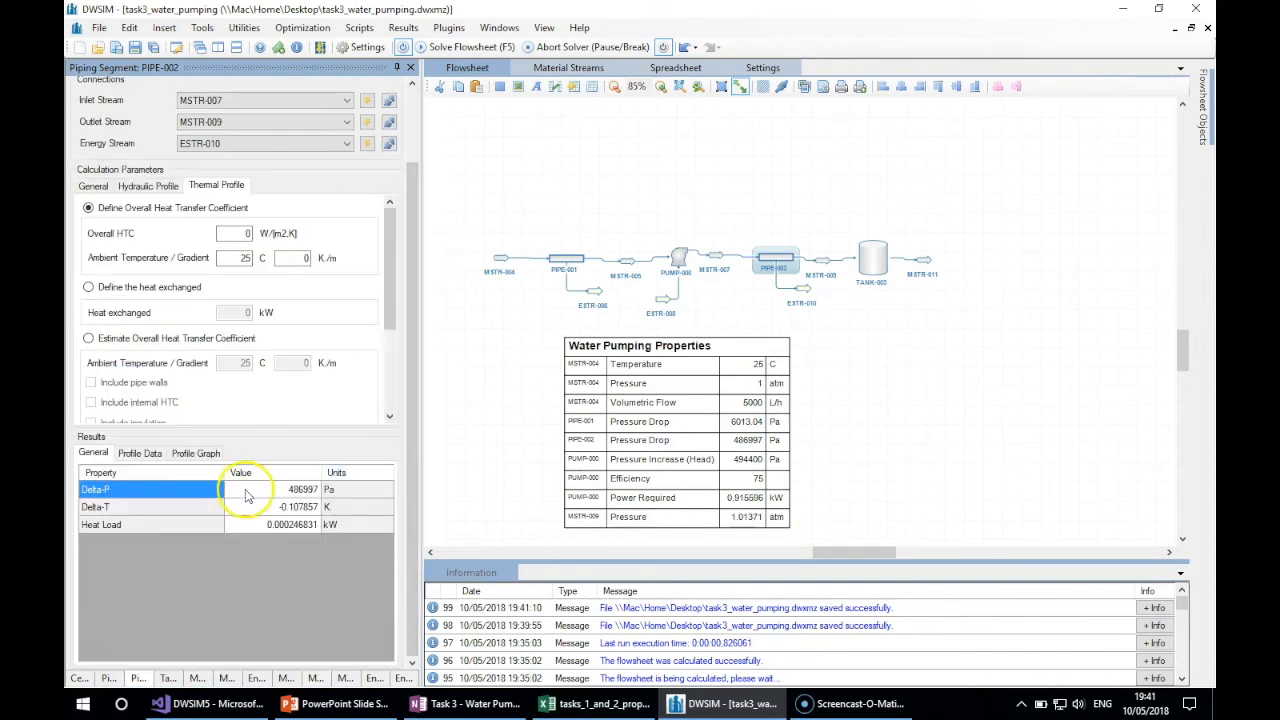
click(289, 490)
click(265, 527)
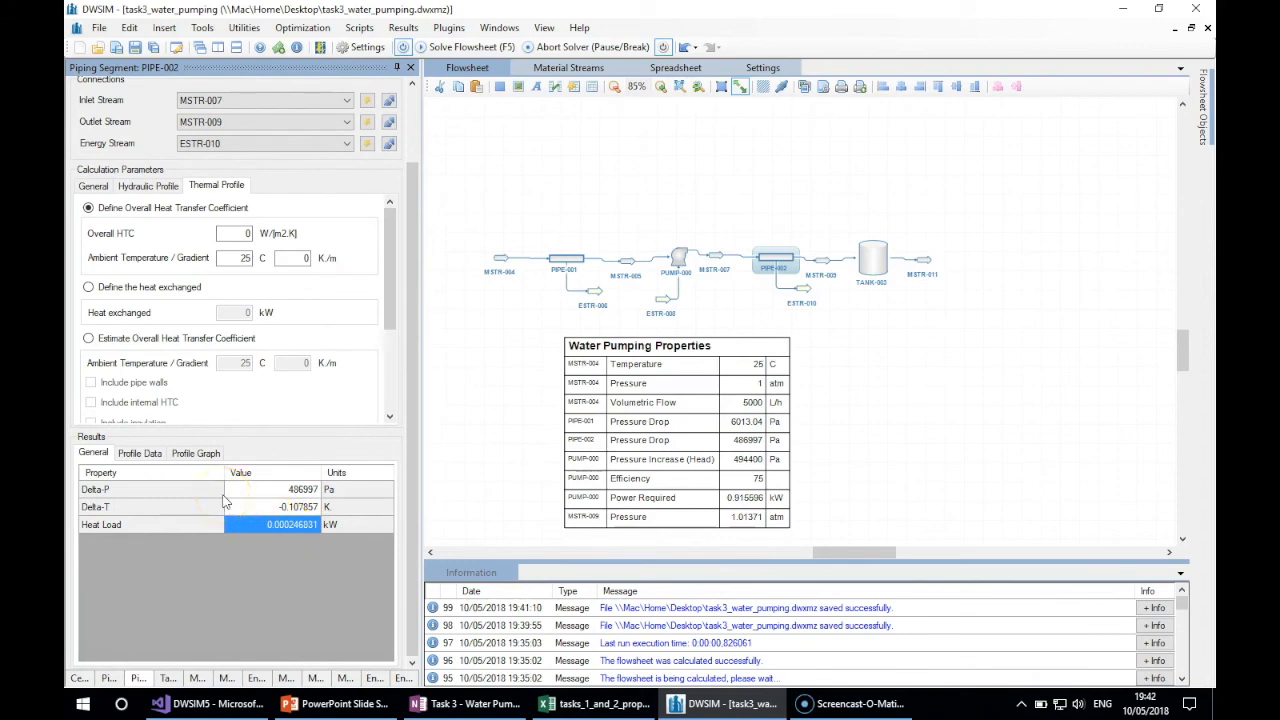
click(155, 456)
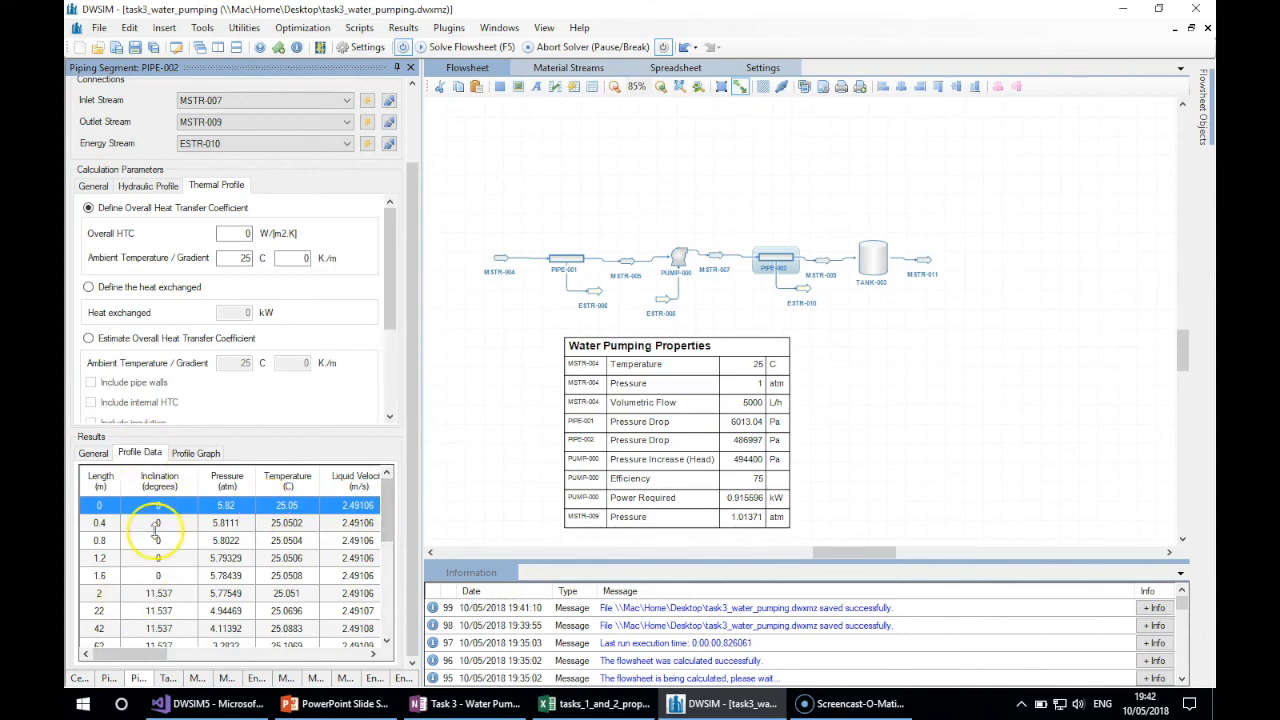
- View PIPE-002's profile graph along its length for pressure, liquid velocity, heat transfer coefficient and heat transferred
click(196, 453)
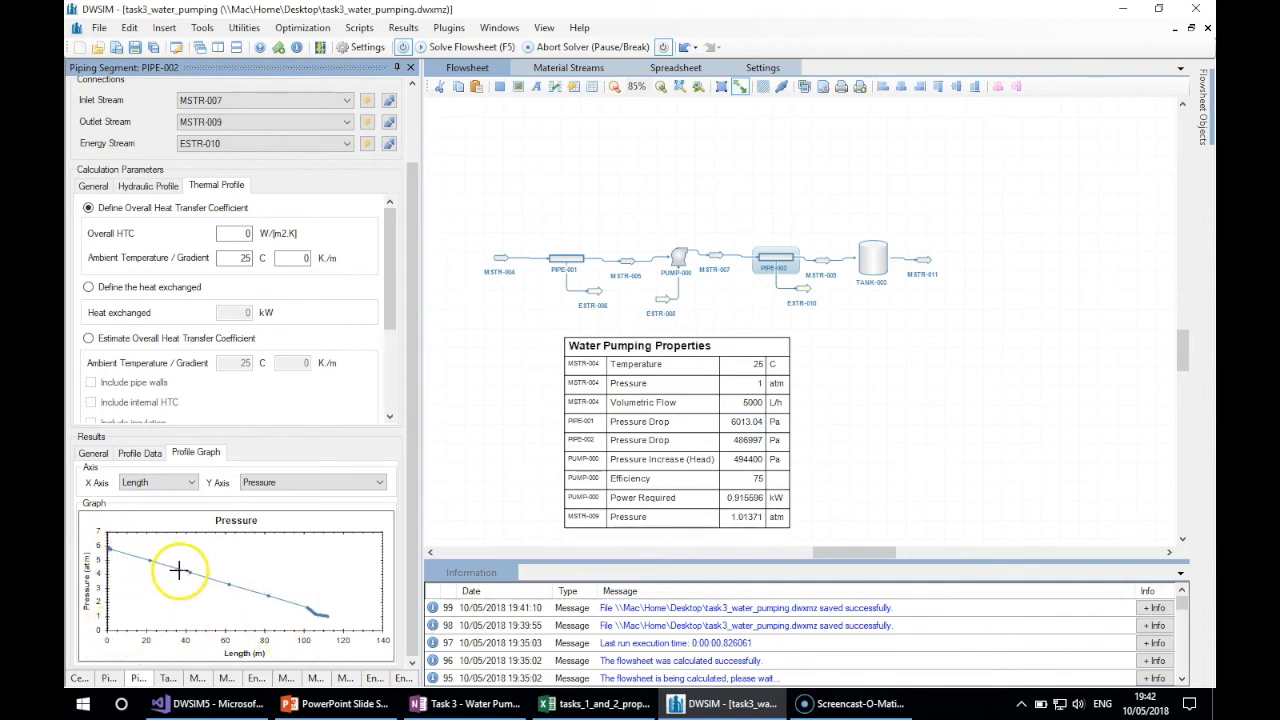
mouse_move(316, 620)
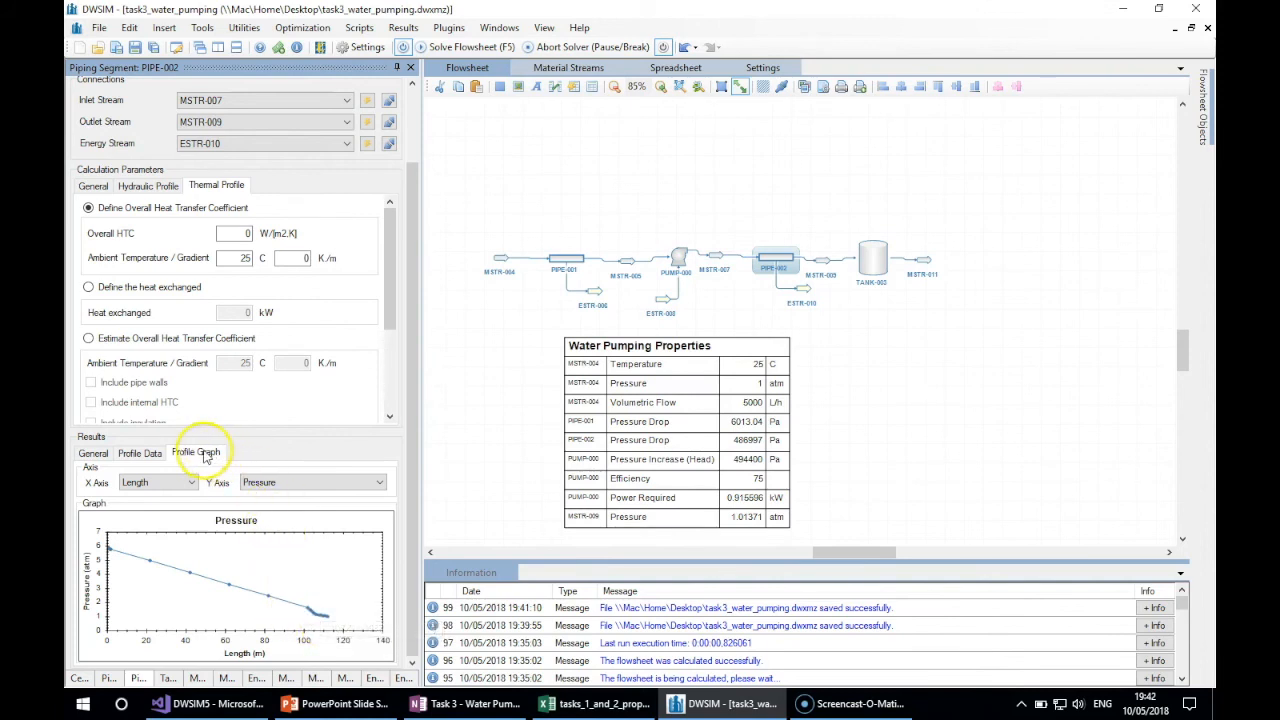
click(287, 490)
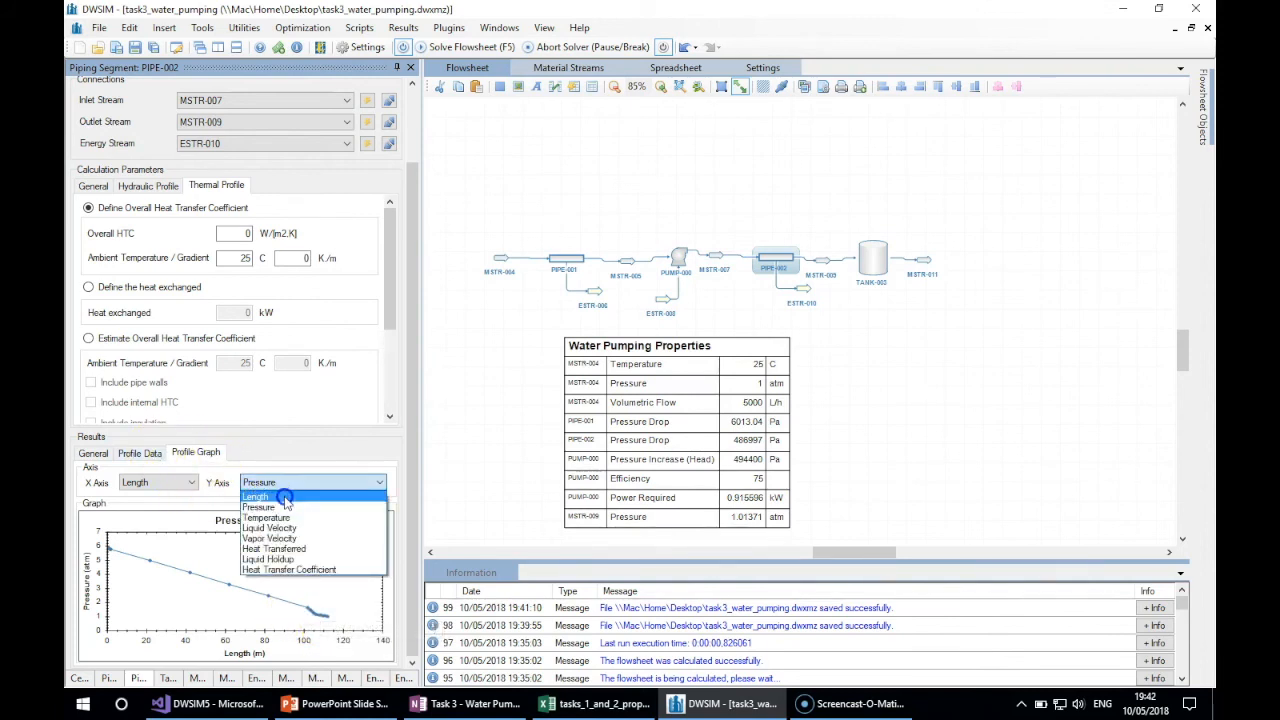
click(280, 529)
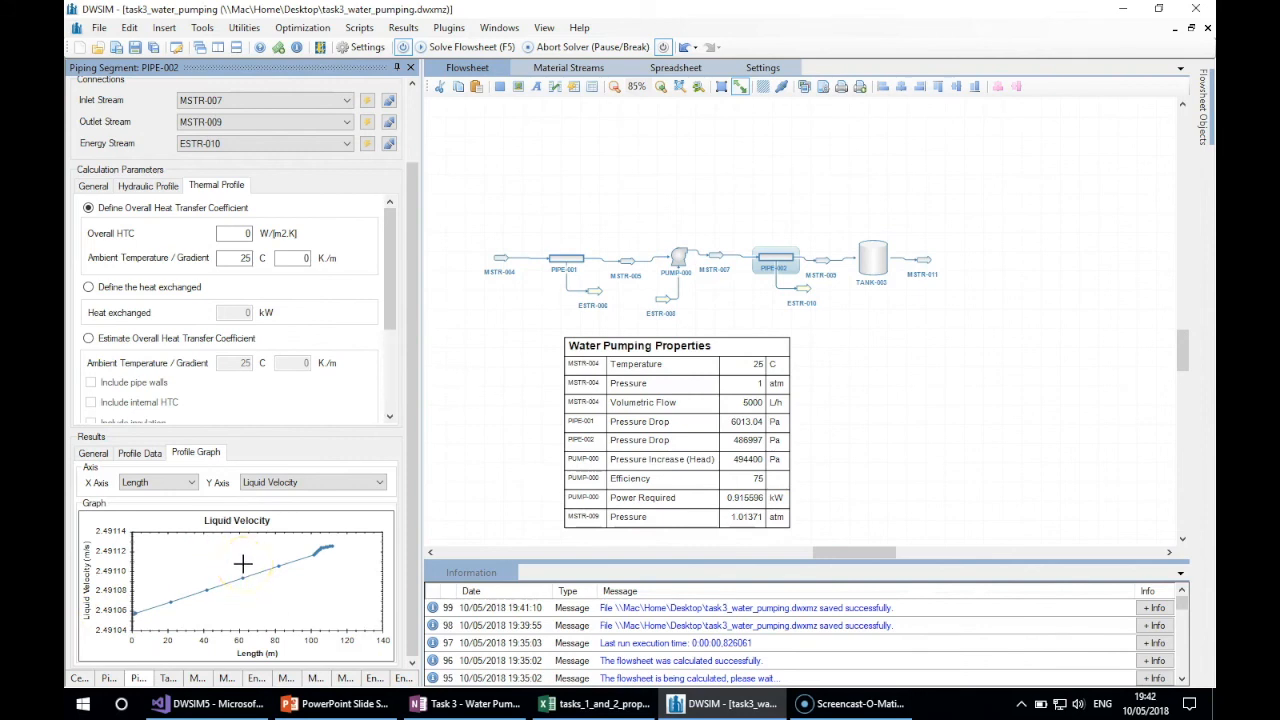
click(305, 483)
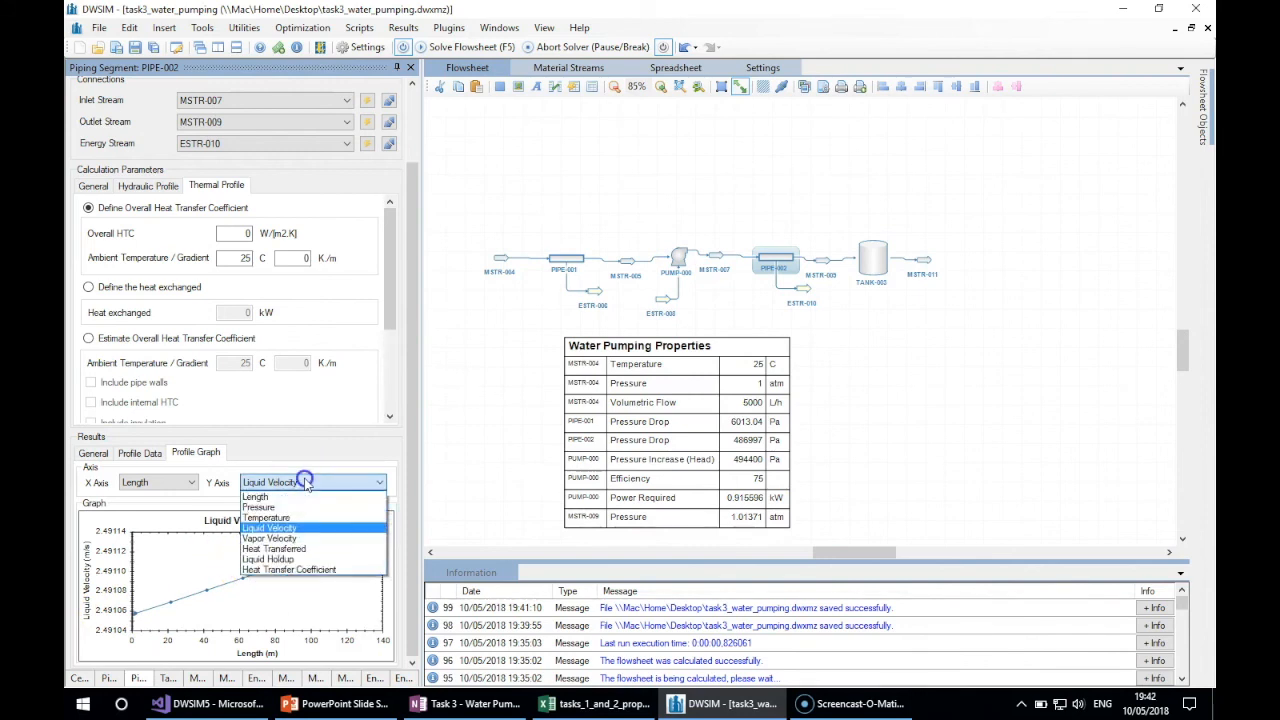
click(278, 569)
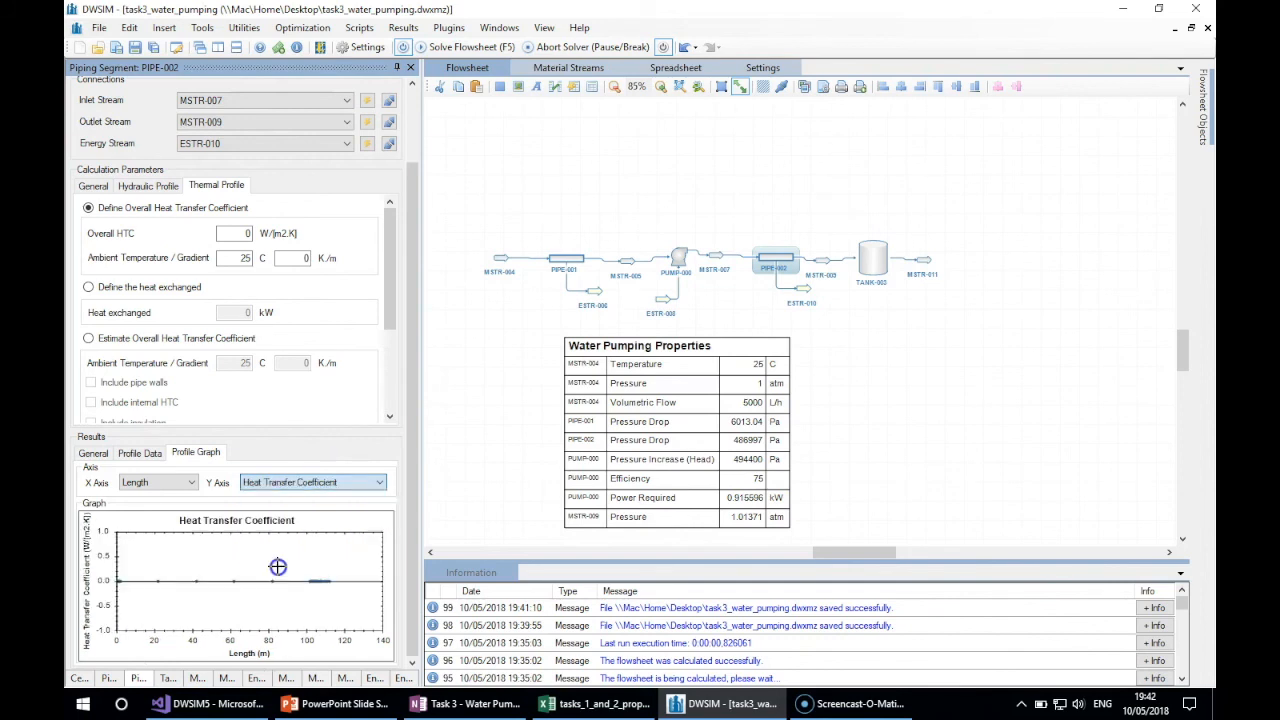
click(278, 483)
click(472, 396)
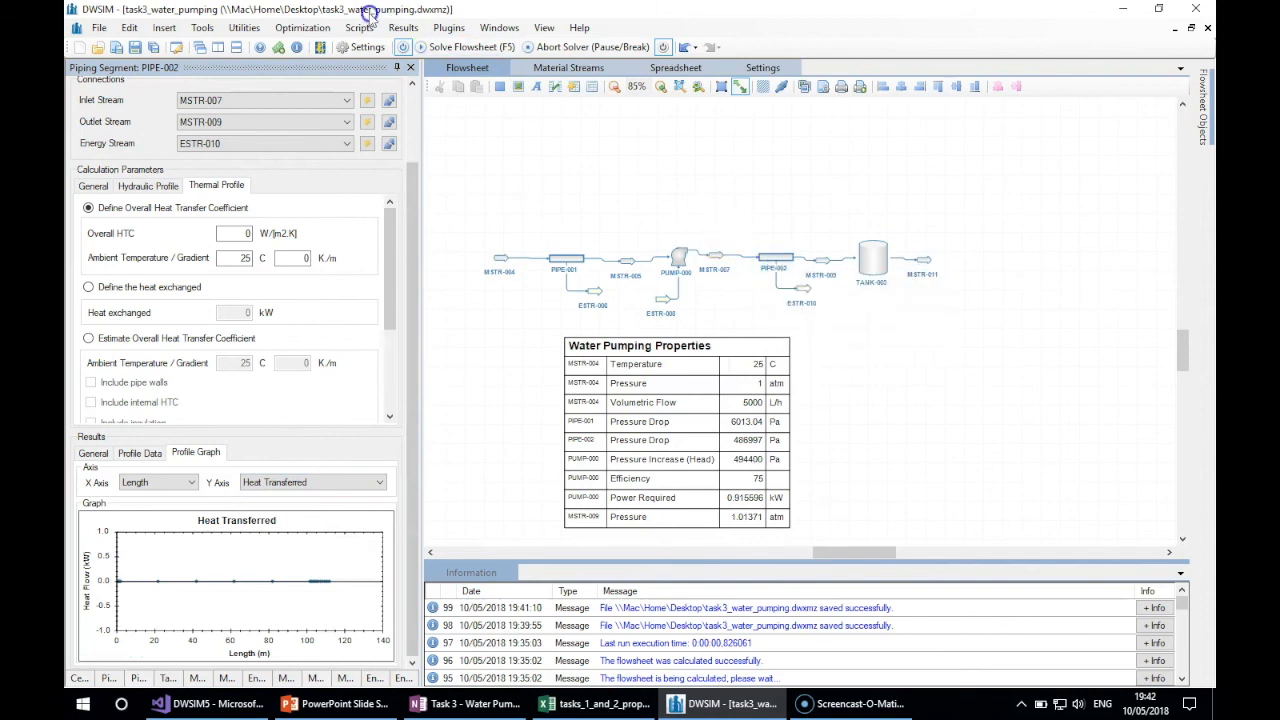
click(116, 47)
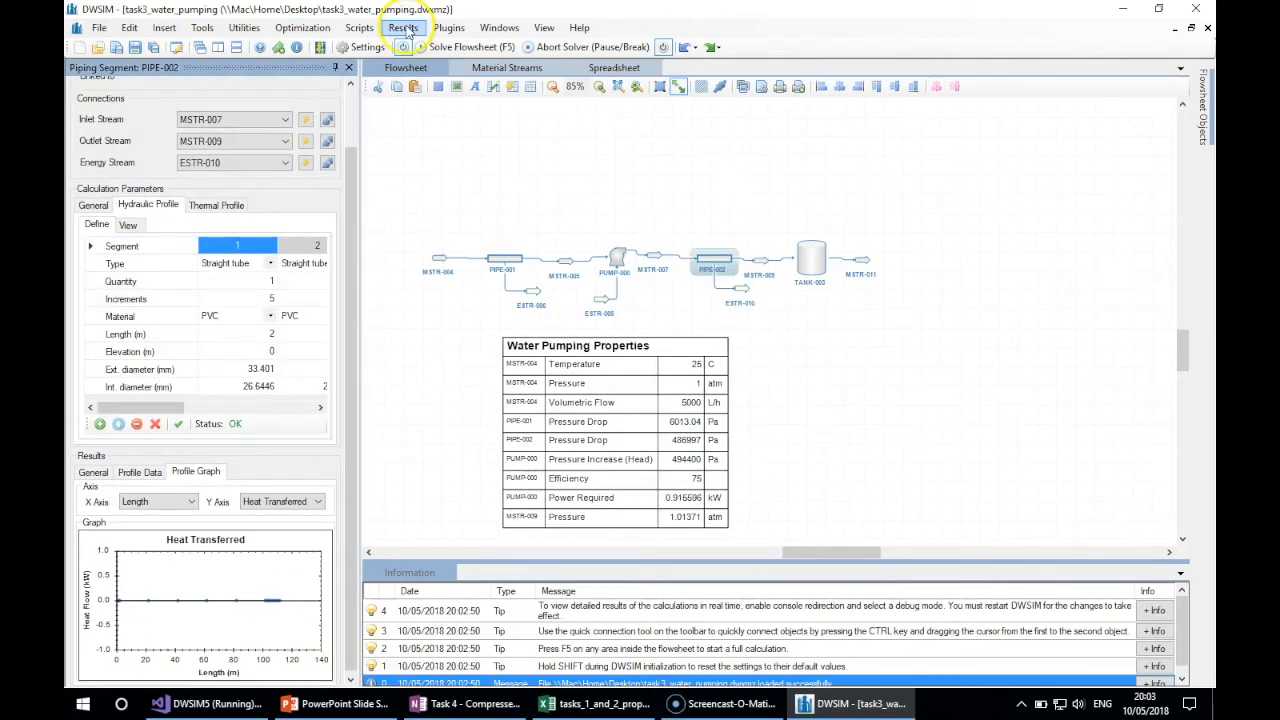
- Set up a simulation report that includes all material streams, energy streams, pipe segments, pumps and tanks
click(404, 27)
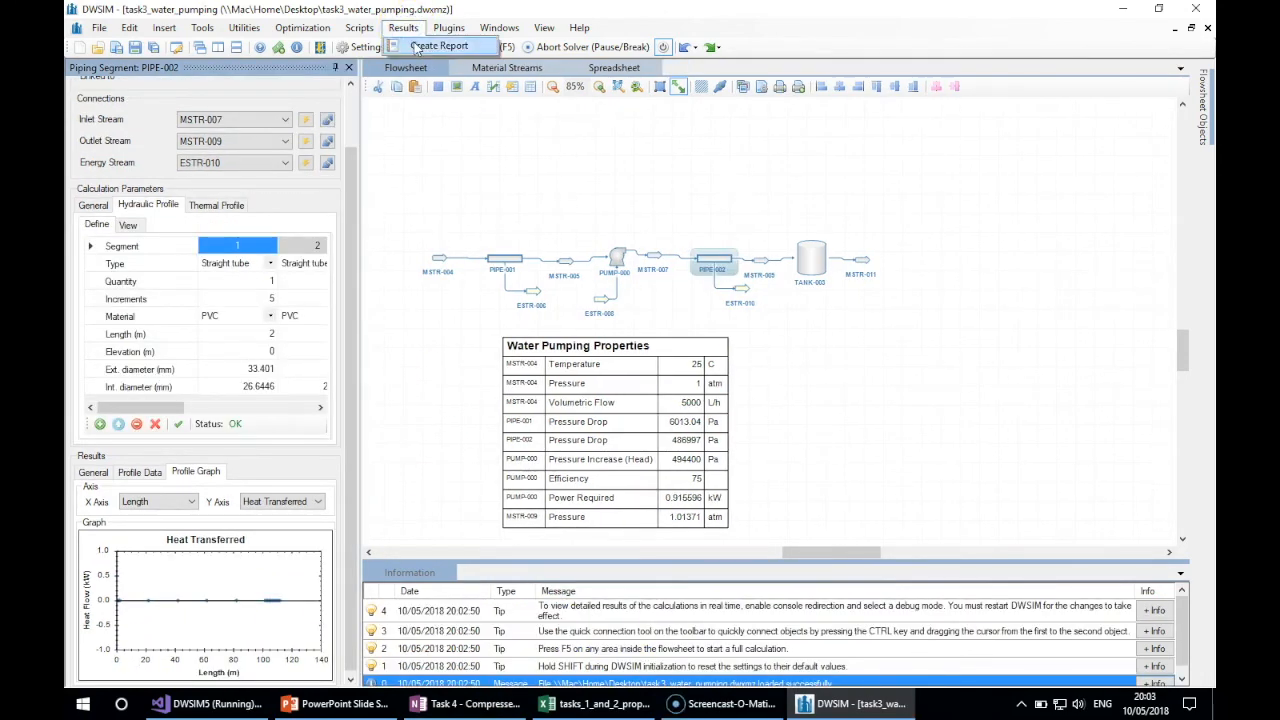
click(418, 46)
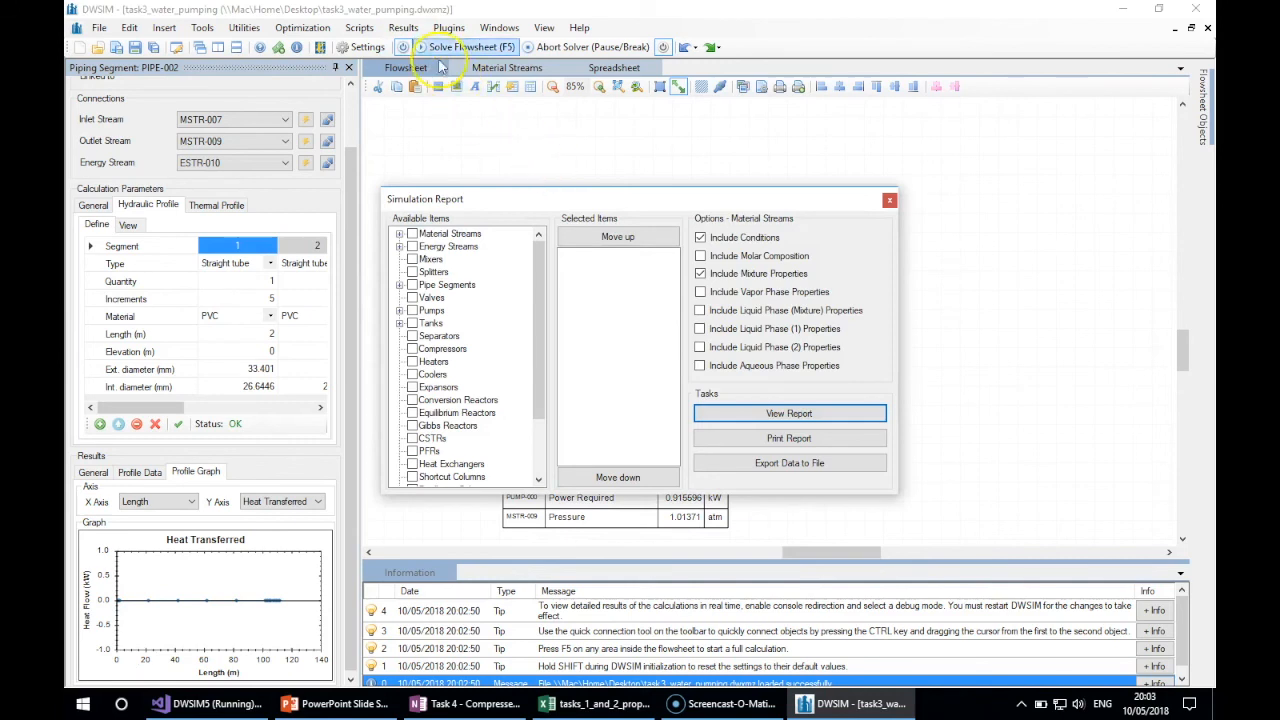
click(405, 28)
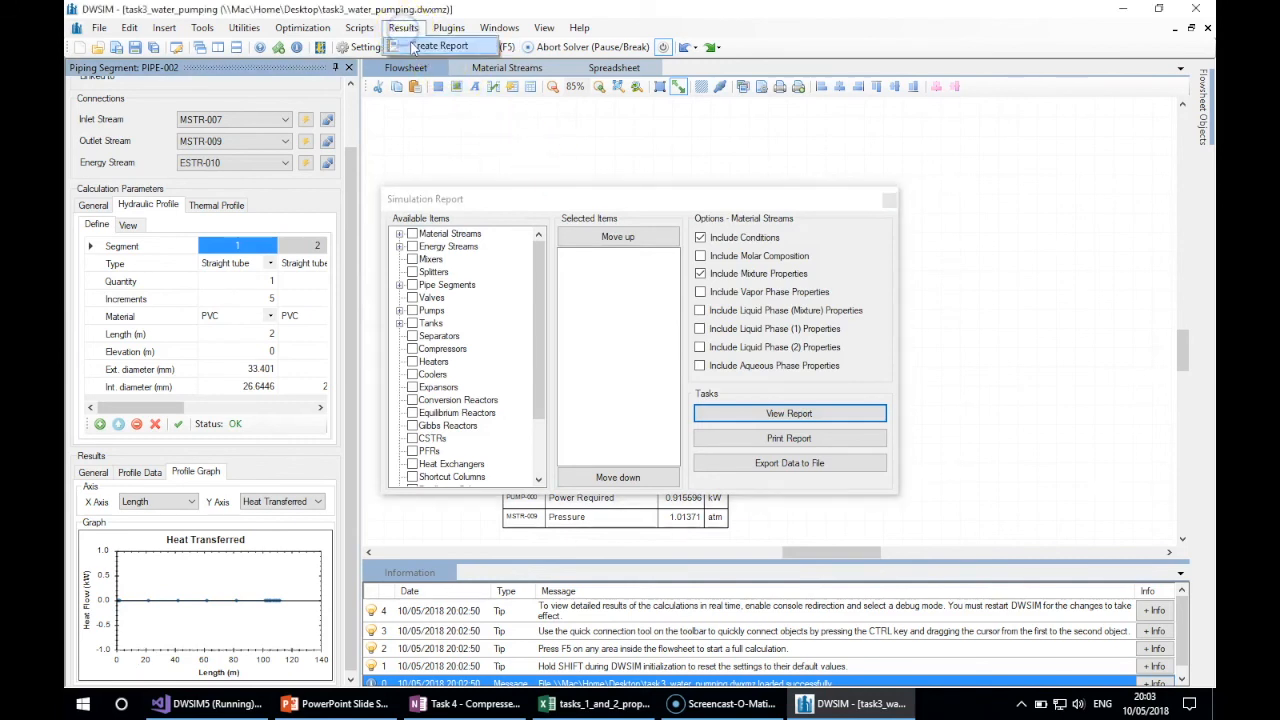
click(536, 197)
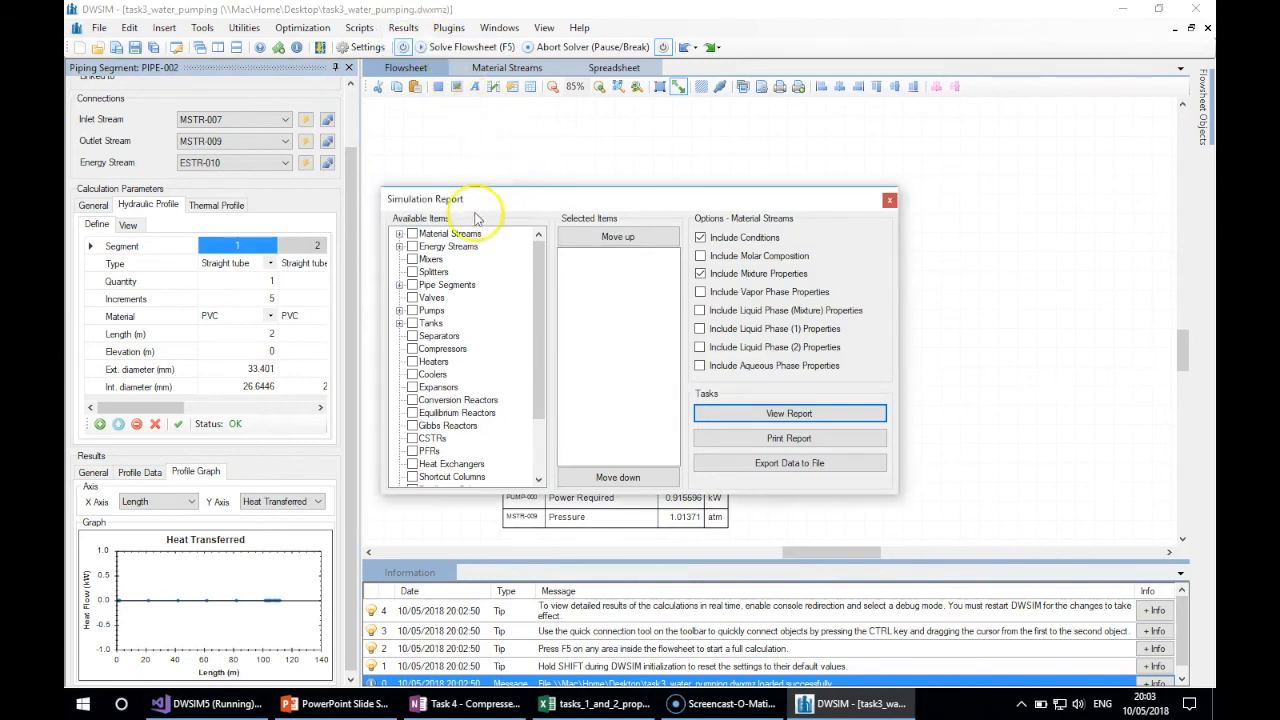
click(412, 234)
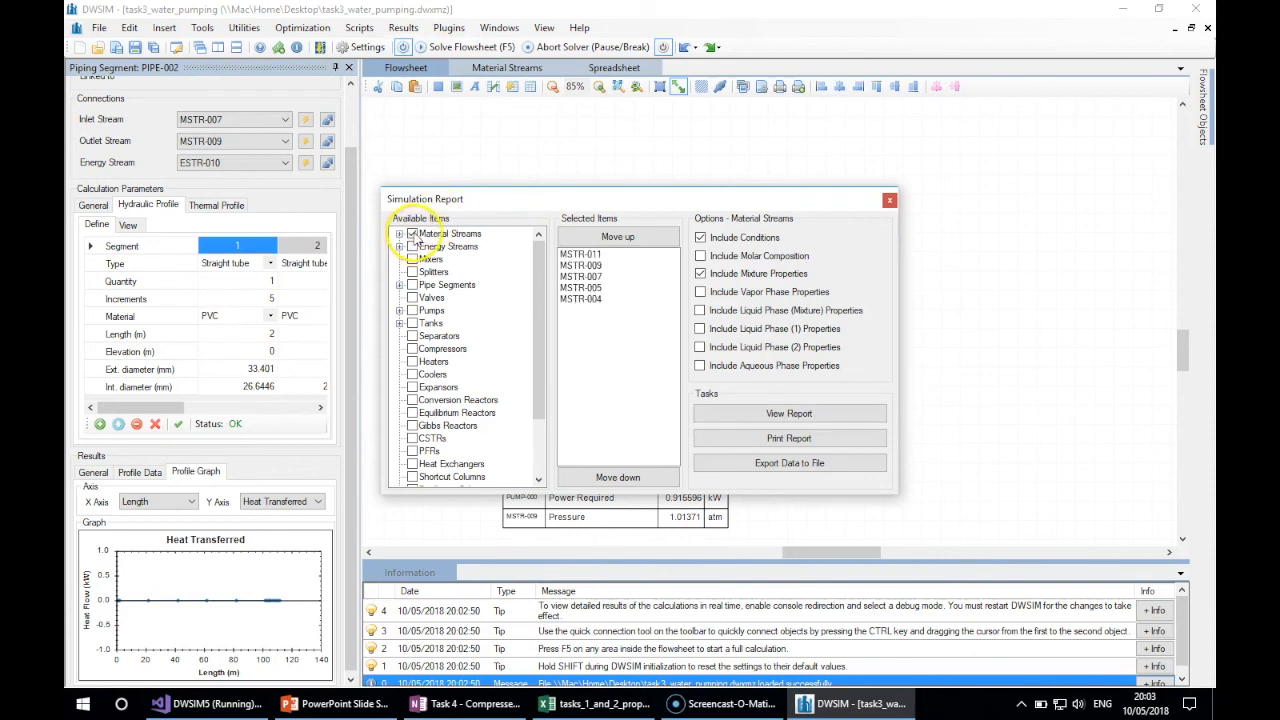
click(400, 233)
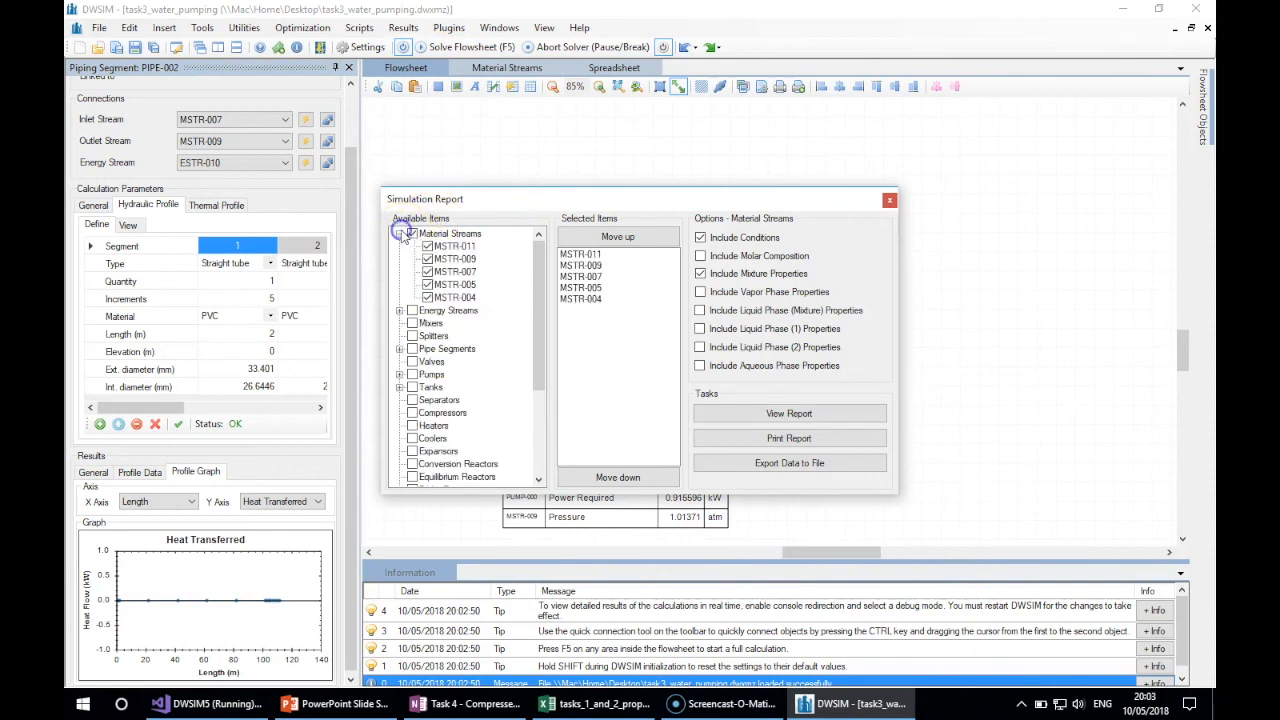
click(399, 311)
click(412, 311)
click(399, 387)
click(412, 387)
click(399, 438)
click(412, 438)
click(412, 464)
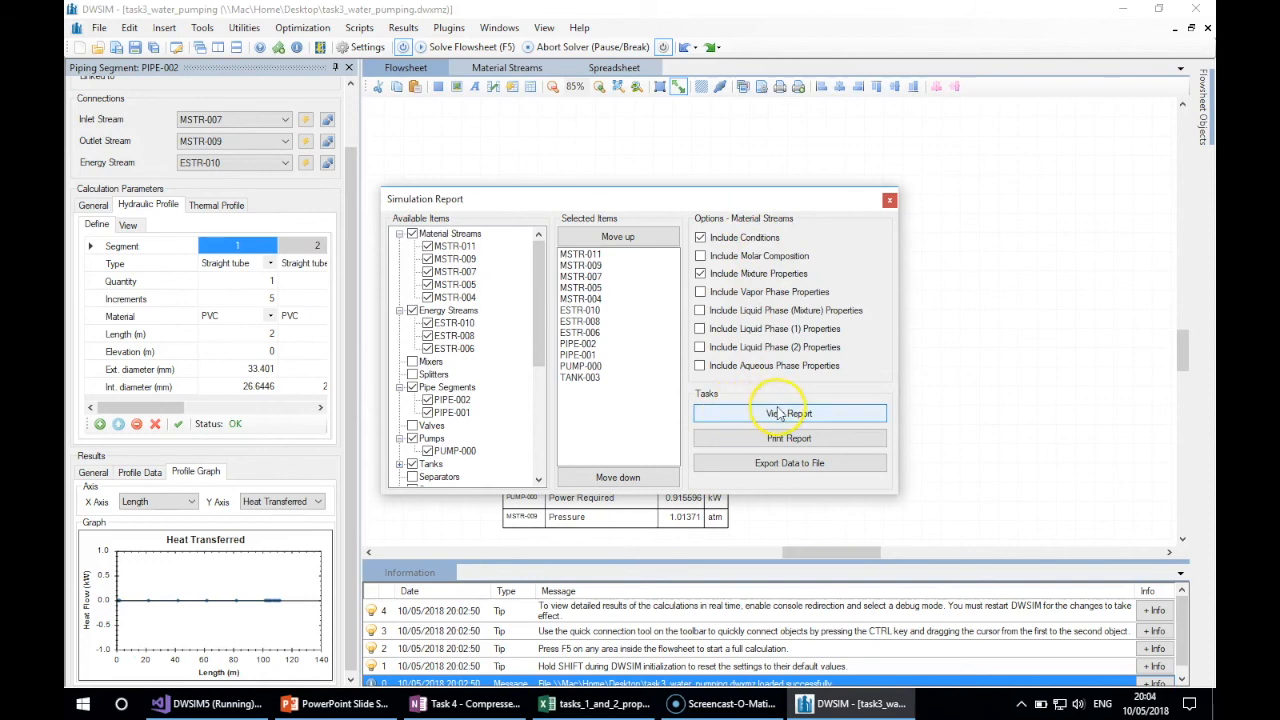
- Preview the simulation report, page through it up to page 25 and close the preview
click(812, 415)
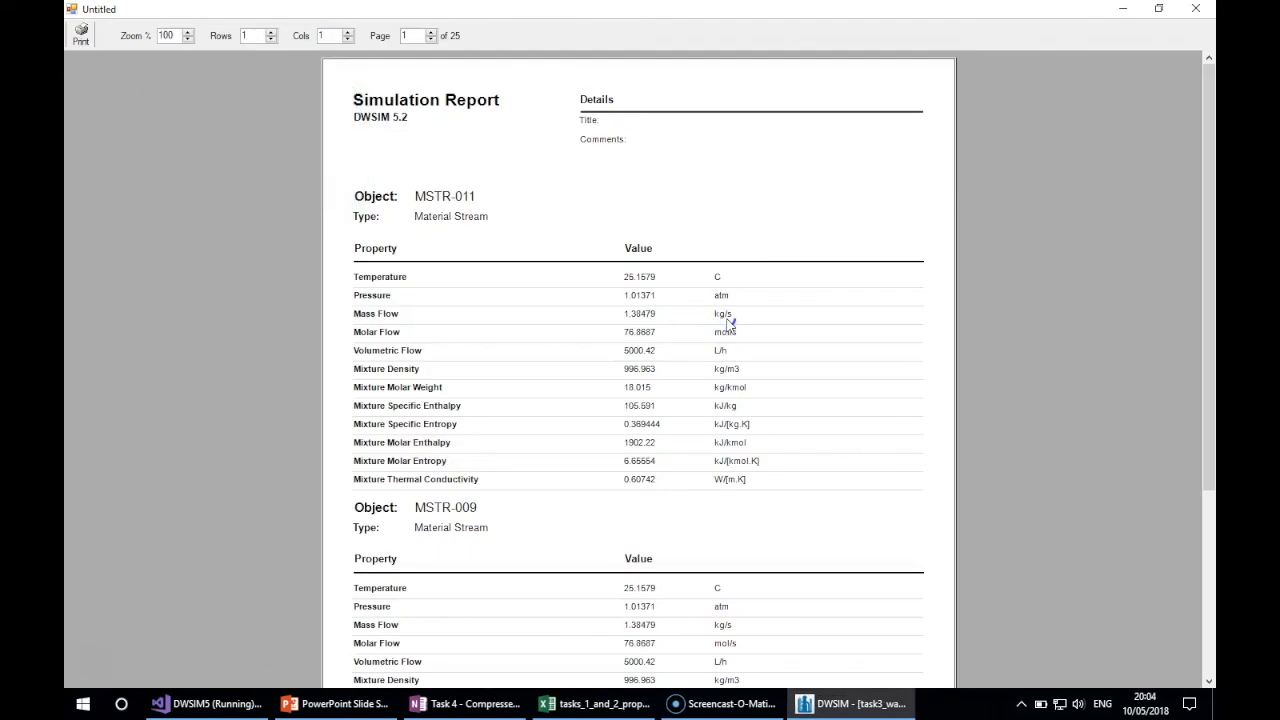
click(431, 32)
click(431, 32)
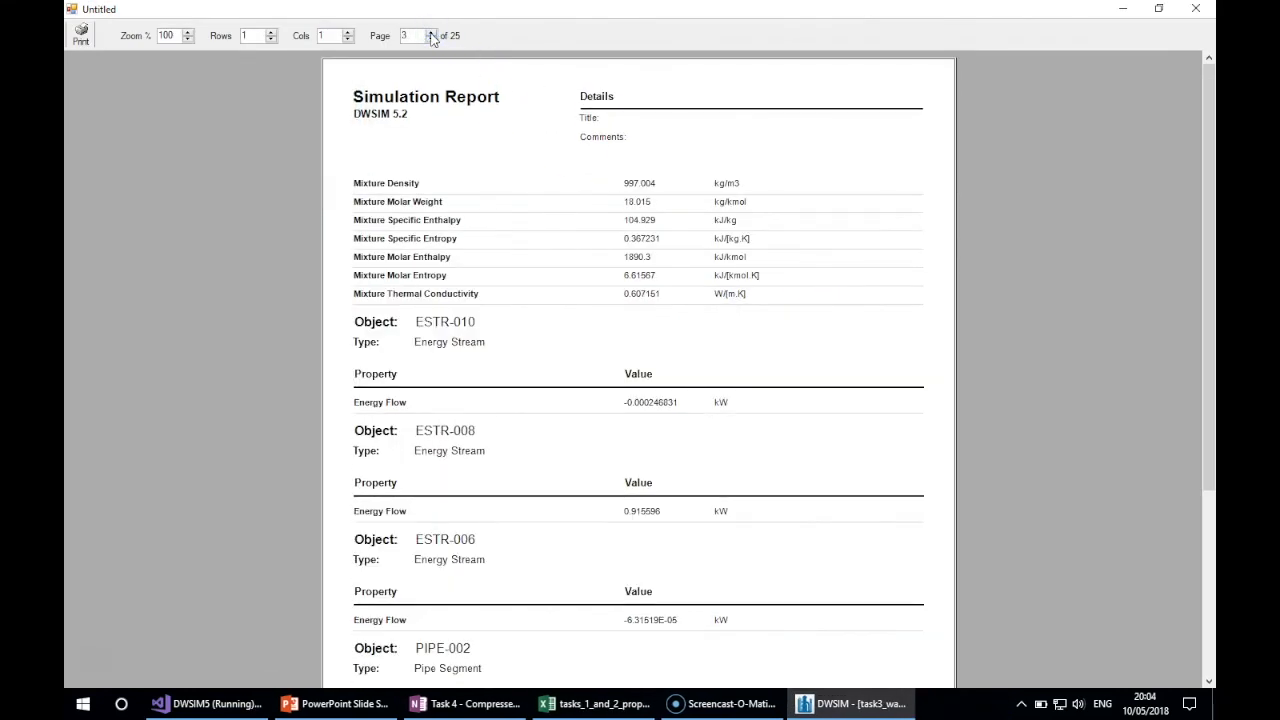
click(431, 32)
click(431, 32)
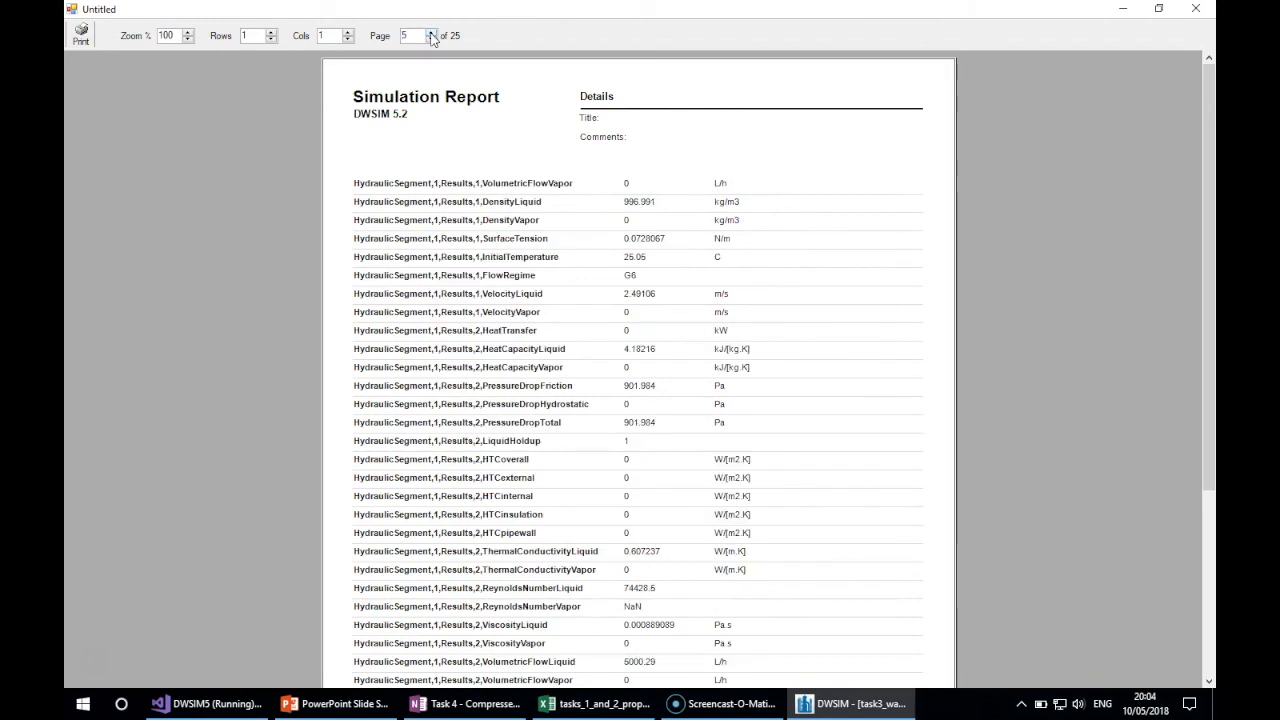
click(431, 32)
click(431, 32)
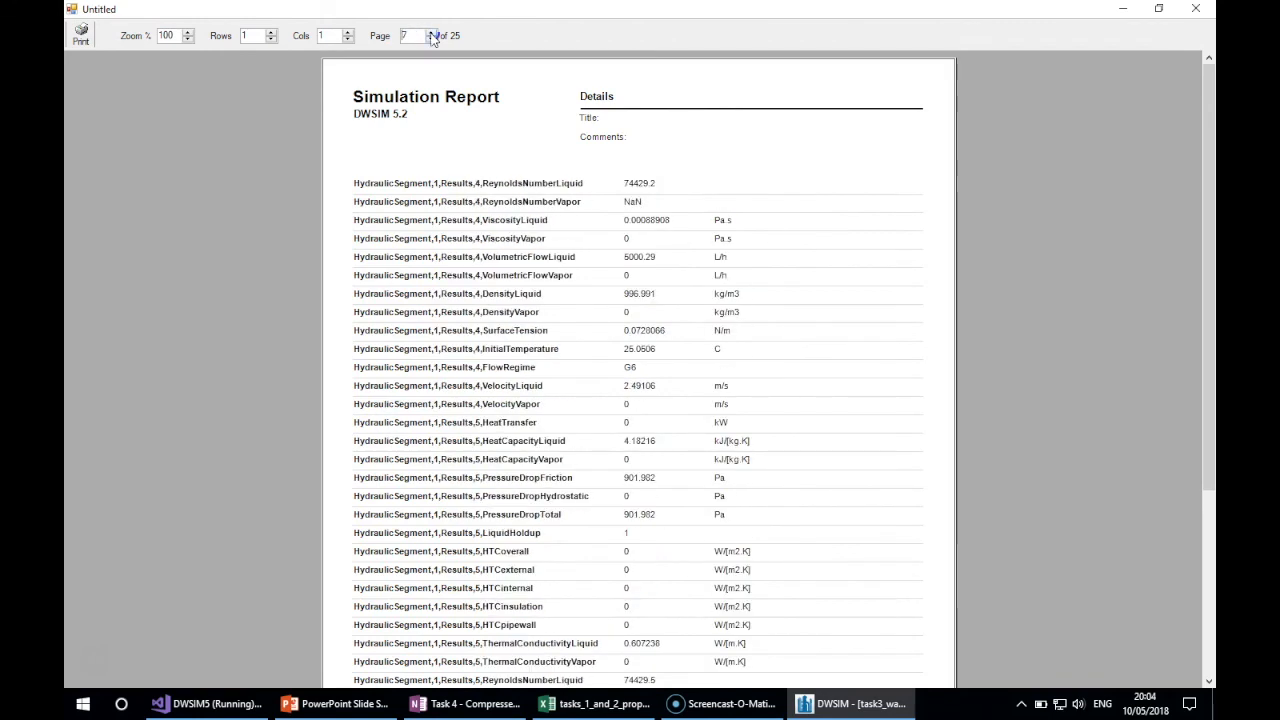
click(431, 32)
click(431, 32)
click(431, 32)
click(431, 32)
click(431, 32)
click(431, 32)
click(431, 32)
click(431, 32)
click(431, 32)
click(431, 32)
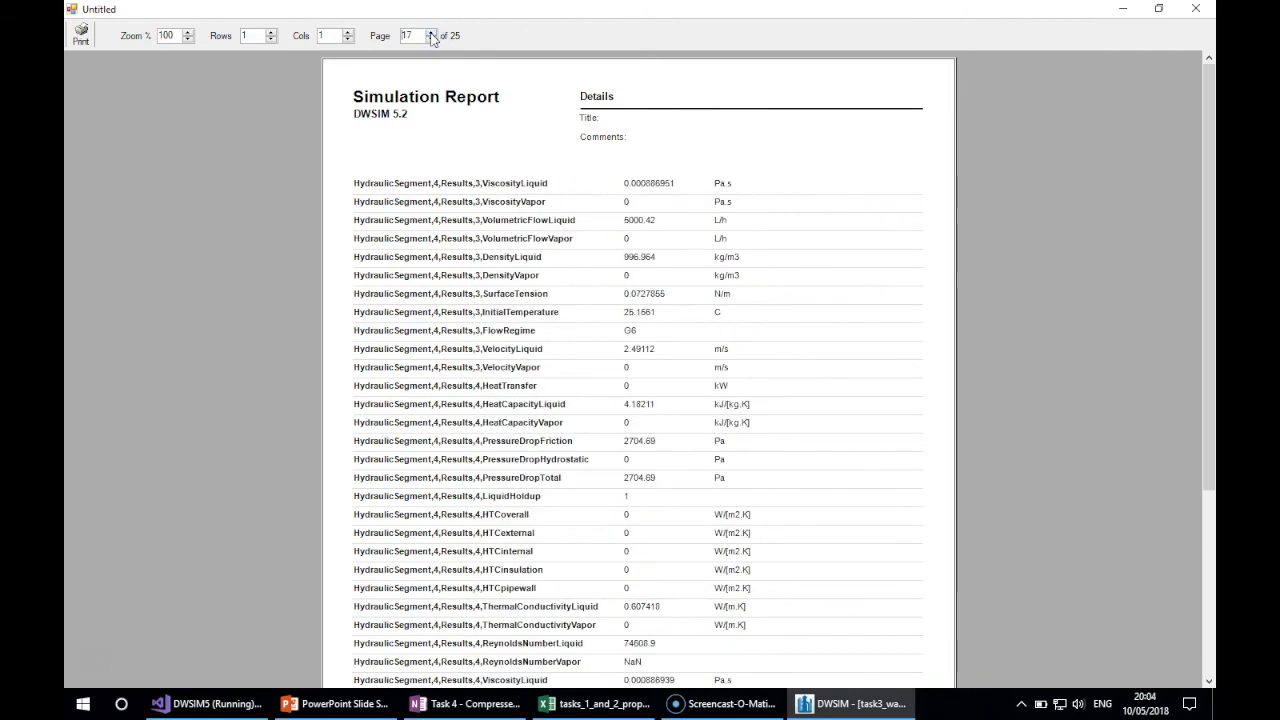
click(431, 32)
click(431, 32)
click(431, 32)
click(431, 32)
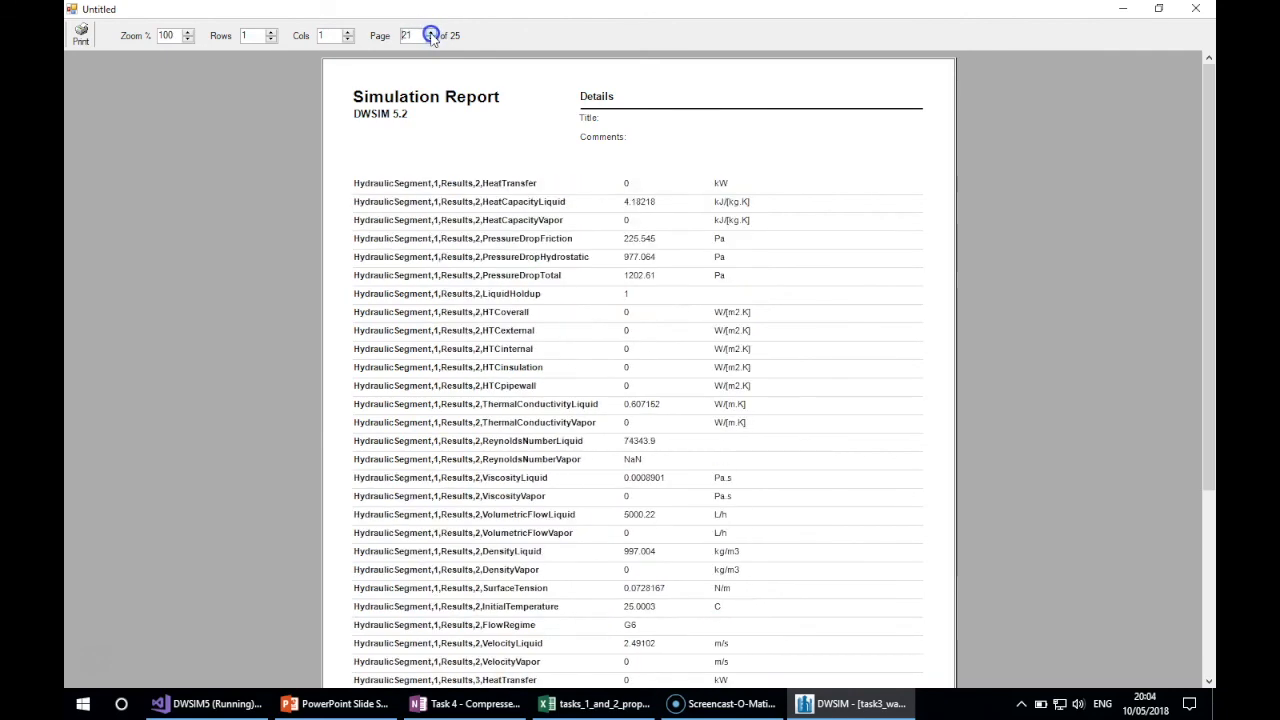
click(431, 33)
click(431, 33)
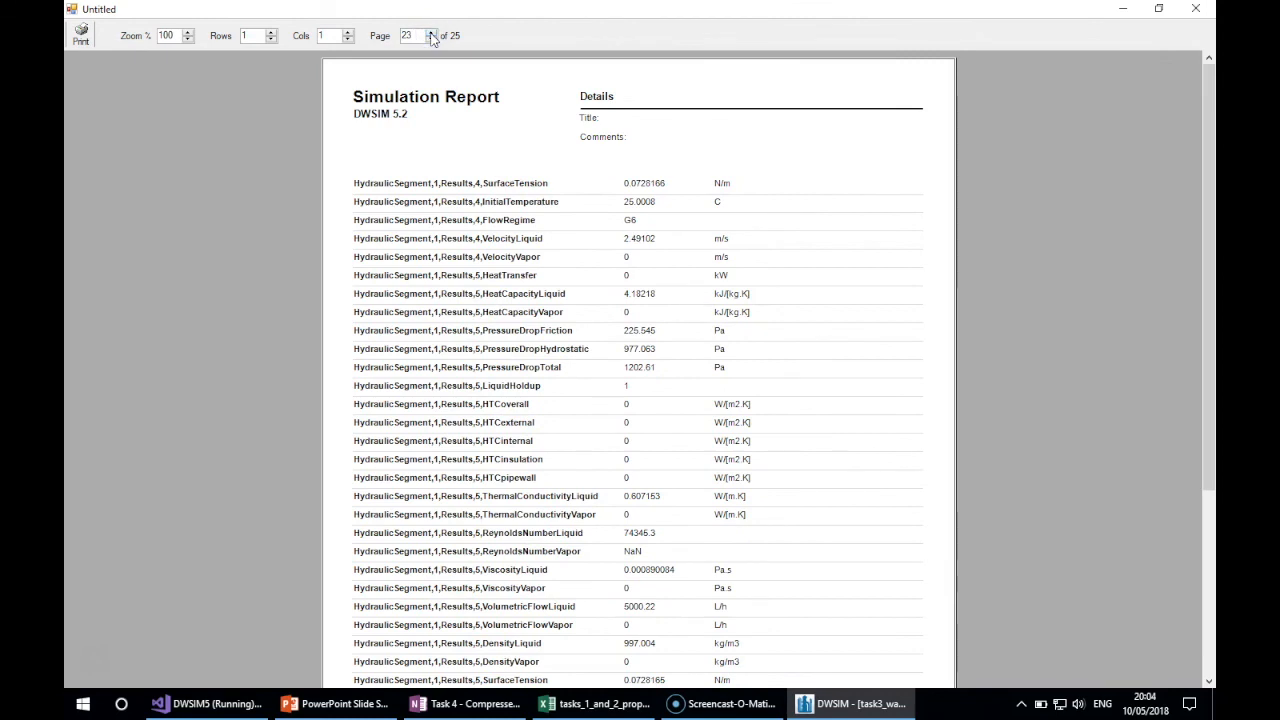
click(431, 32)
click(431, 32)
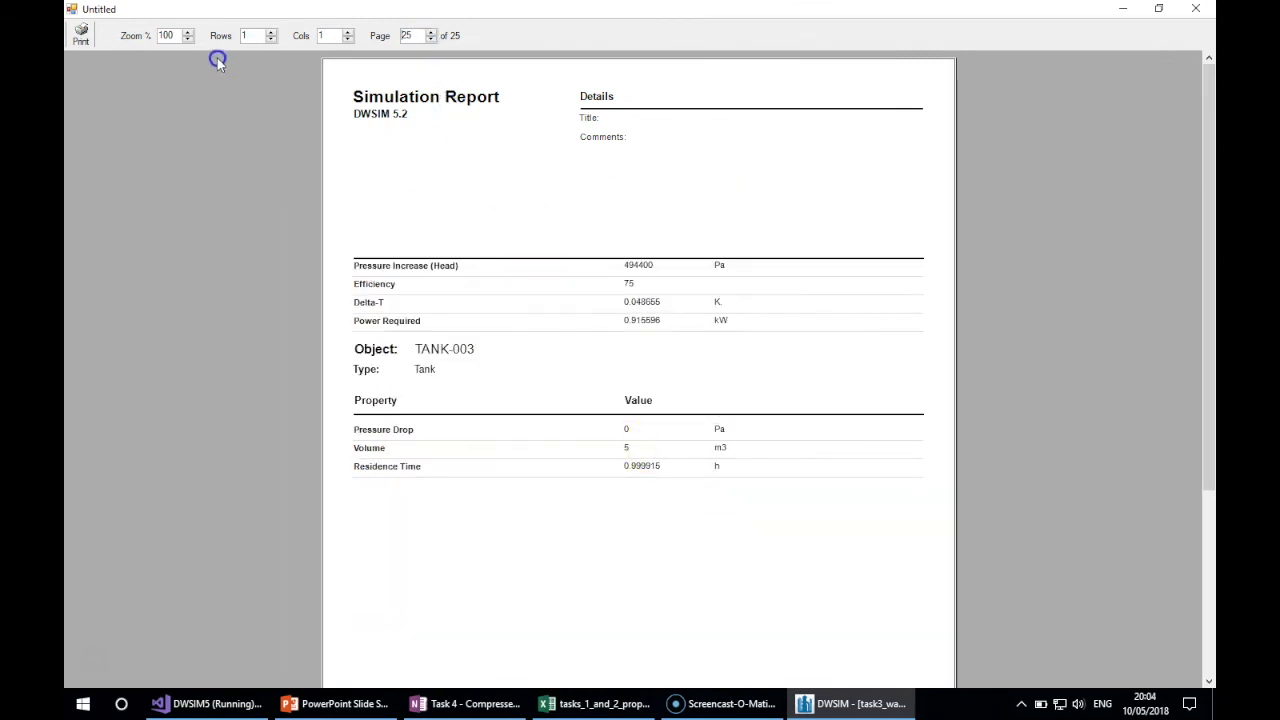
click(1203, 9)
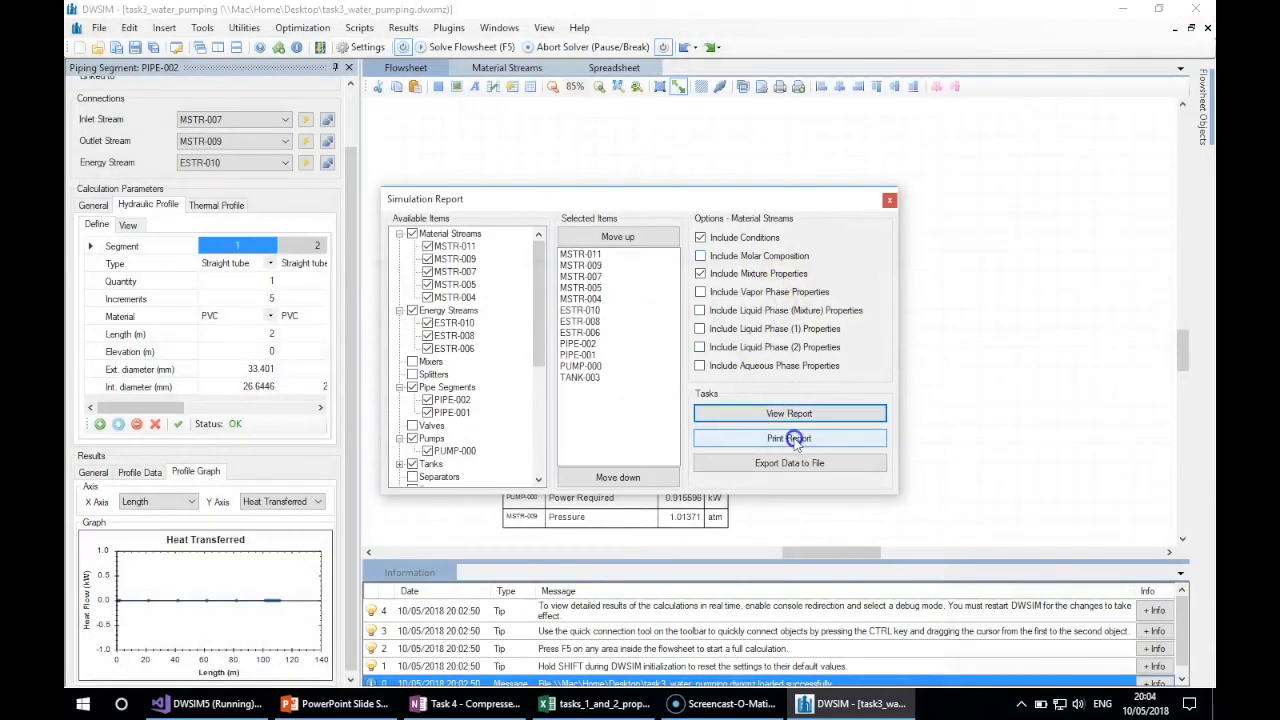
- Export the report data to the Desktop as an Open Document Text file named results
click(787, 463)
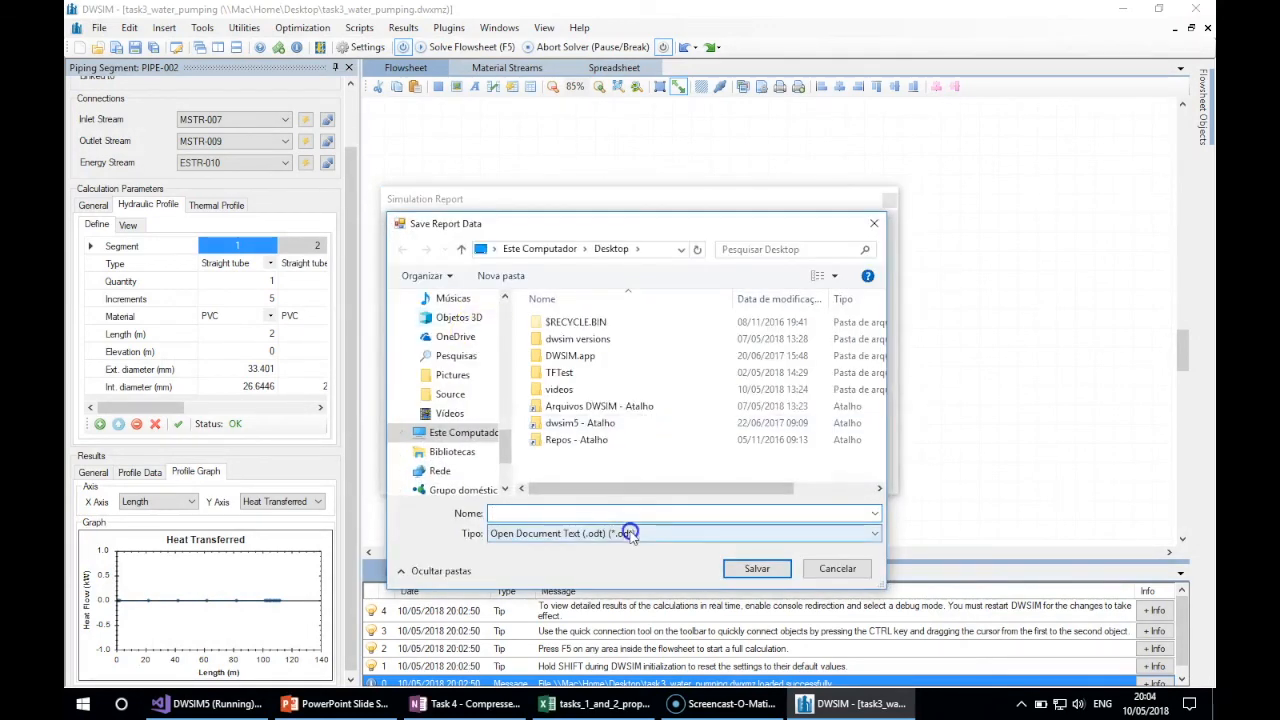
click(630, 533)
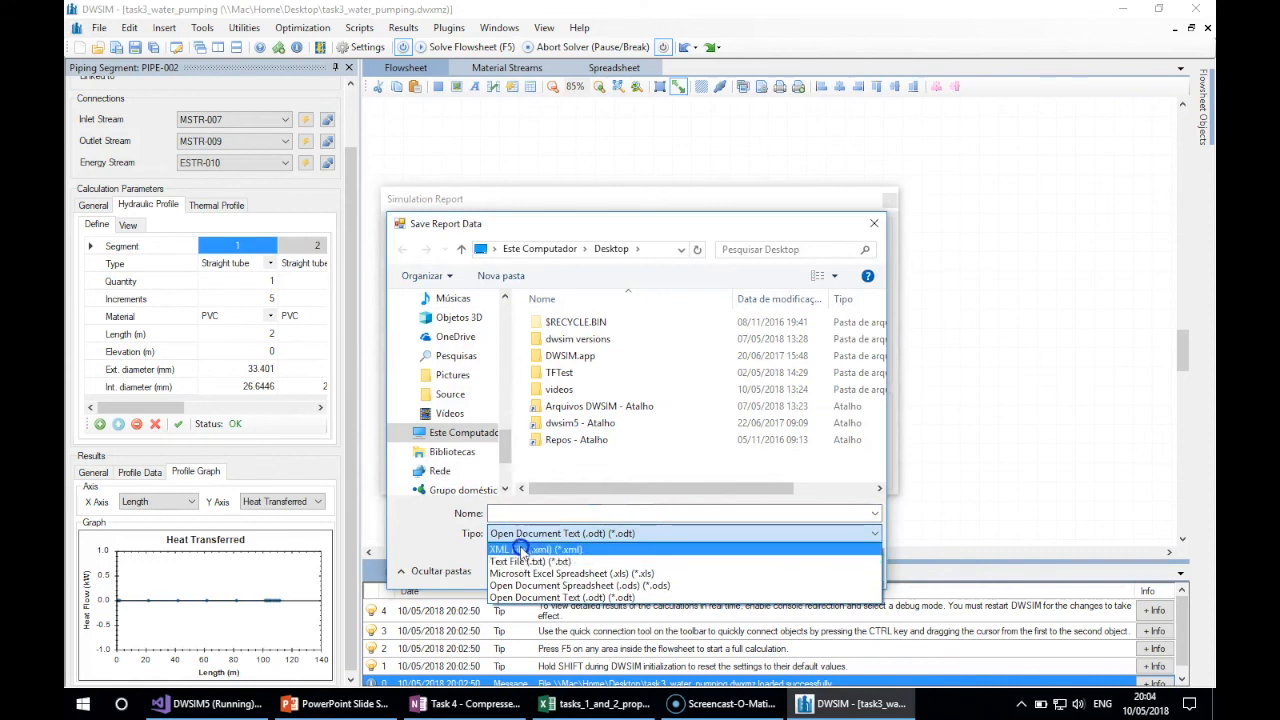
click(572, 598)
click(599, 515)
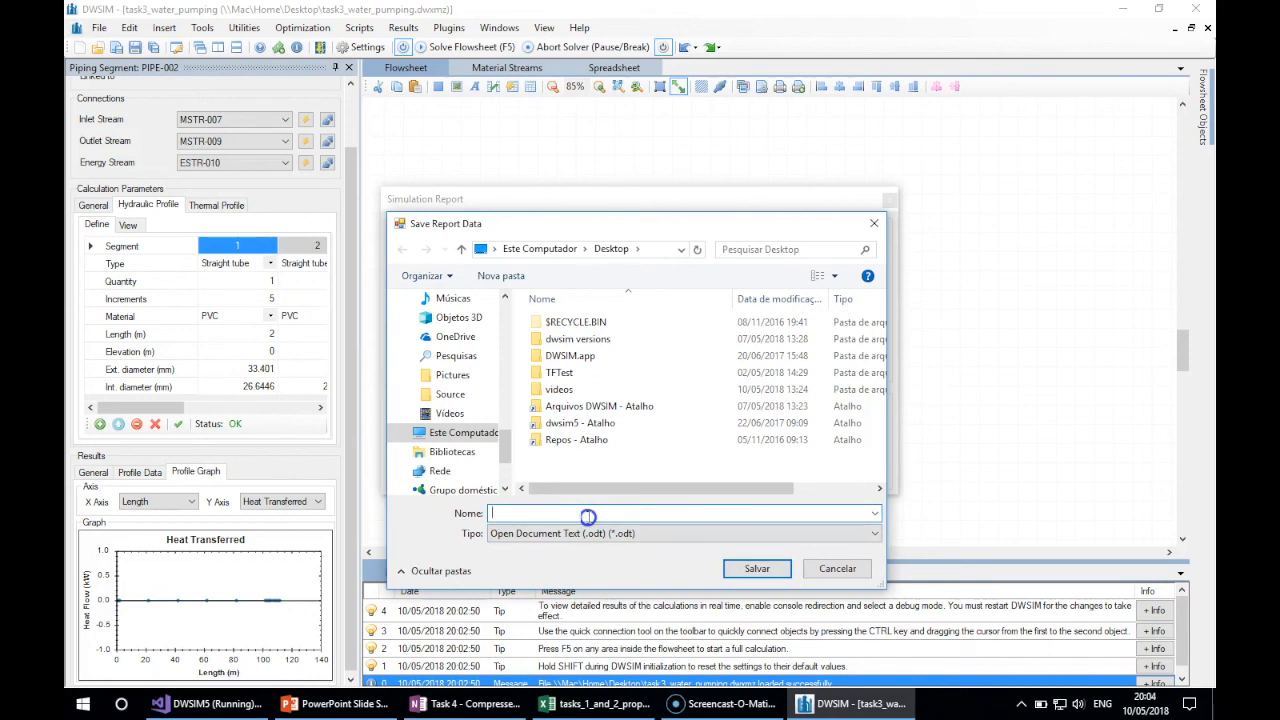
text(results)
click(756, 567)
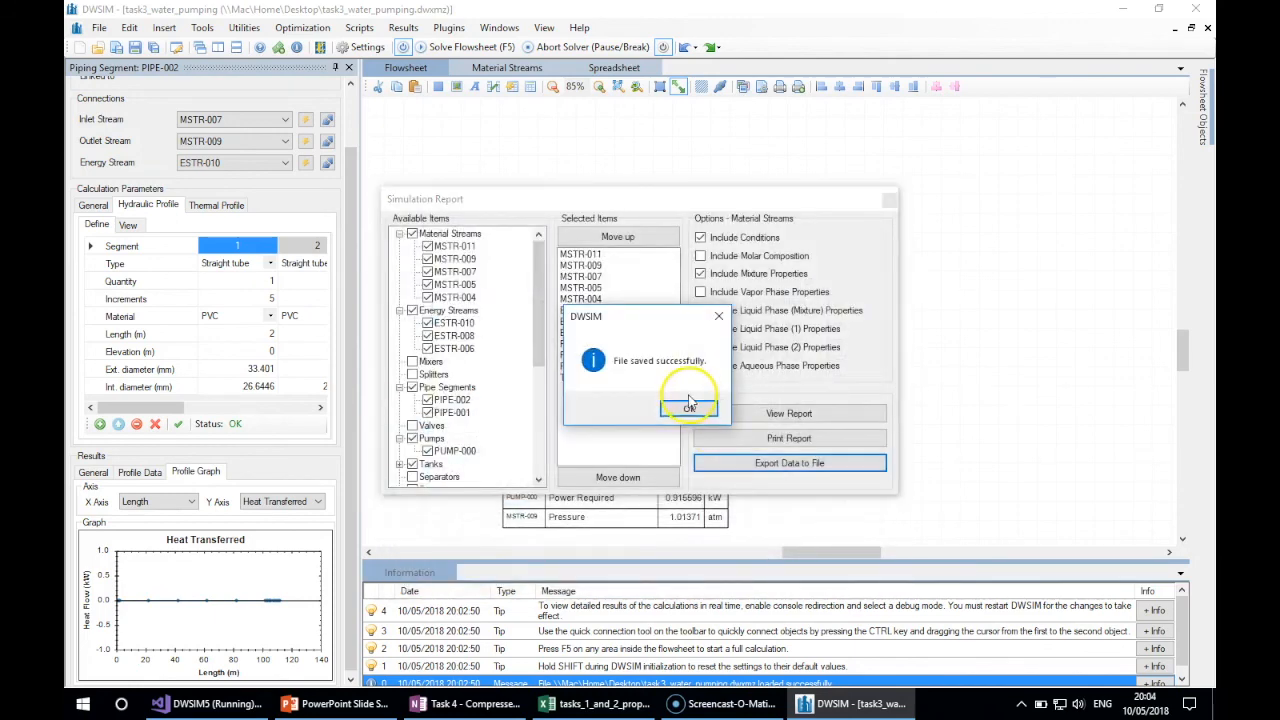
click(683, 411)
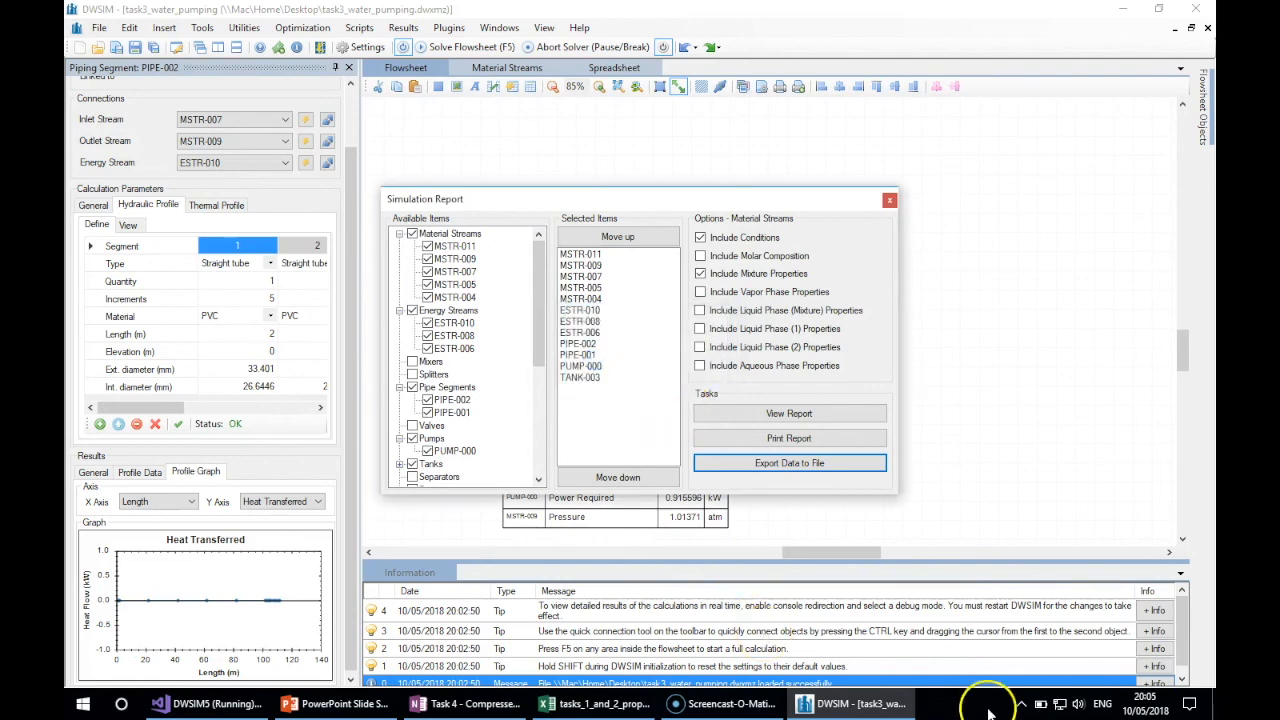
- Open results.odt from the desktop in Word, declining to change Word's default file types
click(1210, 704)
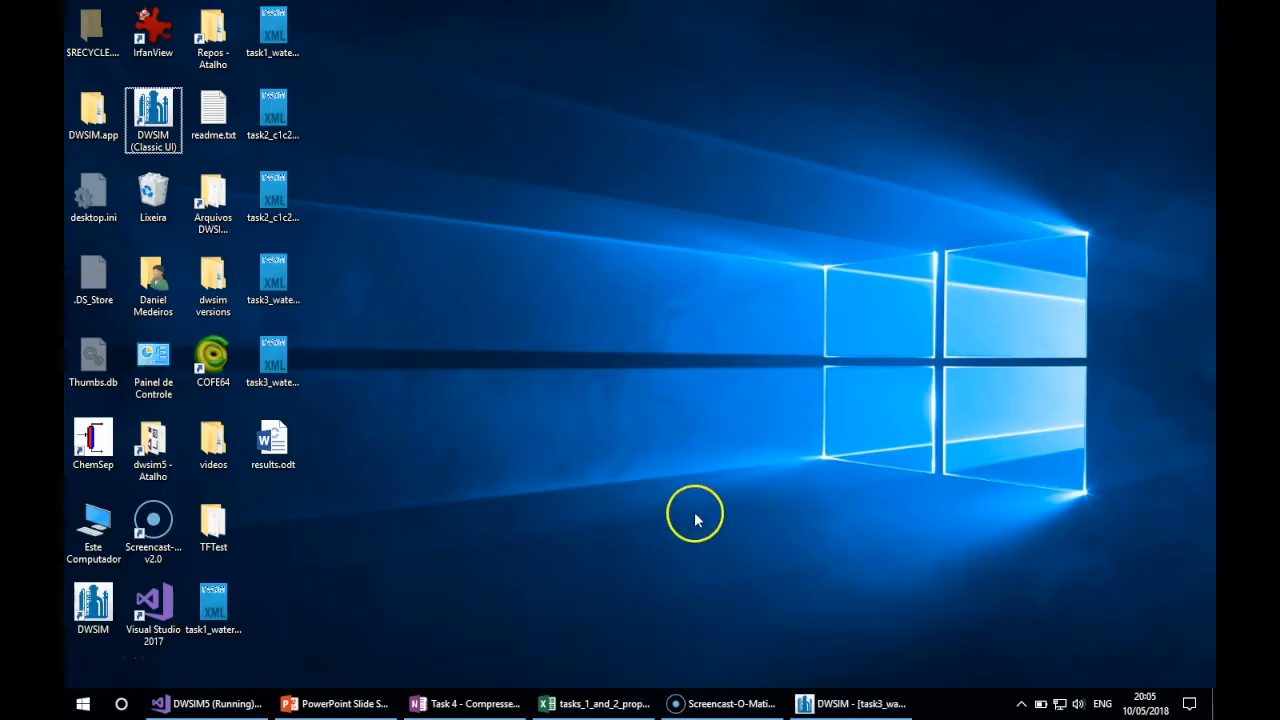
click(278, 442)
double_click(278, 442)
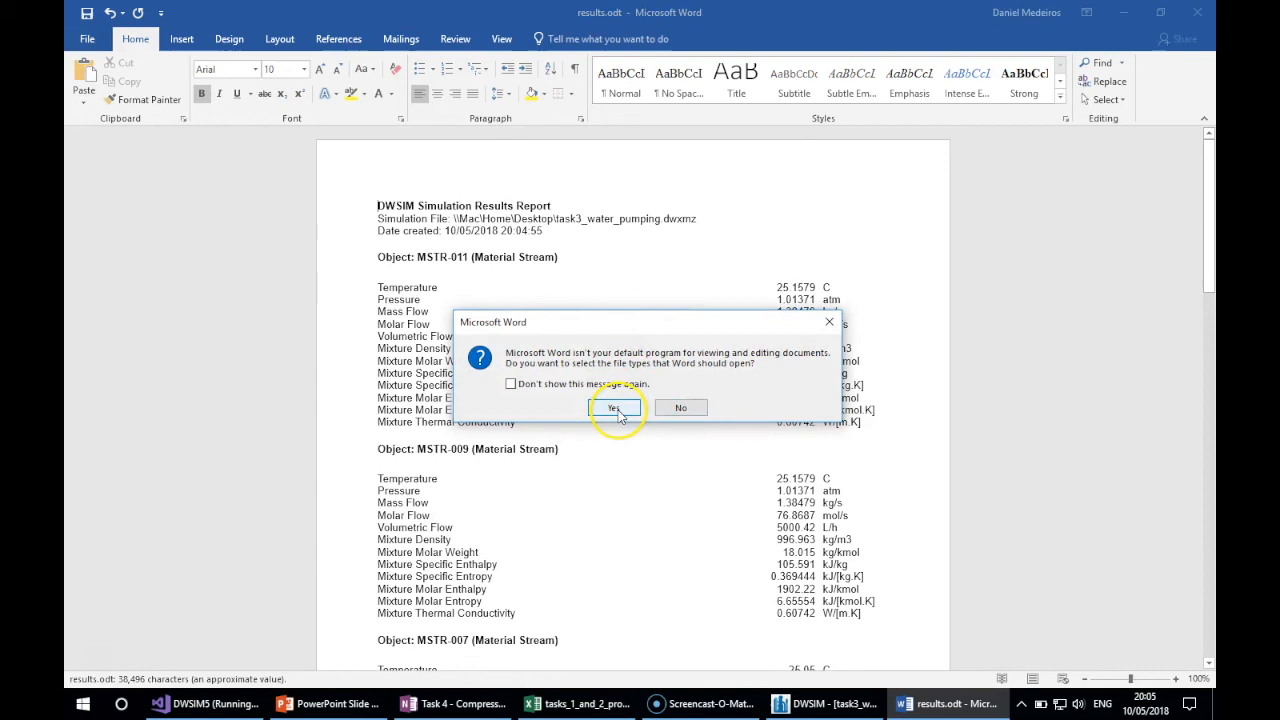
click(680, 408)
click(593, 219)
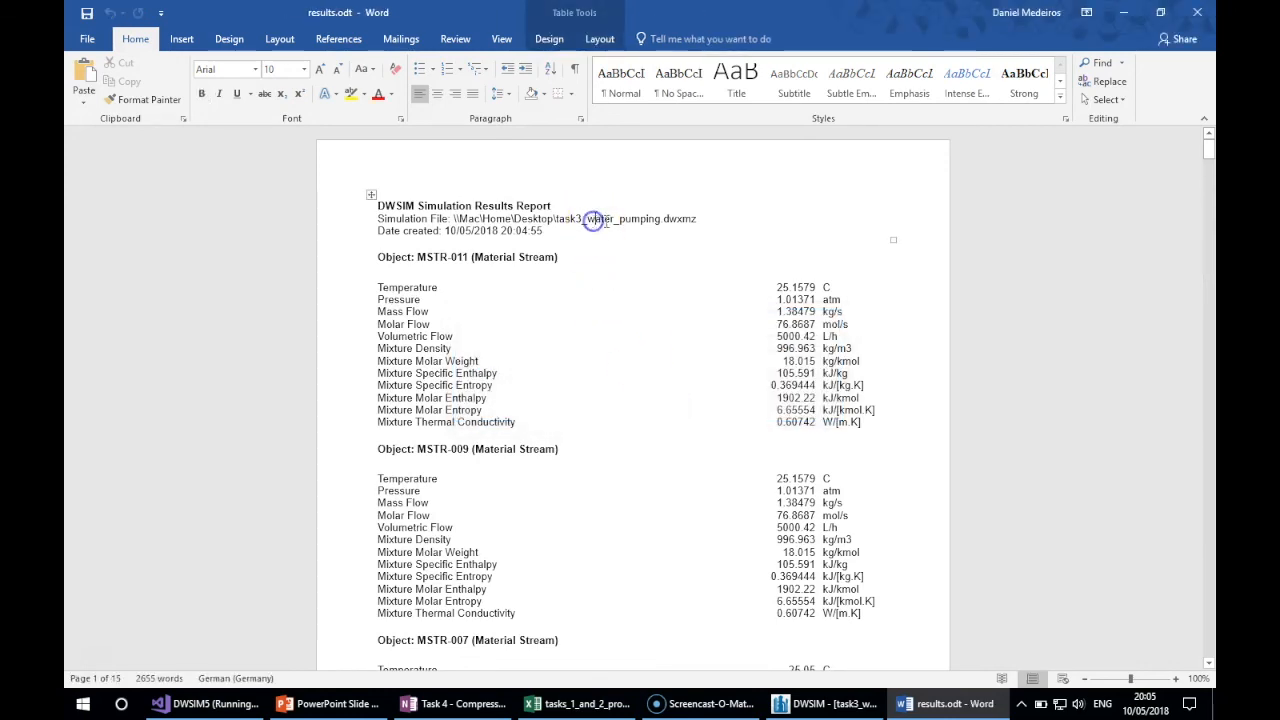
- Review the exported report's stream, pipe, pump and tank results through to the end, and close the document
scroll(775, 316, down, 7)
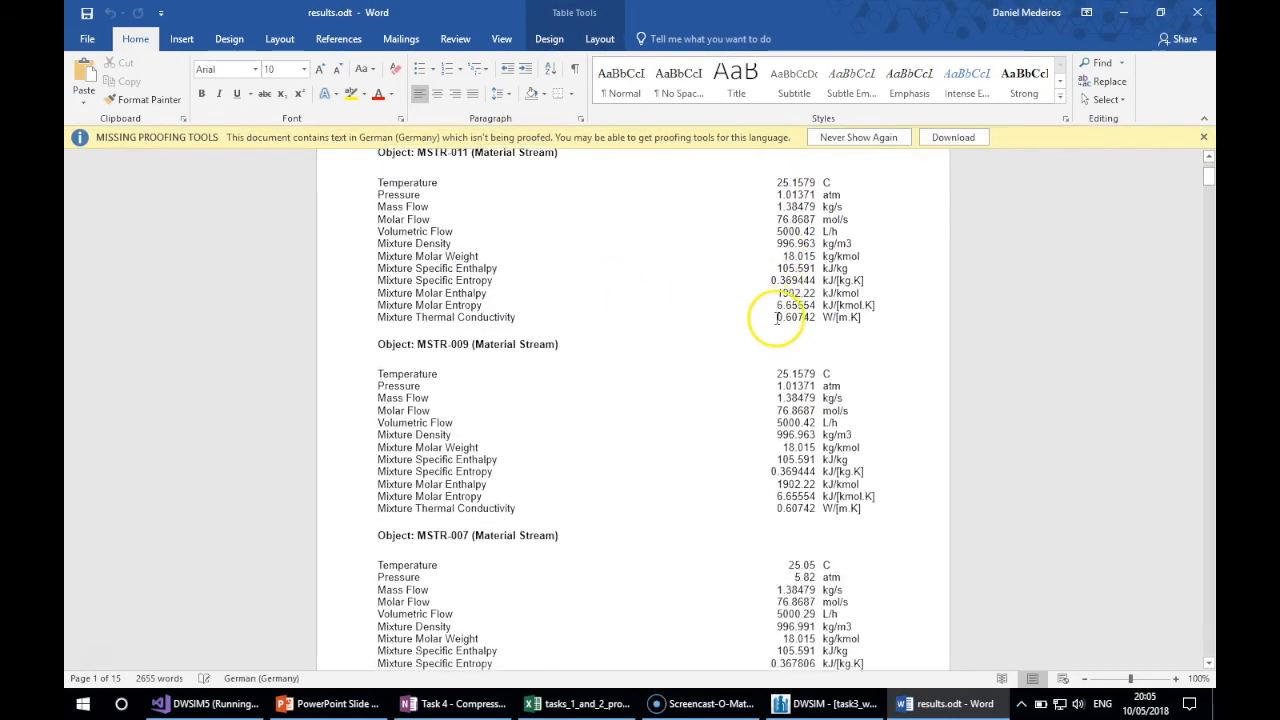
scroll(776, 318, down, 9)
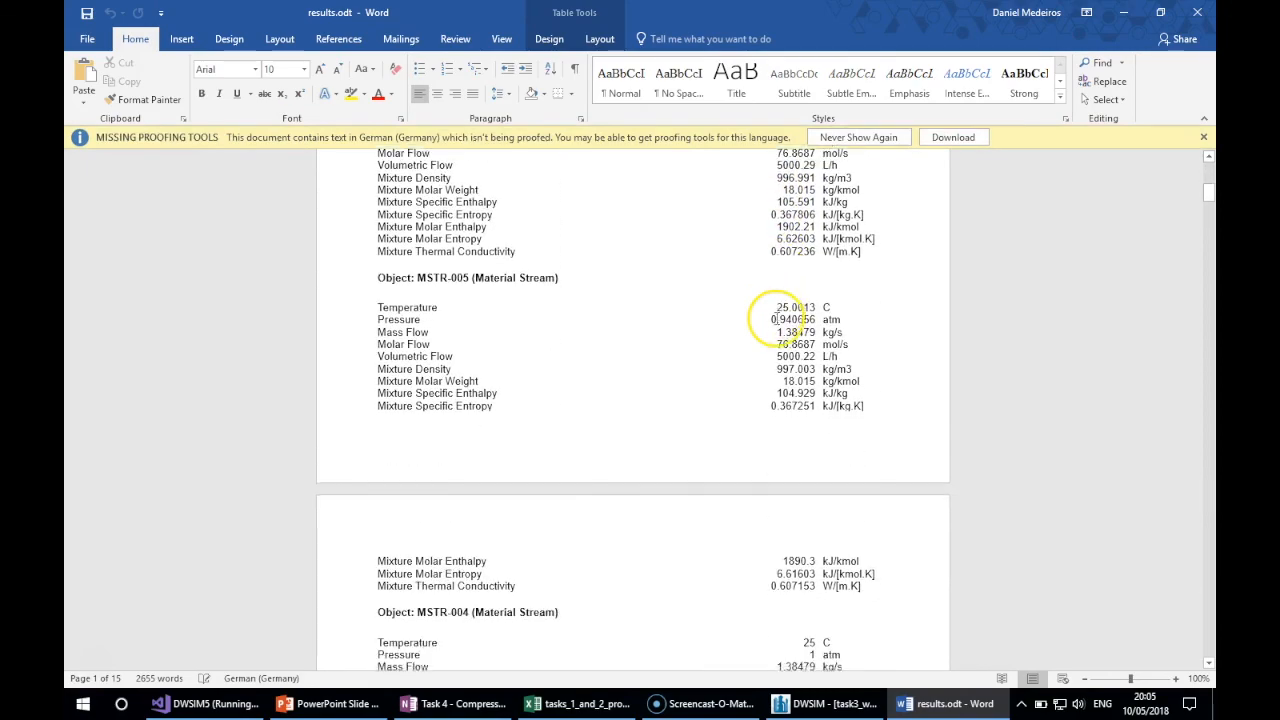
scroll(776, 316, down, 8)
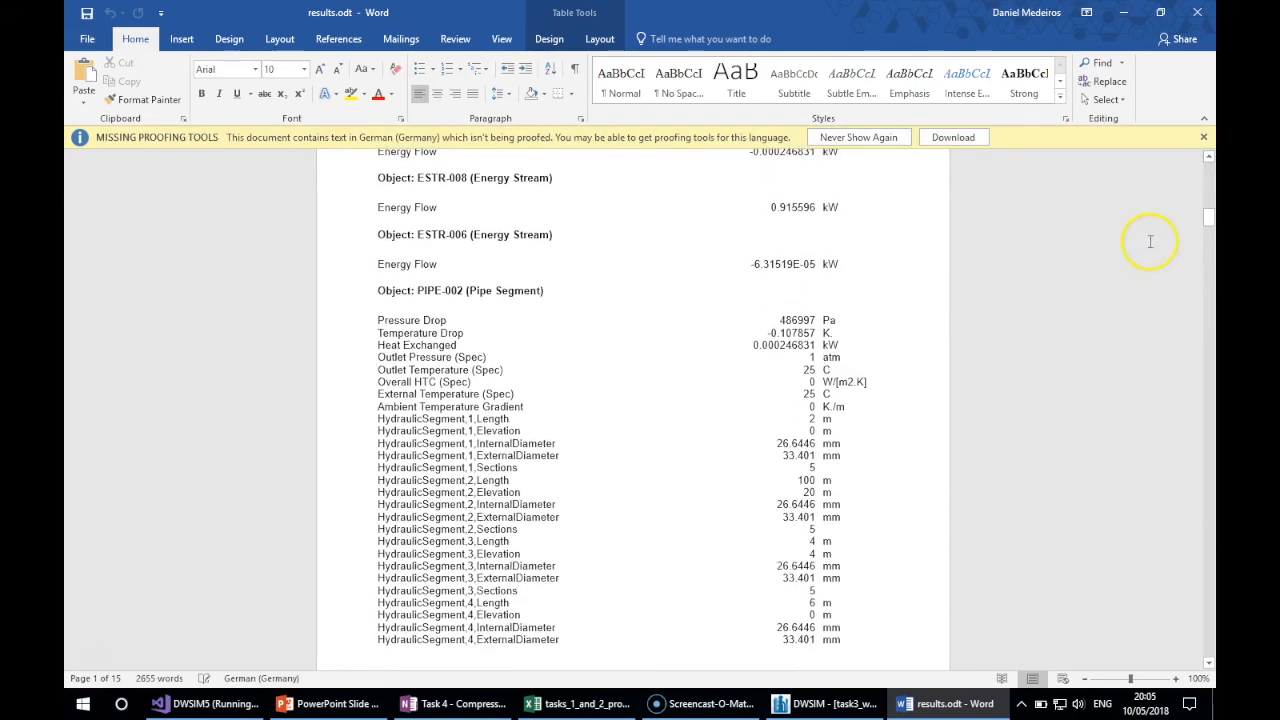
drag(1208, 222, 1205, 635)
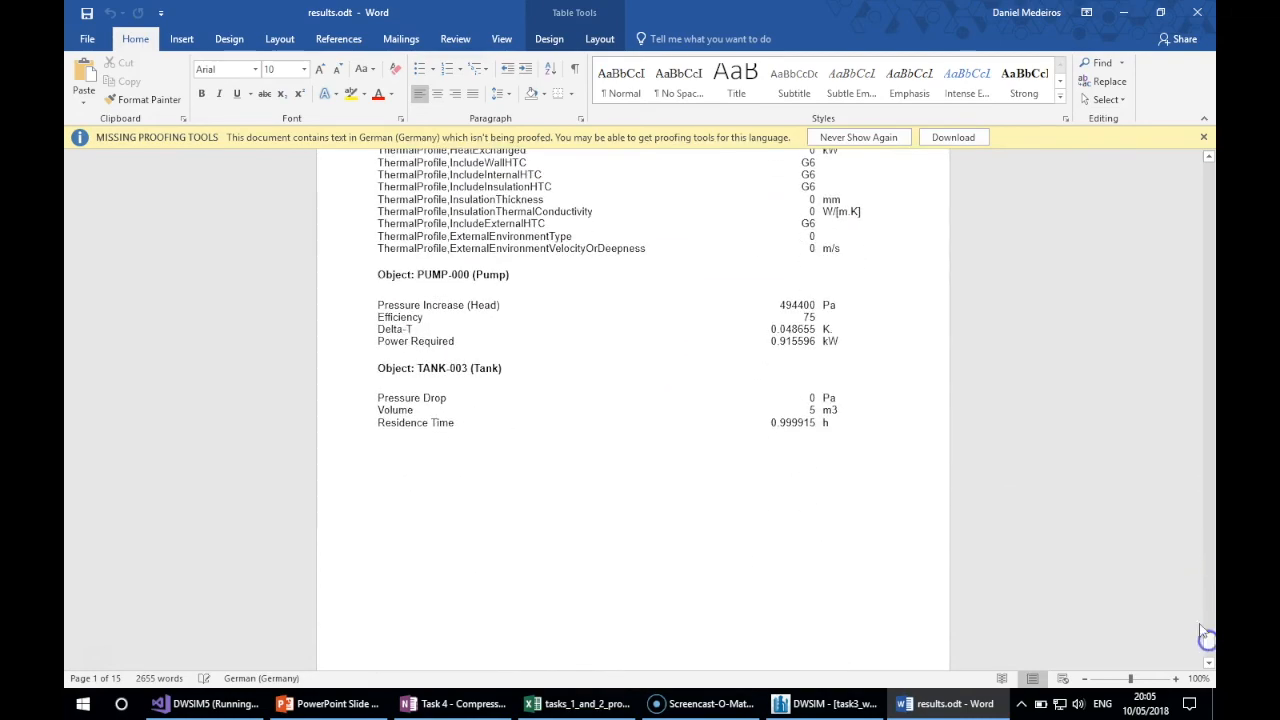
click(1197, 12)
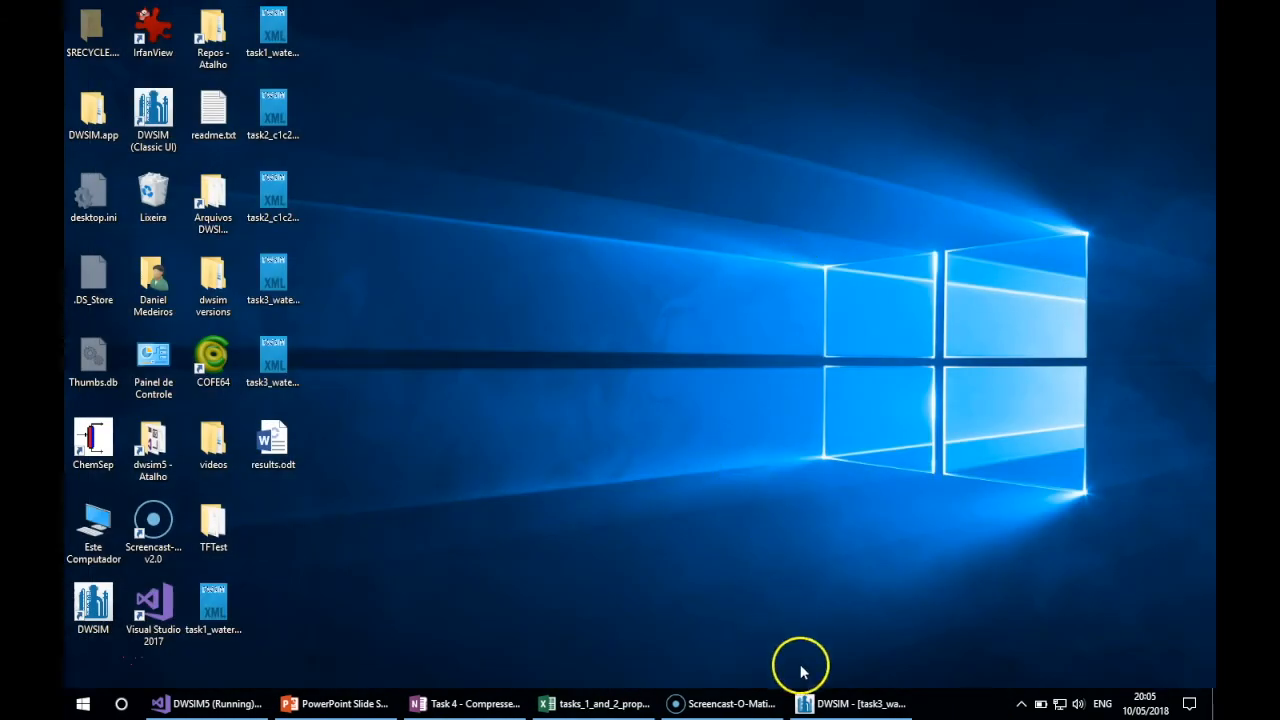
- Switch back to DWSIM, close the simulation report setup and deselect PIPE-002 in the flowsheet
click(848, 700)
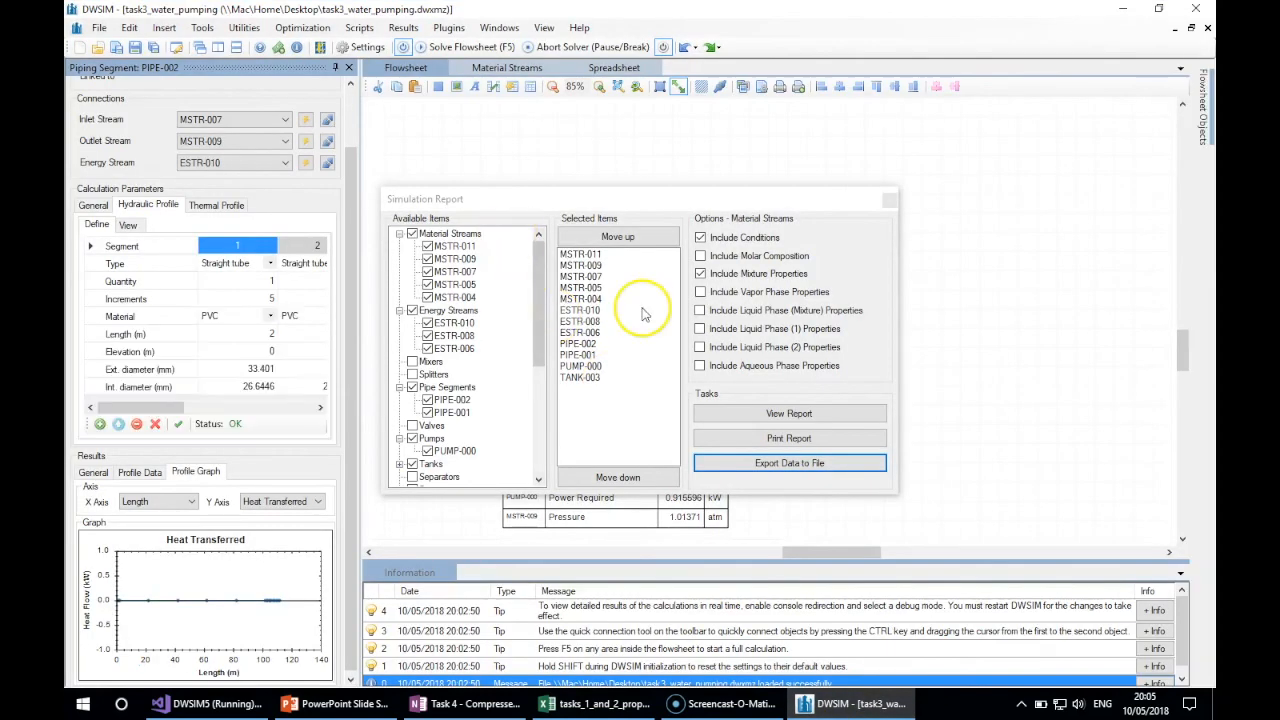
click(889, 201)
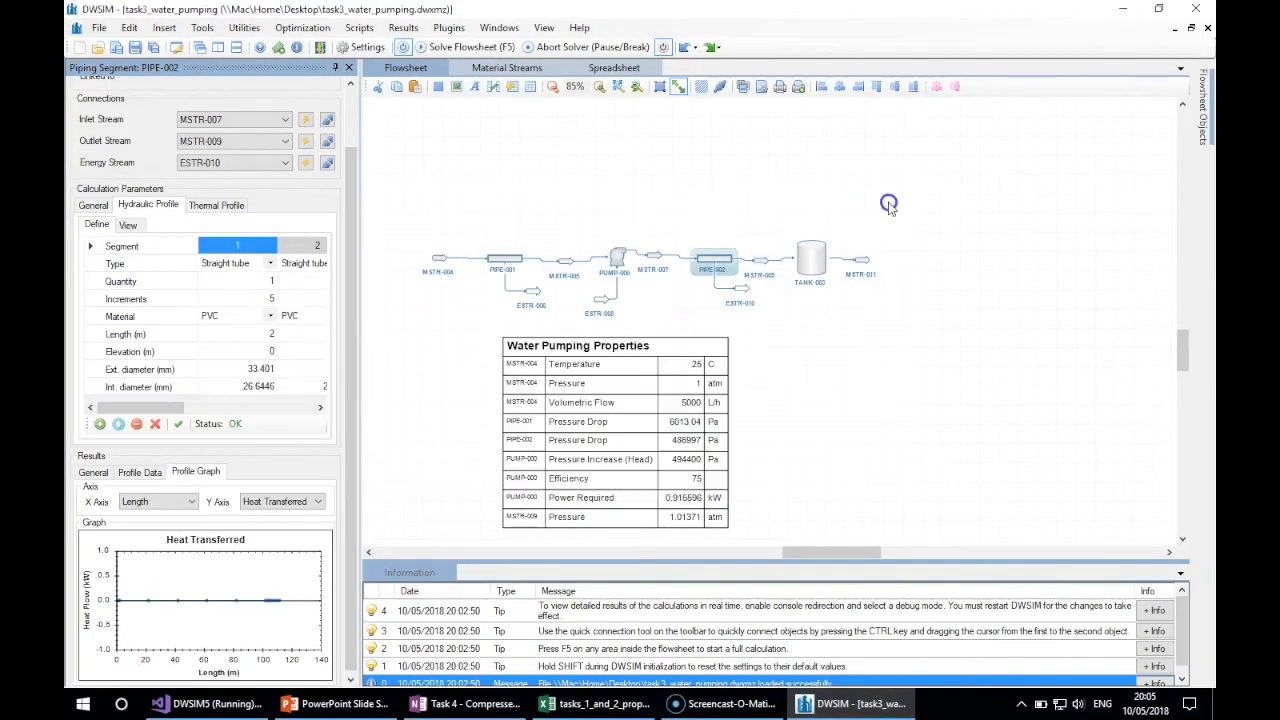
click(534, 238)
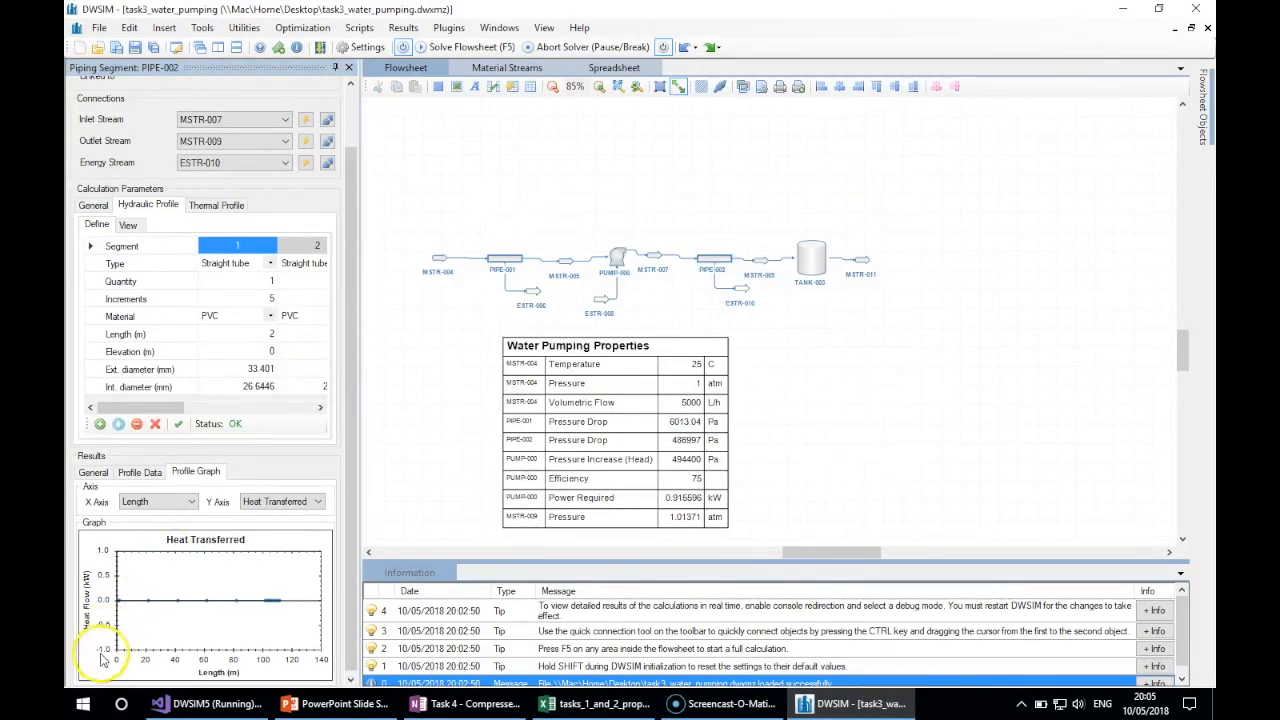